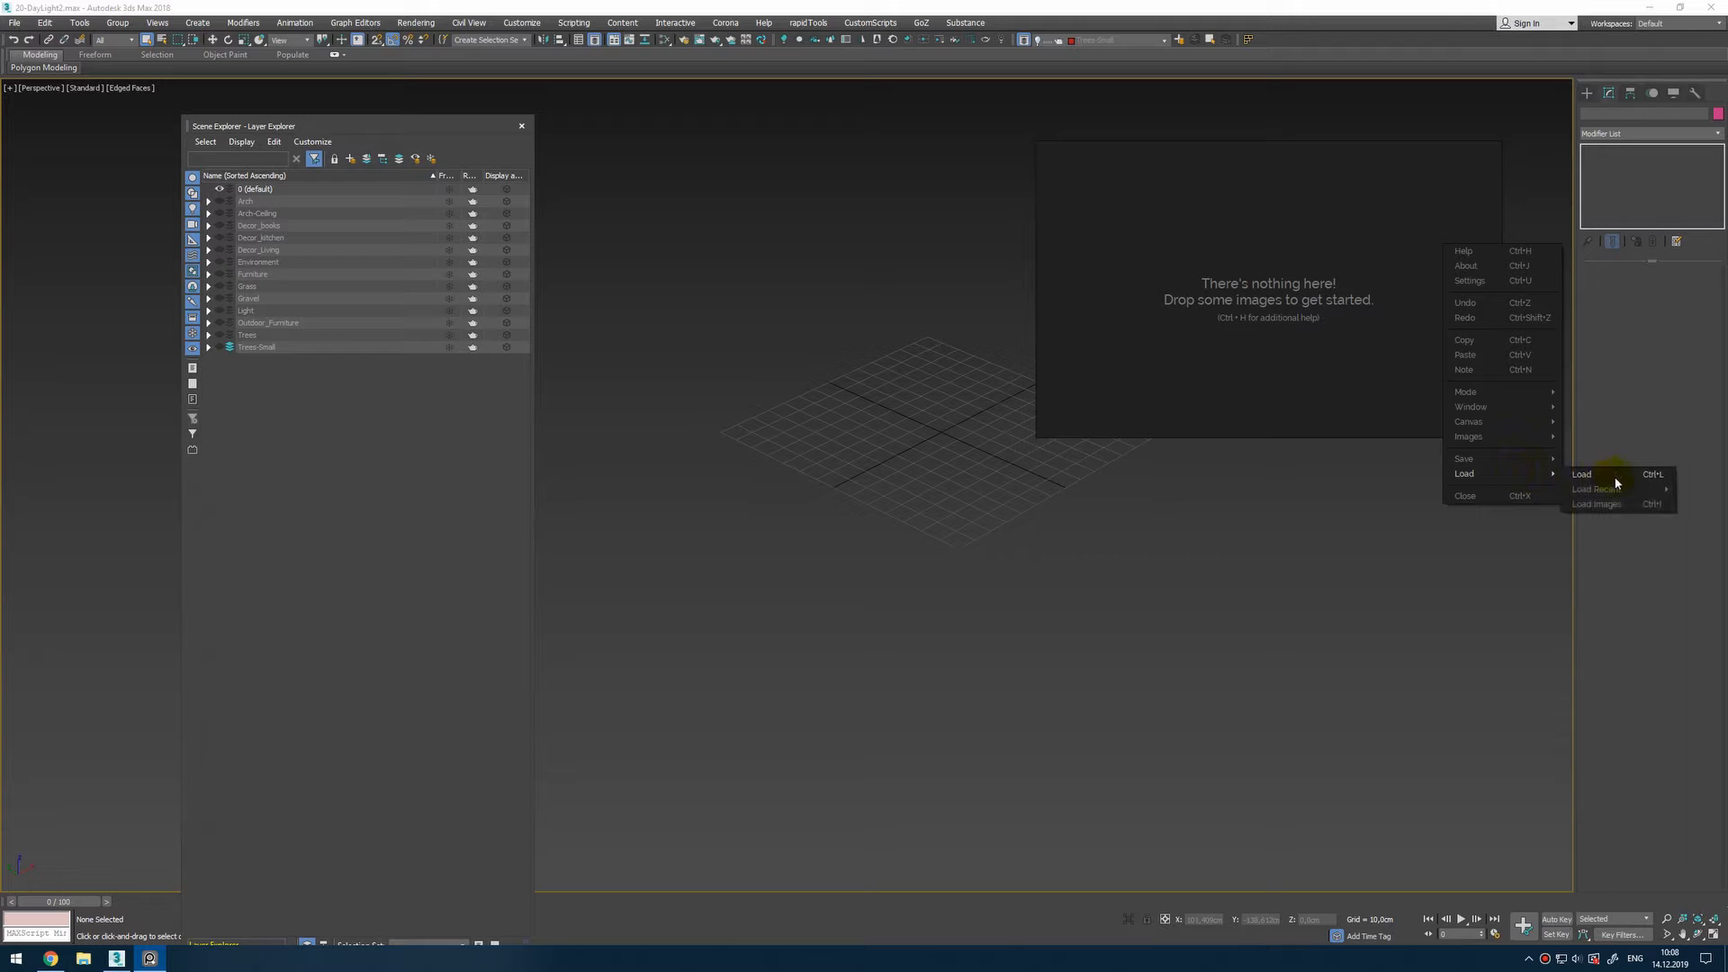
# Step: Load the saved reference image board and move its window to the open area beside the viewport grid
pyautogui.moveTo(1595, 489)
pyautogui.click(1369, 493)
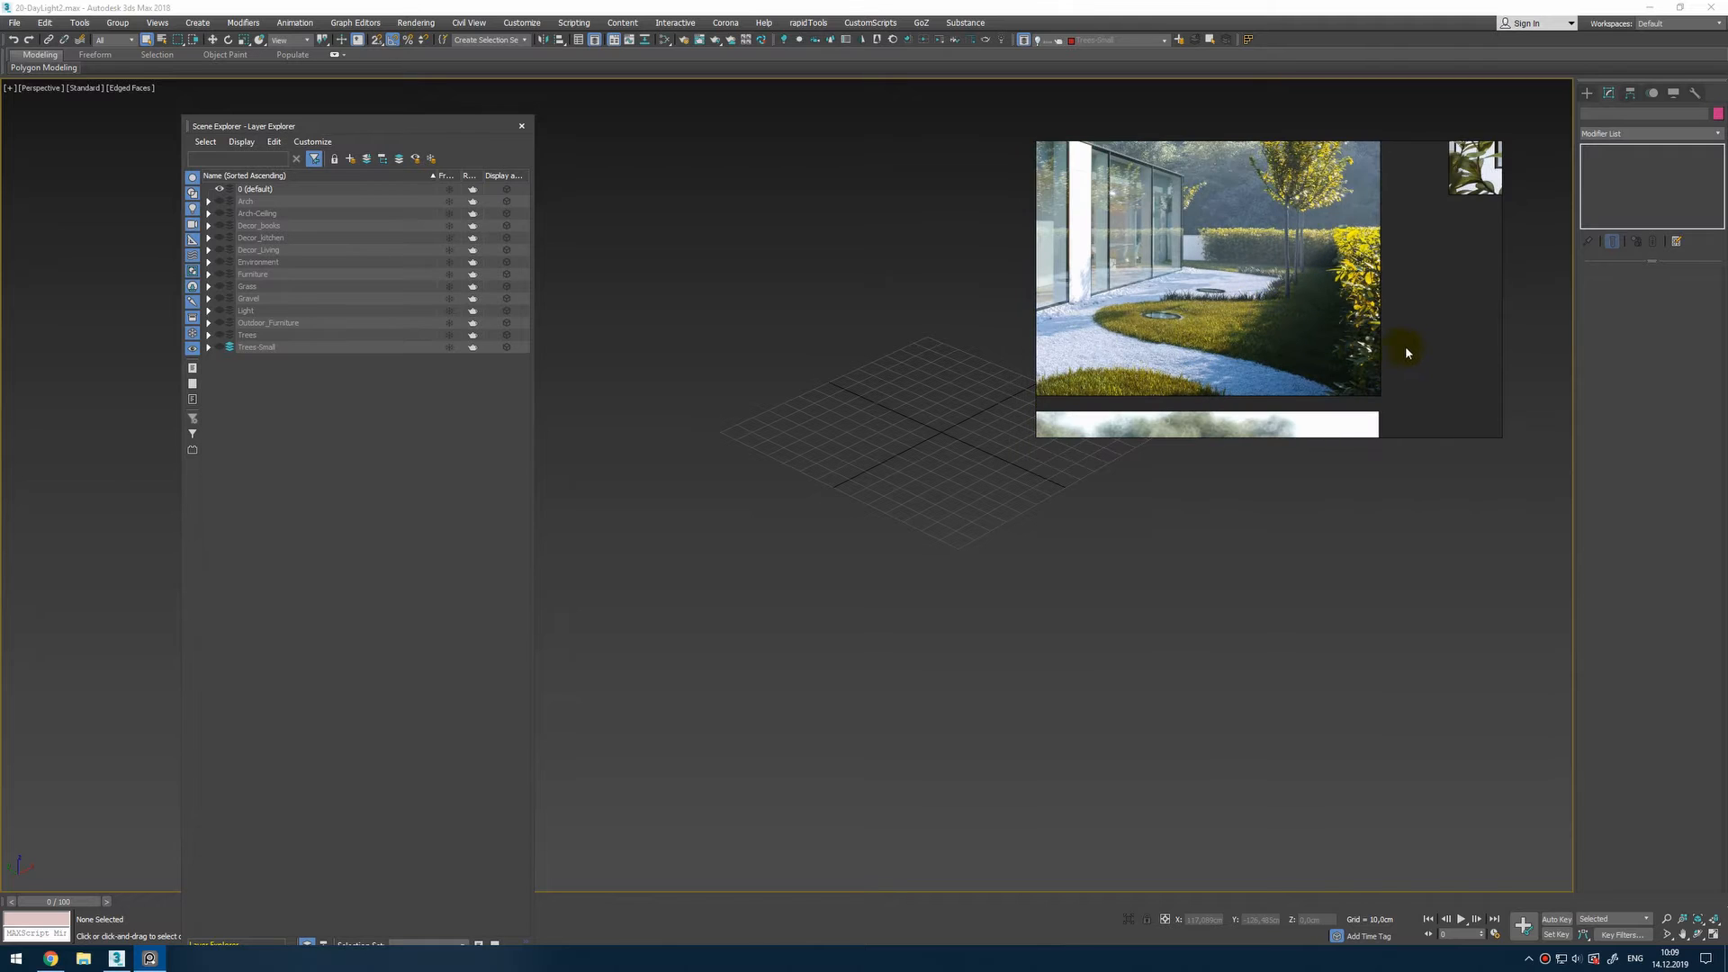
pyautogui.moveTo(1406, 346); pyautogui.dragTo(1570, 526)
pyautogui.click(1316, 493)
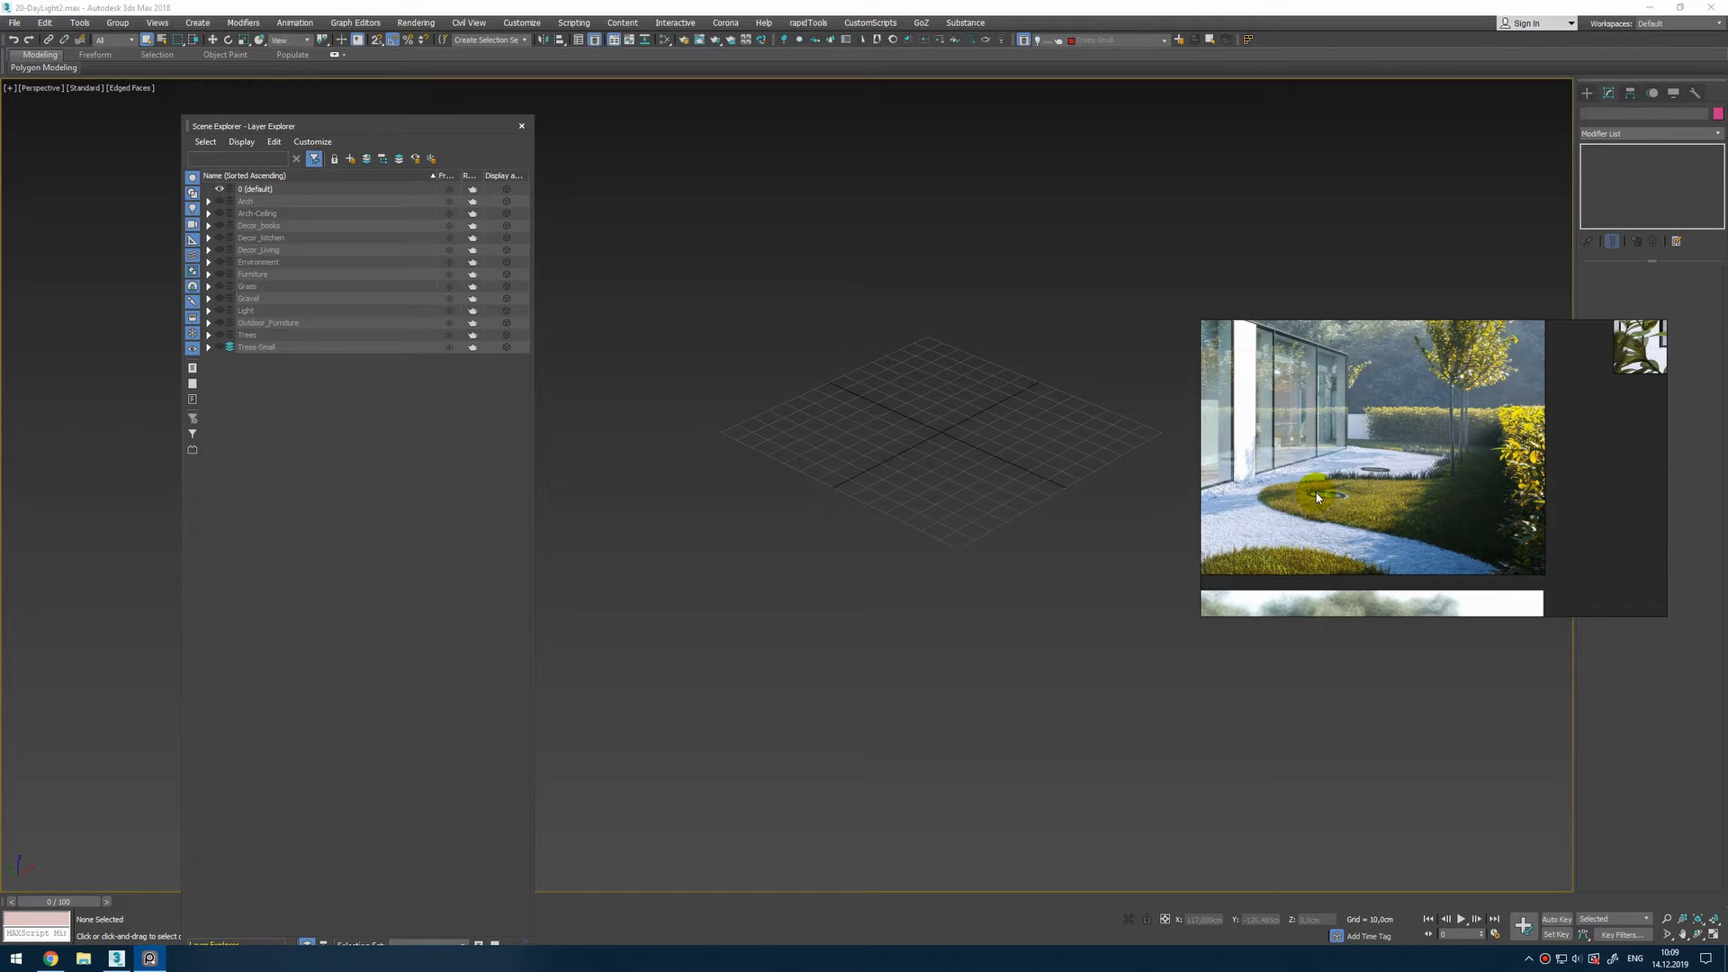
# Step: Check the reference board's window mode options, including Always On Top
pyautogui.click(1426, 630)
pyautogui.rightClick(1589, 478)
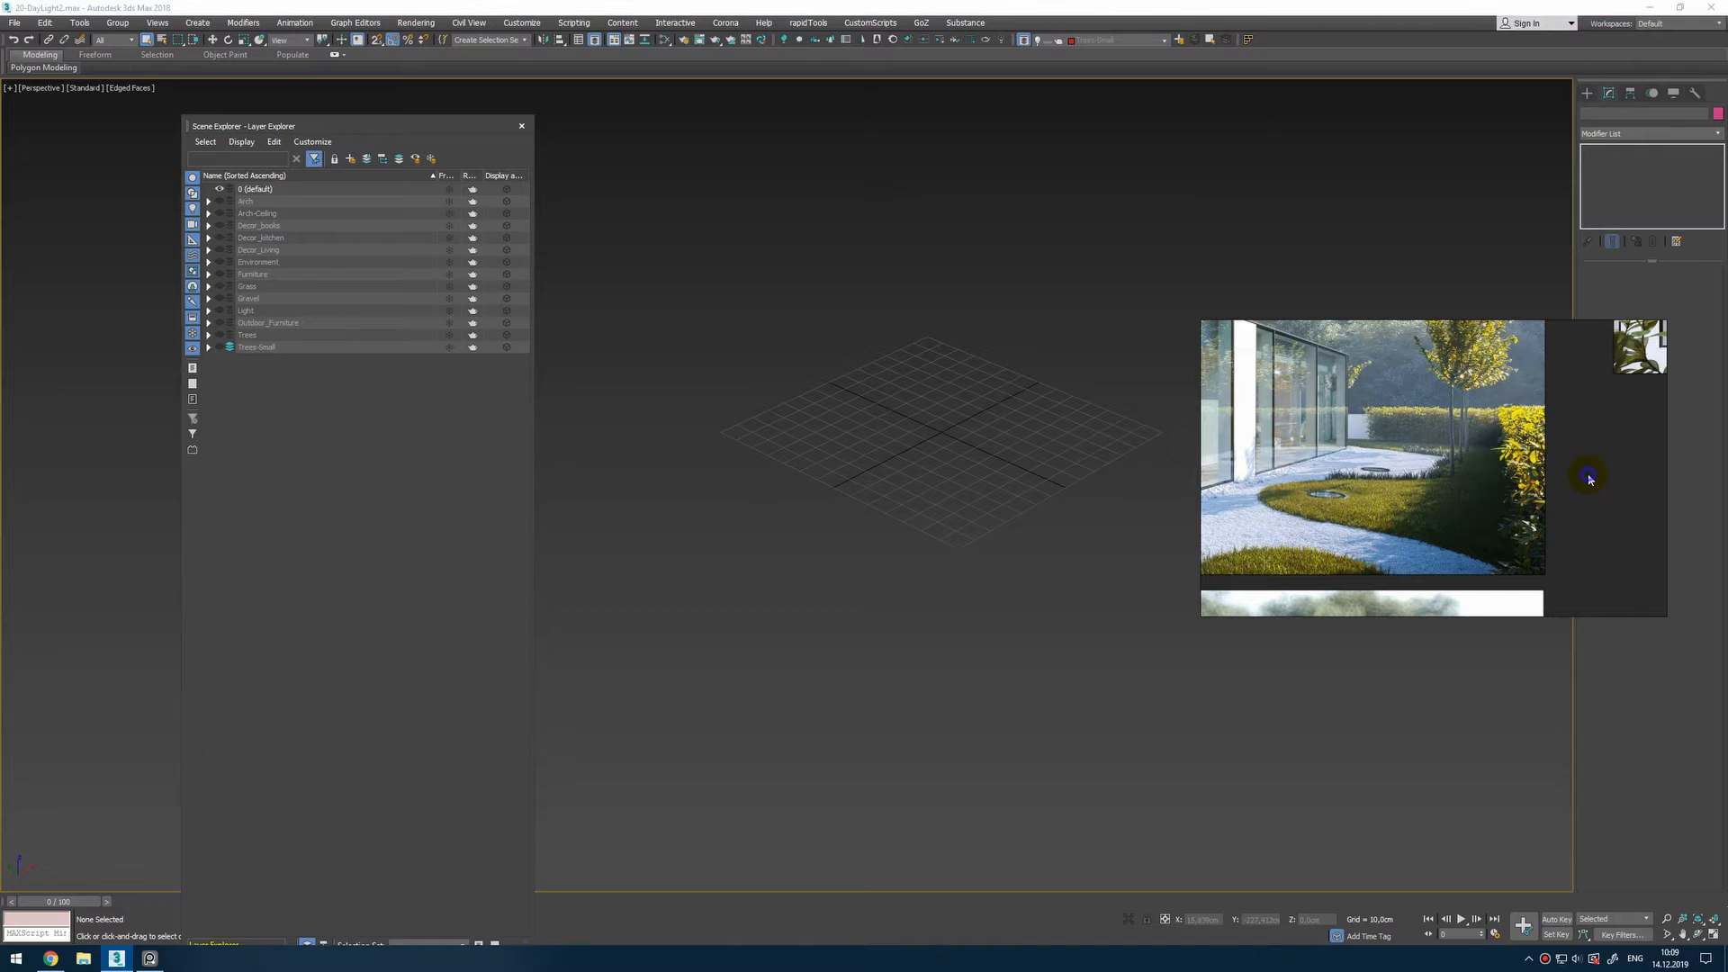
pyautogui.moveTo(1625, 626)
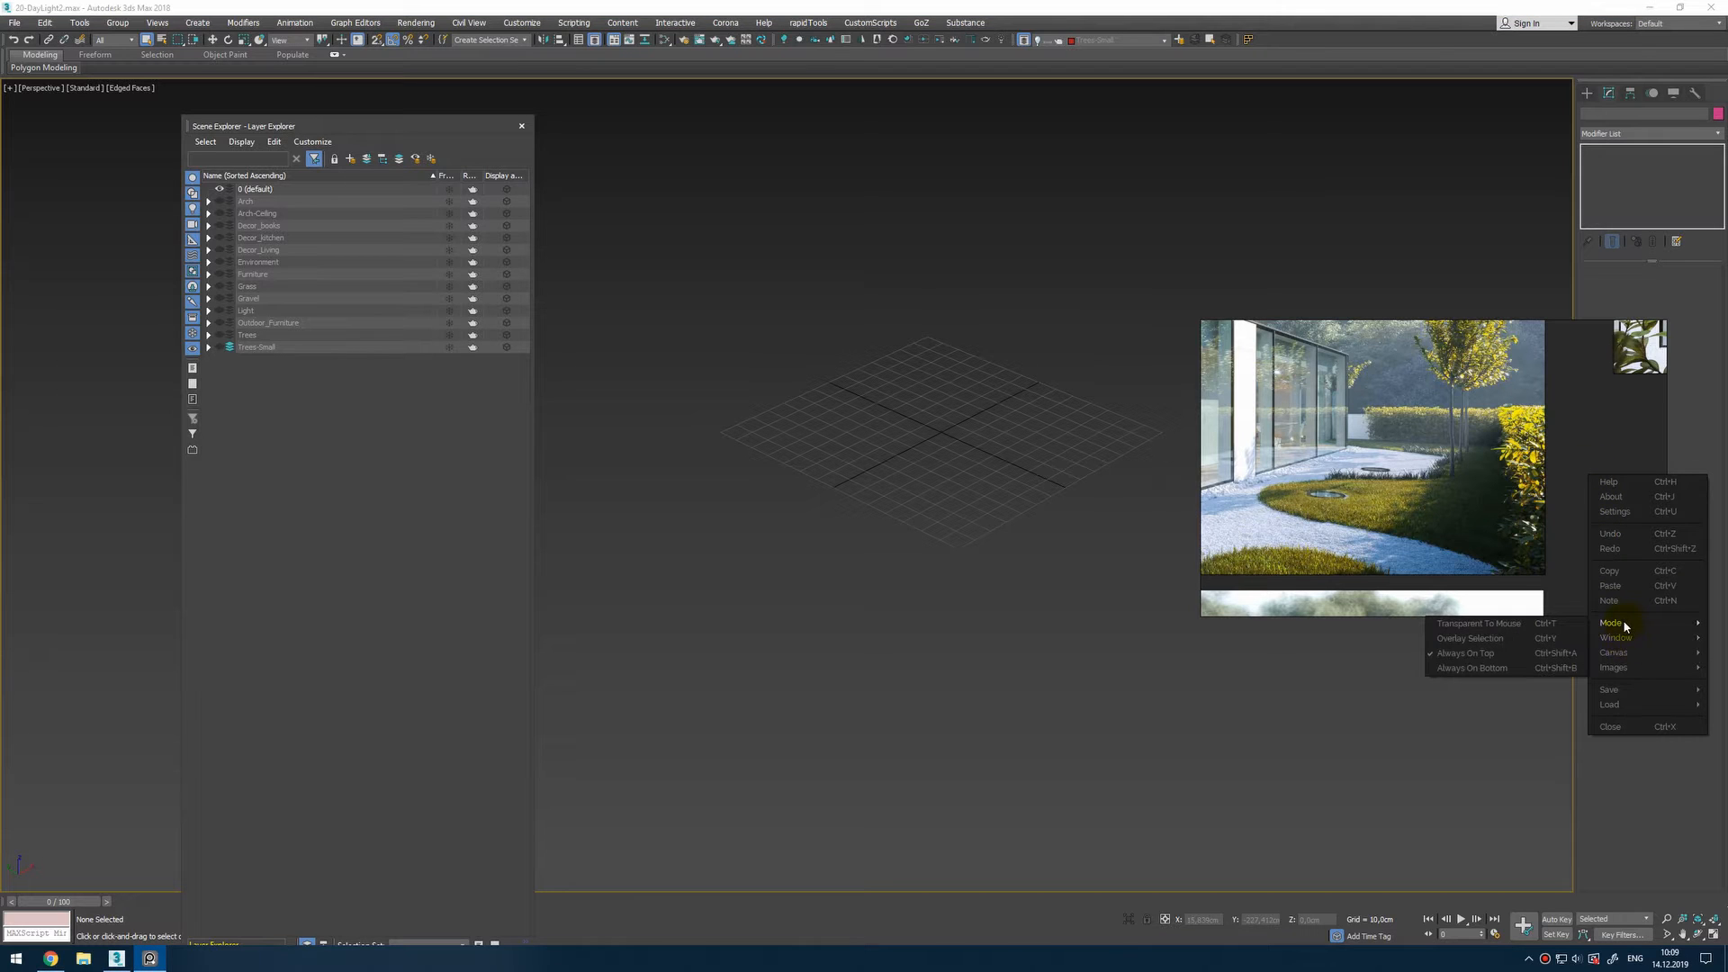
pyautogui.click(1562, 514)
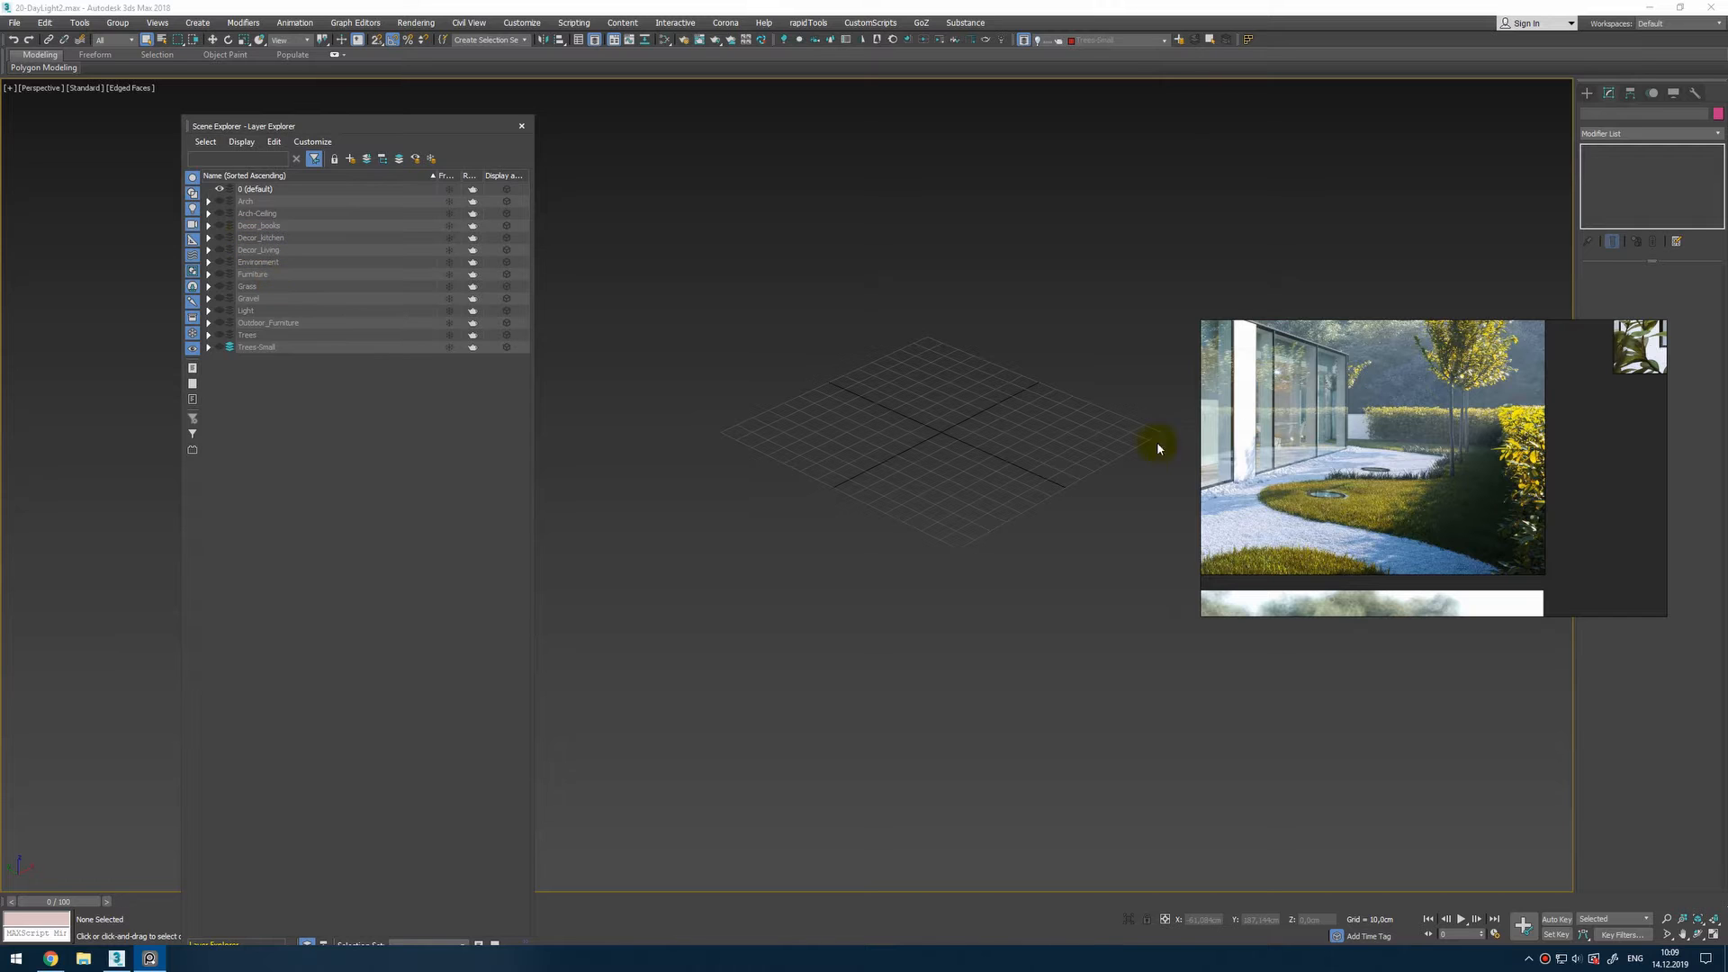
# Step: Frame the exterior image of the curved glass house in the reference board
pyautogui.scroll(-4, 1253, 467)
pyautogui.scroll(3, 1394, 470)
pyautogui.scroll(2, 1394, 470)
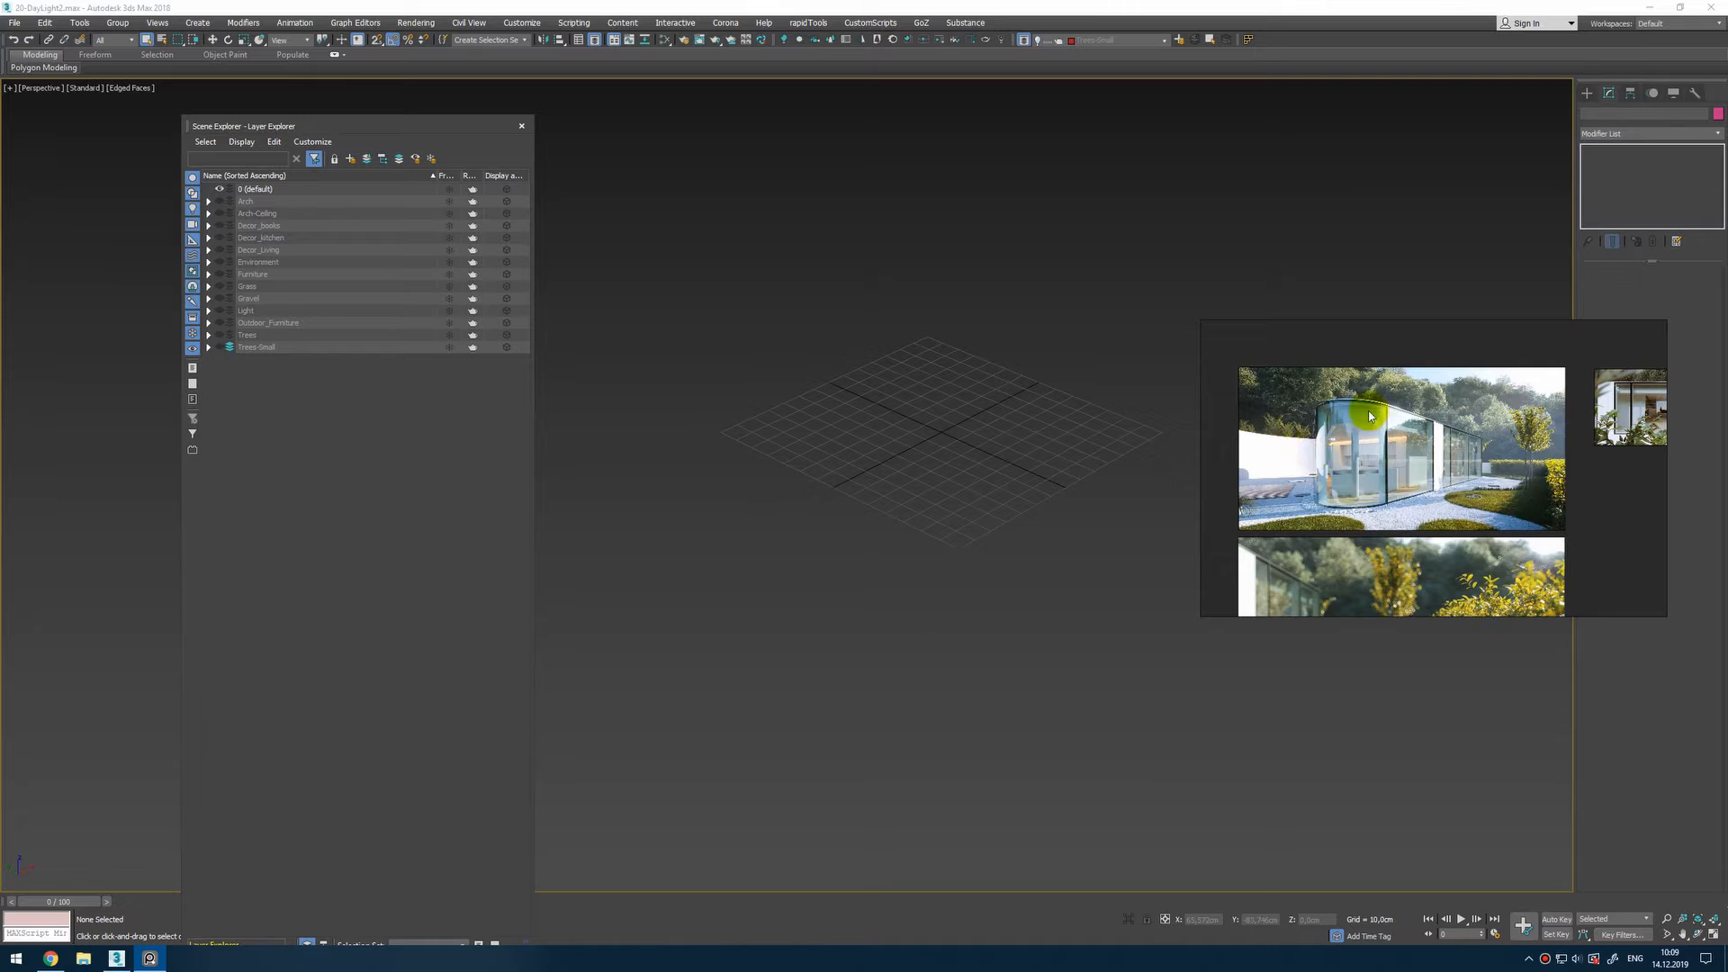
pyautogui.scroll(1, 1519, 516)
pyautogui.click(1499, 465)
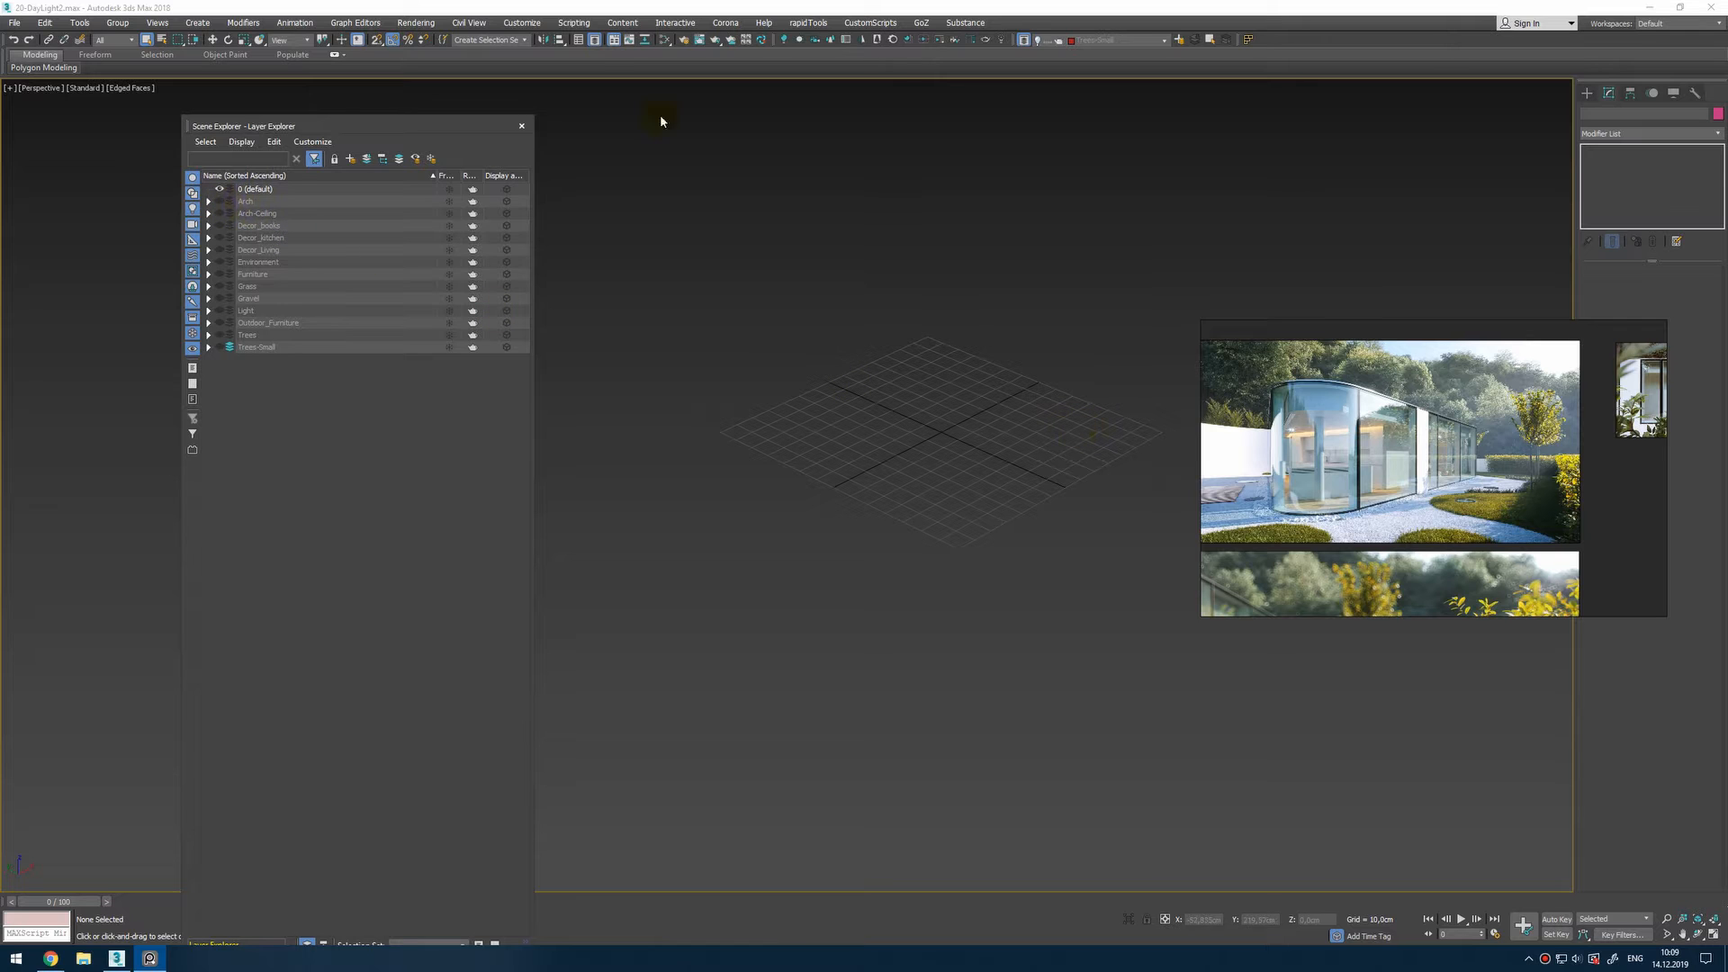
# Step: Unhide the Arch, Arch-Ceiling, Decor_Living, Decor_books, Decor_kitchen and Environment layers
pyautogui.click(1048, 40)
pyautogui.click(1038, 68)
pyautogui.click(1037, 79)
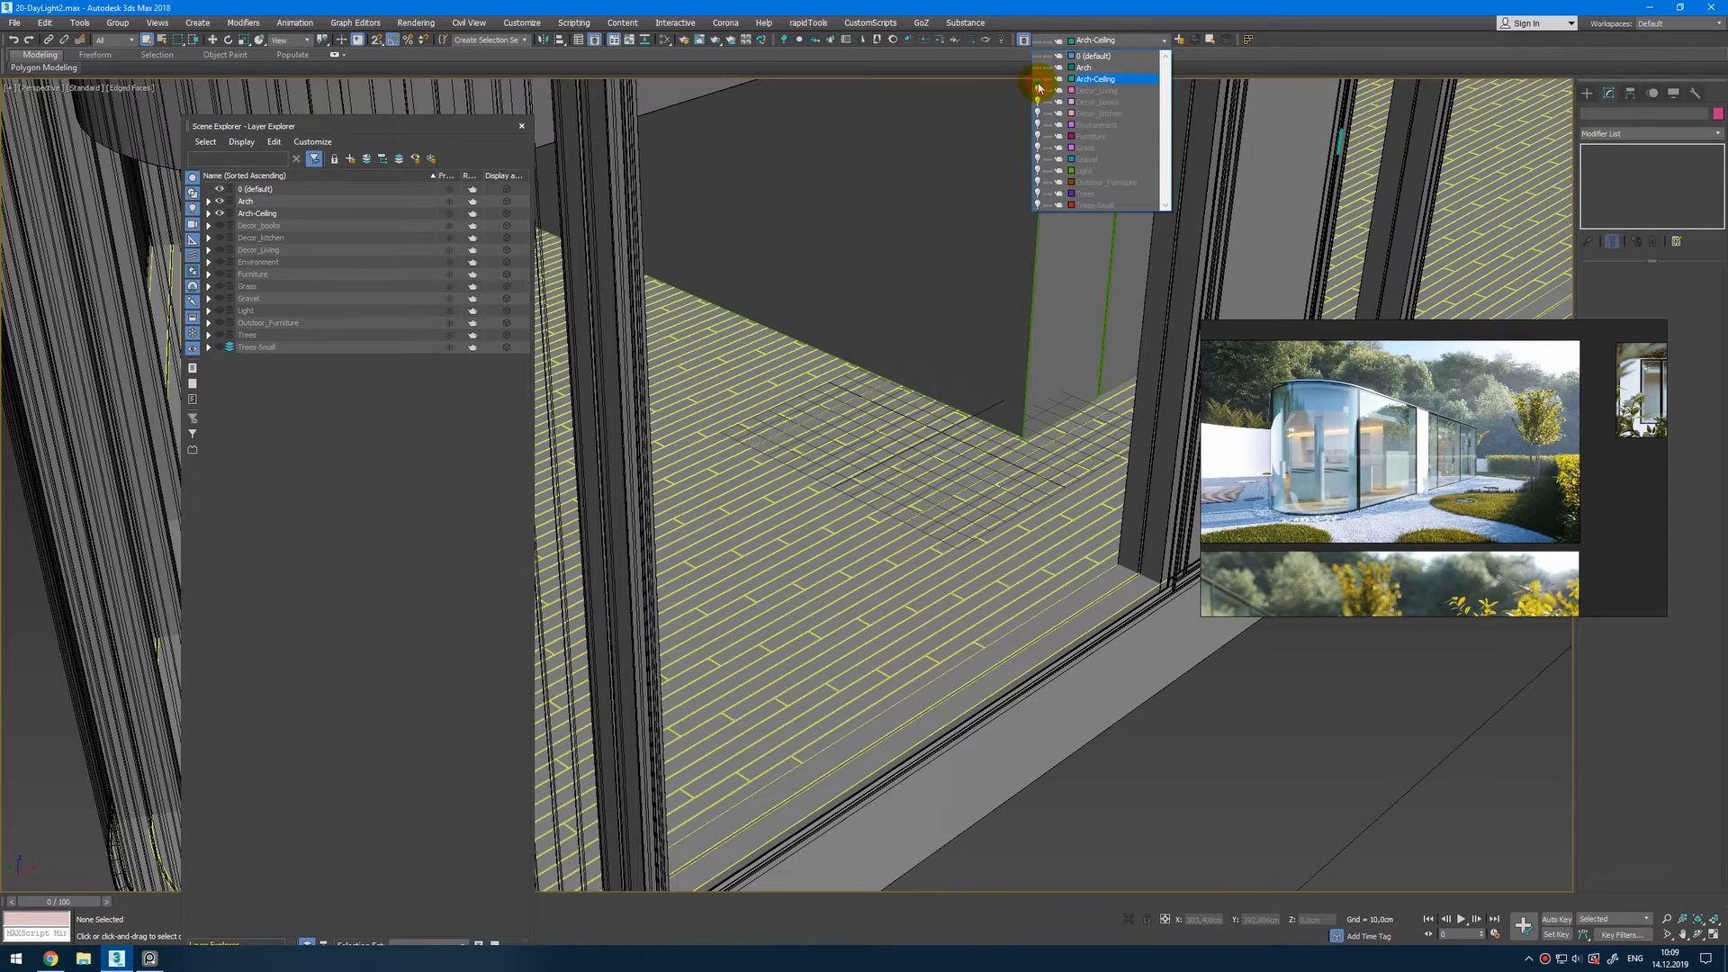
pyautogui.click(1038, 90)
pyautogui.click(1038, 102)
pyautogui.click(1038, 113)
pyautogui.click(1038, 125)
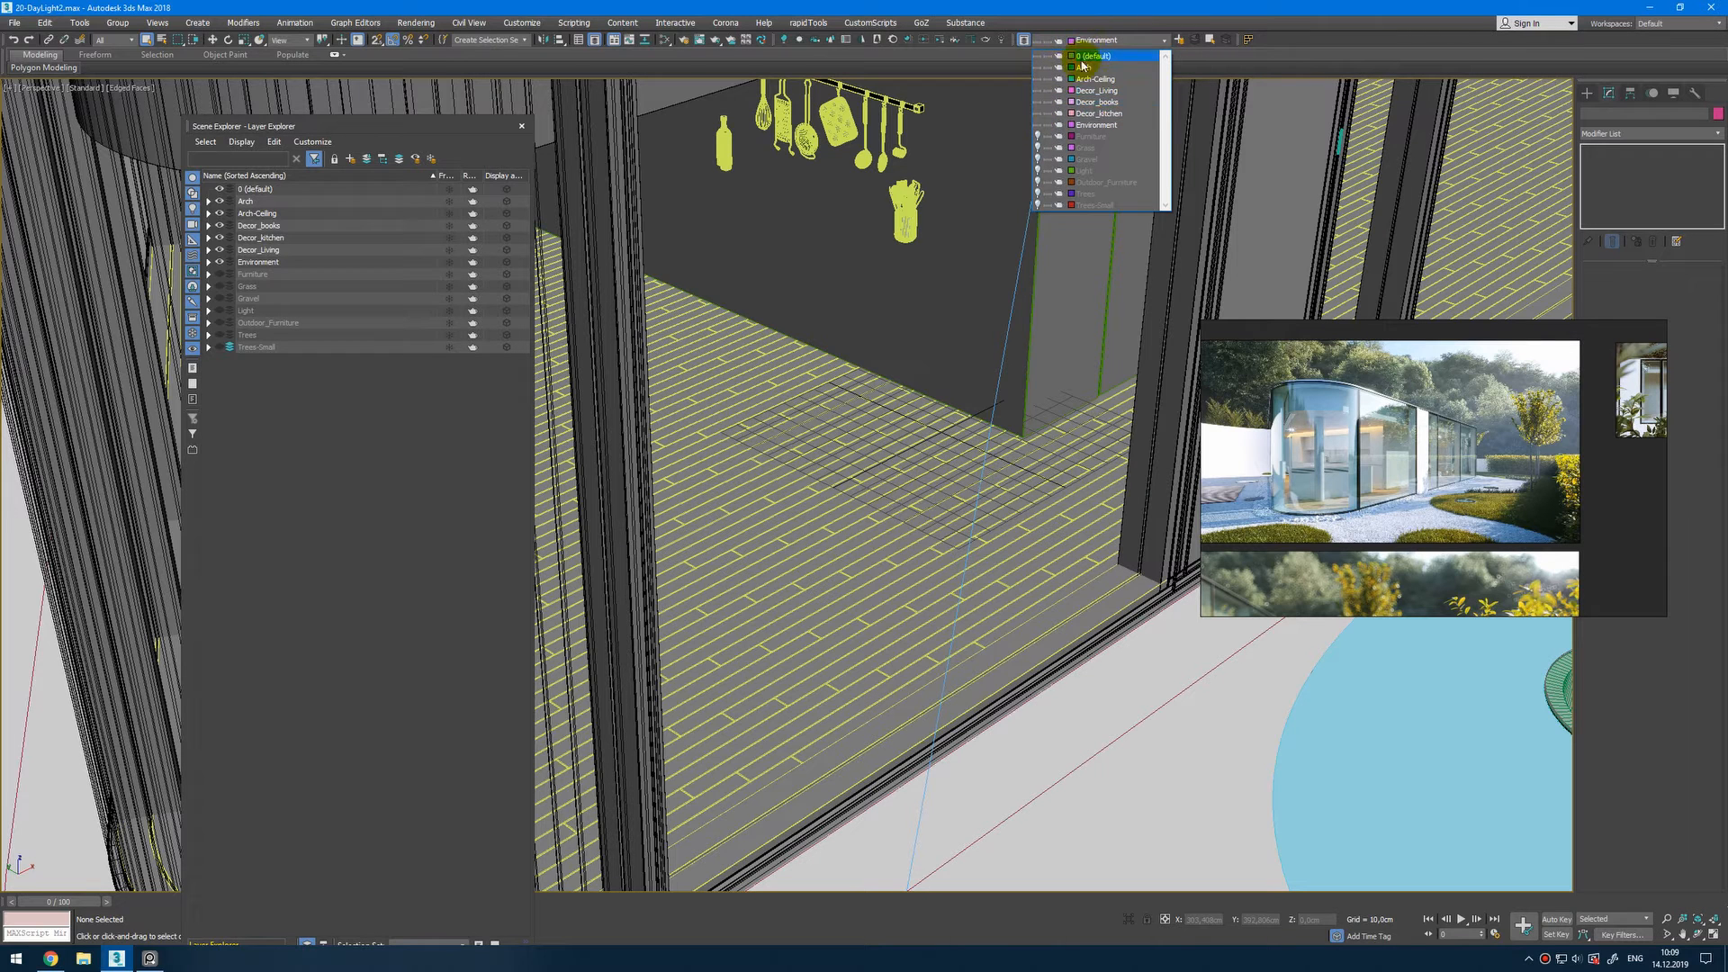
# Step: Hide the Environment, Arch-Ceiling, Arch and 0 (default) layers and close the layer explorer
pyautogui.click(1038, 125)
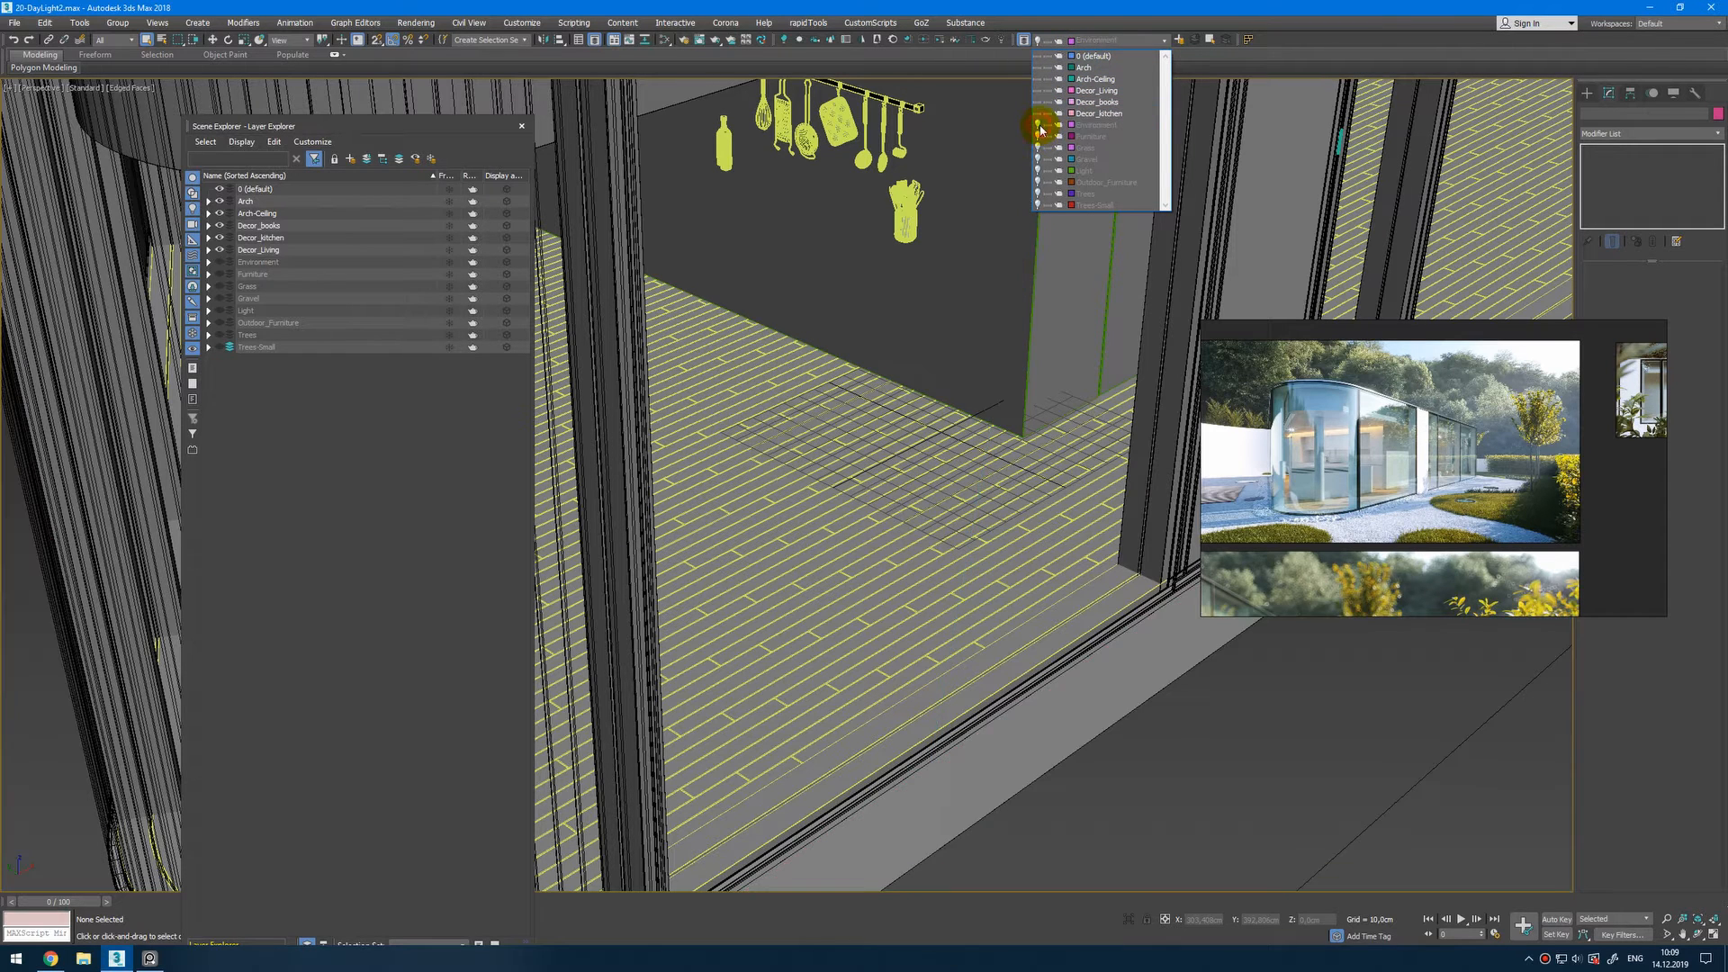
pyautogui.click(1037, 80)
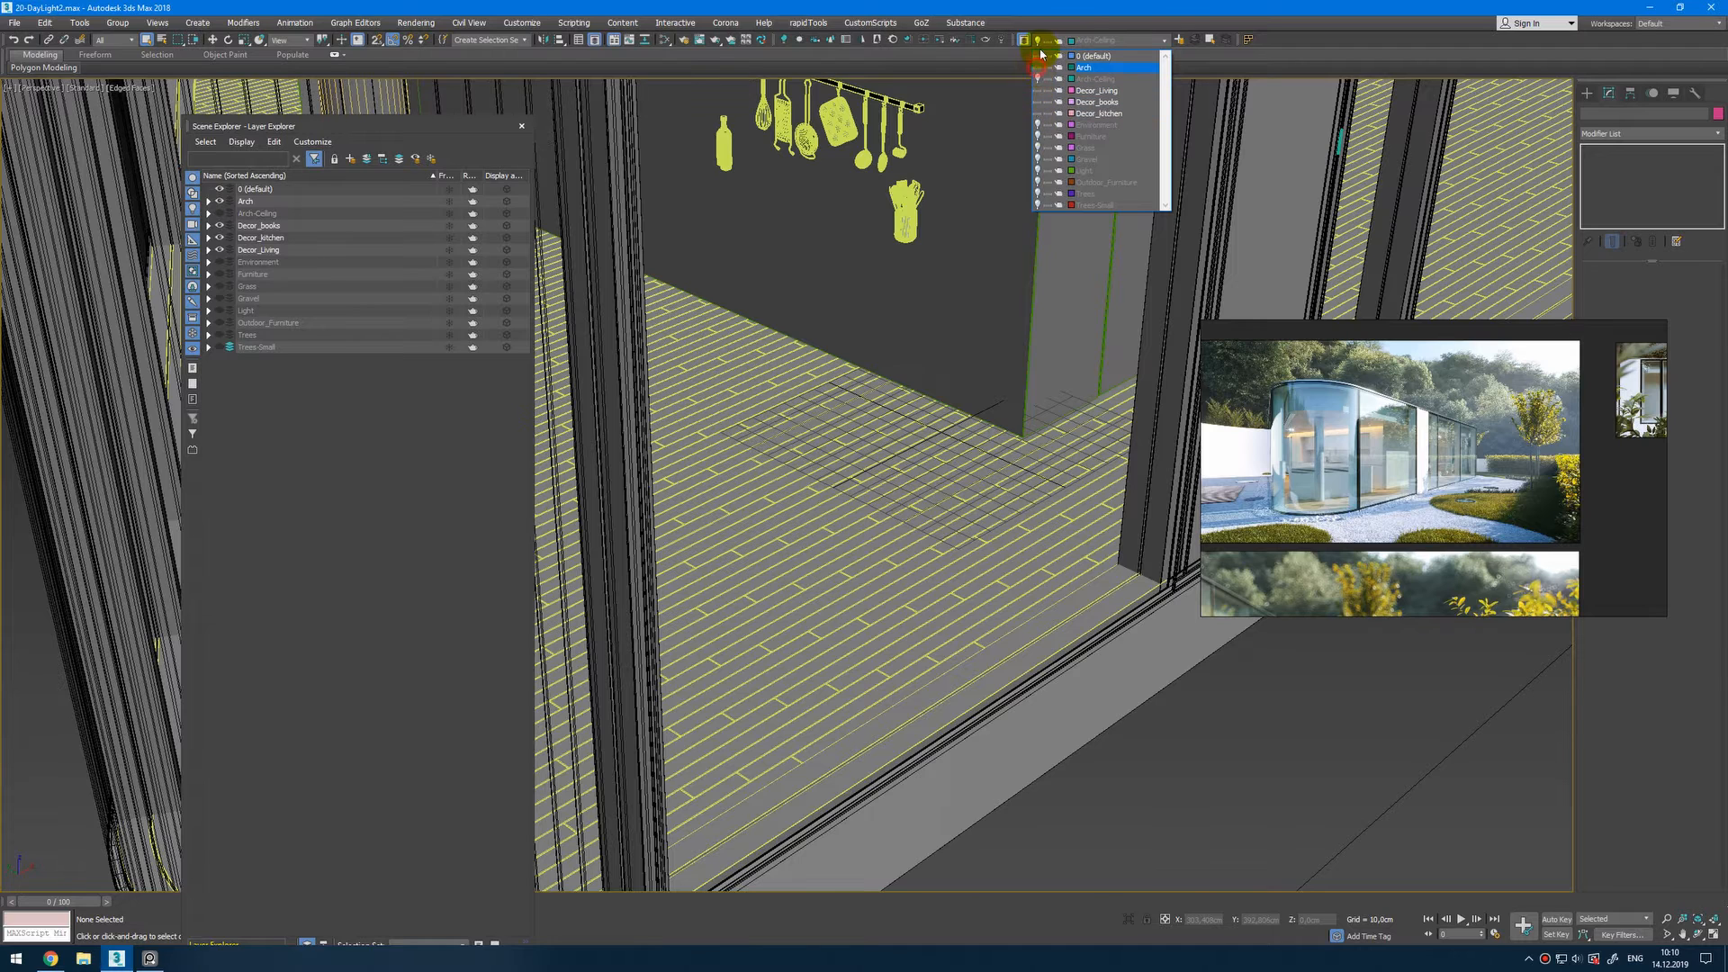
pyautogui.click(1038, 67)
pyautogui.click(1037, 57)
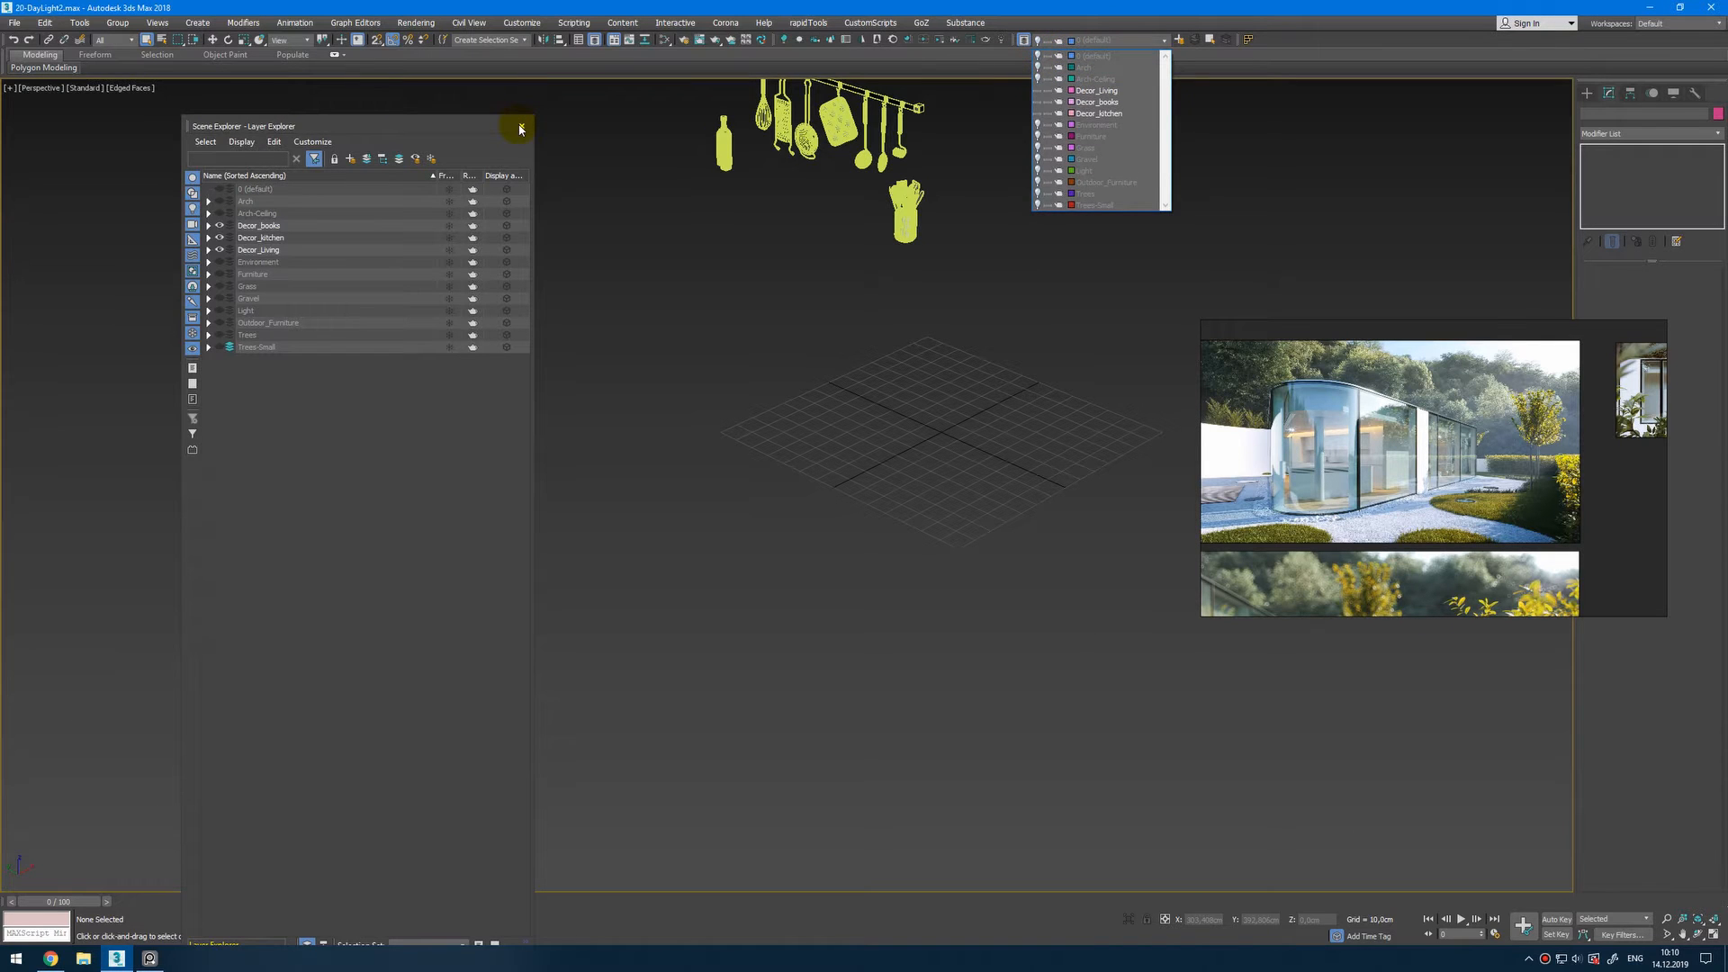
pyautogui.click(520, 129)
# Step: Delete the hanging kitchen utensils with their neighbouring accessories, and the separate round object
pyautogui.moveTo(759, 326); pyautogui.dragTo(793, 441, button='middle')
pyautogui.scroll(-3, 793, 441)
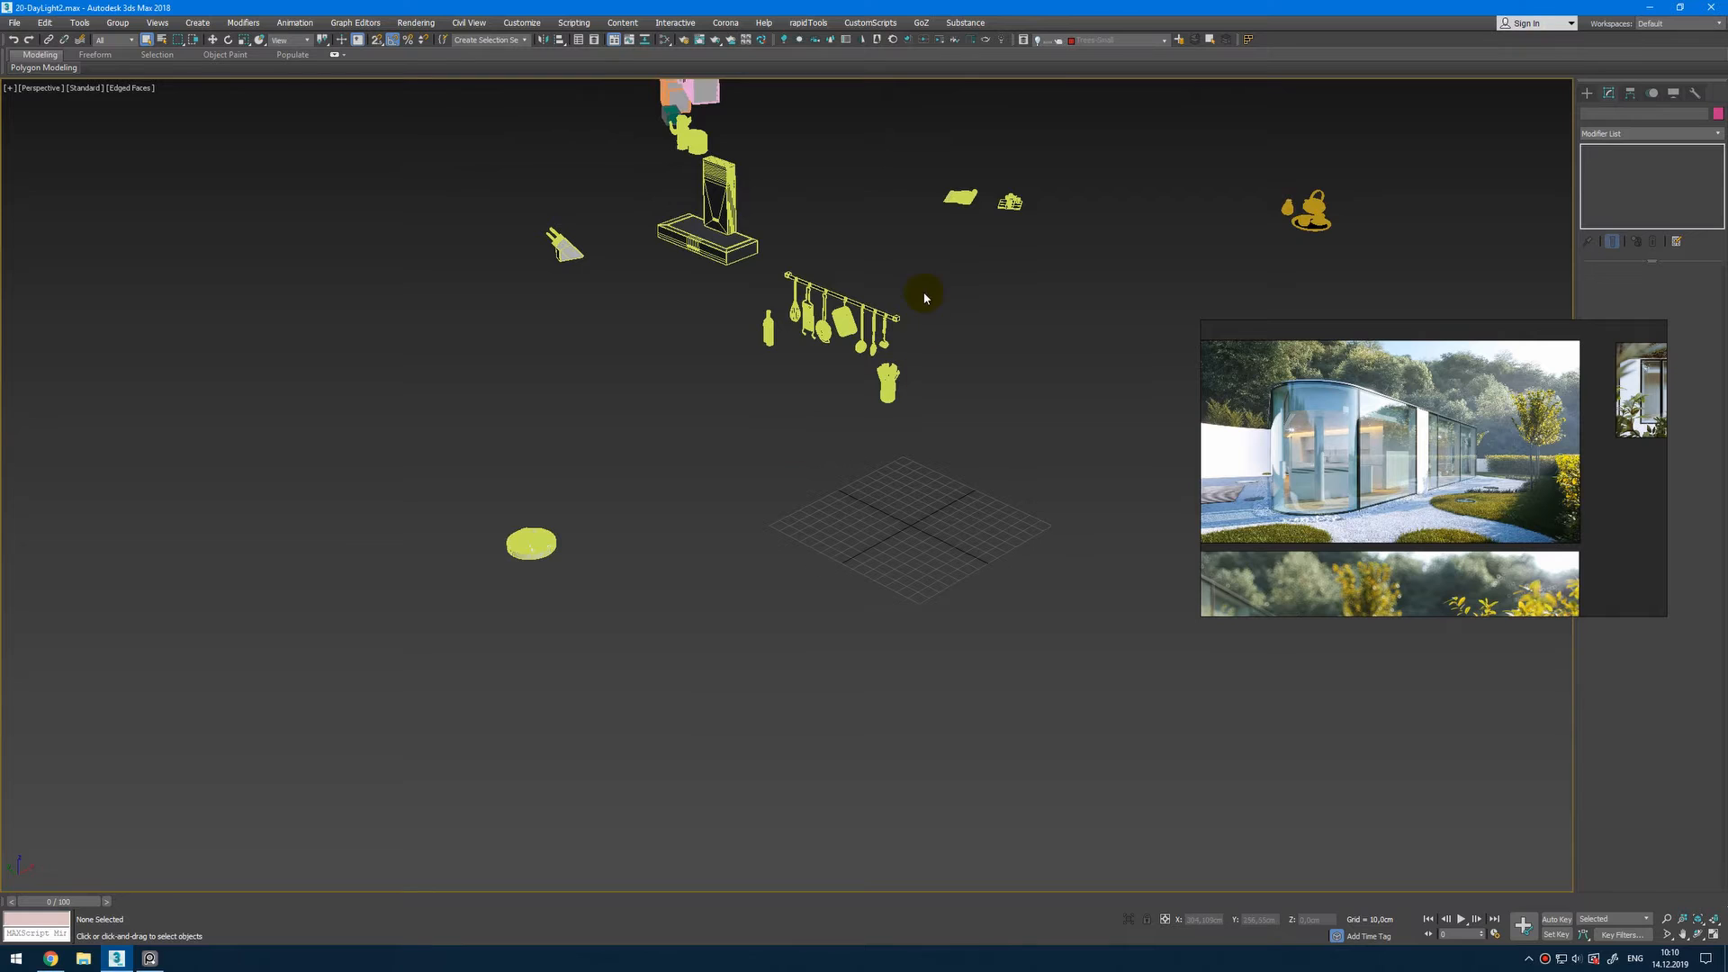
pyautogui.keyDown('alt'); pyautogui.moveTo(924, 298); pyautogui.dragTo(897, 236, button='middle'); pyautogui.keyUp('alt')
pyautogui.moveTo(897, 236); pyautogui.dragTo(683, 471)
pyautogui.press('Delete')
pyautogui.moveTo(761, 585); pyautogui.dragTo(587, 763)
pyautogui.press('Delete')
# Step: Unhide the Arch-Ceiling, Arch, 0 (default), Environment and Furniture layers
pyautogui.scroll(-4, 725, 382)
pyautogui.keyDown('alt'); pyautogui.moveTo(725, 381); pyautogui.dragTo(688, 333, button='middle'); pyautogui.keyUp('alt')
pyautogui.scroll(2, 814, 317)
pyautogui.keyDown('alt'); pyautogui.moveTo(825, 313); pyautogui.dragTo(769, 326, button='middle'); pyautogui.keyUp('alt')
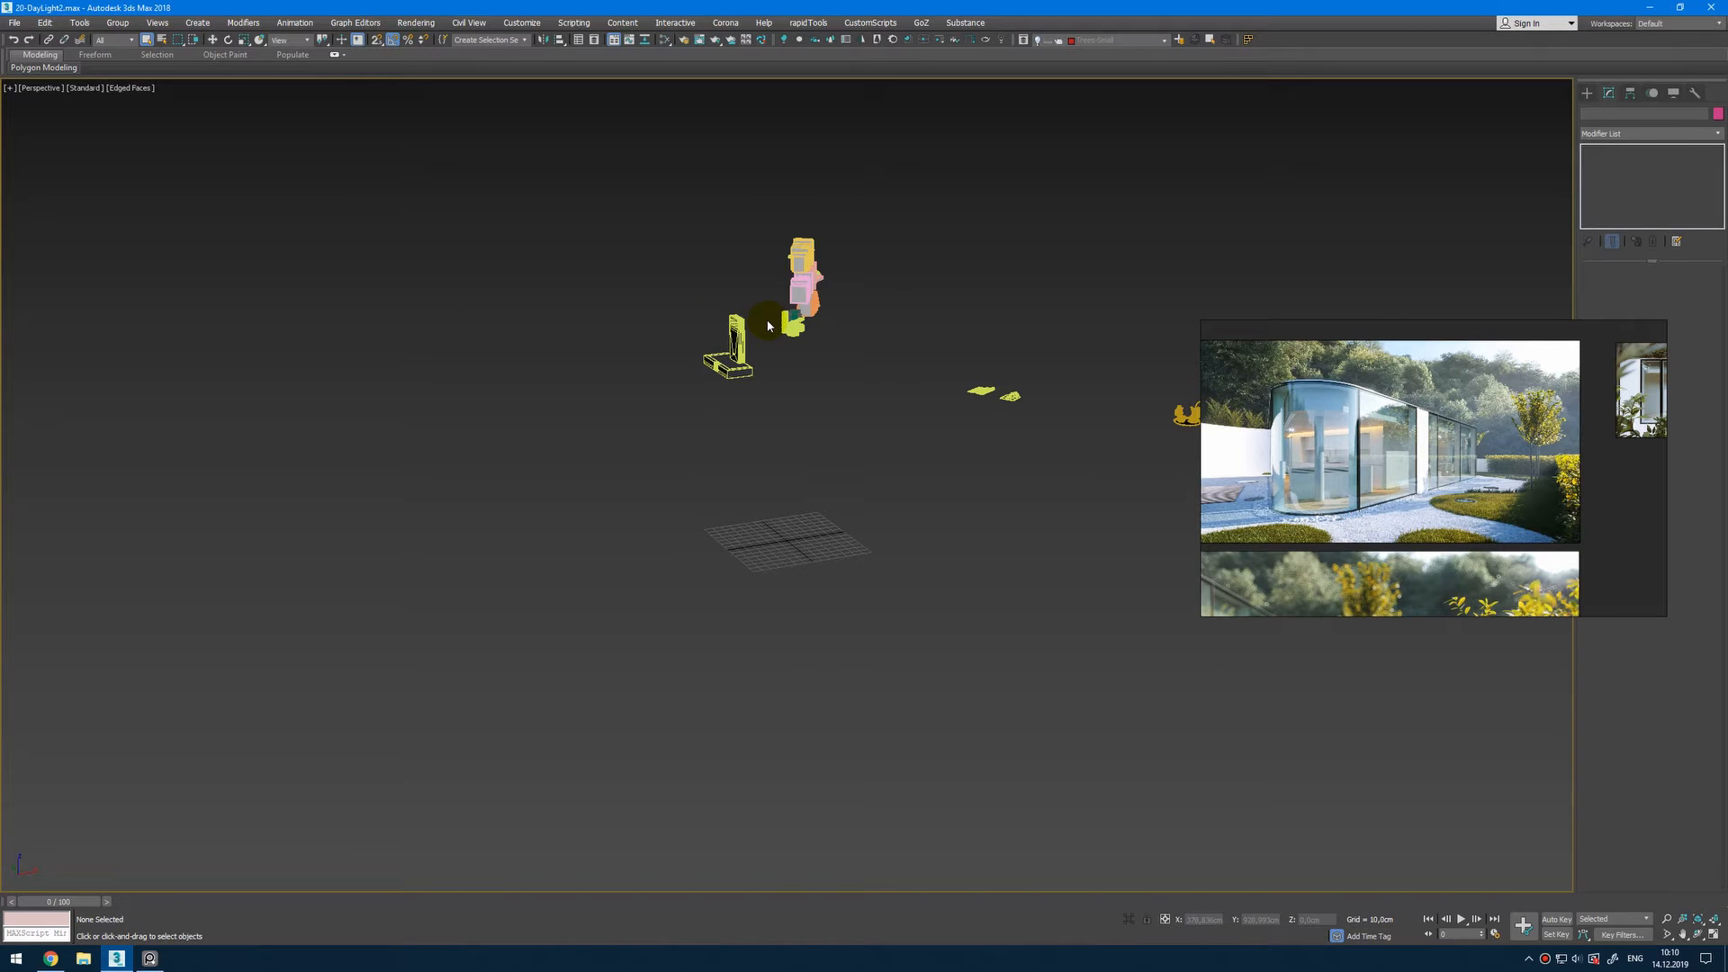
pyautogui.click(1108, 40)
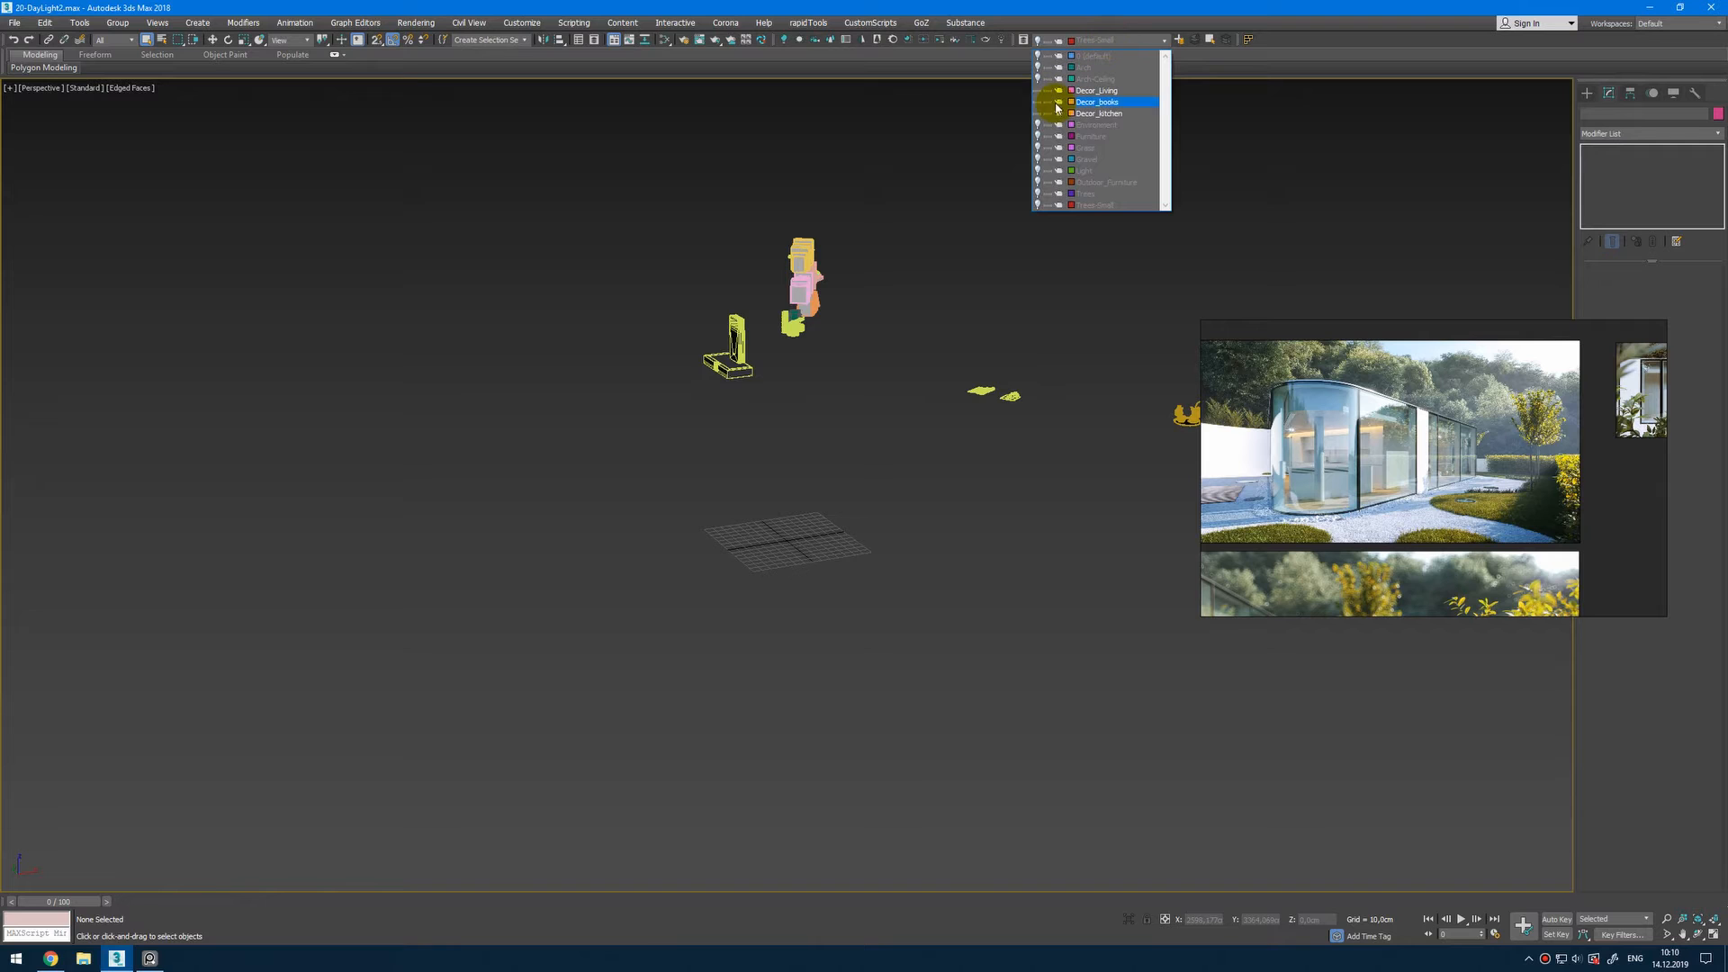
pyautogui.click(1037, 79)
pyautogui.click(1038, 68)
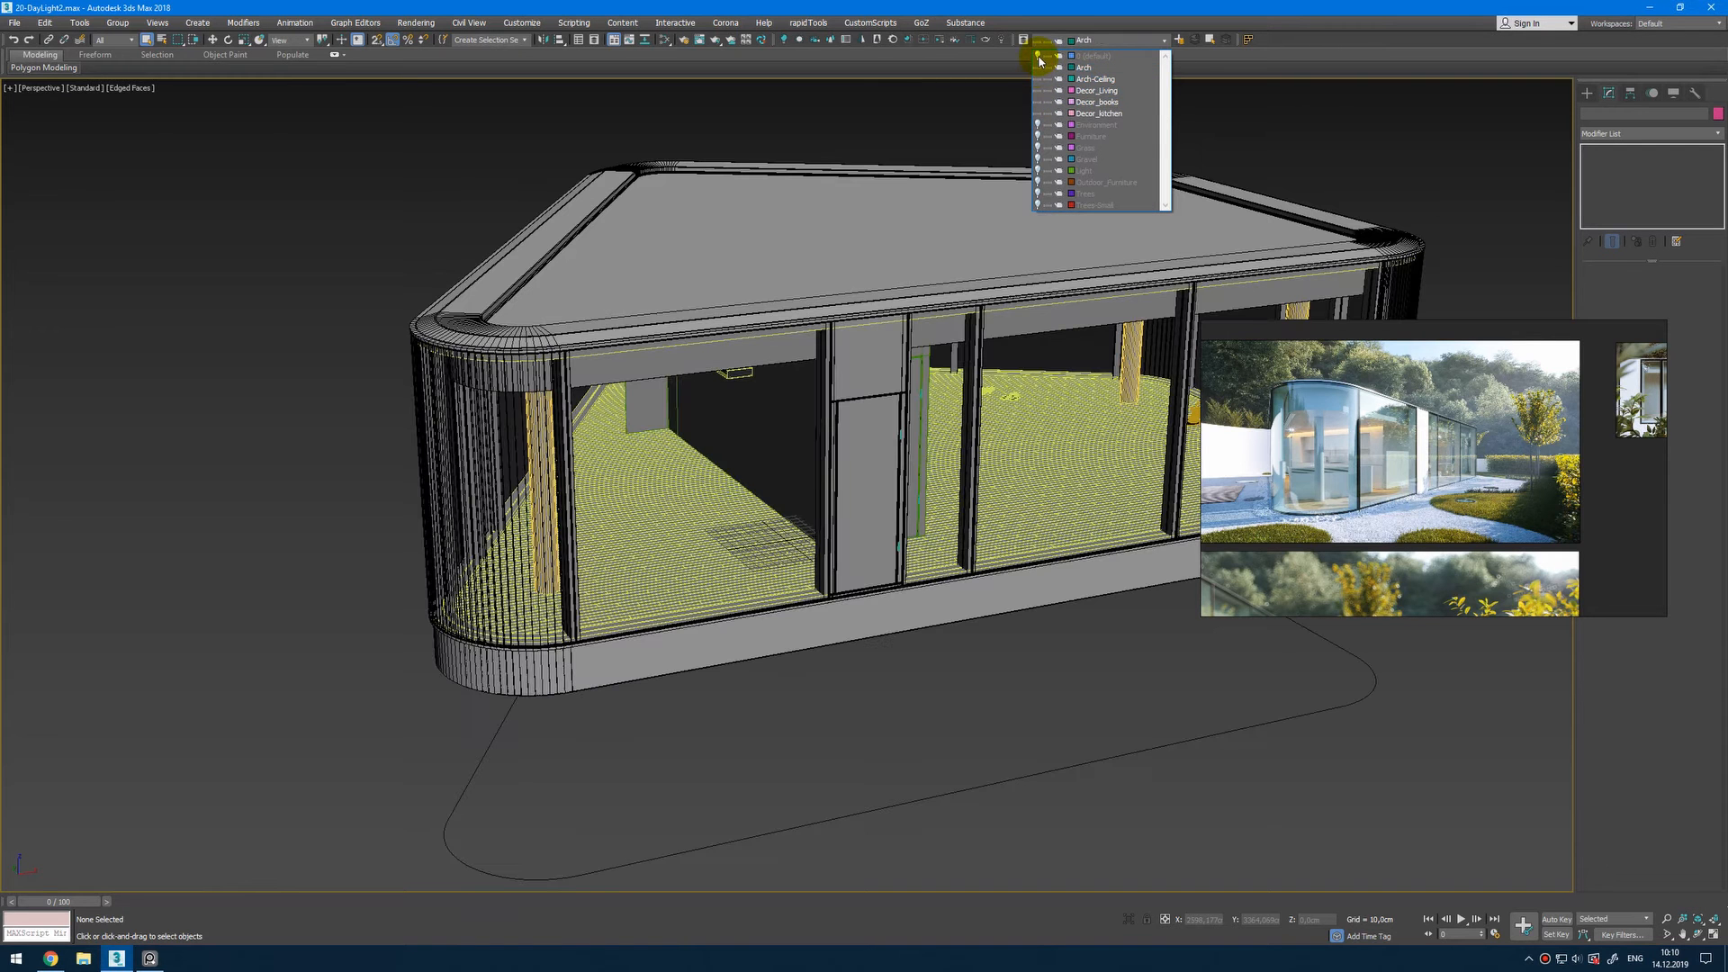
pyautogui.click(1038, 56)
pyautogui.click(1038, 125)
pyautogui.click(1037, 136)
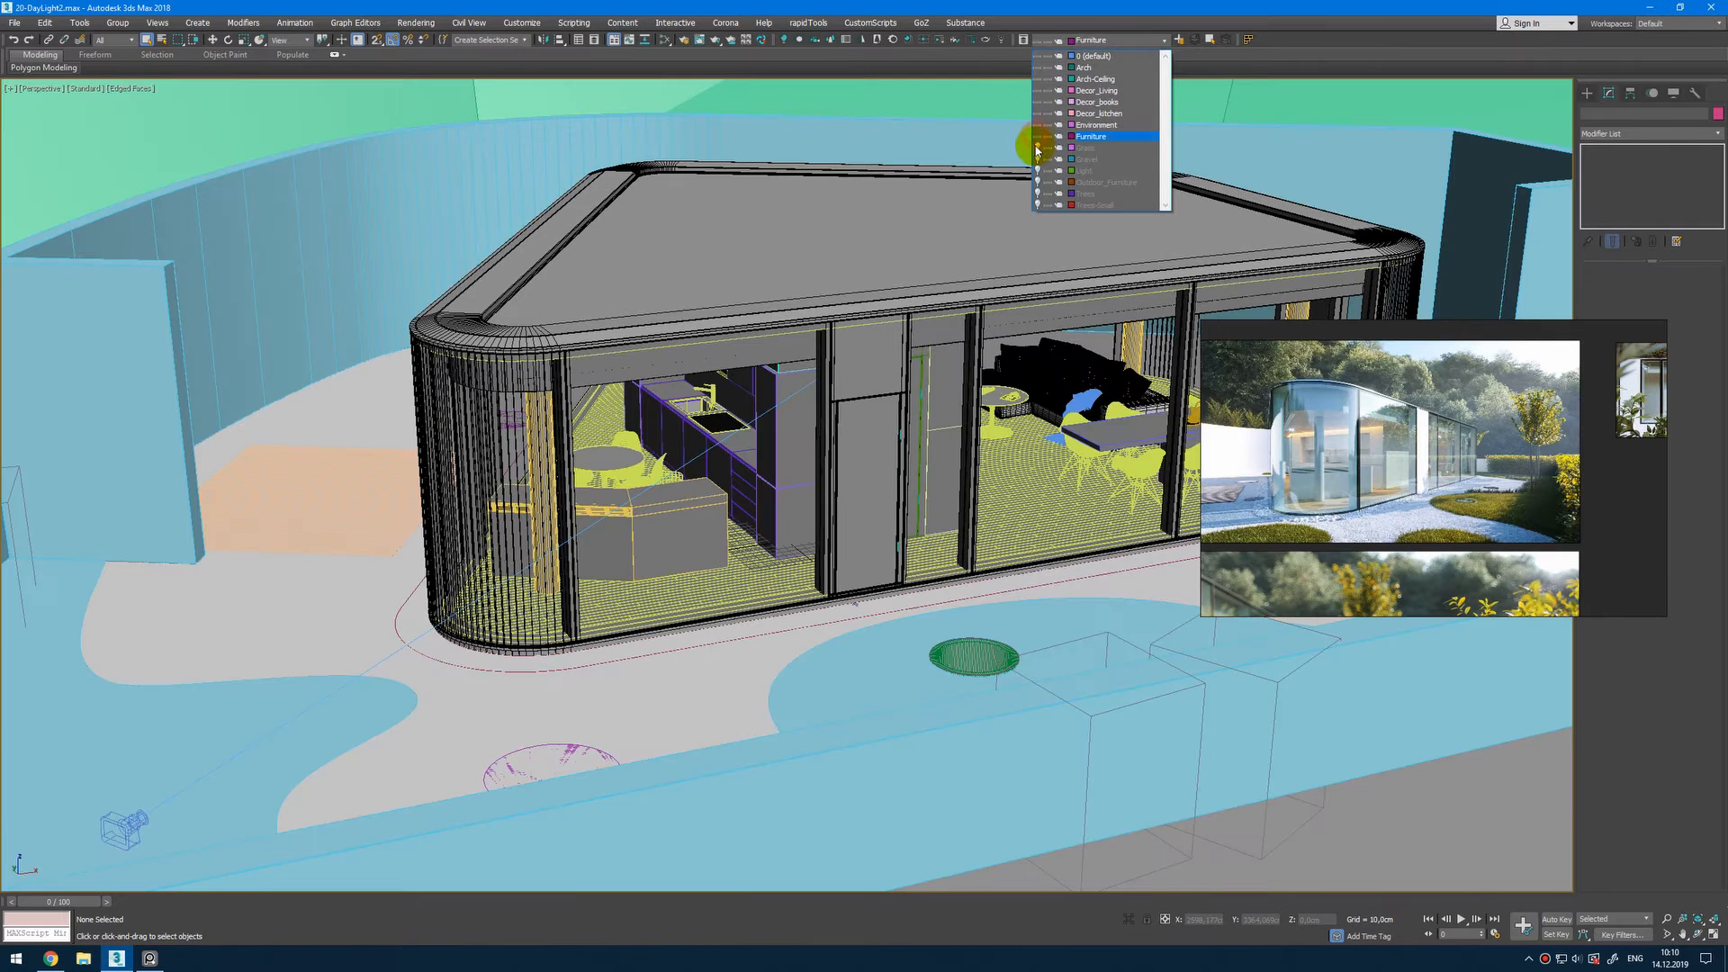
# Step: Unhide the Grass, Gravel, Light, Outdoor_Furniture, Trees and Trees-Small layers
pyautogui.click(1038, 147)
pyautogui.click(1037, 159)
pyautogui.click(1038, 171)
pyautogui.click(1037, 183)
pyautogui.click(1037, 193)
pyautogui.click(1038, 205)
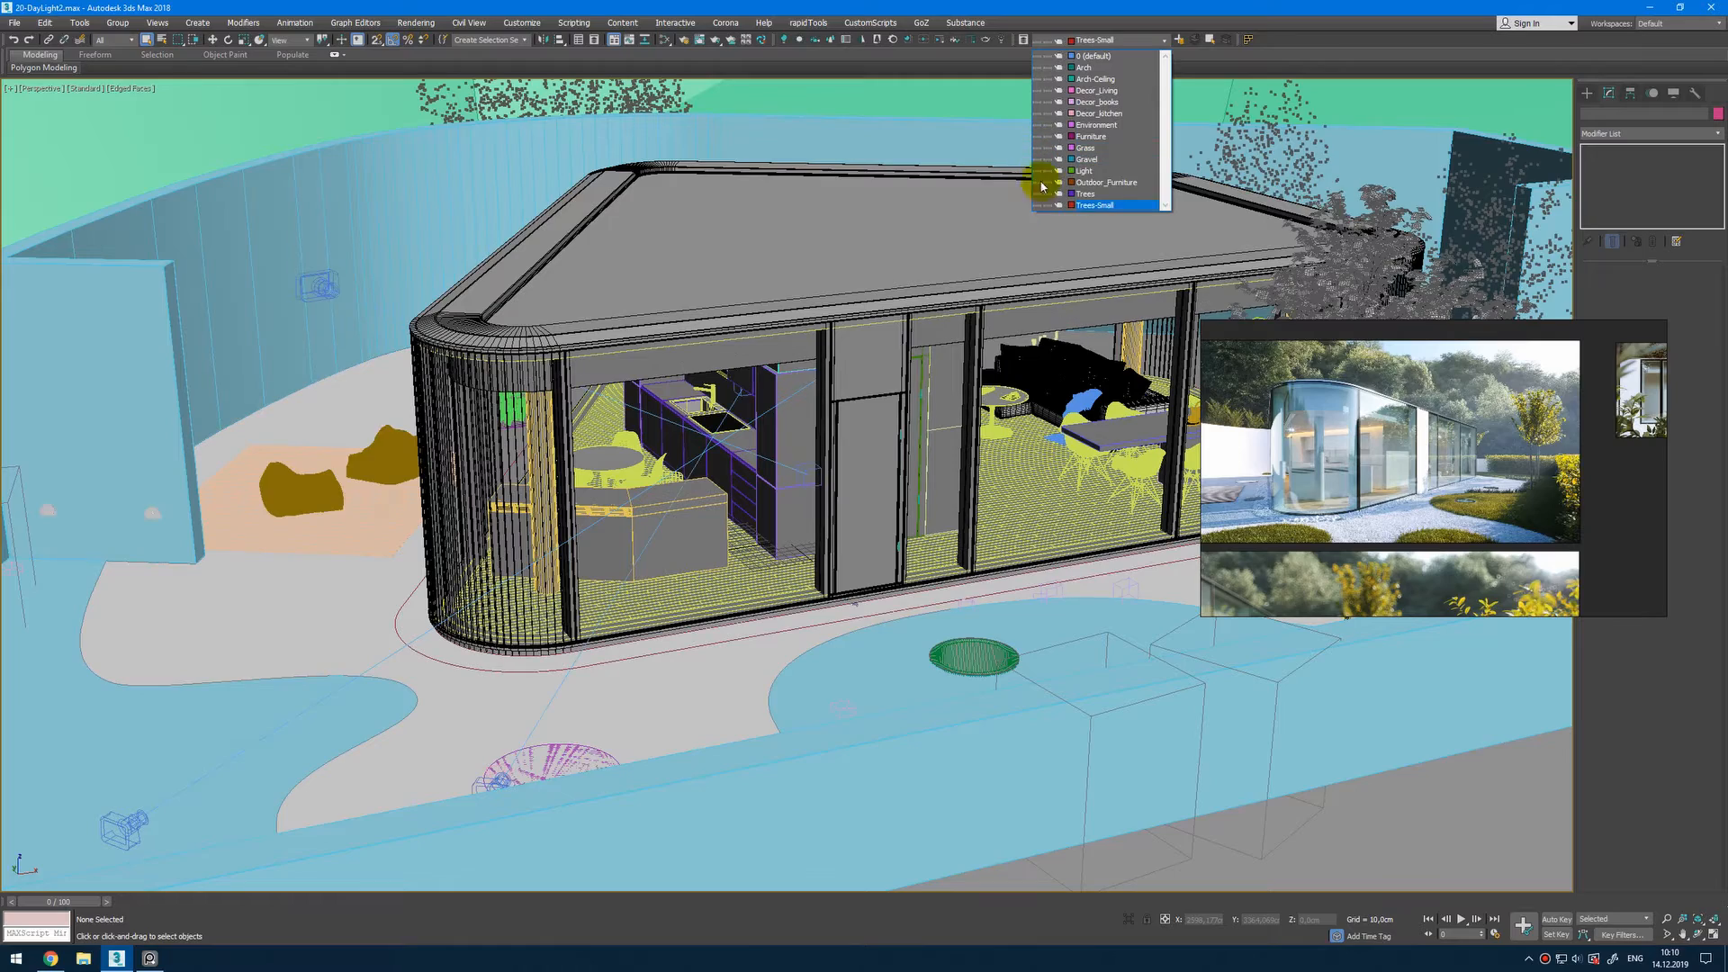
pyautogui.click(1106, 44)
# Step: Examine the complete house site, its retaining walls and the surrounding terrain from a distance
pyautogui.keyDown('alt'); pyautogui.moveTo(986, 301); pyautogui.dragTo(948, 330, button='middle'); pyautogui.keyUp('alt')
pyautogui.scroll(-5, 1008, 333)
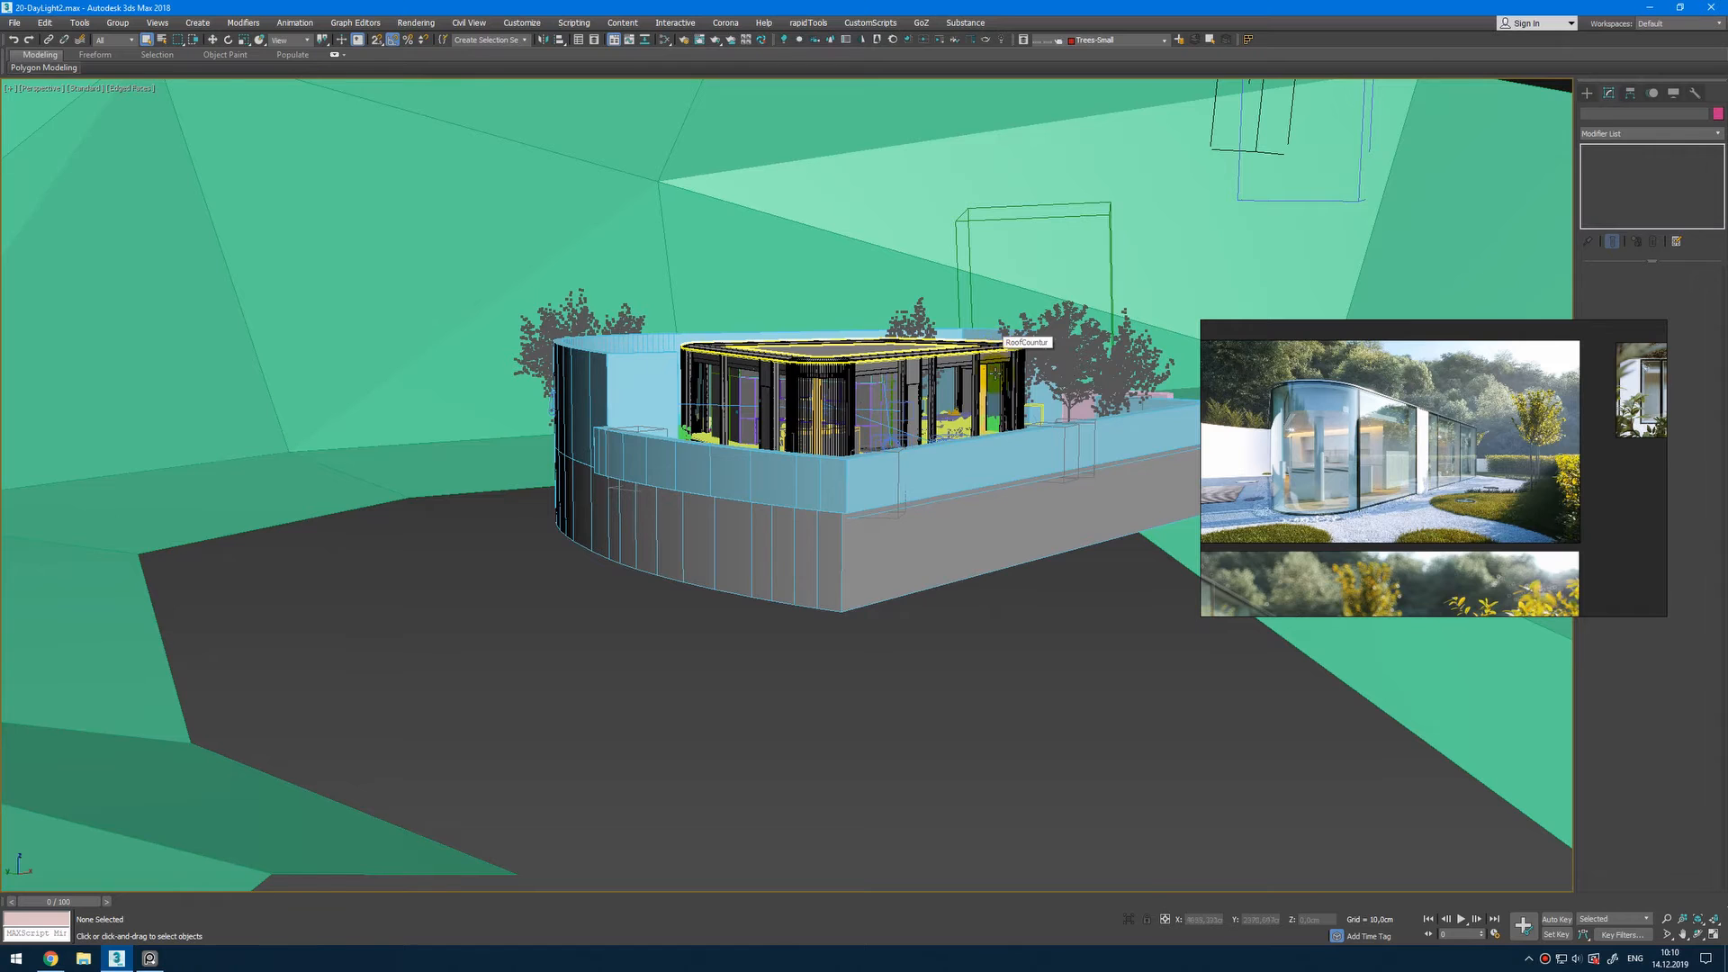
pyautogui.scroll(-5, 936, 367)
pyautogui.keyDown('alt'); pyautogui.moveTo(939, 366); pyautogui.dragTo(966, 391, button='middle'); pyautogui.keyUp('alt')
pyautogui.scroll(-2, 967, 390)
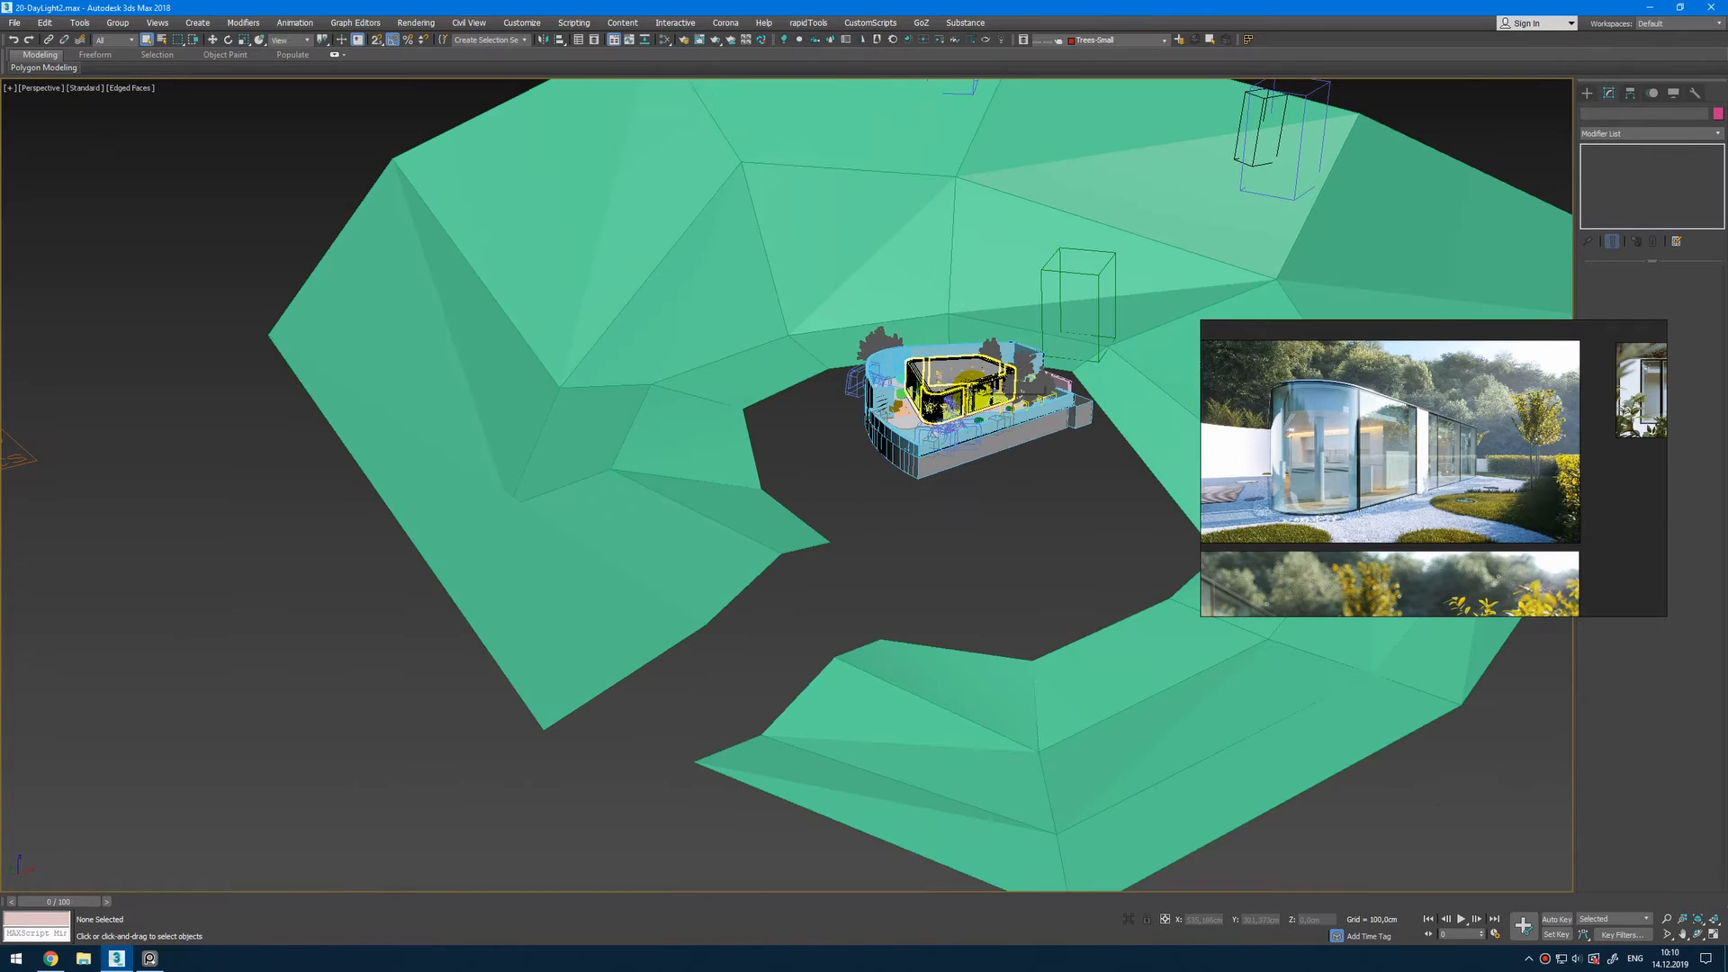
pyautogui.scroll(-4, 977, 387)
pyautogui.click(993, 500)
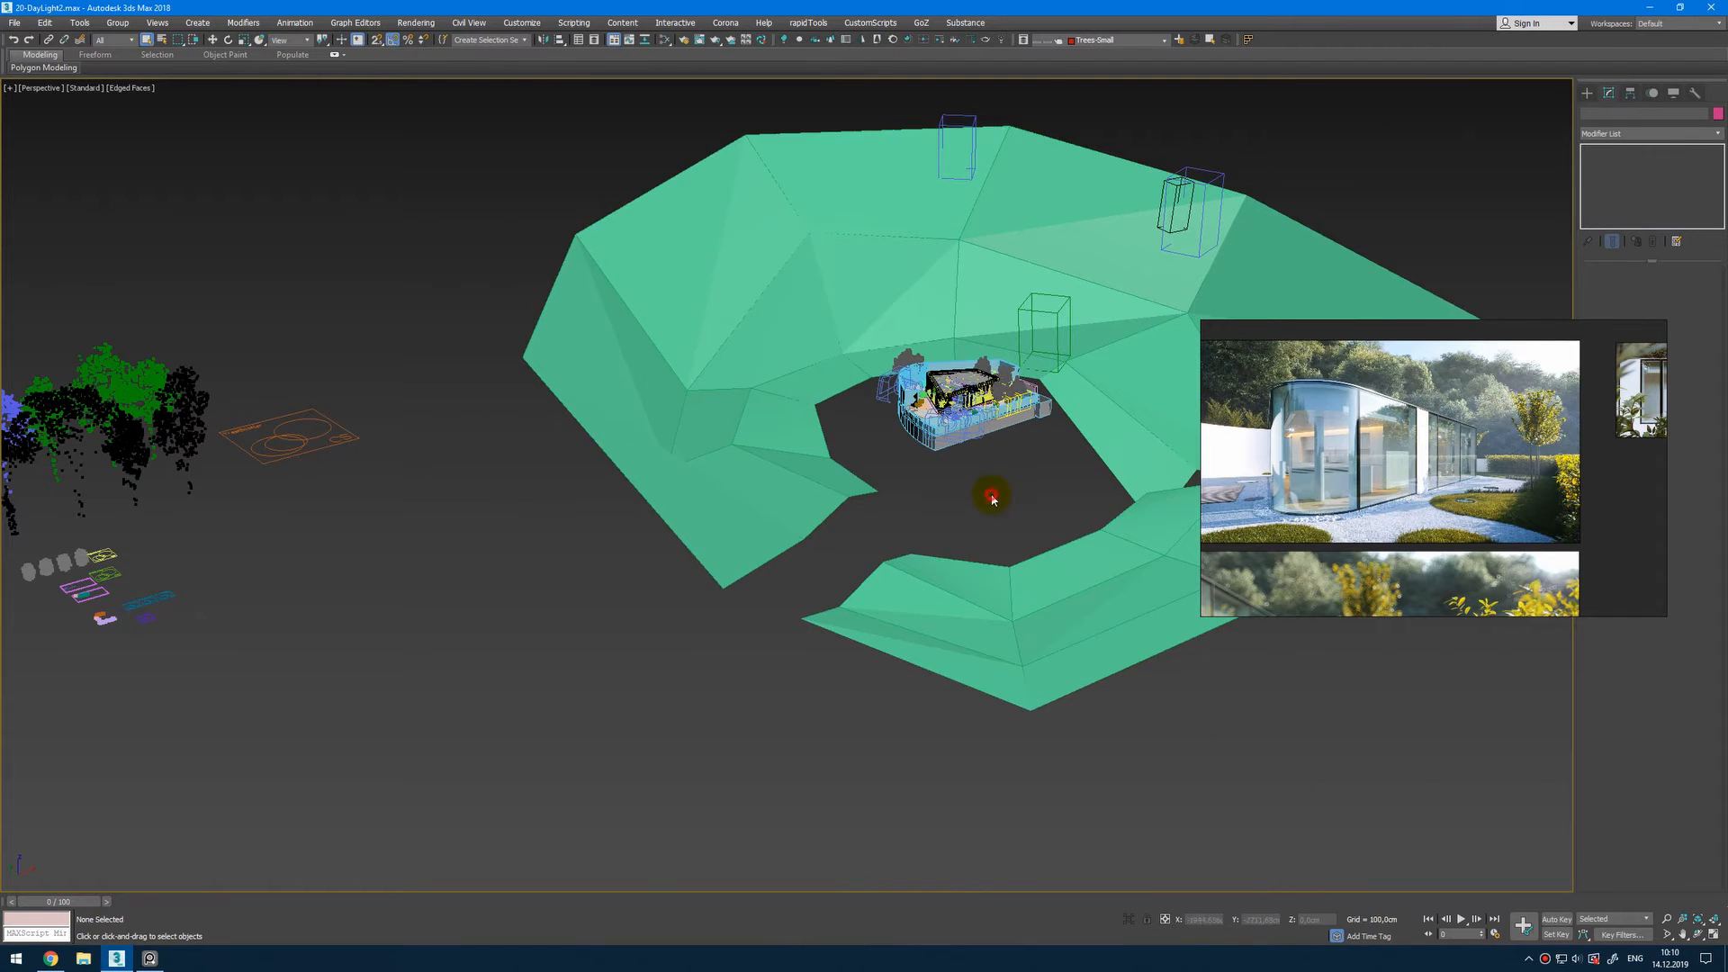
# Step: Open the Corona render setup's scene settings and move the dialog away from the reference board
pyautogui.click(1024, 43)
pyautogui.click(683, 40)
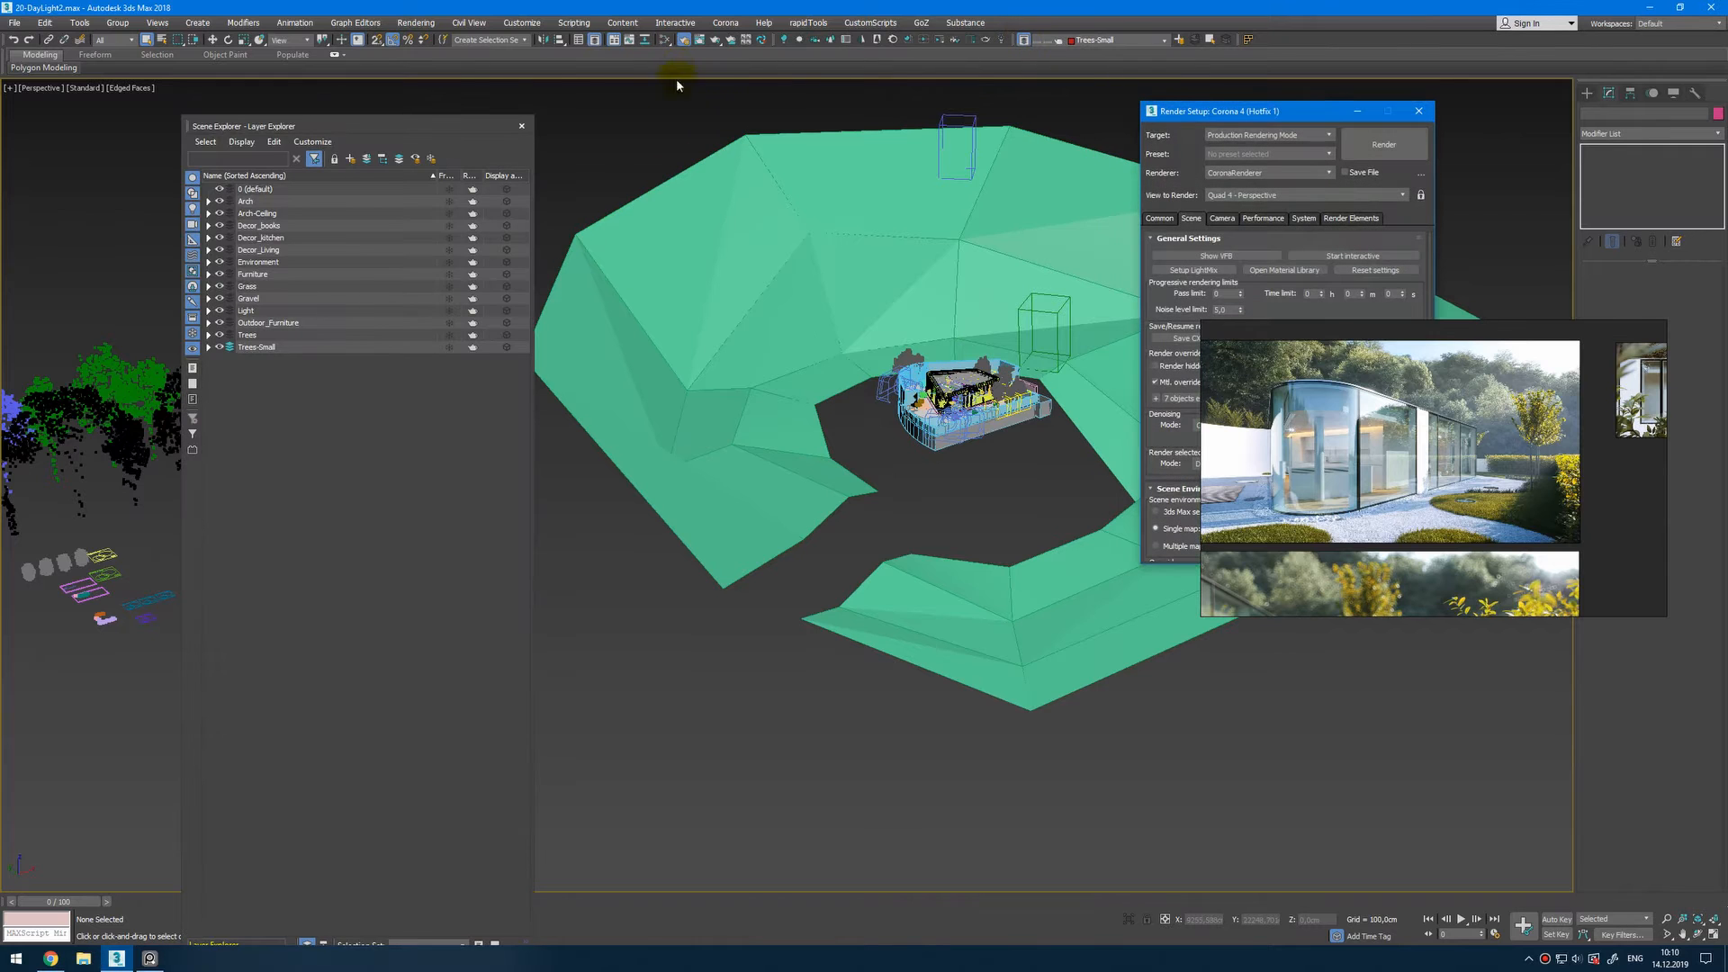
pyautogui.moveTo(1207, 108); pyautogui.dragTo(769, 114)
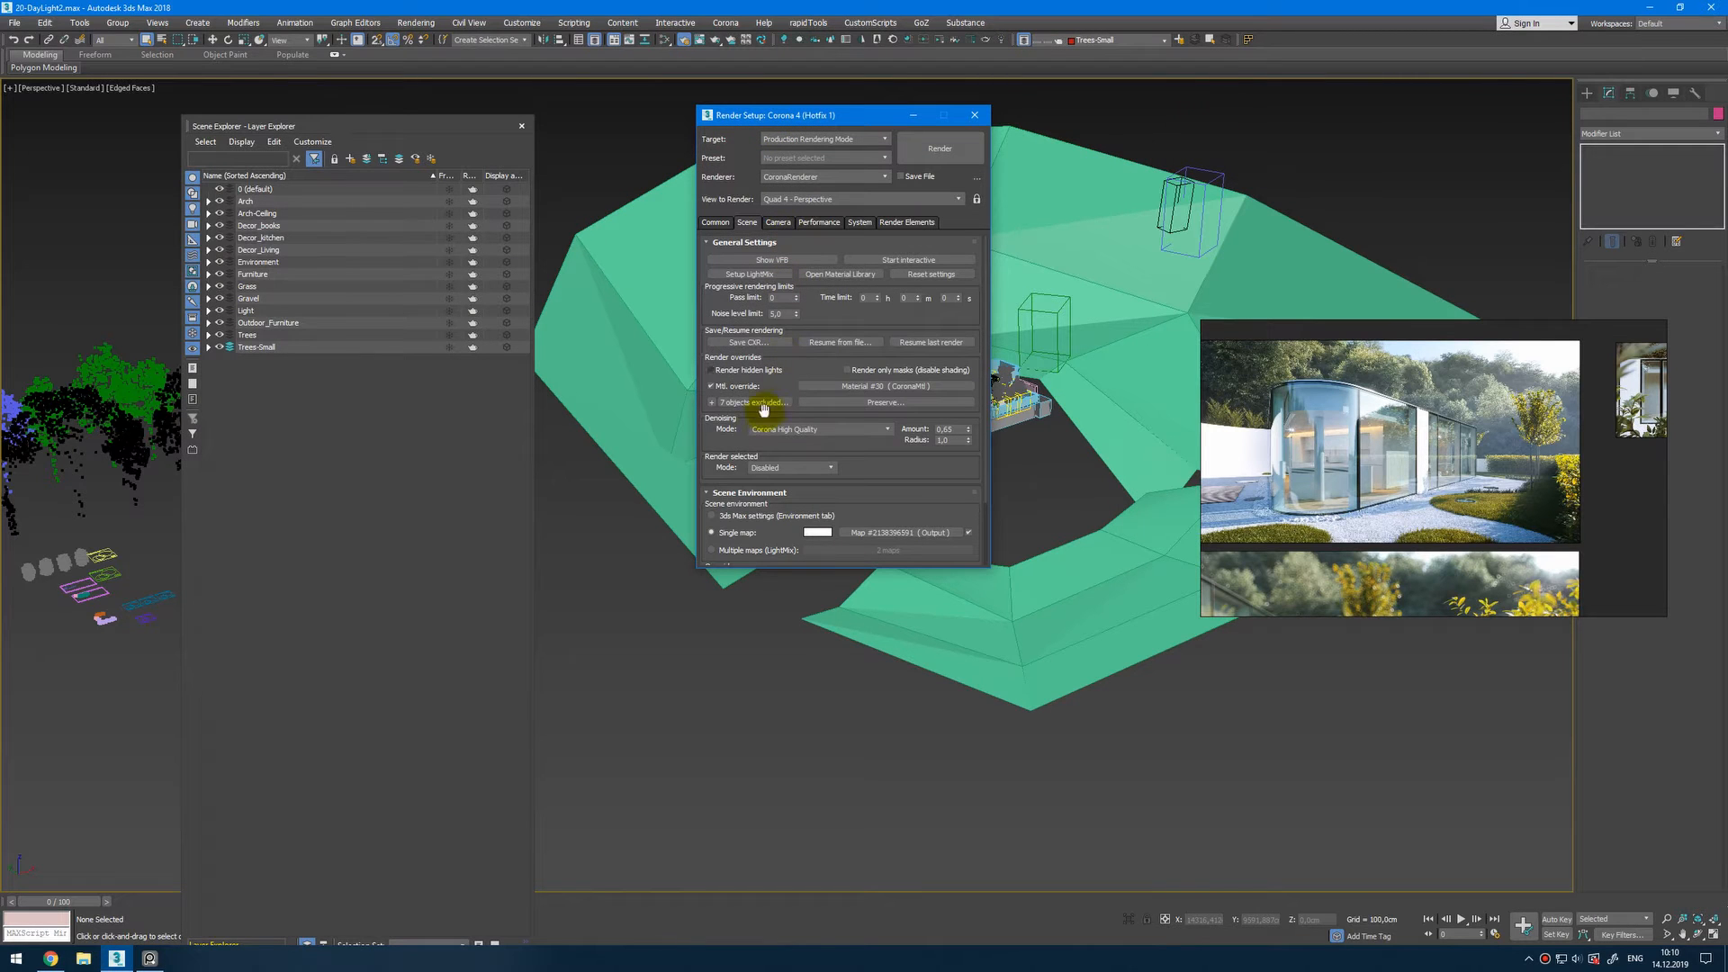
pyautogui.click(520, 128)
# Step: Examine the plant proxies and scatter objects placed outside the terrain, moving the render setup dialog aside
pyautogui.scroll(10, 239, 629)
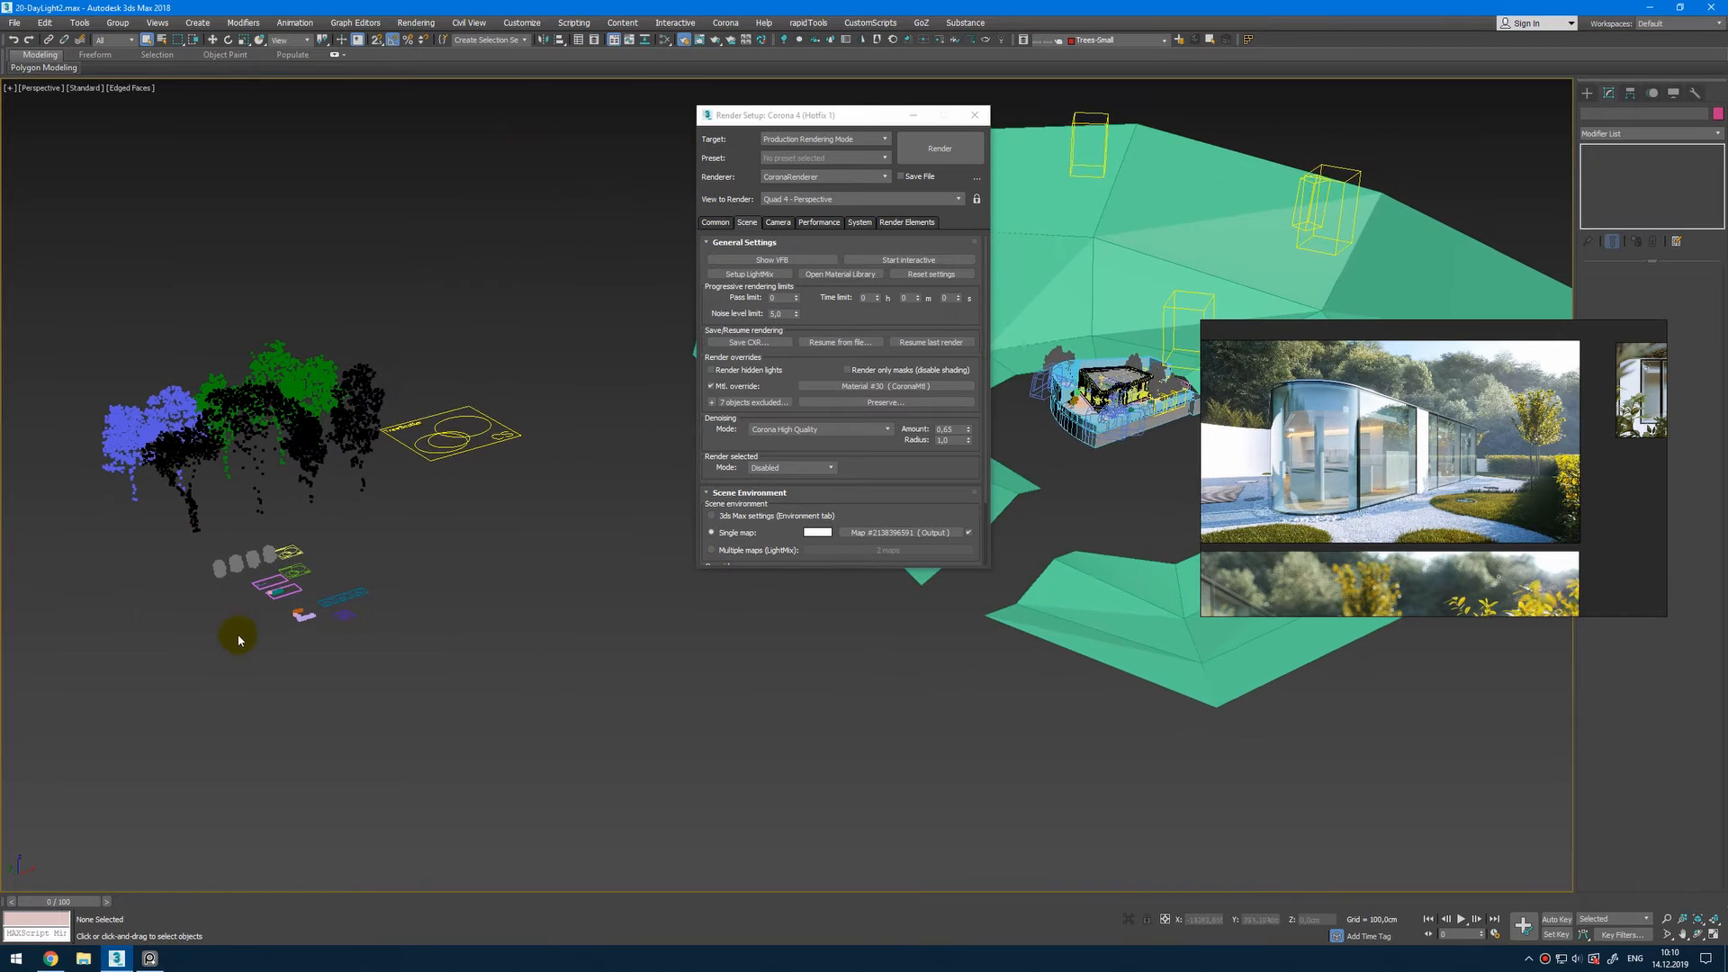
pyautogui.scroll(-10, 382, 624)
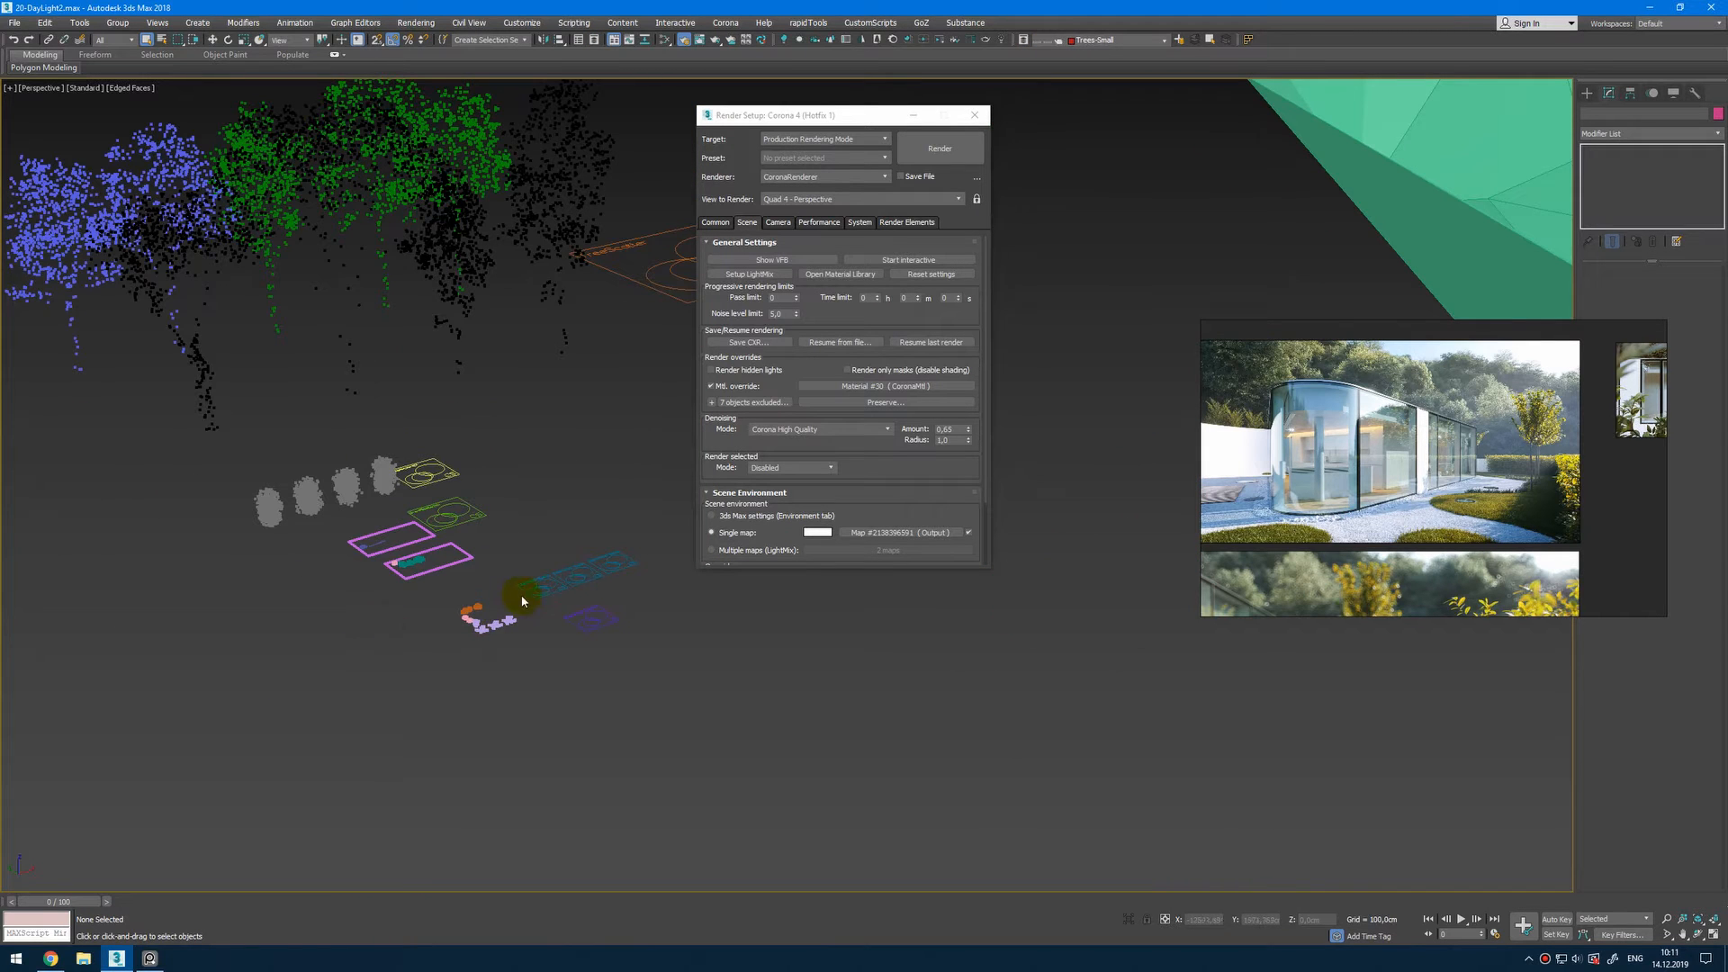
pyautogui.moveTo(523, 601); pyautogui.dragTo(451, 637)
pyautogui.press('z')
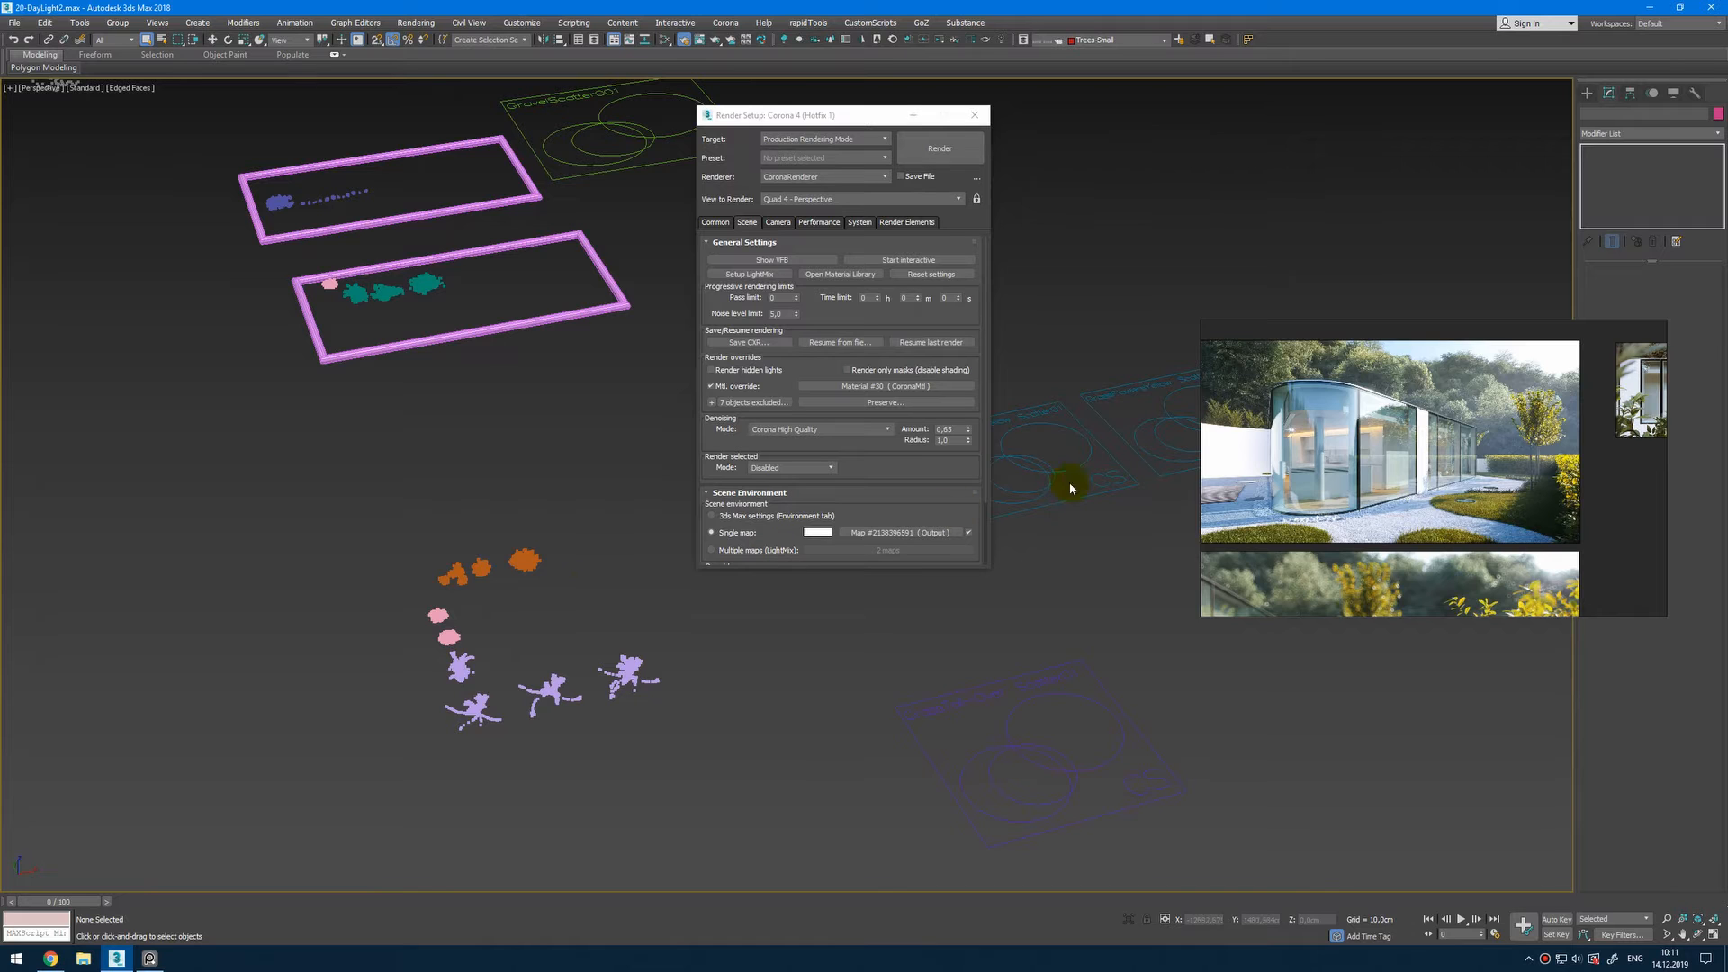
pyautogui.moveTo(832, 119); pyautogui.dragTo(770, 119)
pyautogui.moveTo(667, 122); pyautogui.dragTo(558, 121)
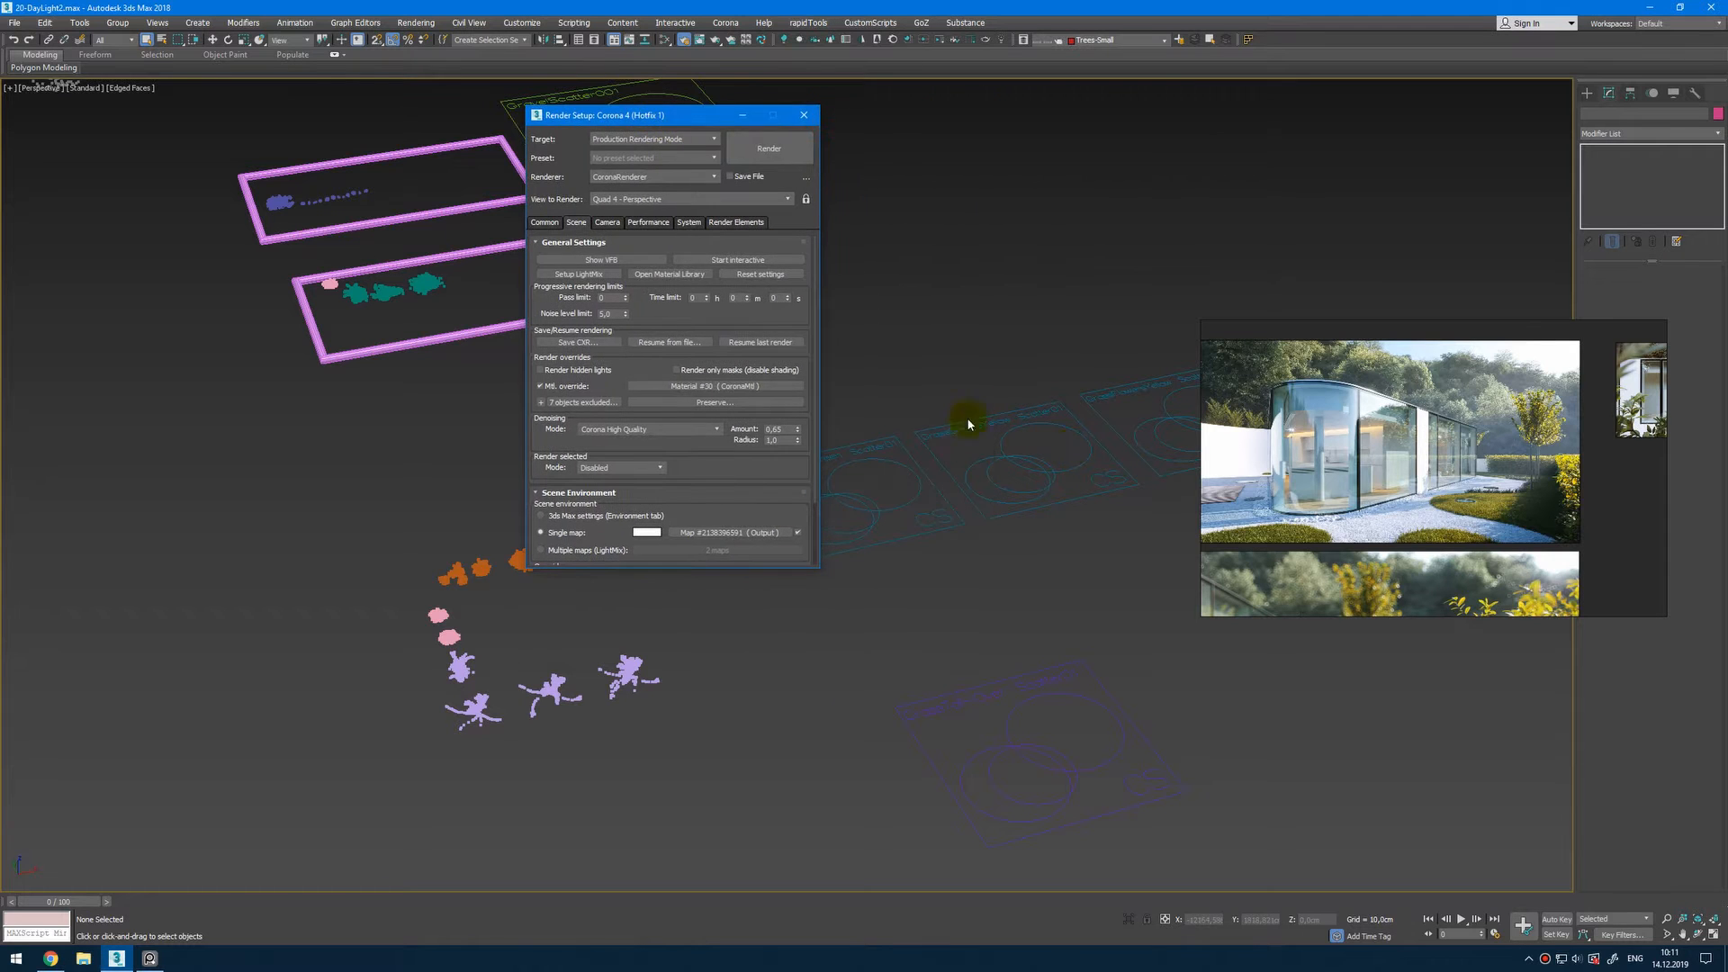
# Step: Disable all scatters in the Corona Lister except GrassSimpleGreen Scatter01, and select that scatter
pyautogui.click(948, 529)
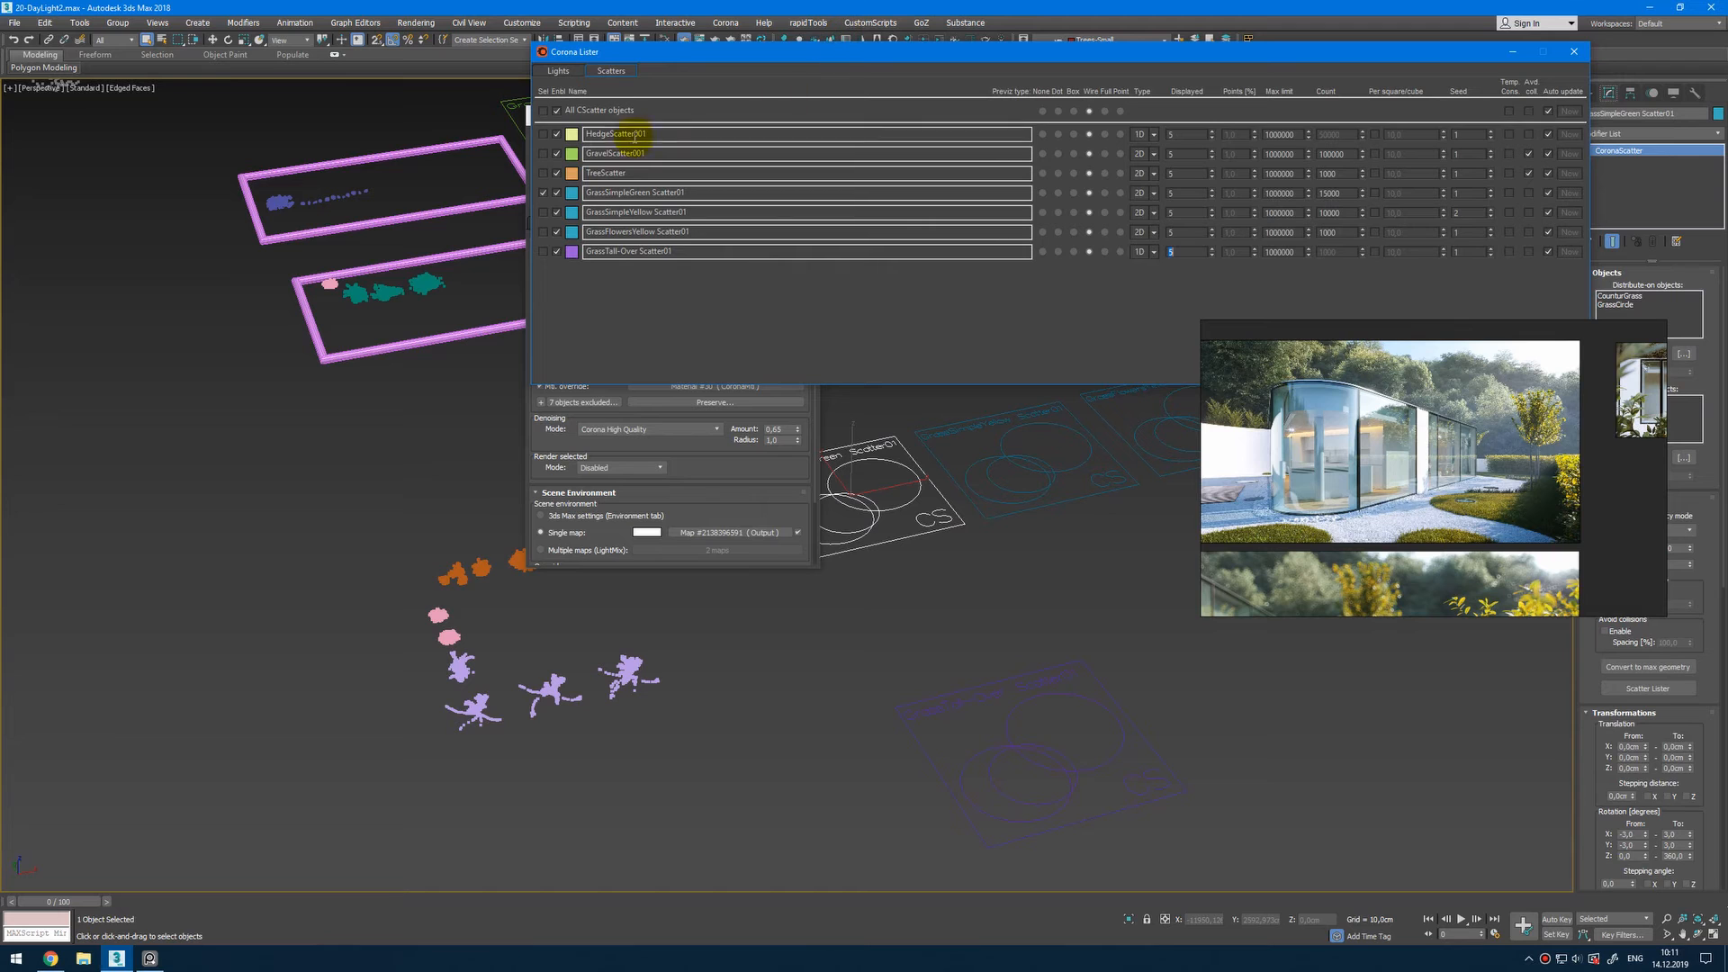
pyautogui.click(555, 112)
pyautogui.click(572, 194)
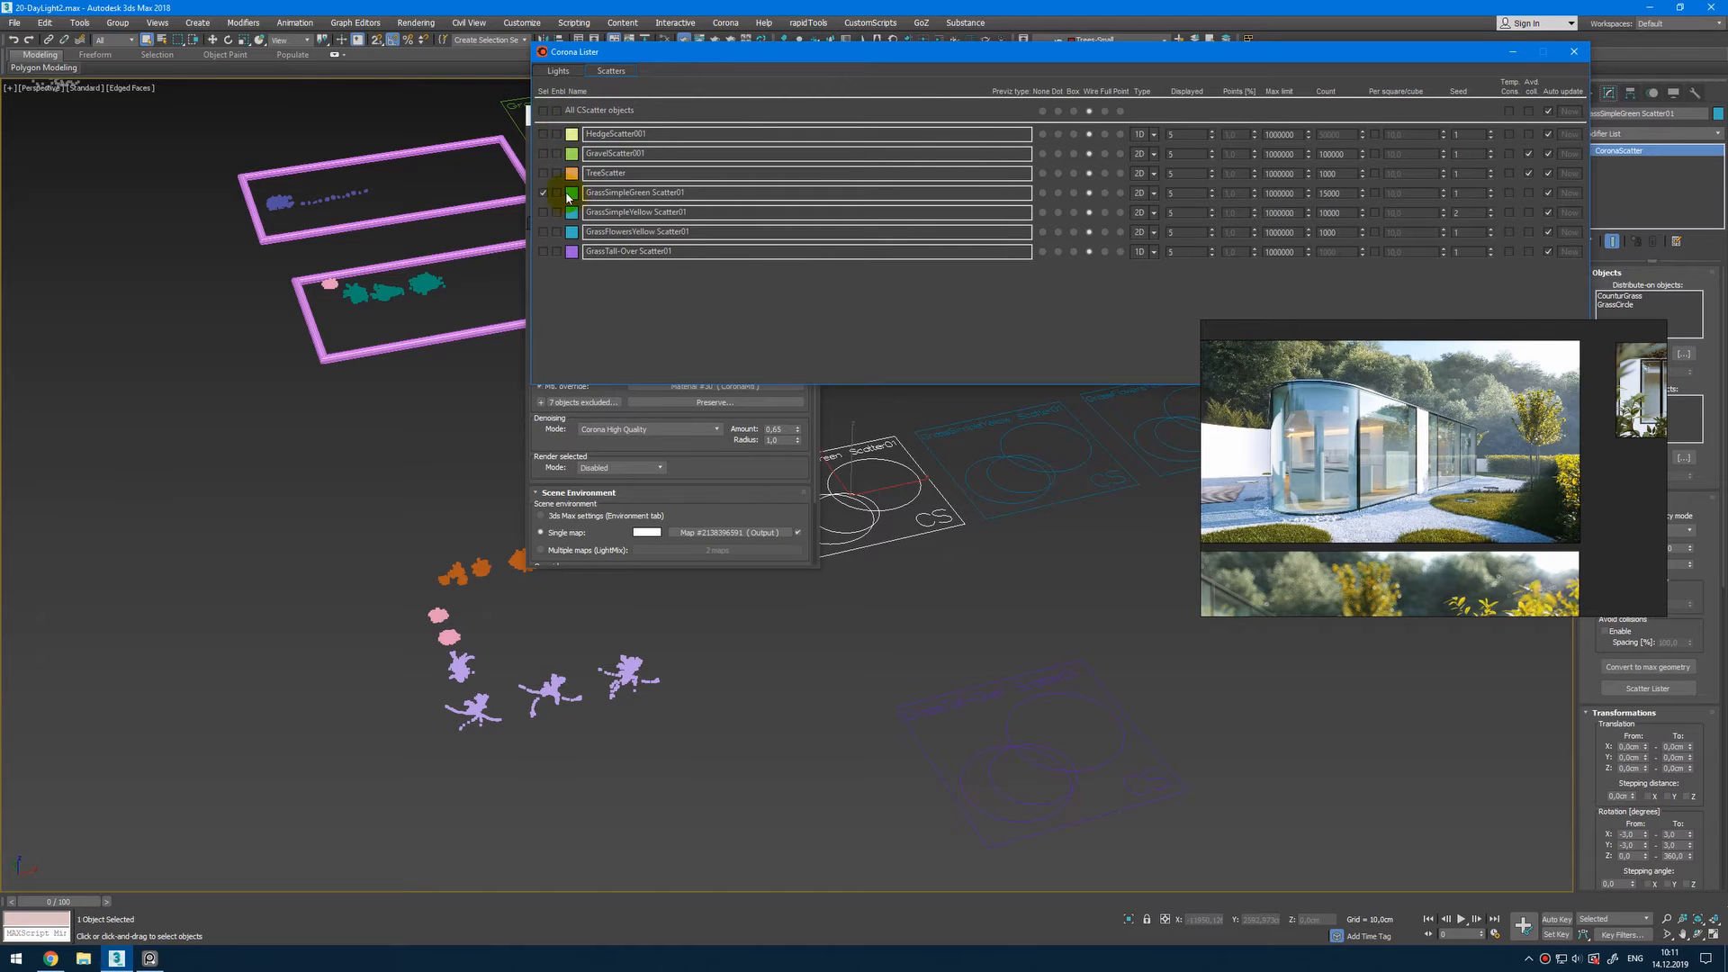
pyautogui.click(568, 194)
pyautogui.click(540, 193)
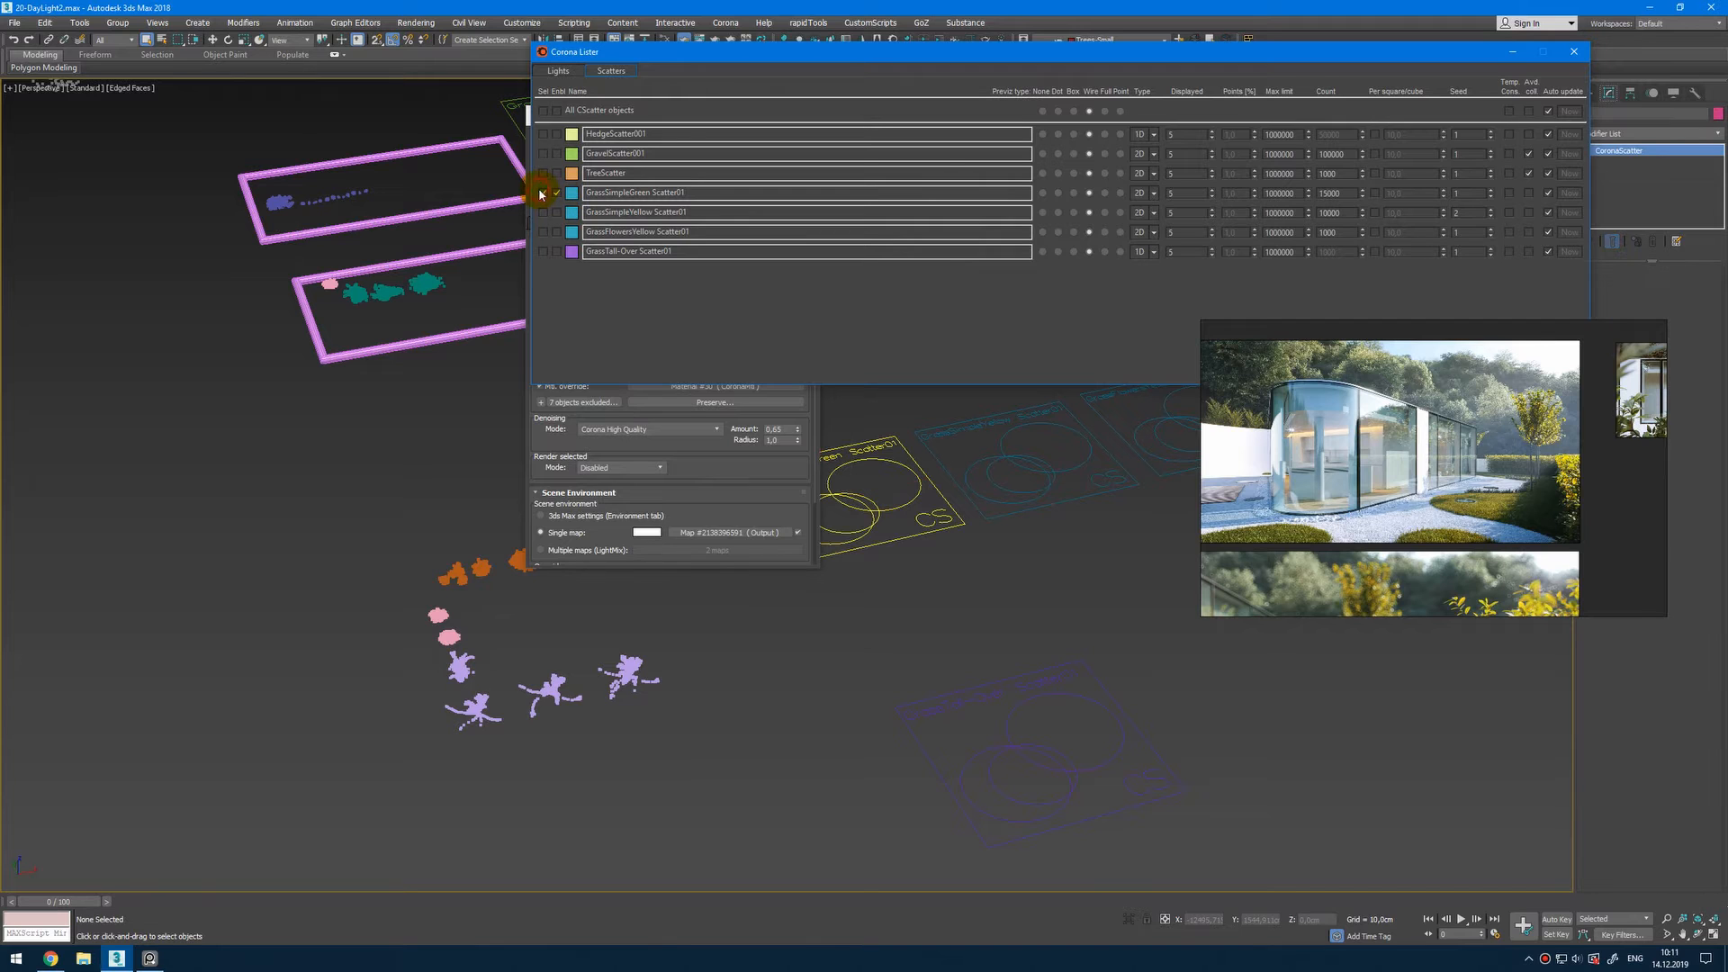
pyautogui.click(541, 193)
# Step: Exclude the GrassSmallGreen proxy from the render material override and close the render setup
pyautogui.moveTo(1499, 576); pyautogui.dragTo(1326, 659, button='right')
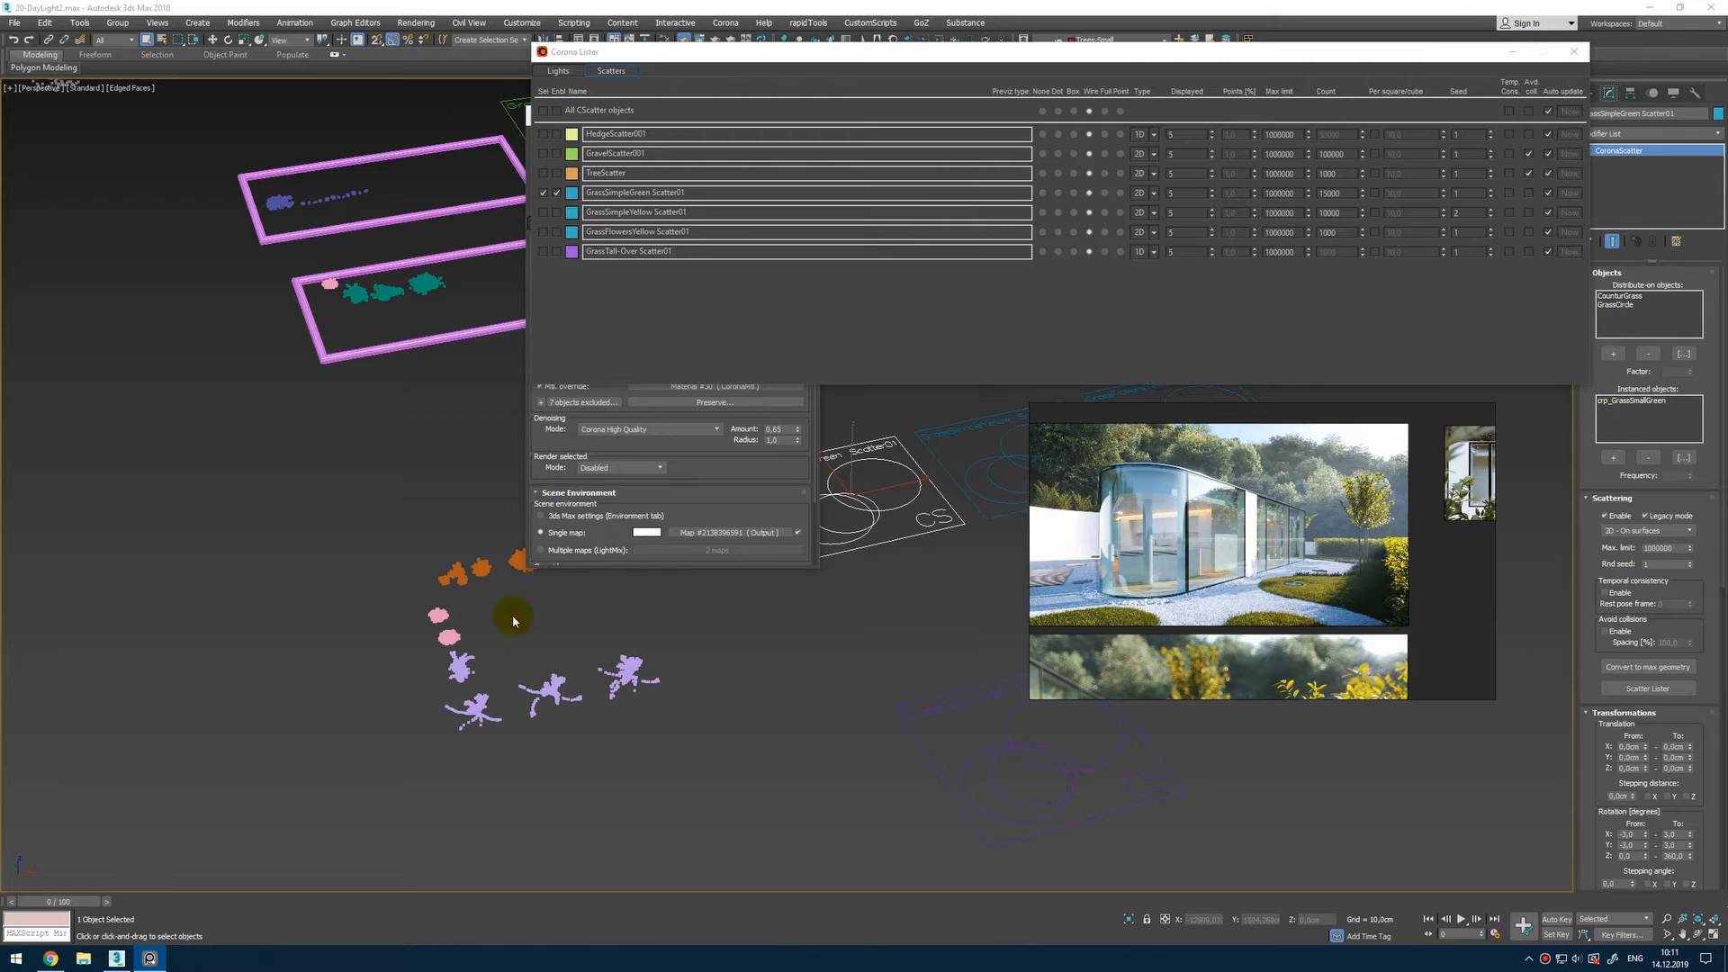
pyautogui.click(445, 638)
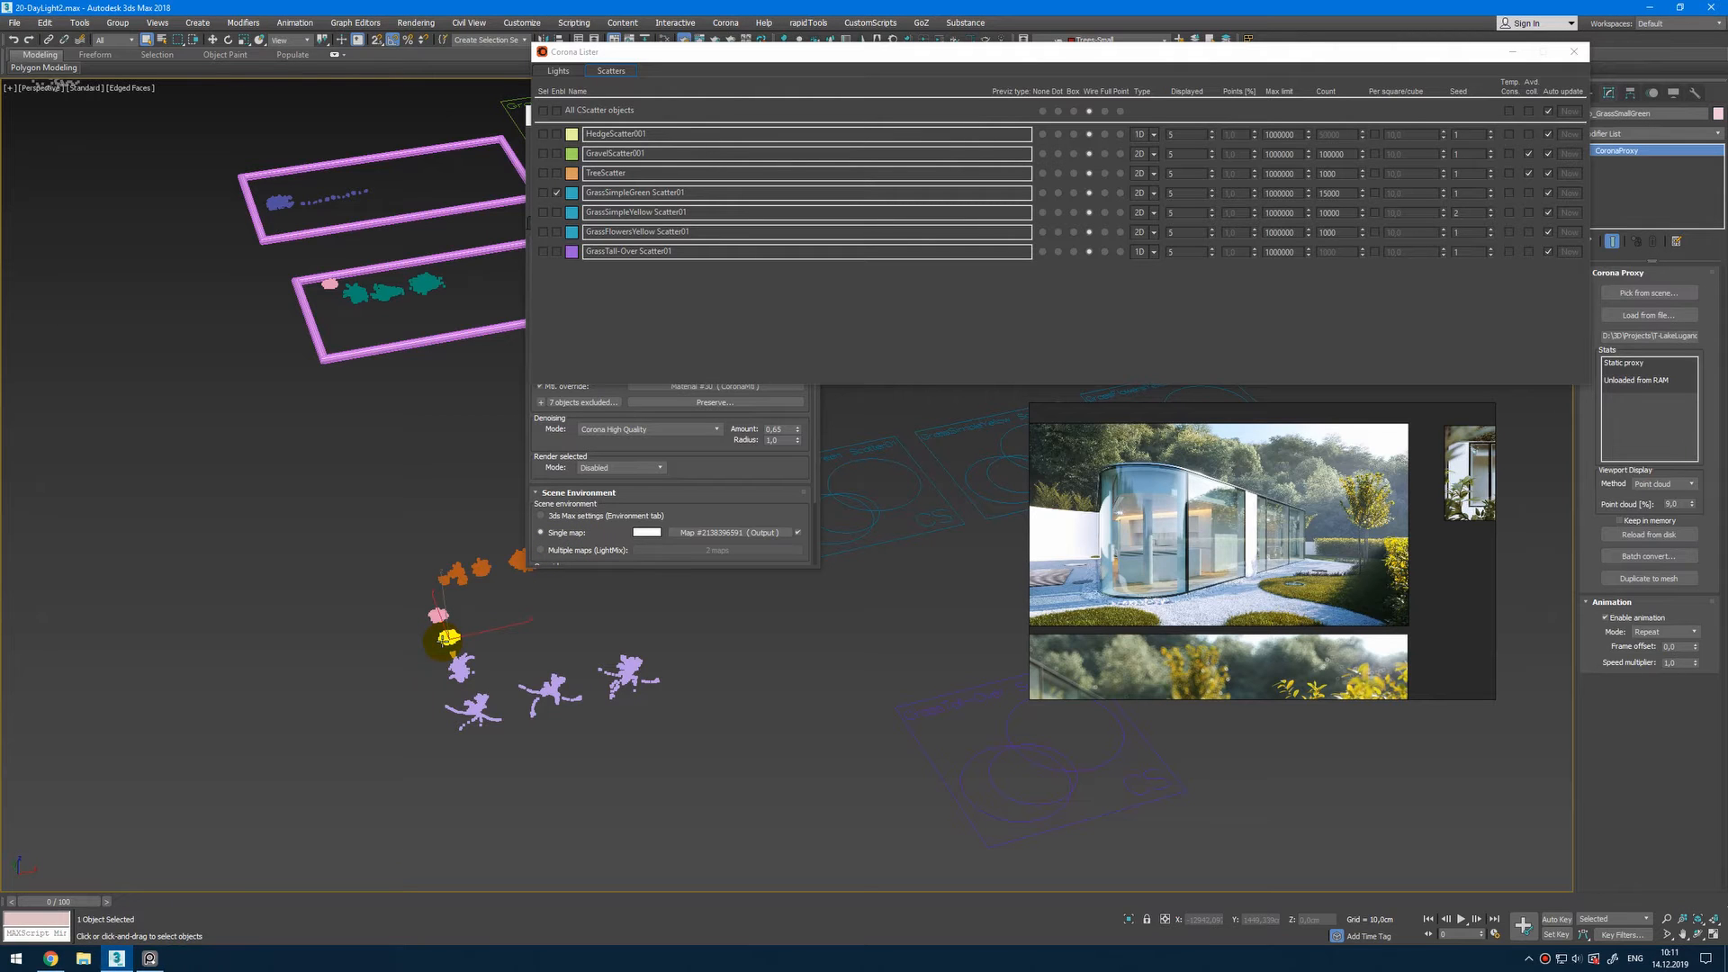
pyautogui.press('F10')
pyautogui.press('F10')
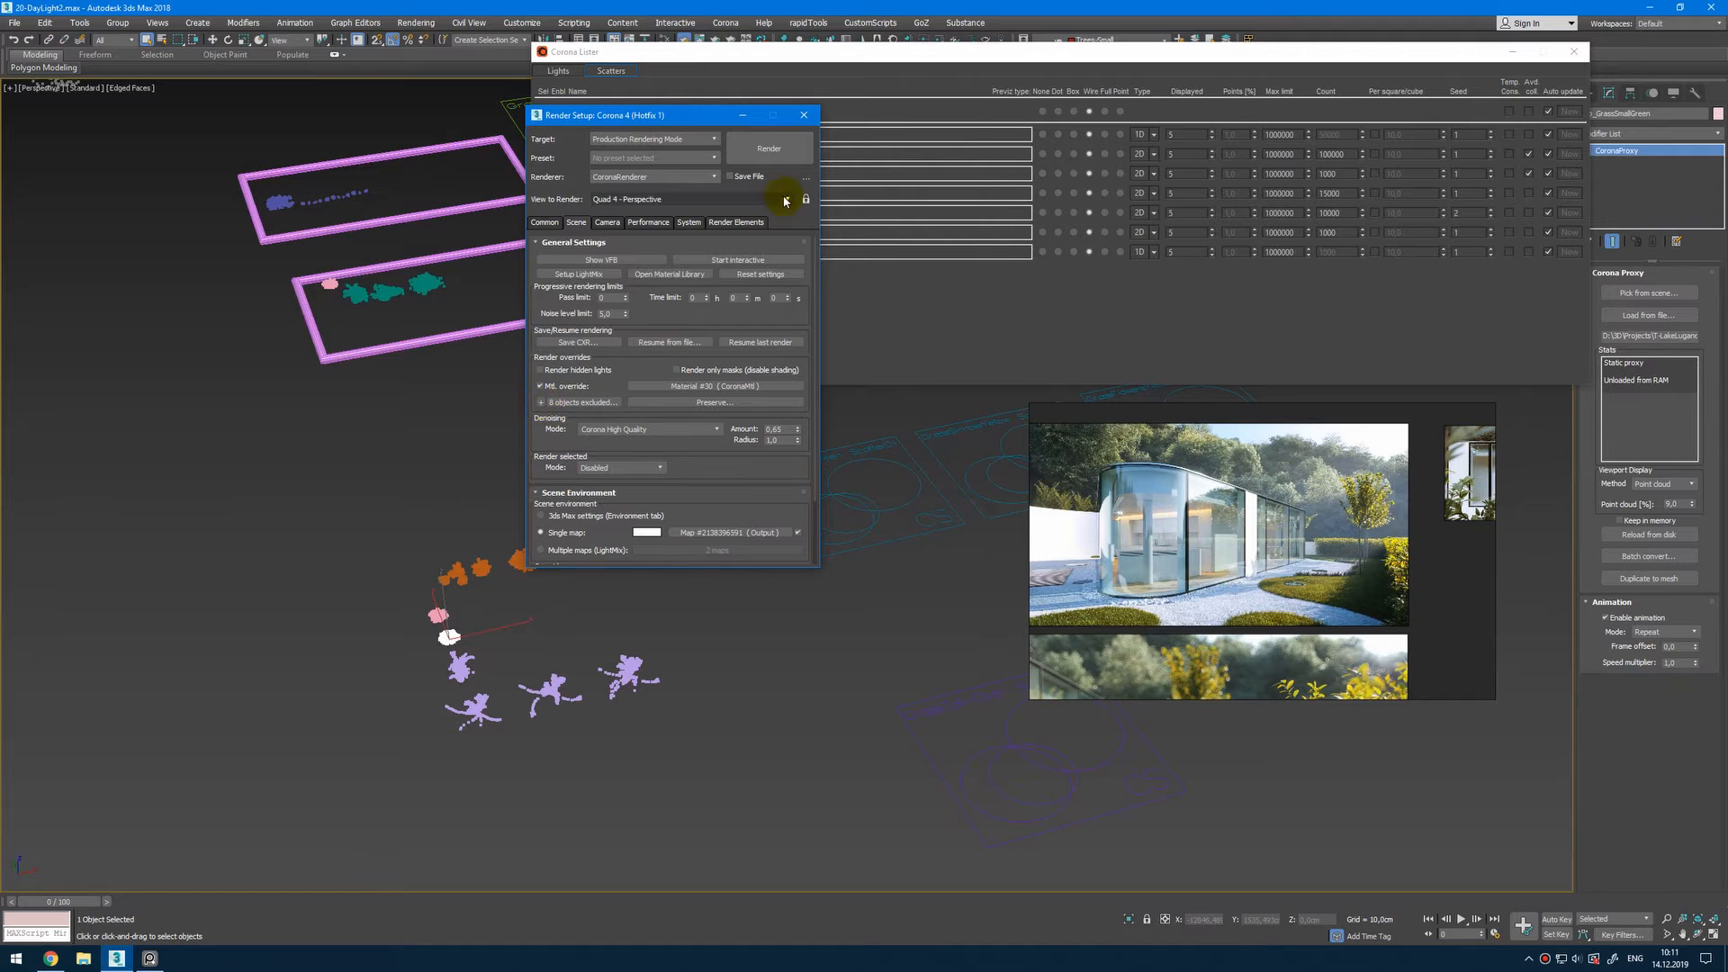
pyautogui.click(803, 115)
# Step: Create a material editor view named Grass, load the small green grass proxy's material into it and show its parameters
pyautogui.press('m')
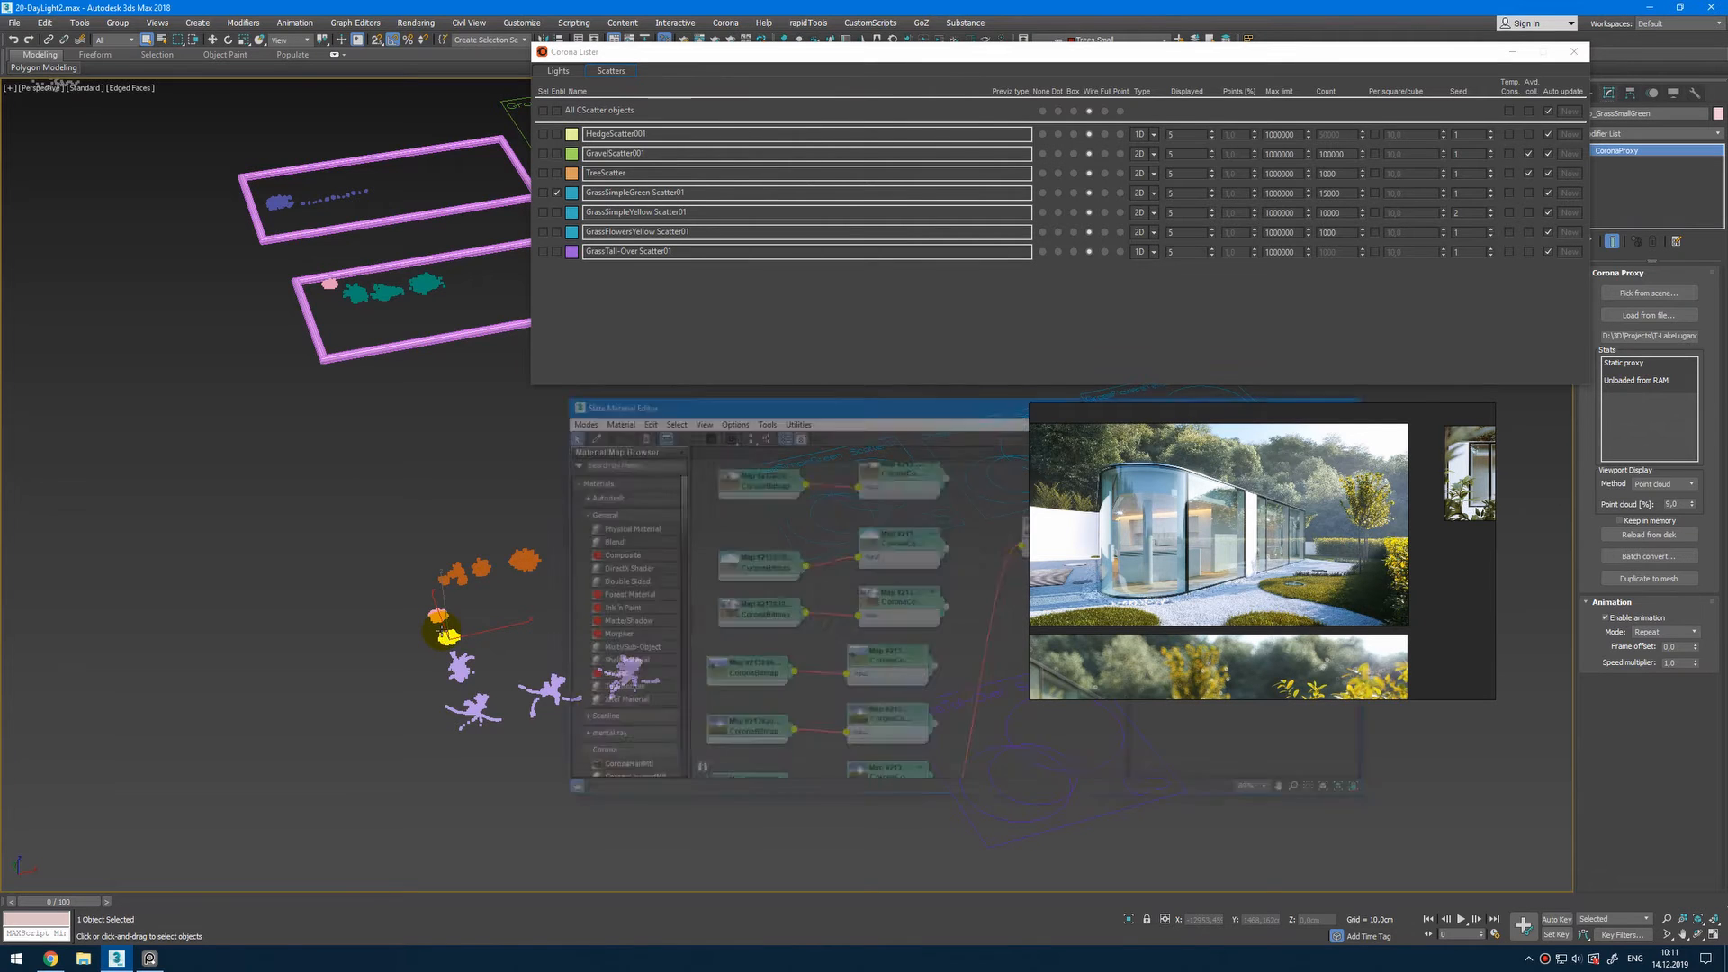
pyautogui.moveTo(1135, 447); pyautogui.dragTo(1392, 219)
pyautogui.rightClick(804, 449)
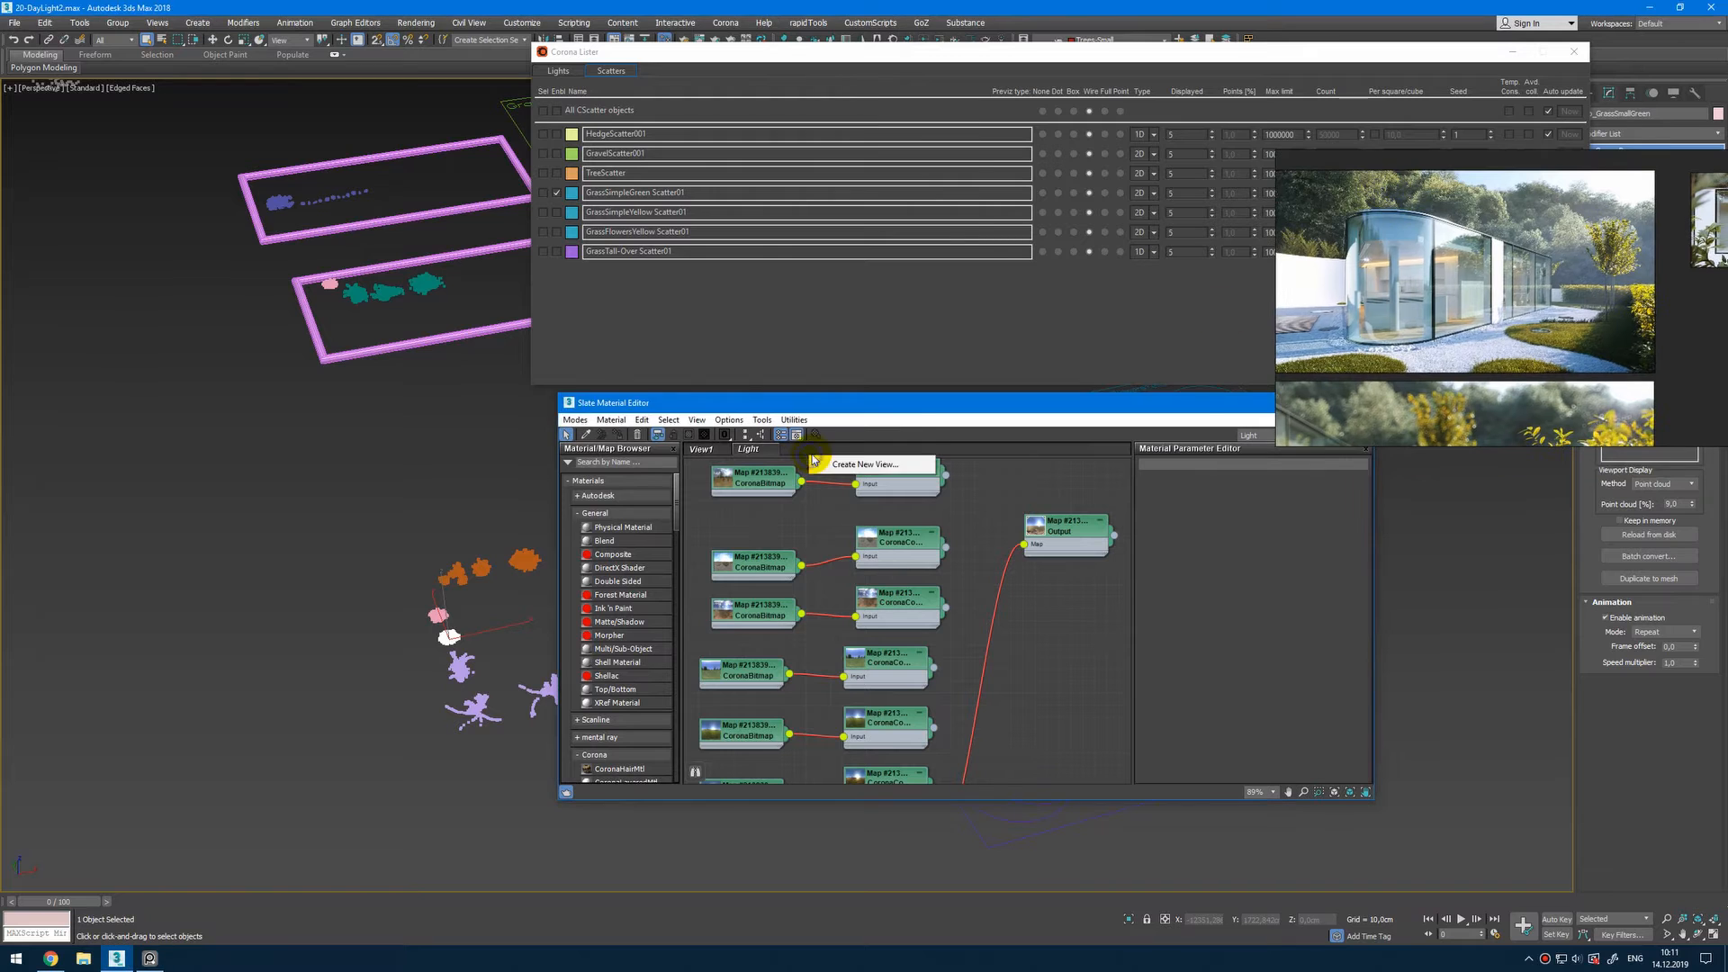
pyautogui.click(840, 462)
pyautogui.write('Grass')
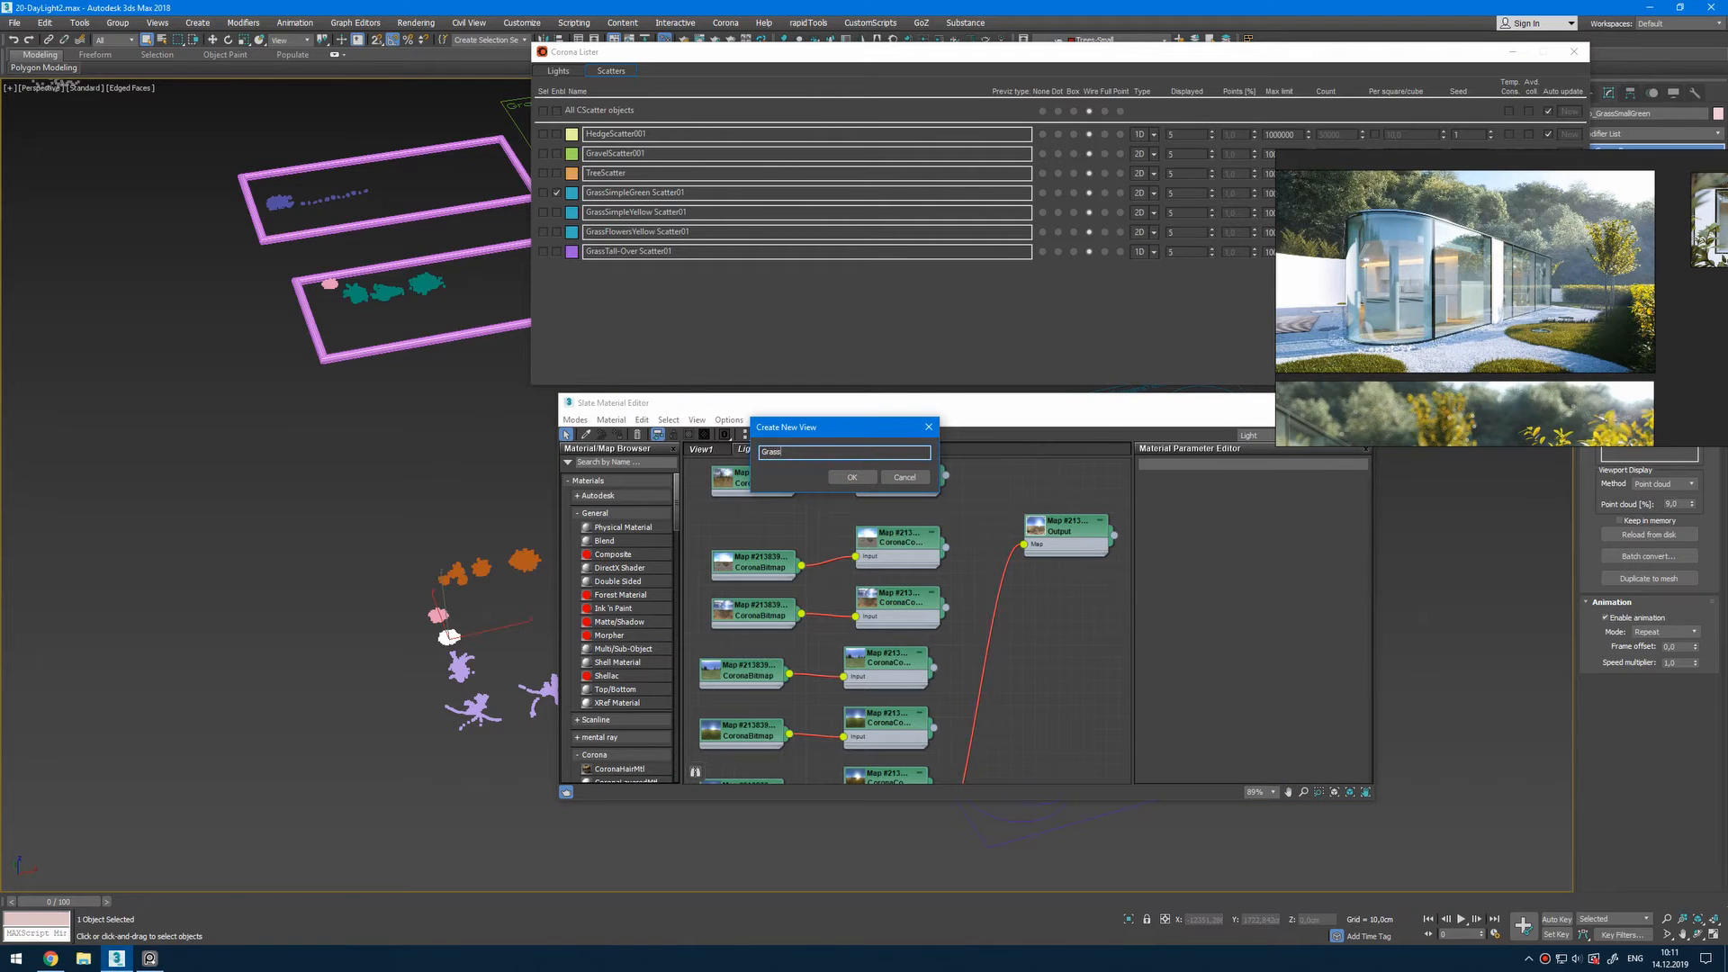
pyautogui.press('Return')
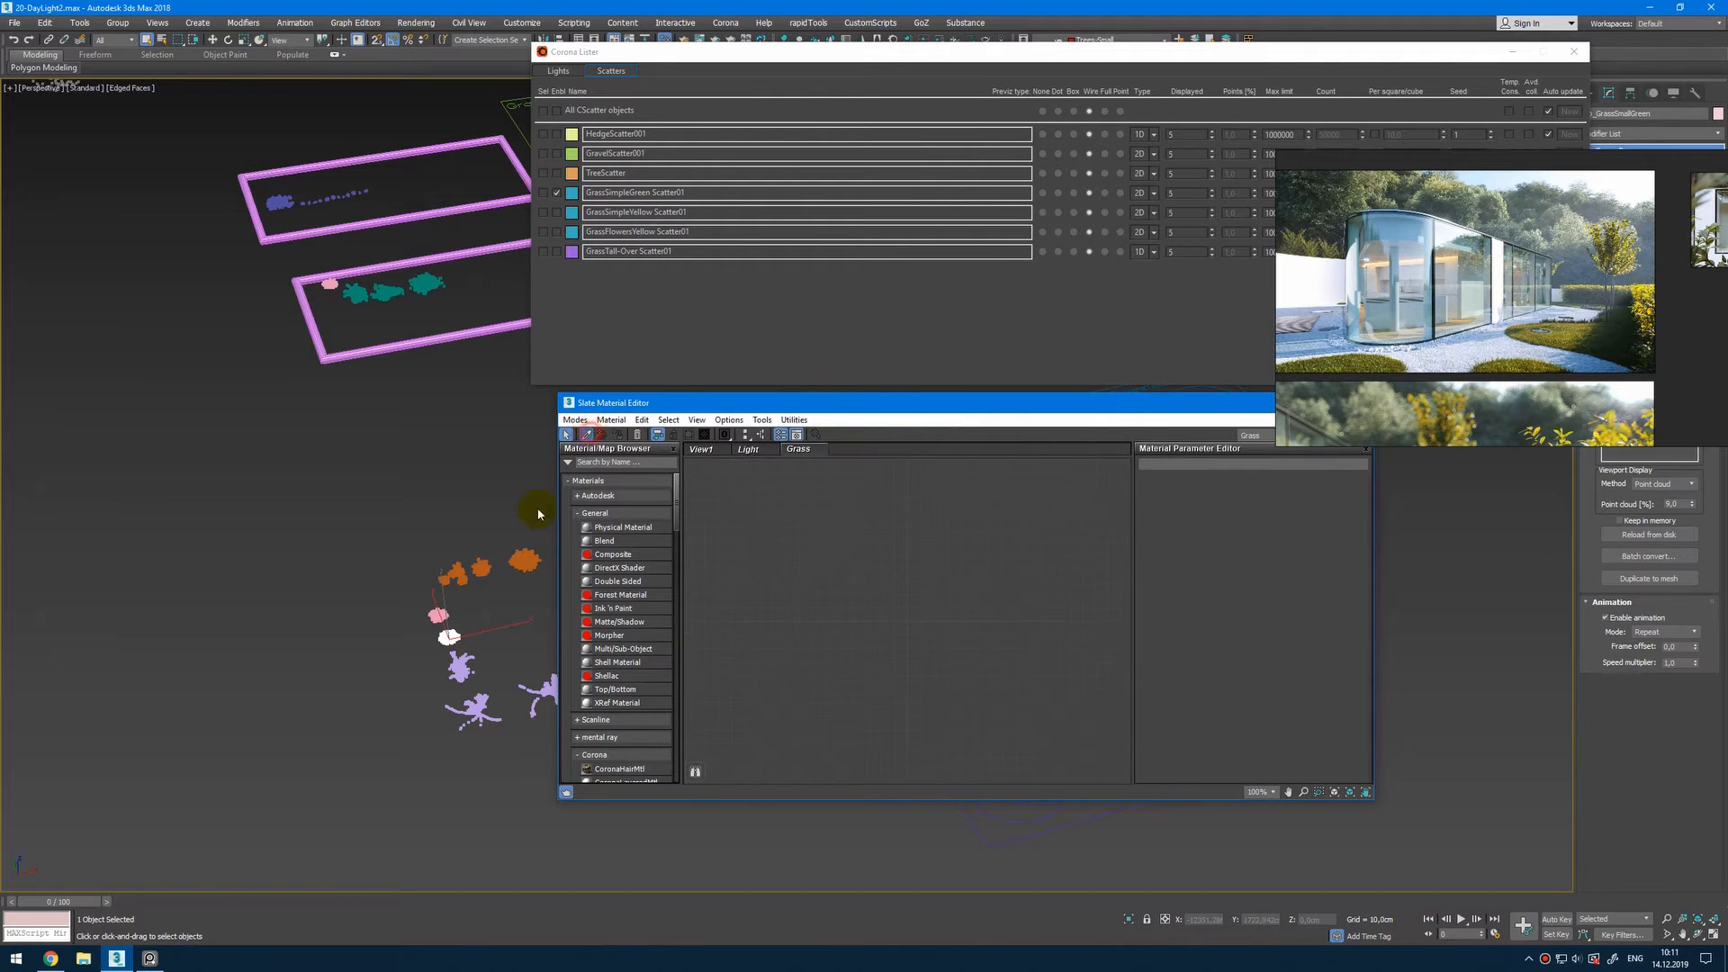
pyautogui.click(454, 629)
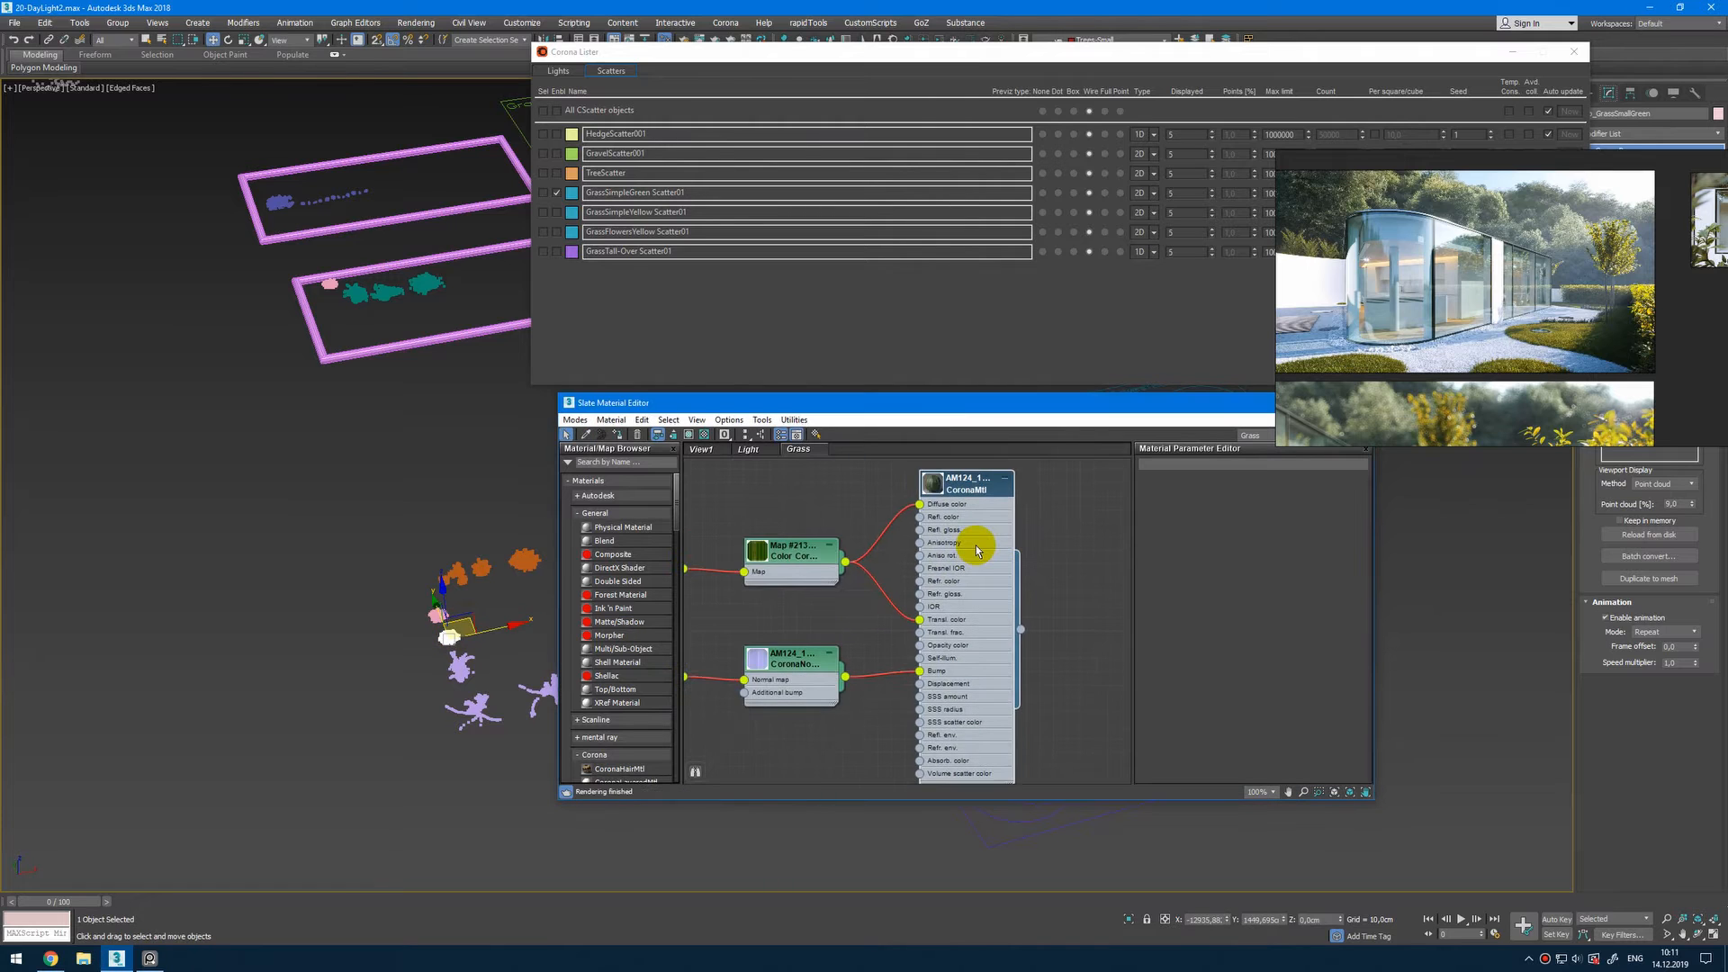
pyautogui.doubleClick(975, 505)
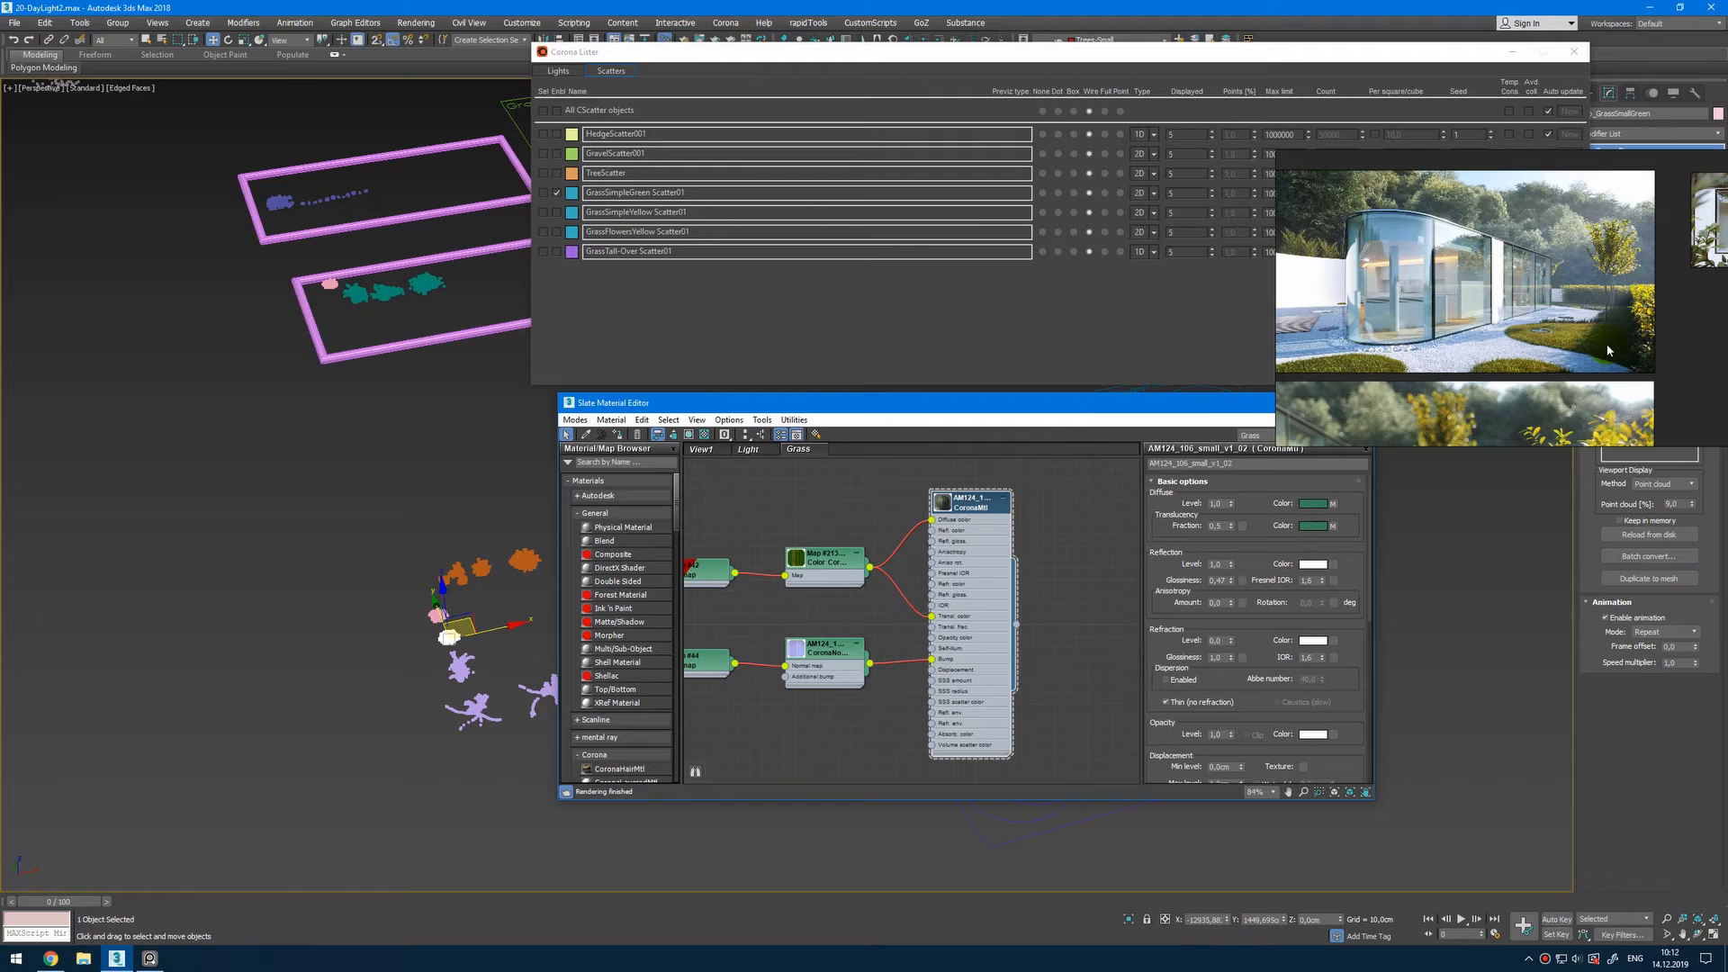
# Step: Maximize the CoronaCamera001 viewport and move the Corona Lister window lower
pyautogui.middleClick(875, 801)
pyautogui.hotkey('alt', 'w')
pyautogui.middleClick(433, 761)
pyautogui.hotkey('alt', 'w')
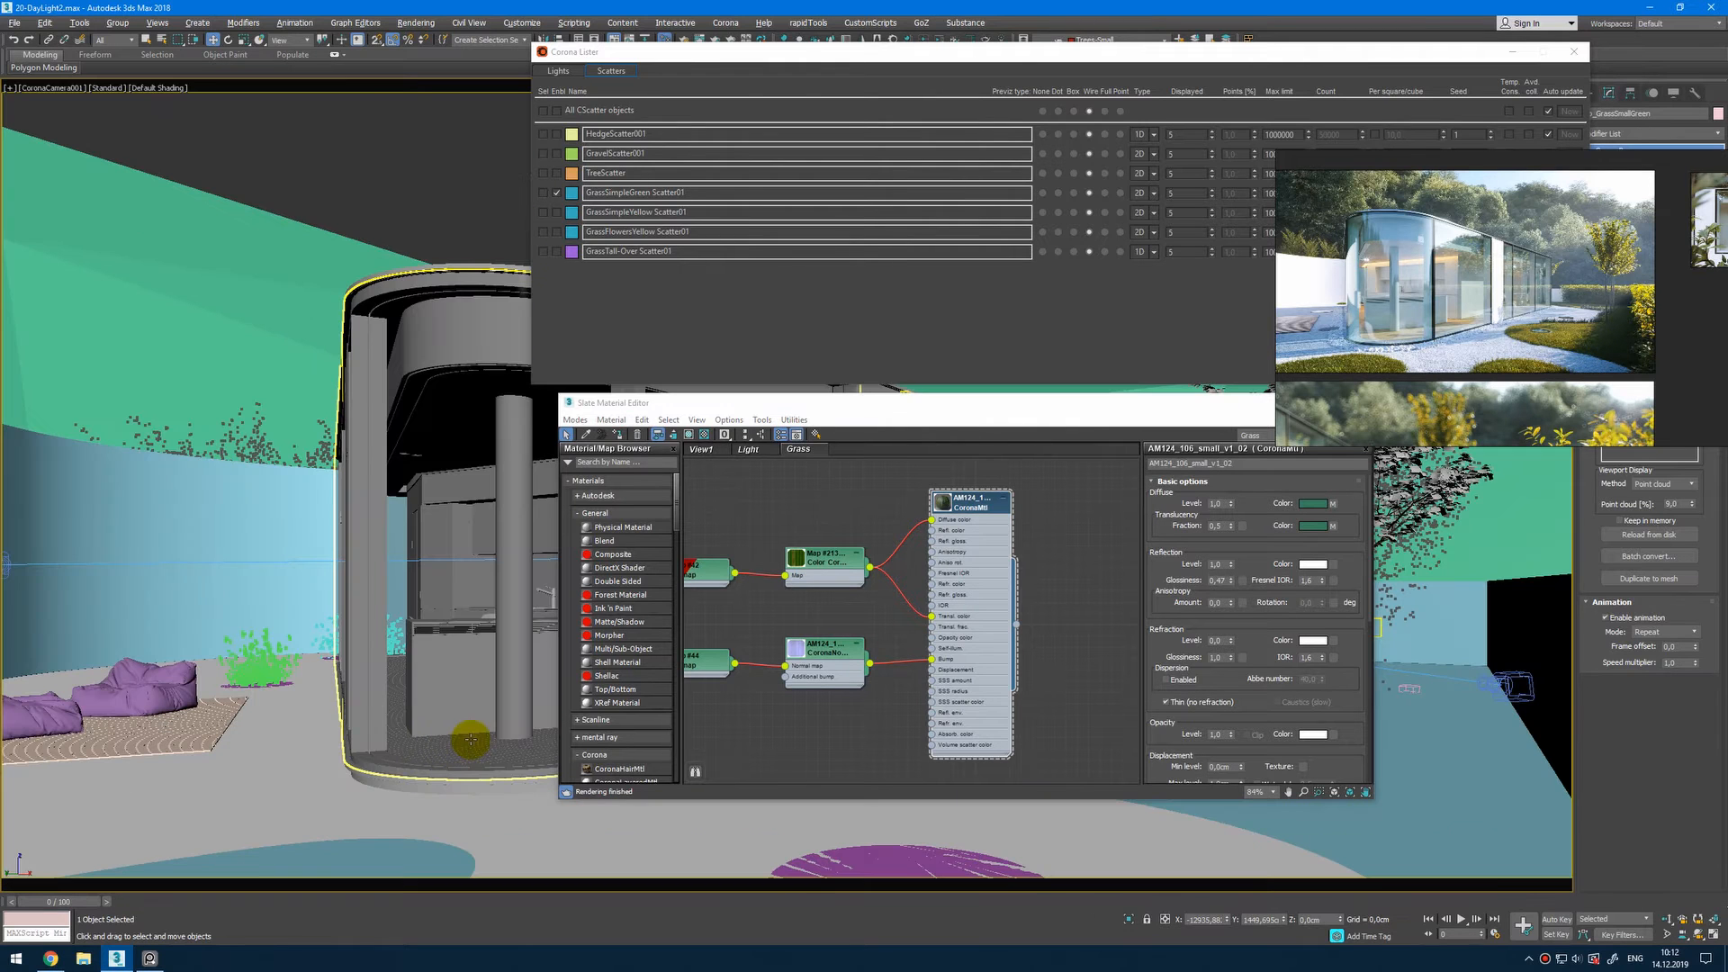
pyautogui.moveTo(1039, 51); pyautogui.dragTo(1033, 154)
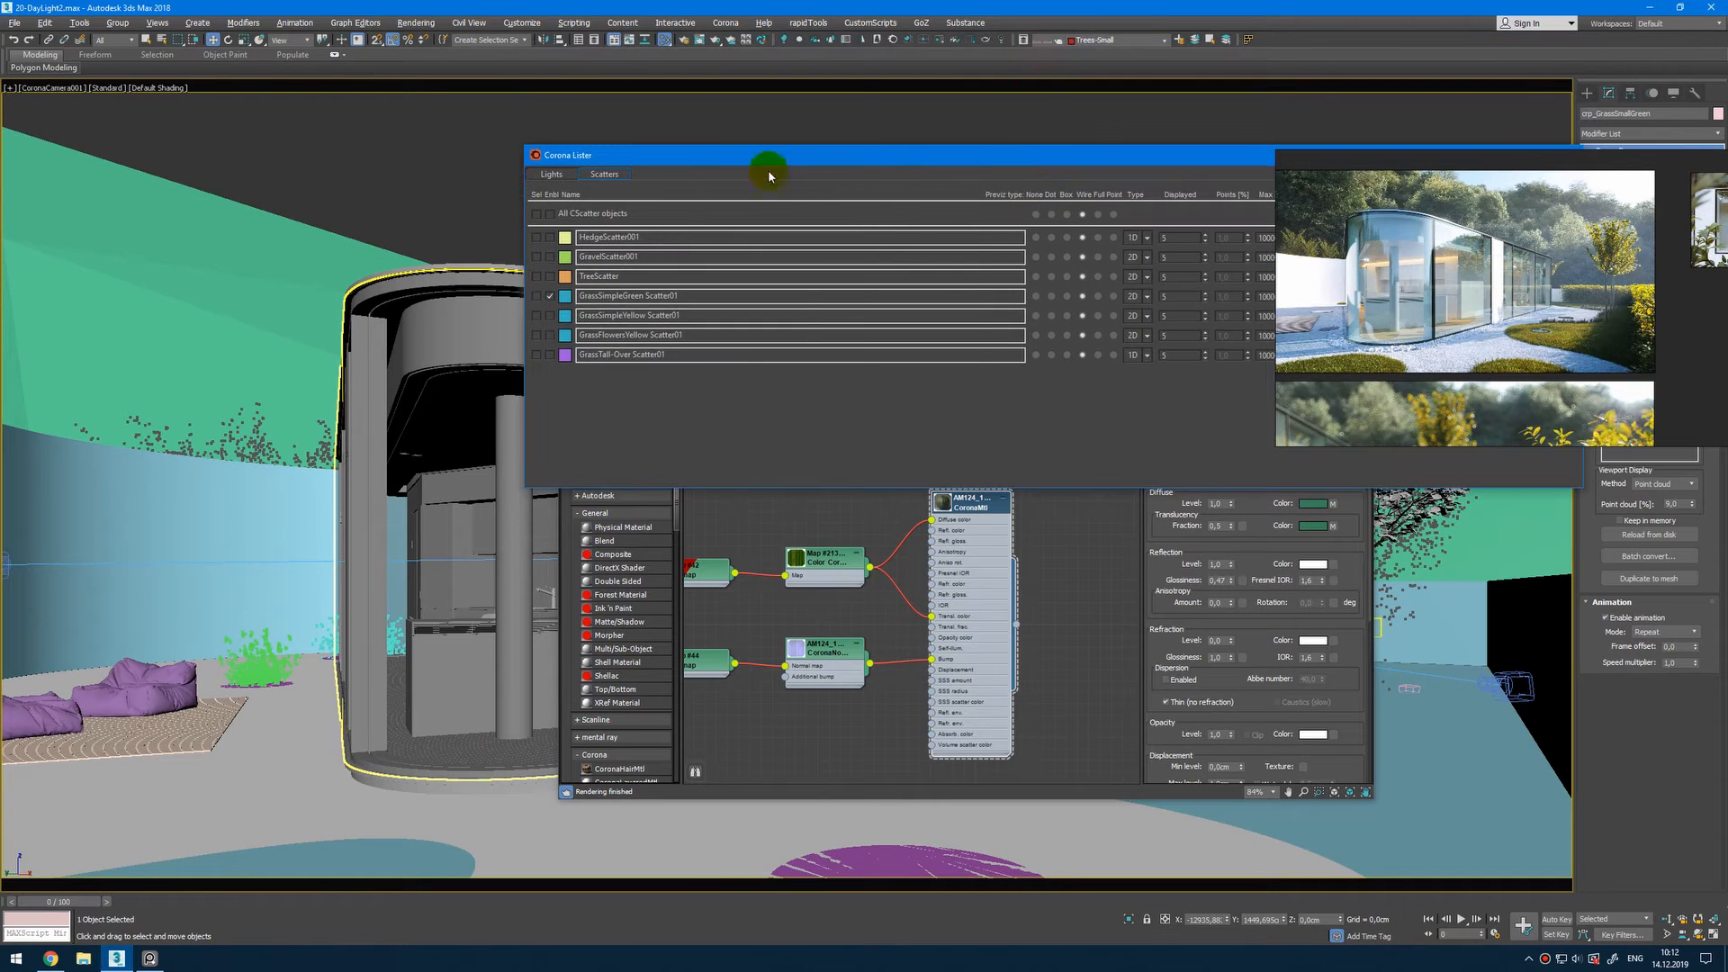
# Step: Save the scene under the new file name 23-EngMaterials01.max
pyautogui.click(13, 27)
pyautogui.click(53, 141)
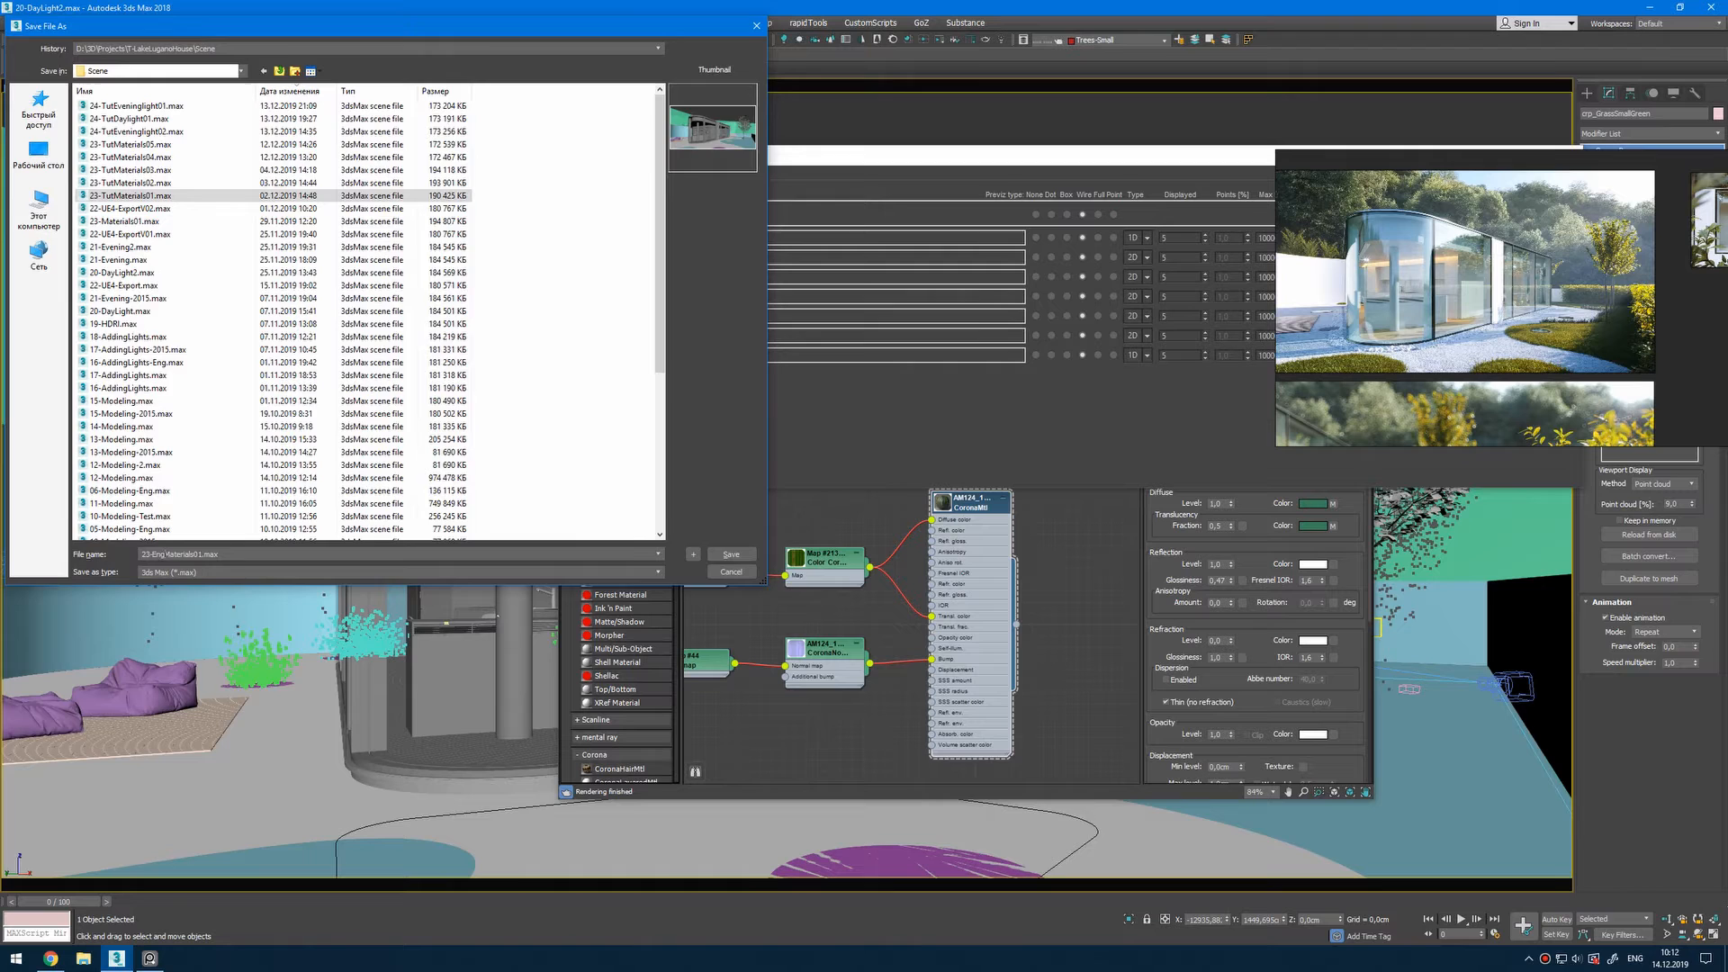
pyautogui.press('Return')
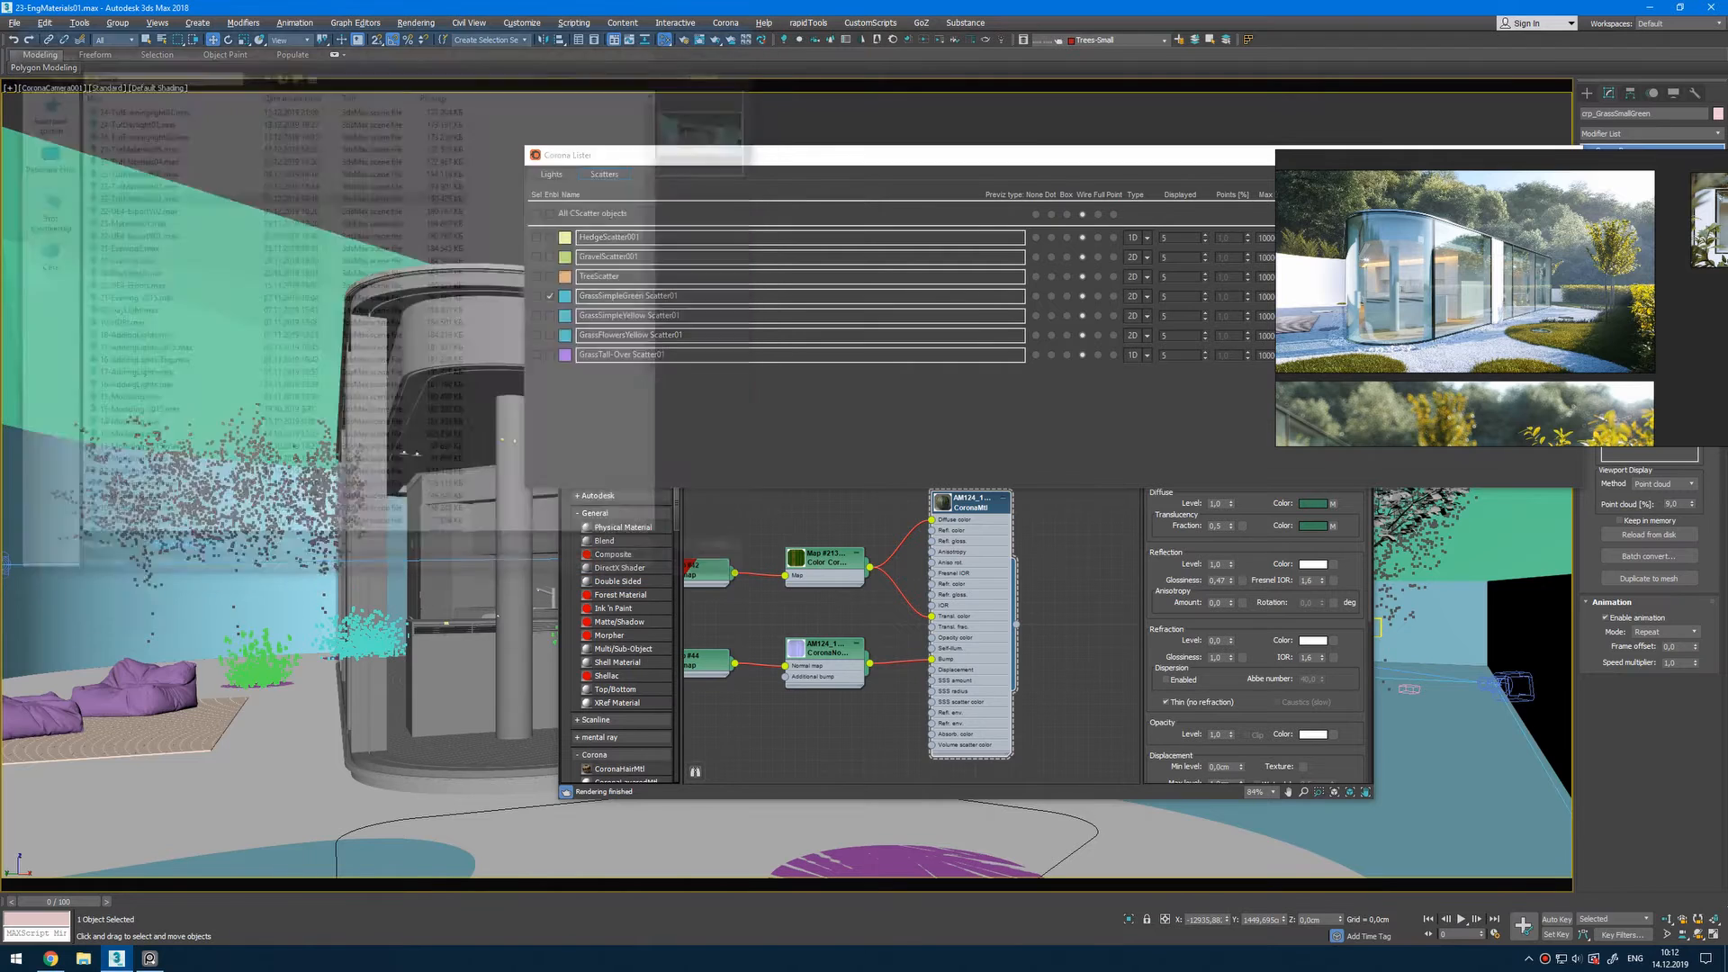
# Step: Delete the lavender and the other small plants standing on the round beds beside the house
pyautogui.click(281, 657)
pyautogui.hotkey('alt', 'w')
pyautogui.hotkey('alt', 'w')
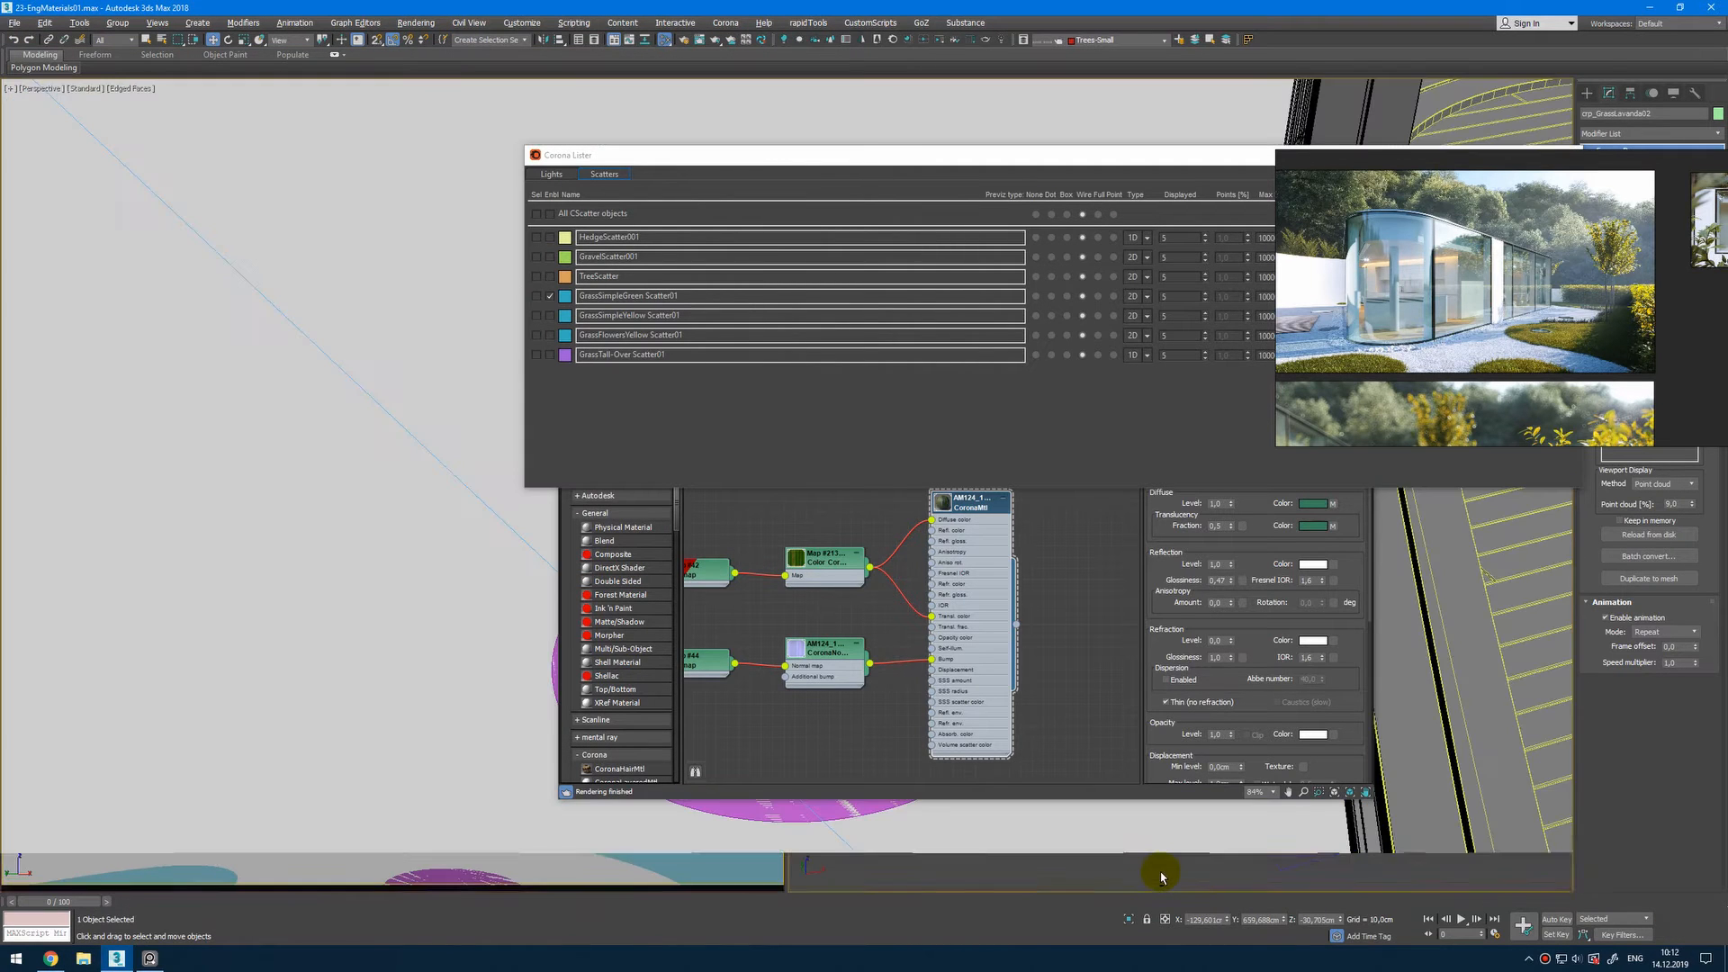
pyautogui.scroll(-8, 393, 343)
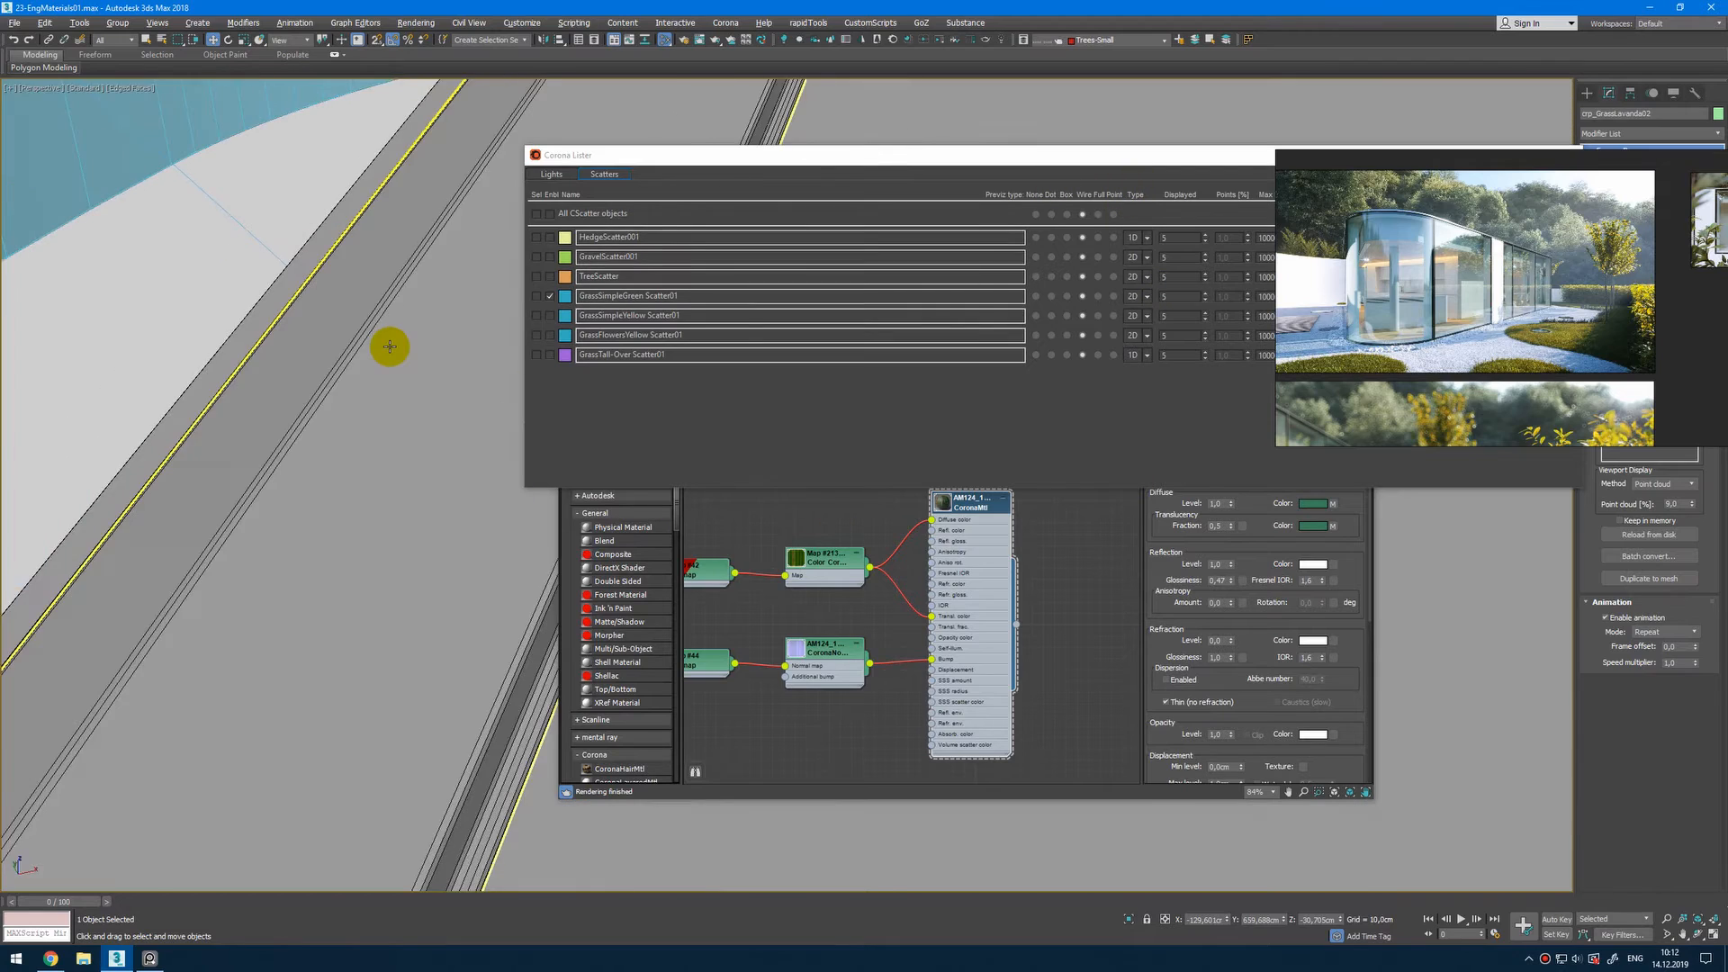
pyautogui.keyDown('alt'); pyautogui.moveTo(432, 540); pyautogui.dragTo(518, 554, button='middle'); pyautogui.keyUp('alt')
pyautogui.press('Delete')
pyautogui.click(112, 597)
pyautogui.press('Delete')
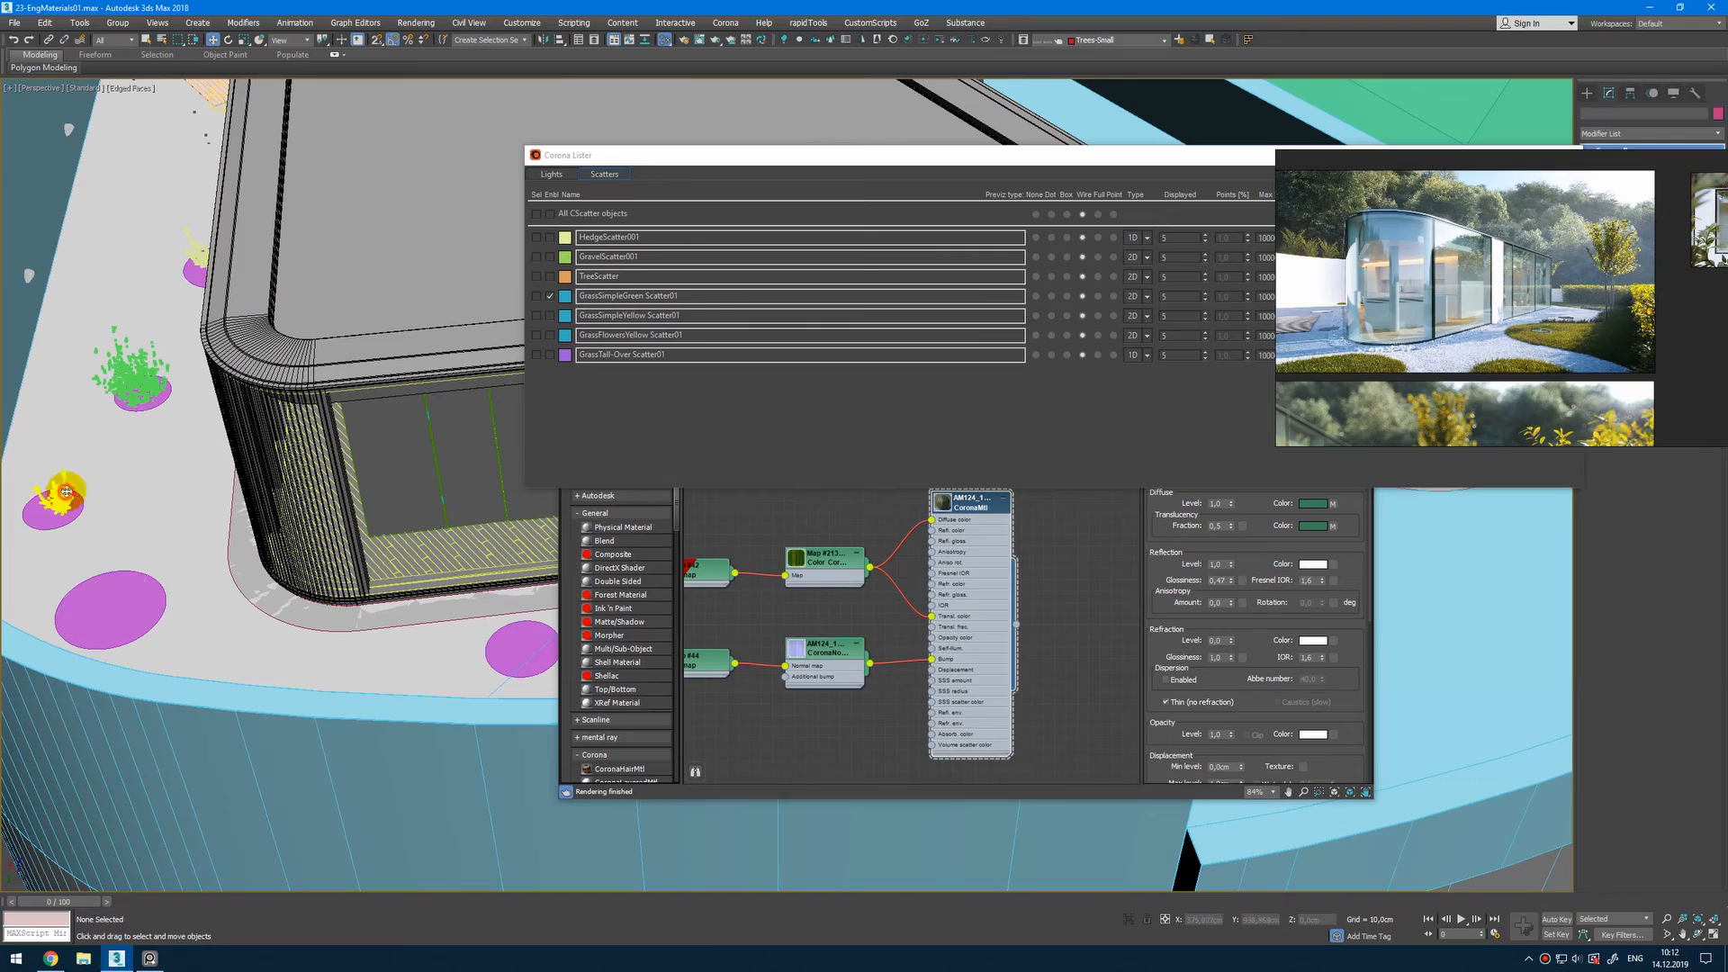
pyautogui.click(58, 499)
pyautogui.press('Delete')
pyautogui.click(135, 396)
pyautogui.press('Delete')
pyautogui.click(195, 250)
pyautogui.press('Delete')
pyautogui.keyDown('alt'); pyautogui.moveTo(458, 567); pyautogui.dragTo(327, 515, button='middle'); pyautogui.keyUp('alt')
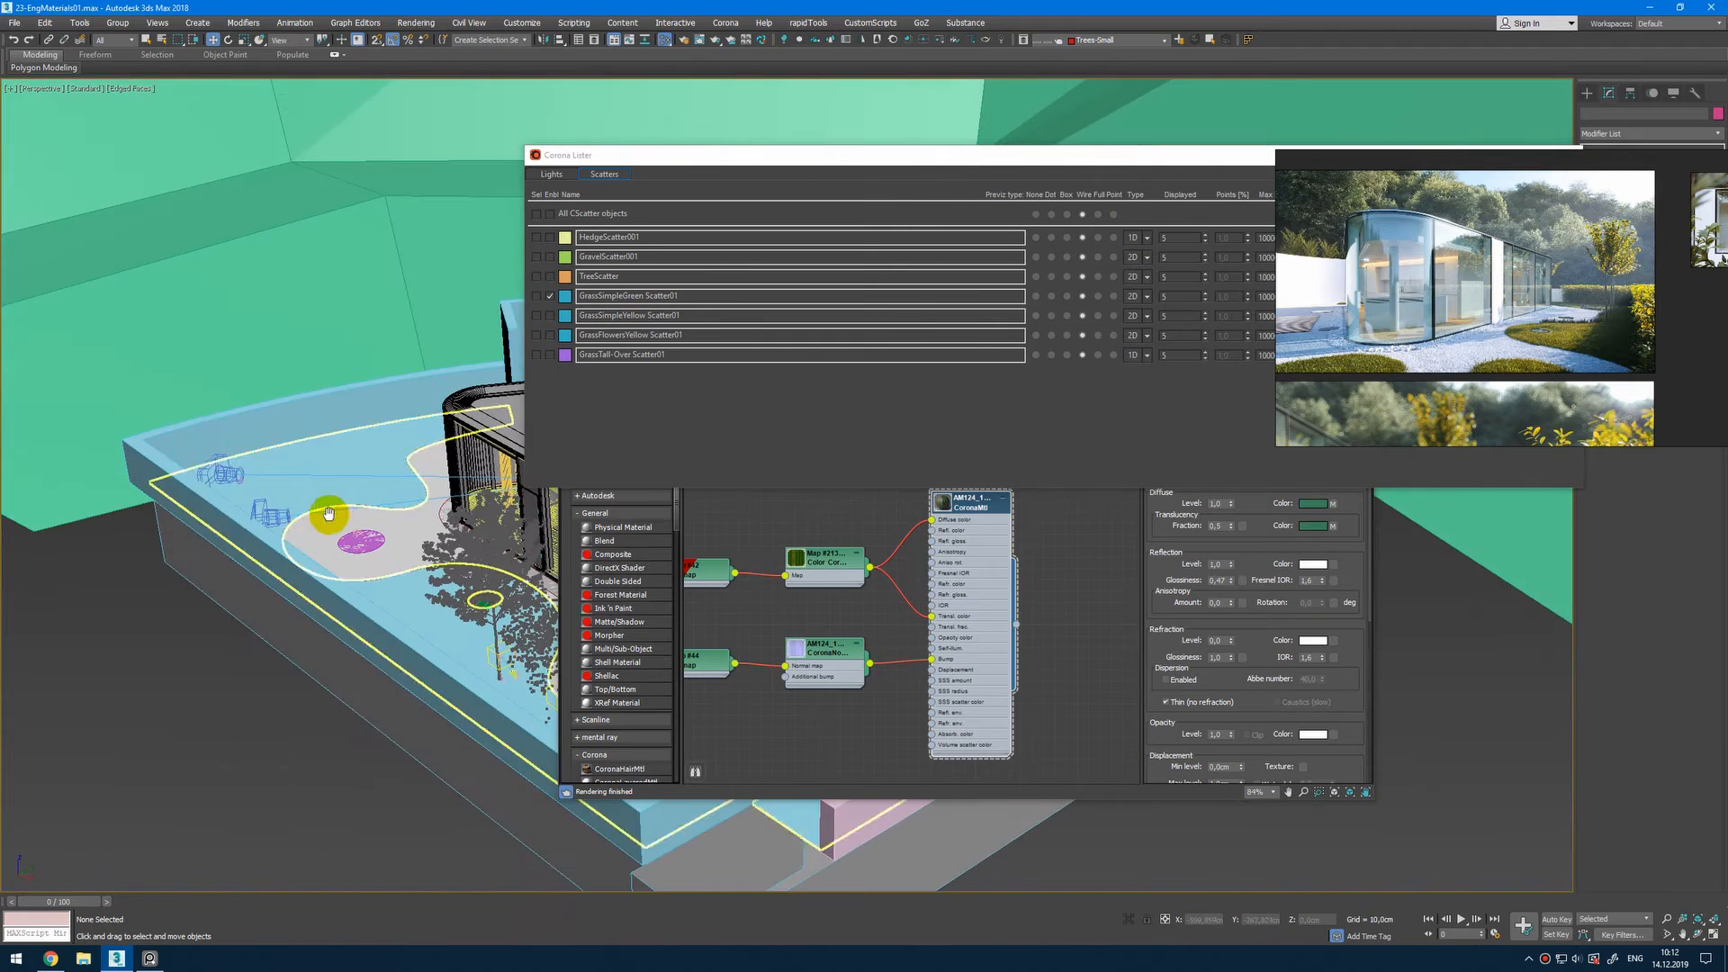
# Step: Maximize the camera viewport again and start interactive rendering of it
pyautogui.hotkey('alt', 'w')
pyautogui.middleClick(256, 679)
pyautogui.hotkey('alt', 'w')
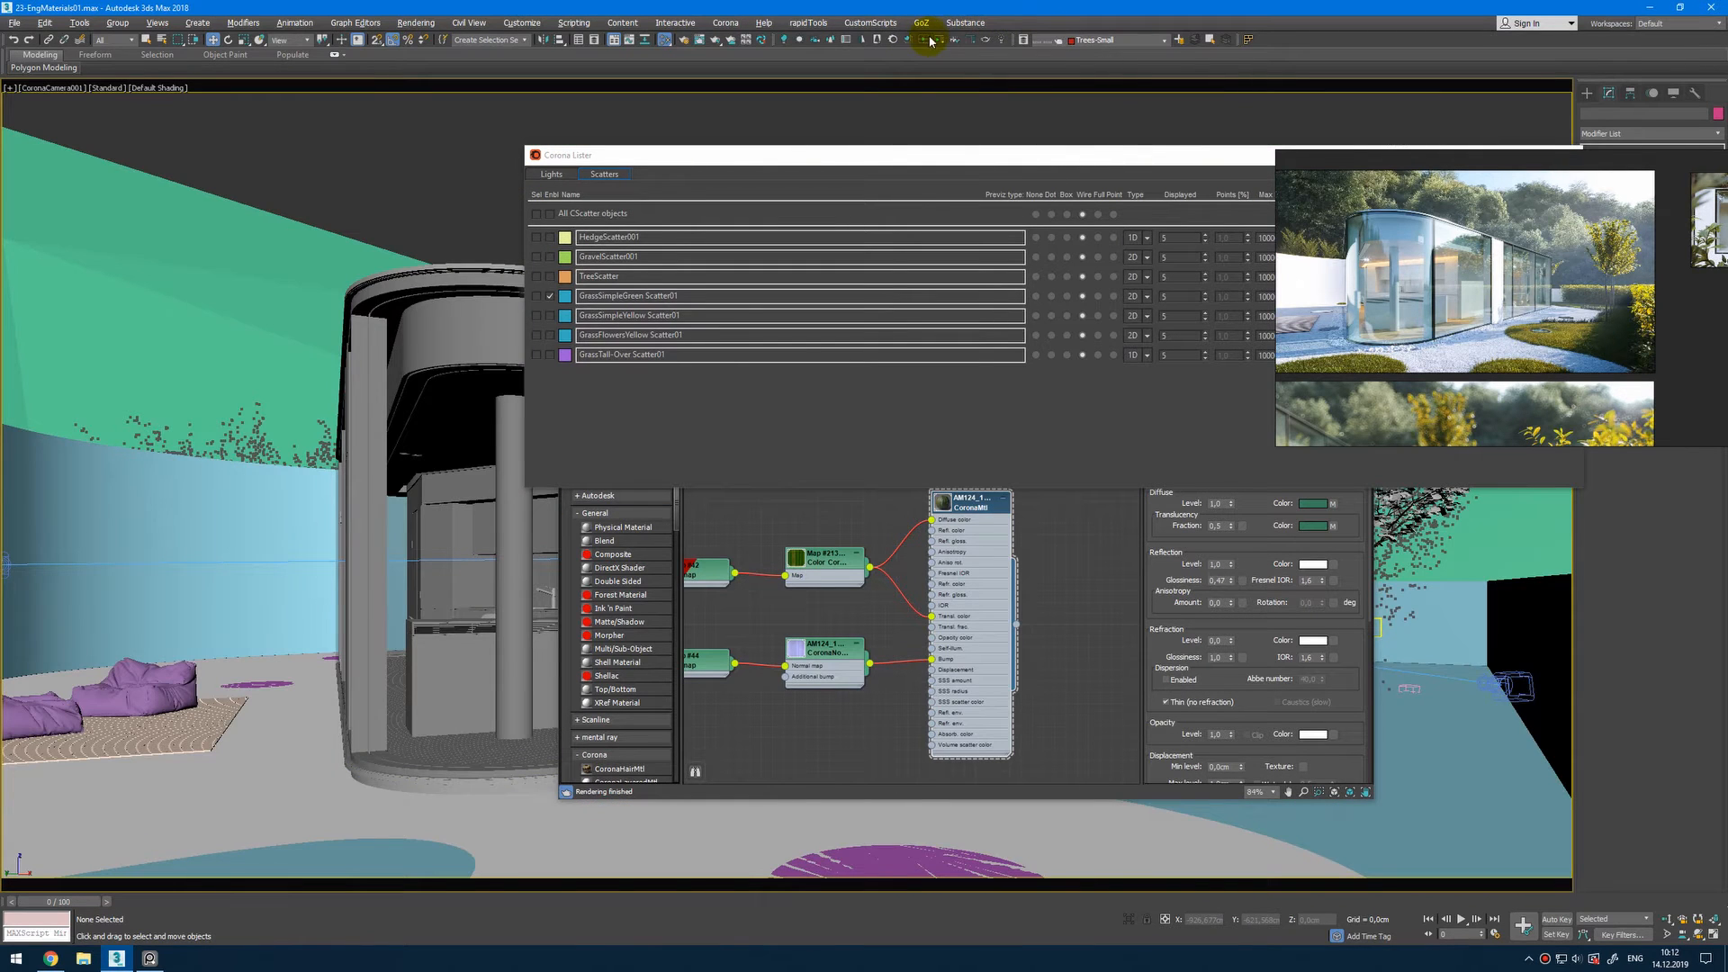
pyautogui.click(939, 39)
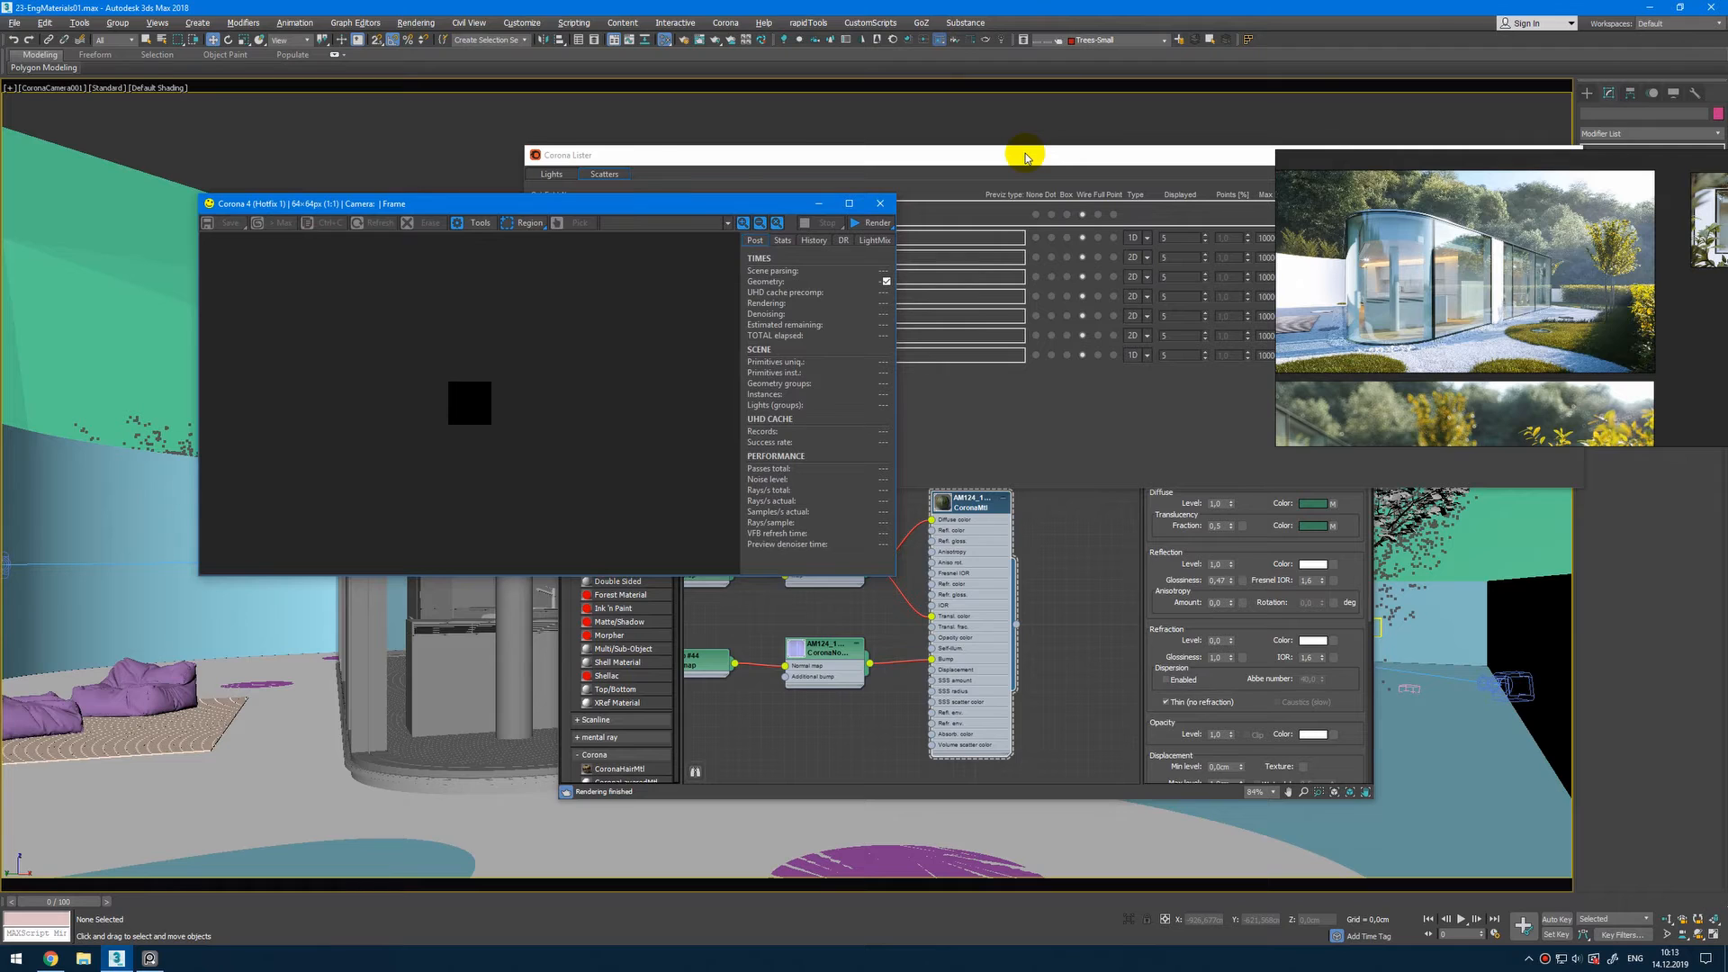
# Step: Hide the Trees-Small layer and enlarge the frame buffer window
pyautogui.click(1126, 40)
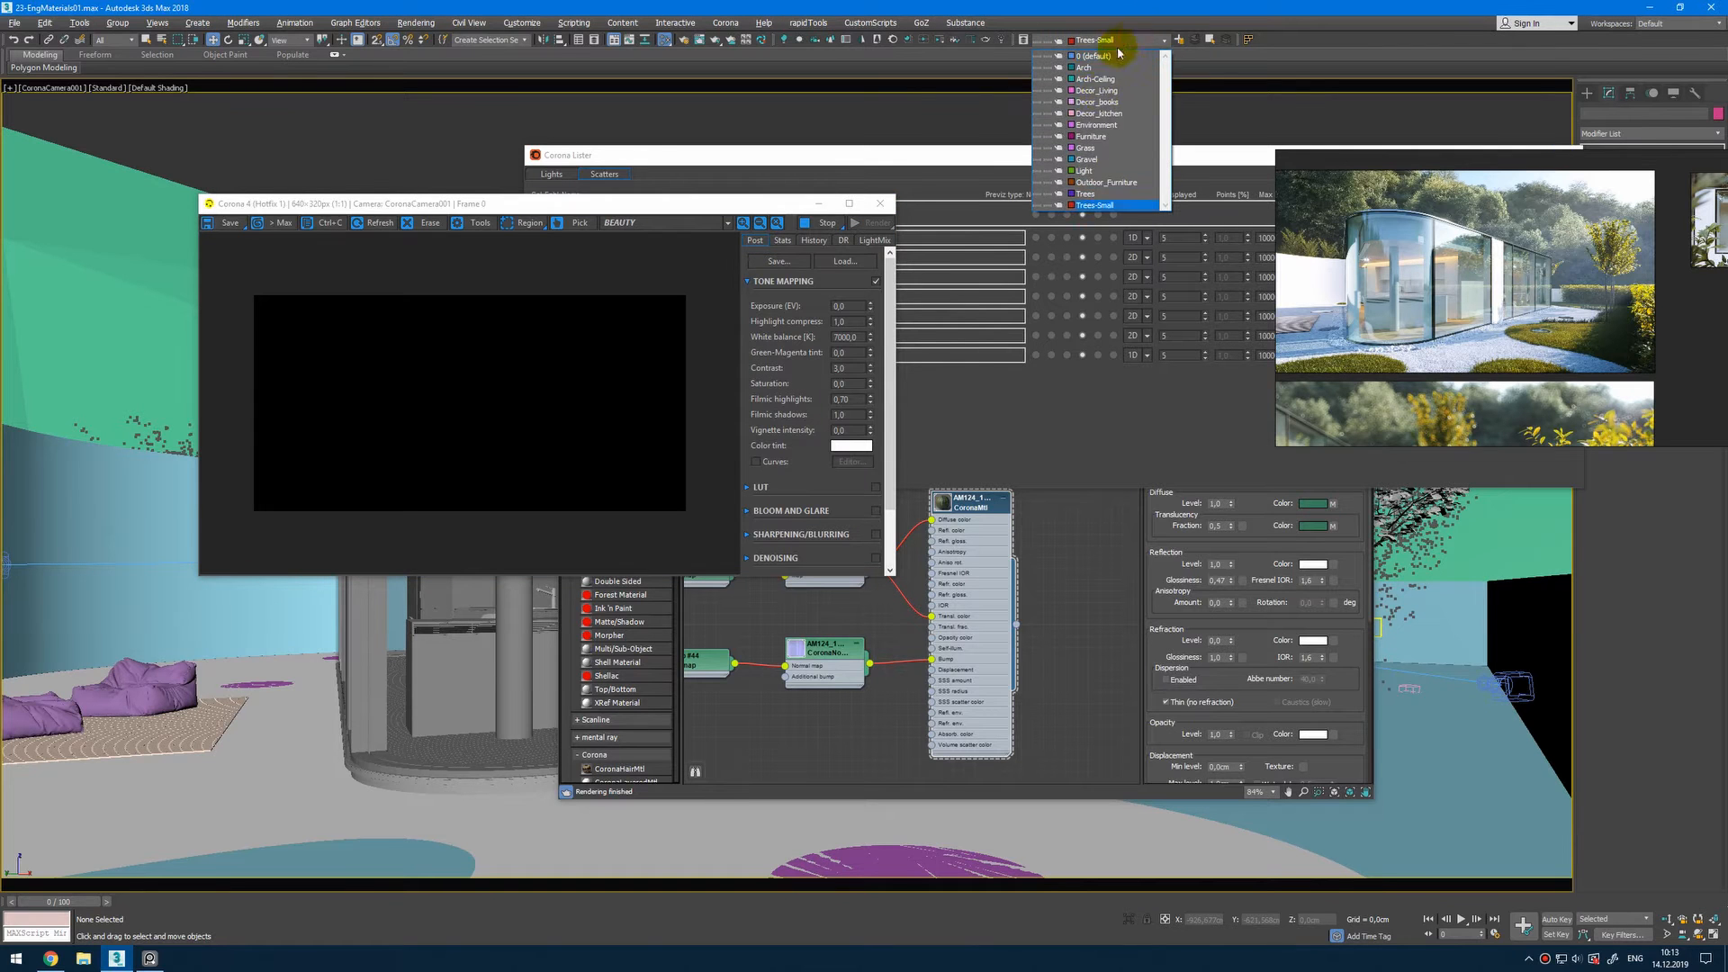
pyautogui.click(1037, 205)
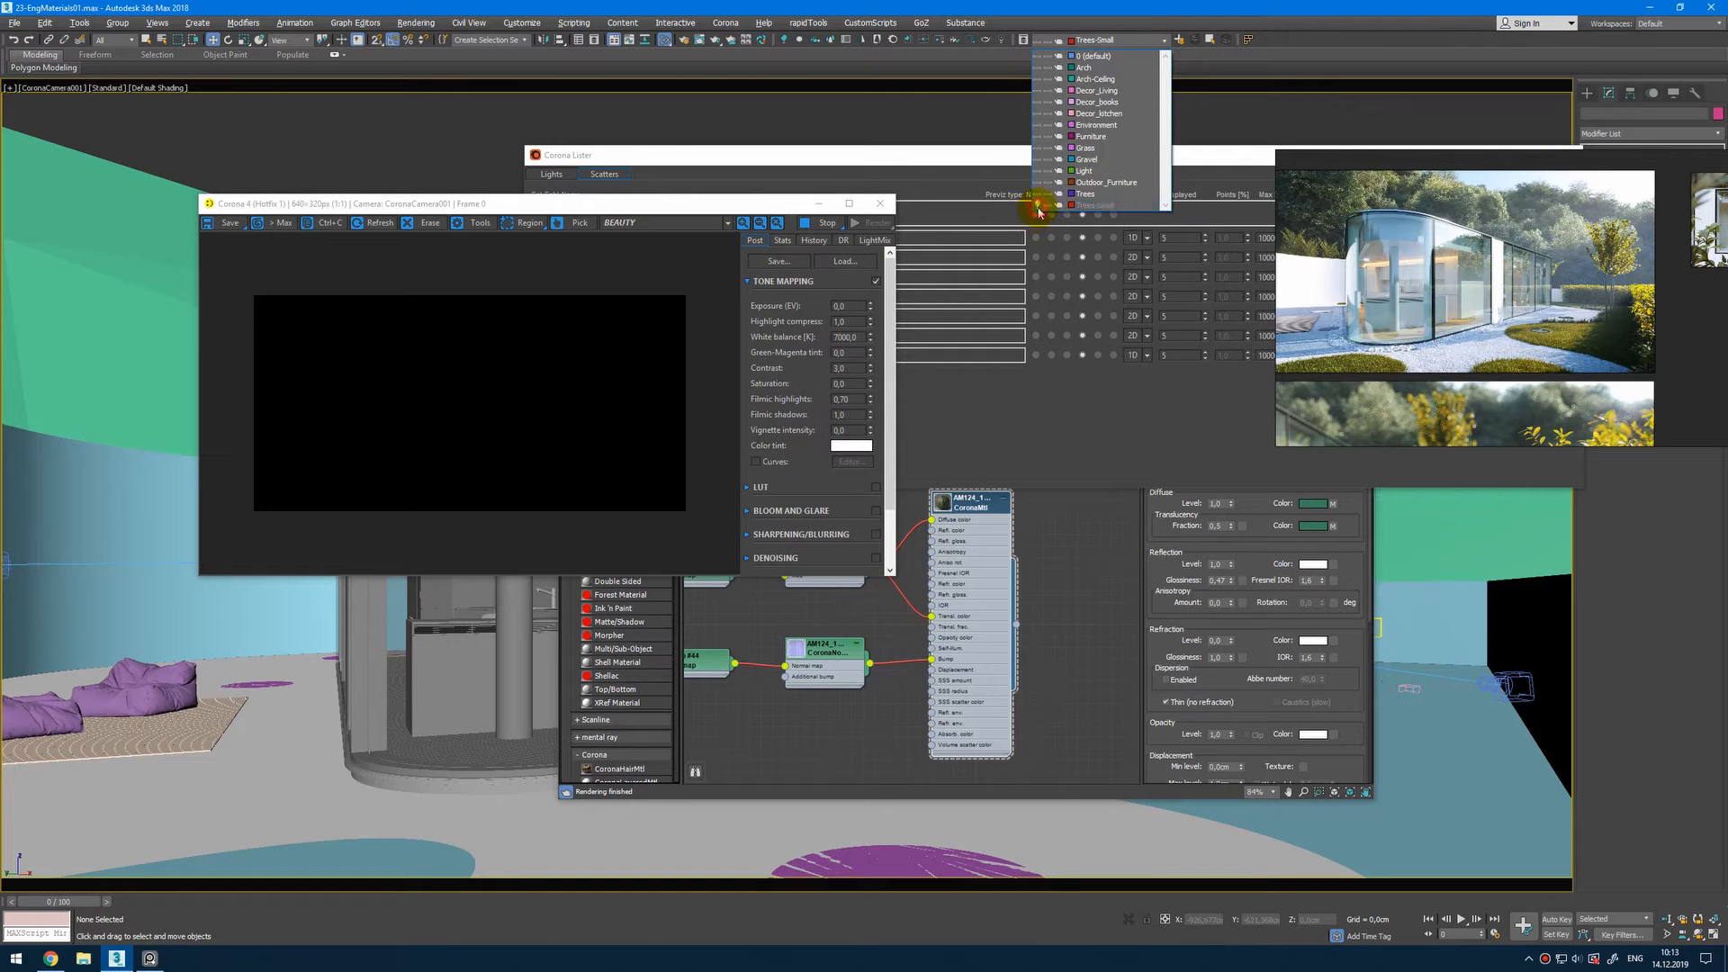
pyautogui.click(1161, 40)
pyautogui.moveTo(200, 195); pyautogui.dragTo(76, 147)
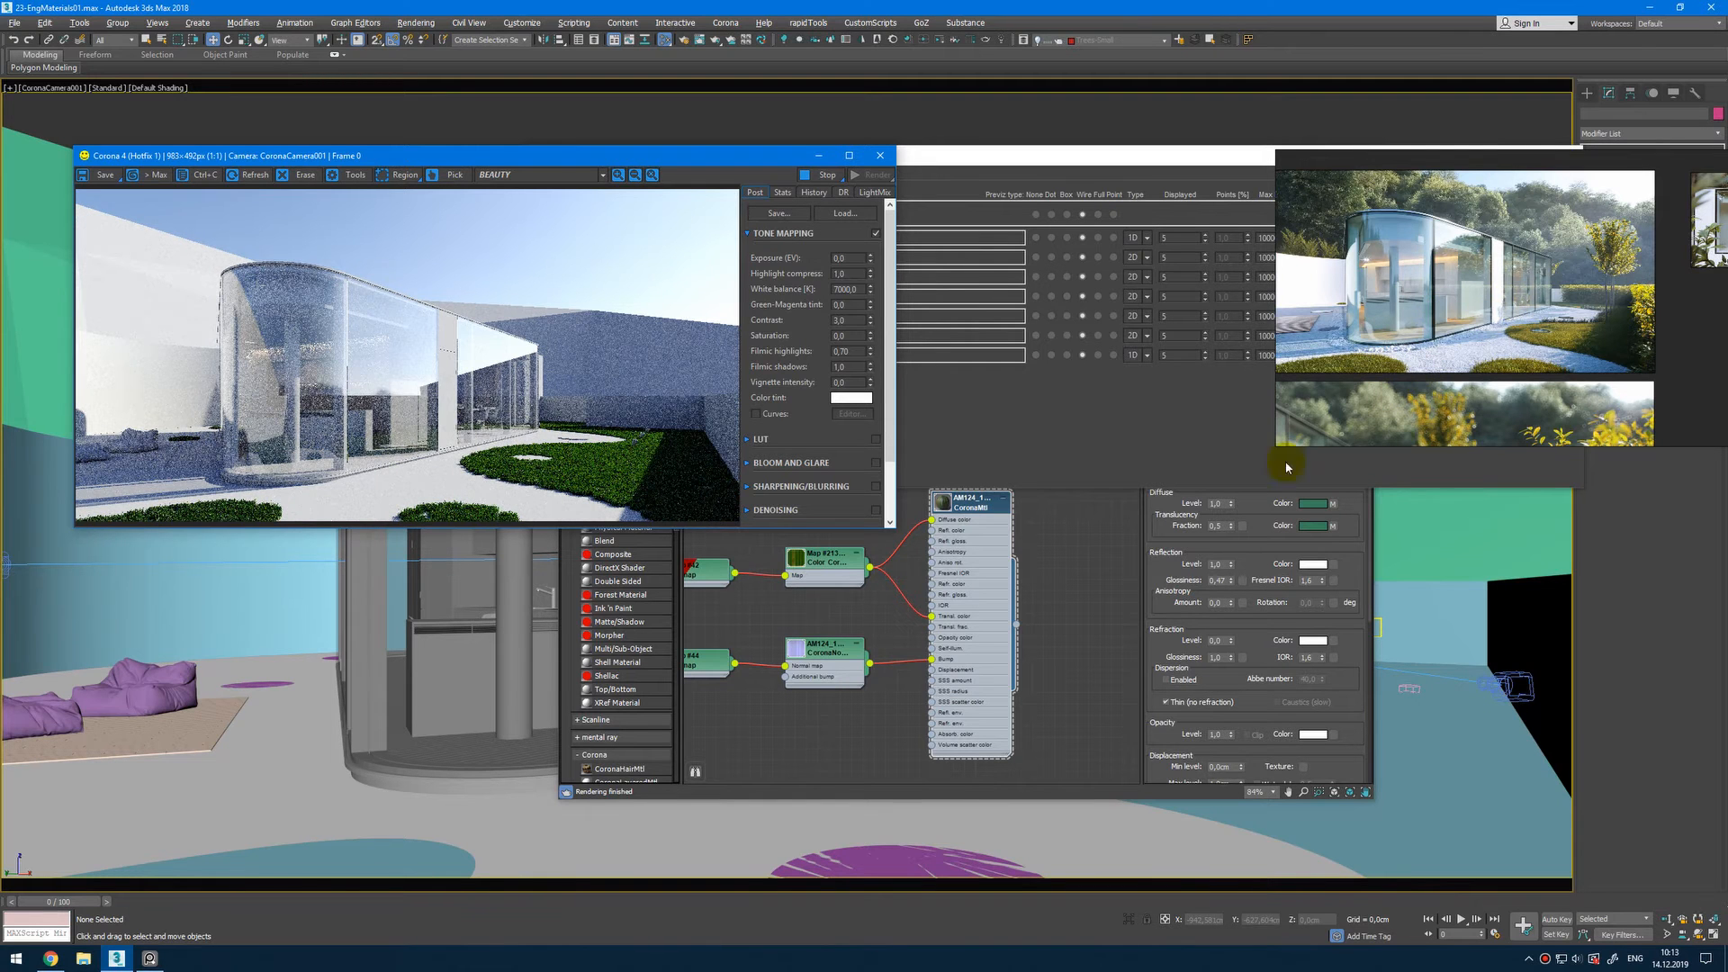
# Step: Set the green grass Color Correction map's hue shift to about -22.9 using the reference image, and close the material editor
pyautogui.doubleClick(847, 571)
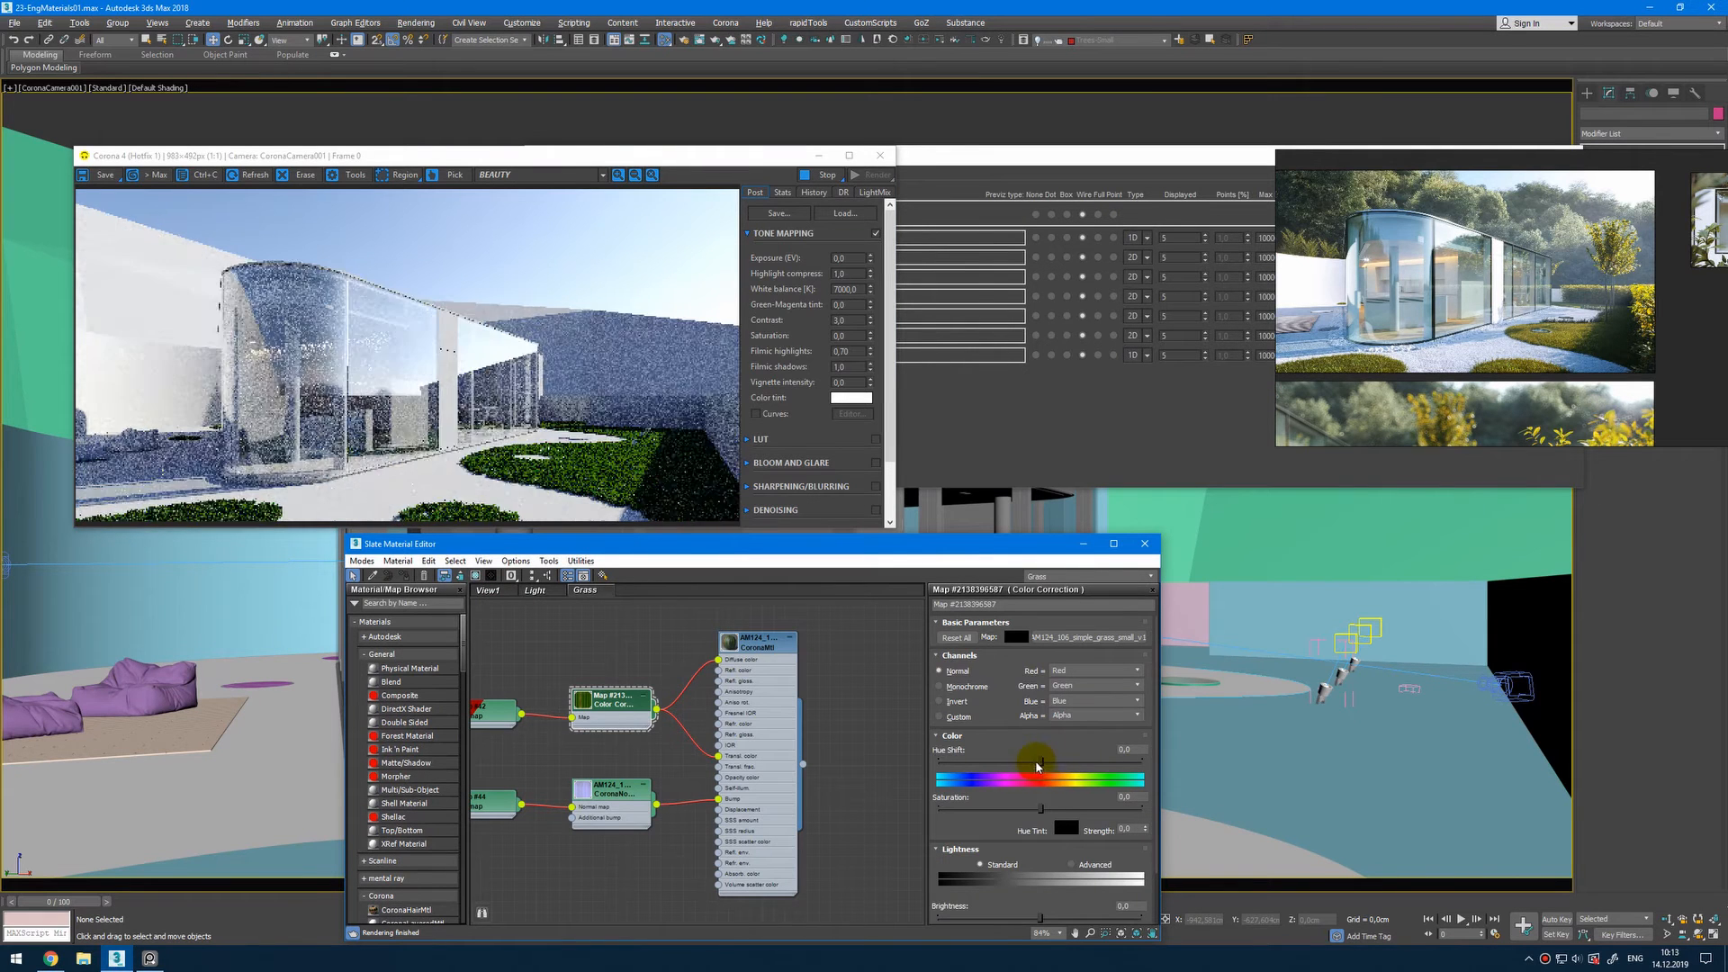
pyautogui.moveTo(1035, 762); pyautogui.dragTo(1023, 763)
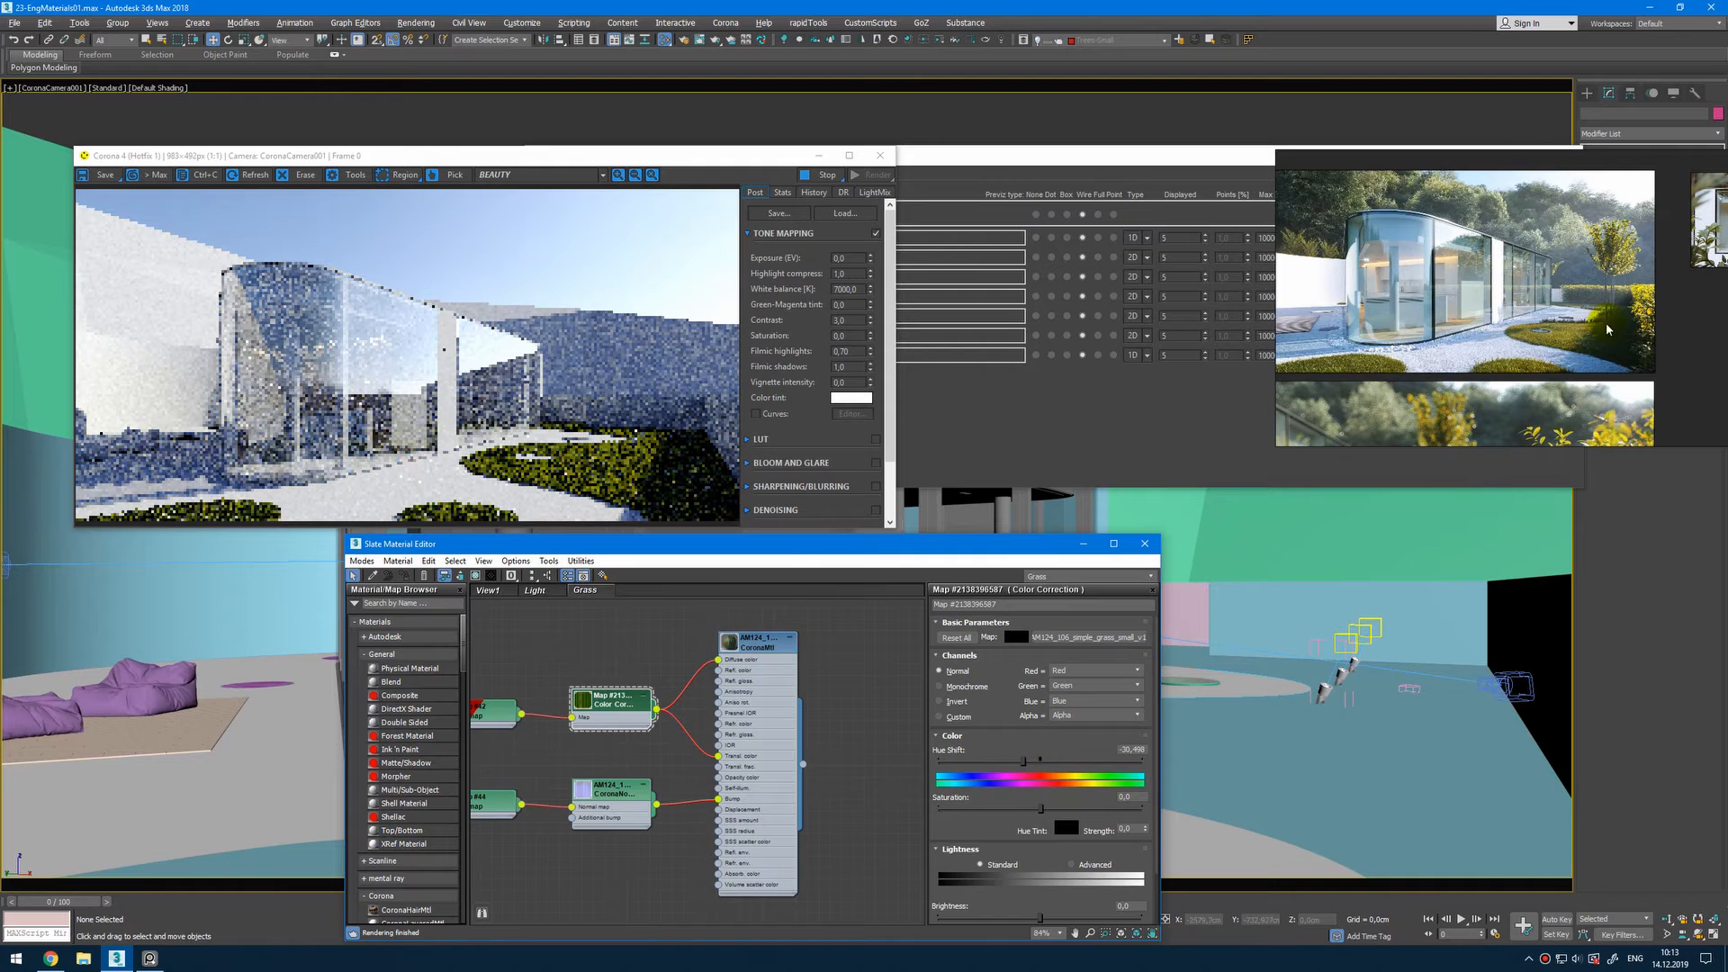
pyautogui.moveTo(1583, 335); pyautogui.dragTo(1268, 331)
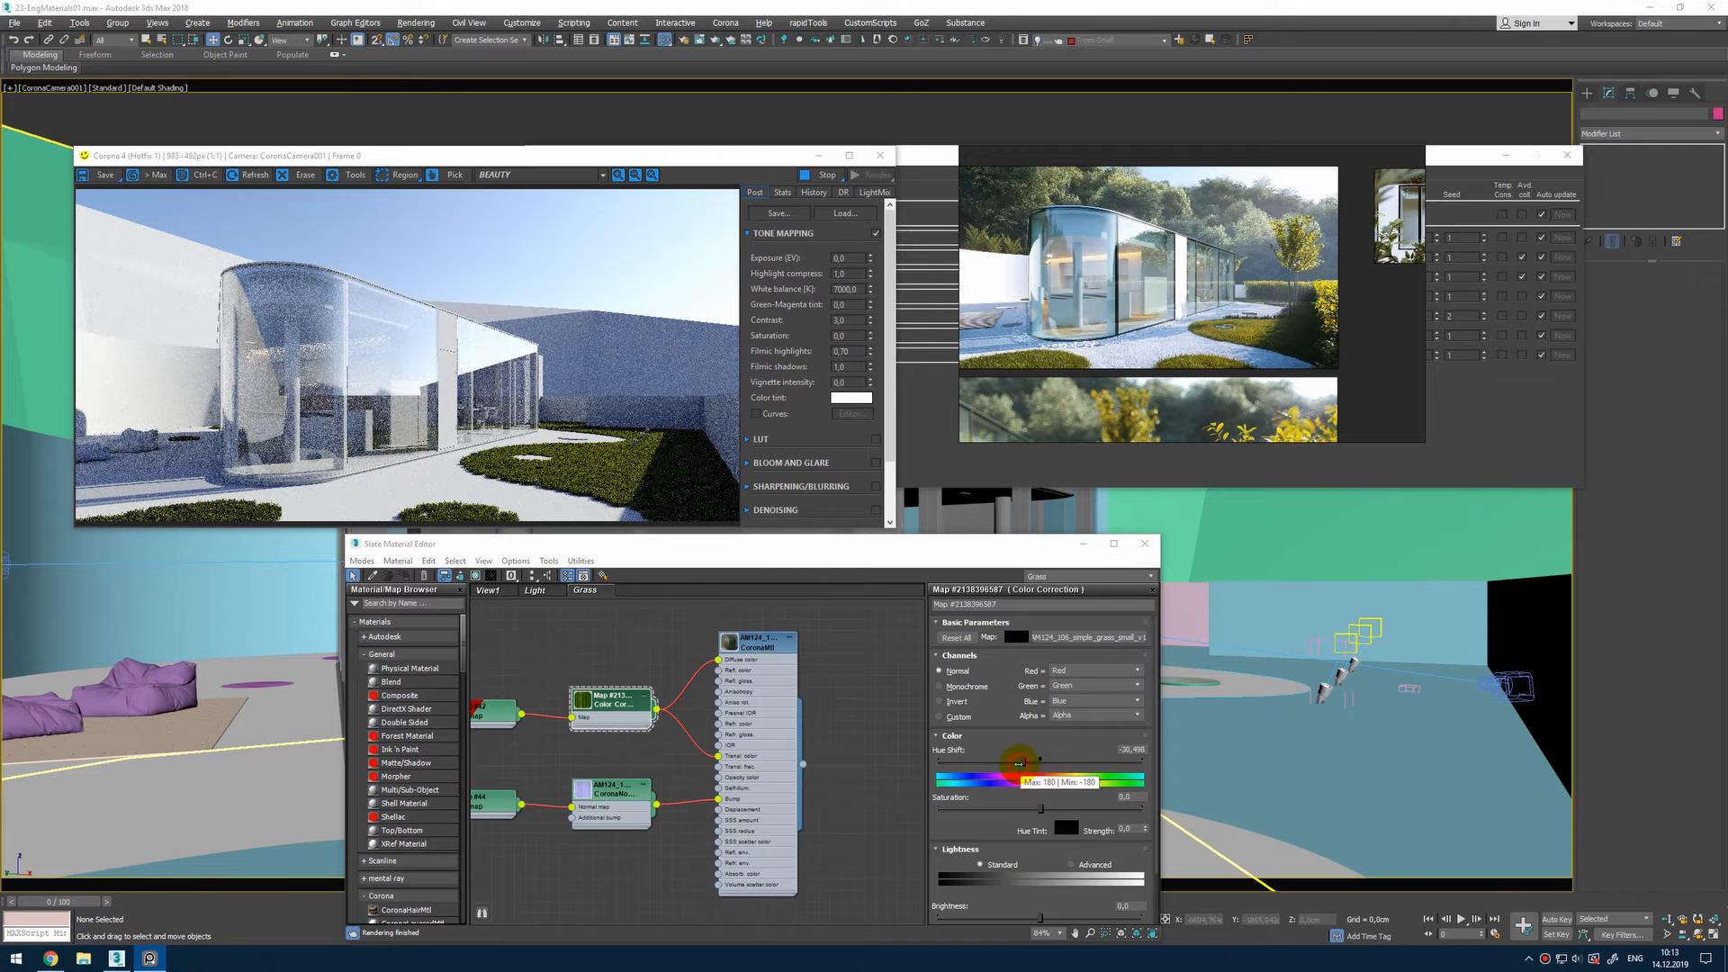
pyautogui.moveTo(1018, 763); pyautogui.dragTo(1022, 764)
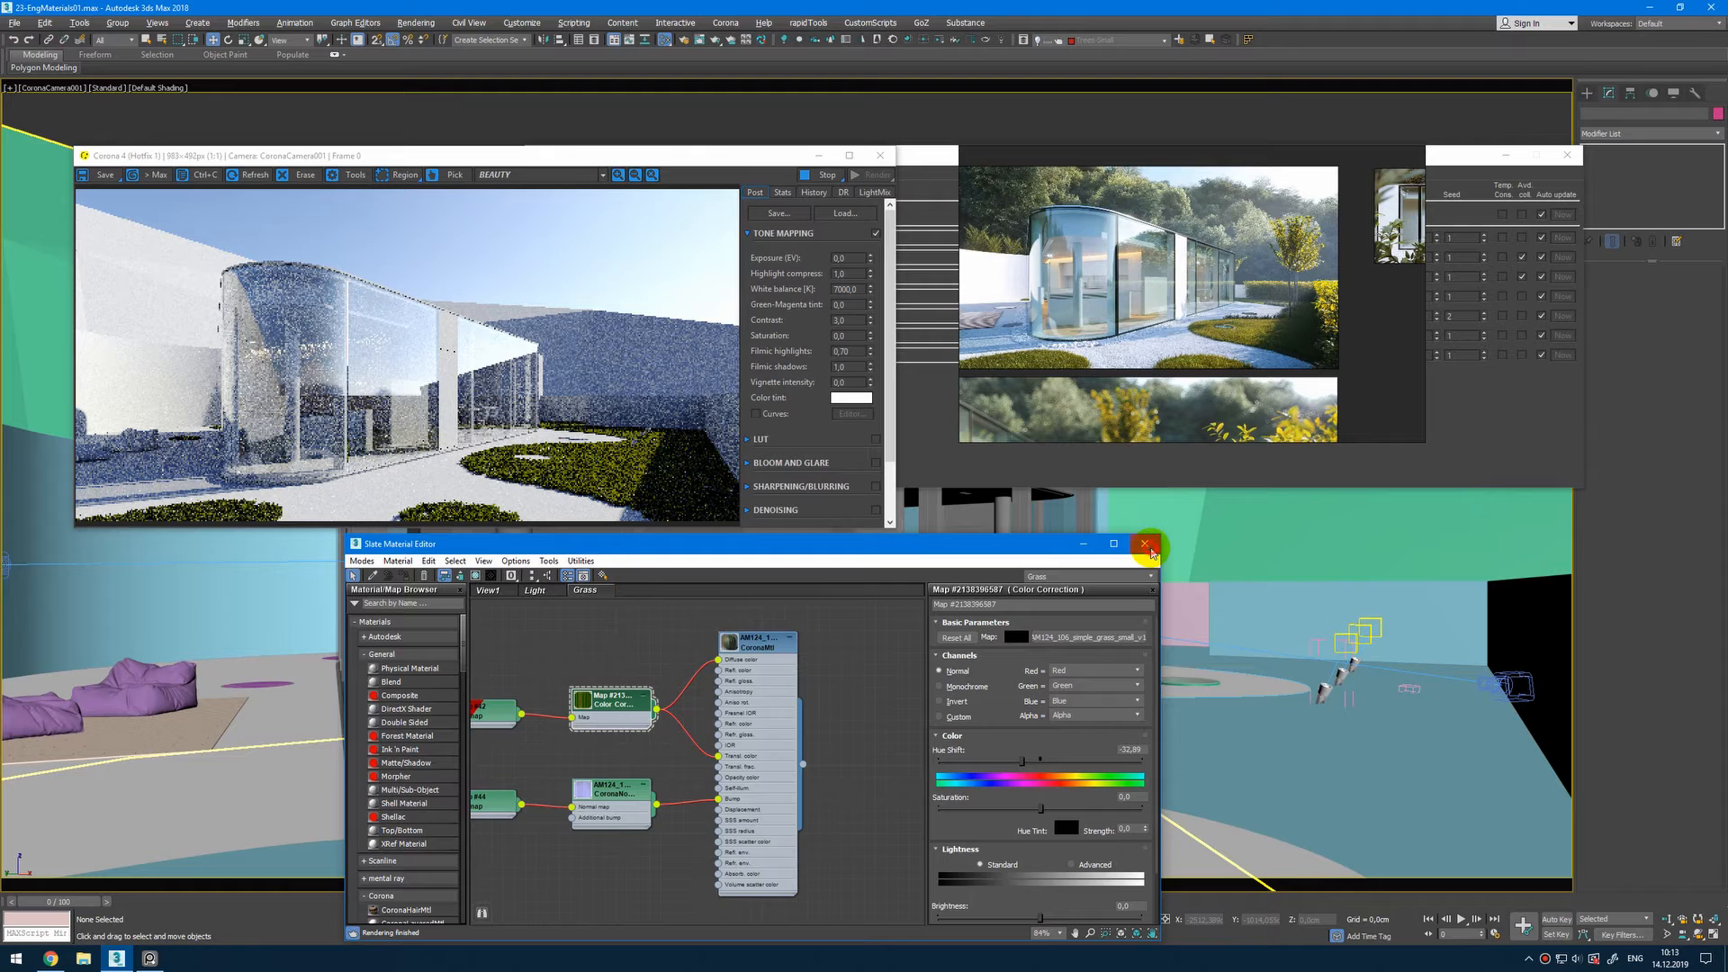
pyautogui.click(1145, 544)
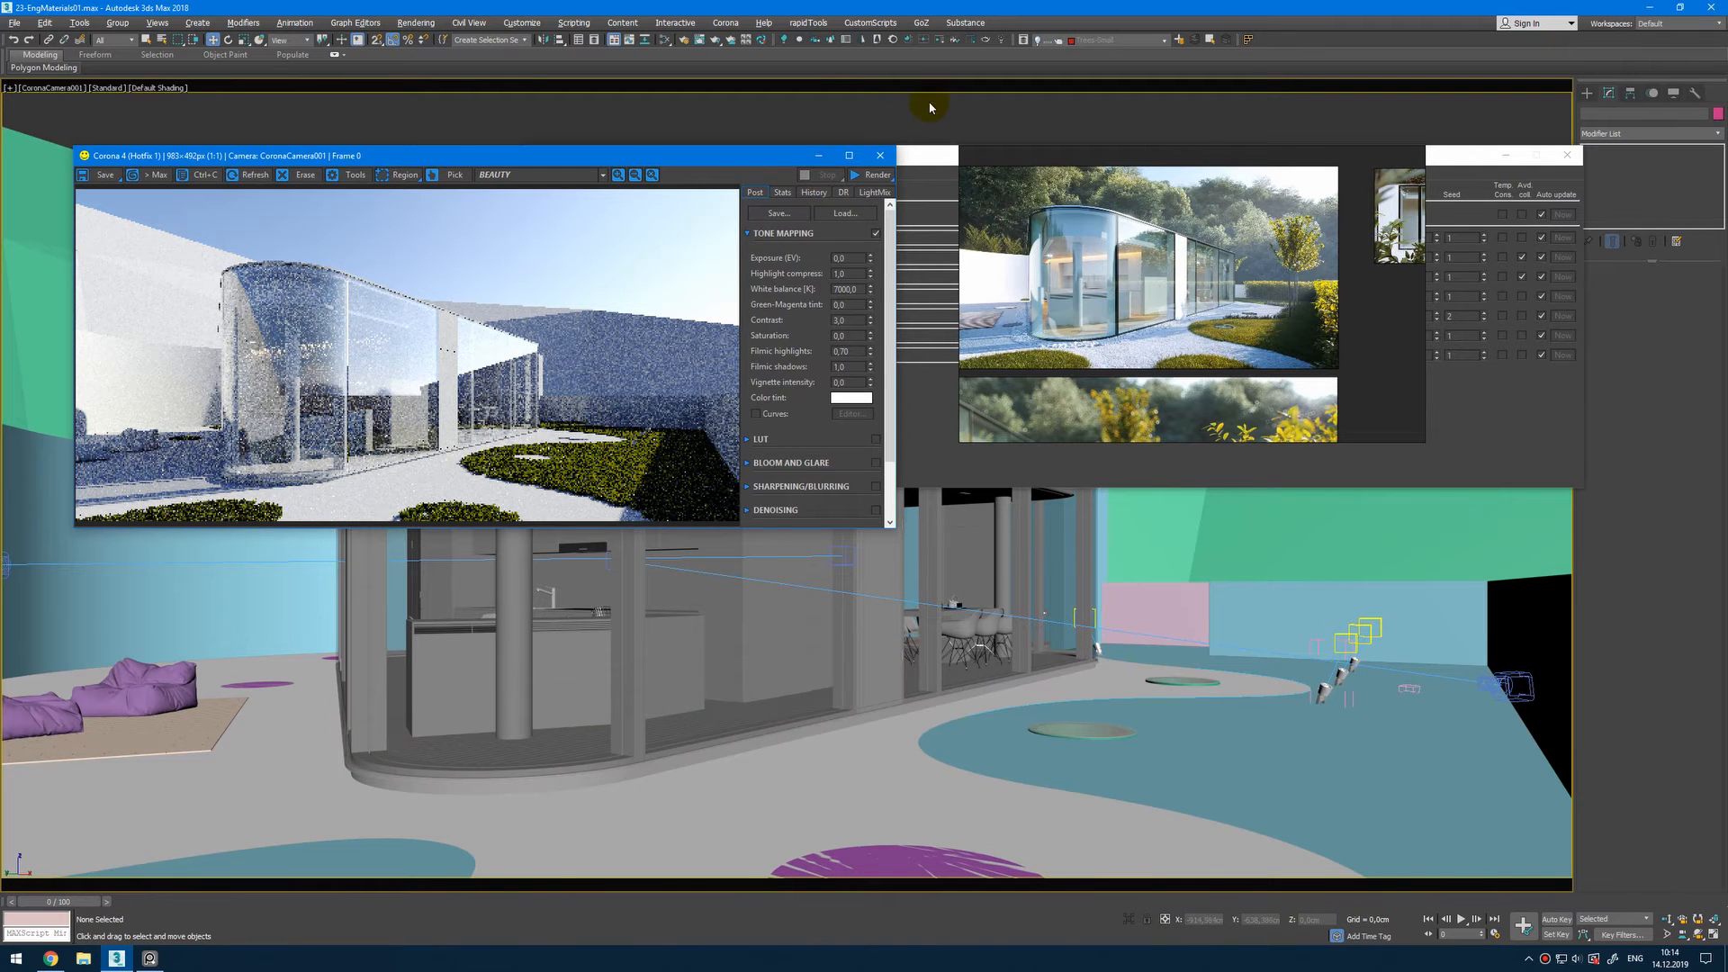
# Step: Select the GrassSimpleYellow Scatter01 object in the perspective view and enable its scattering
pyautogui.click(931, 108)
pyautogui.hotkey('alt', 'w')
pyautogui.scroll(-6, 933, 738)
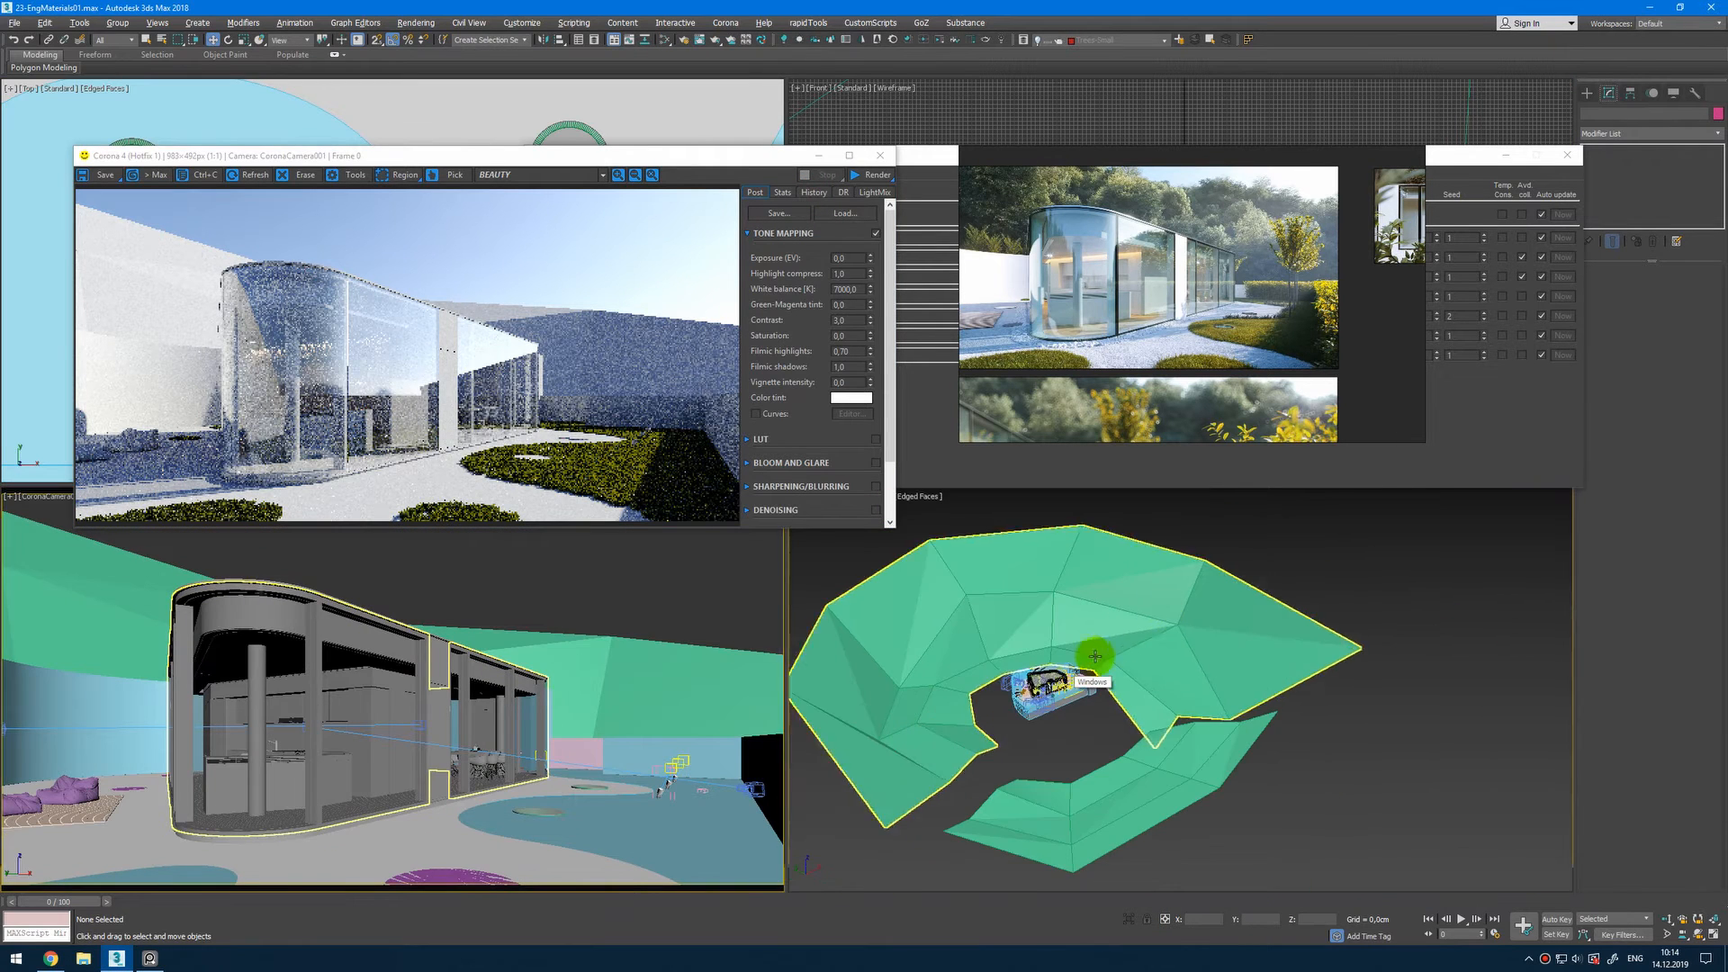
pyautogui.scroll(-8, 1094, 656)
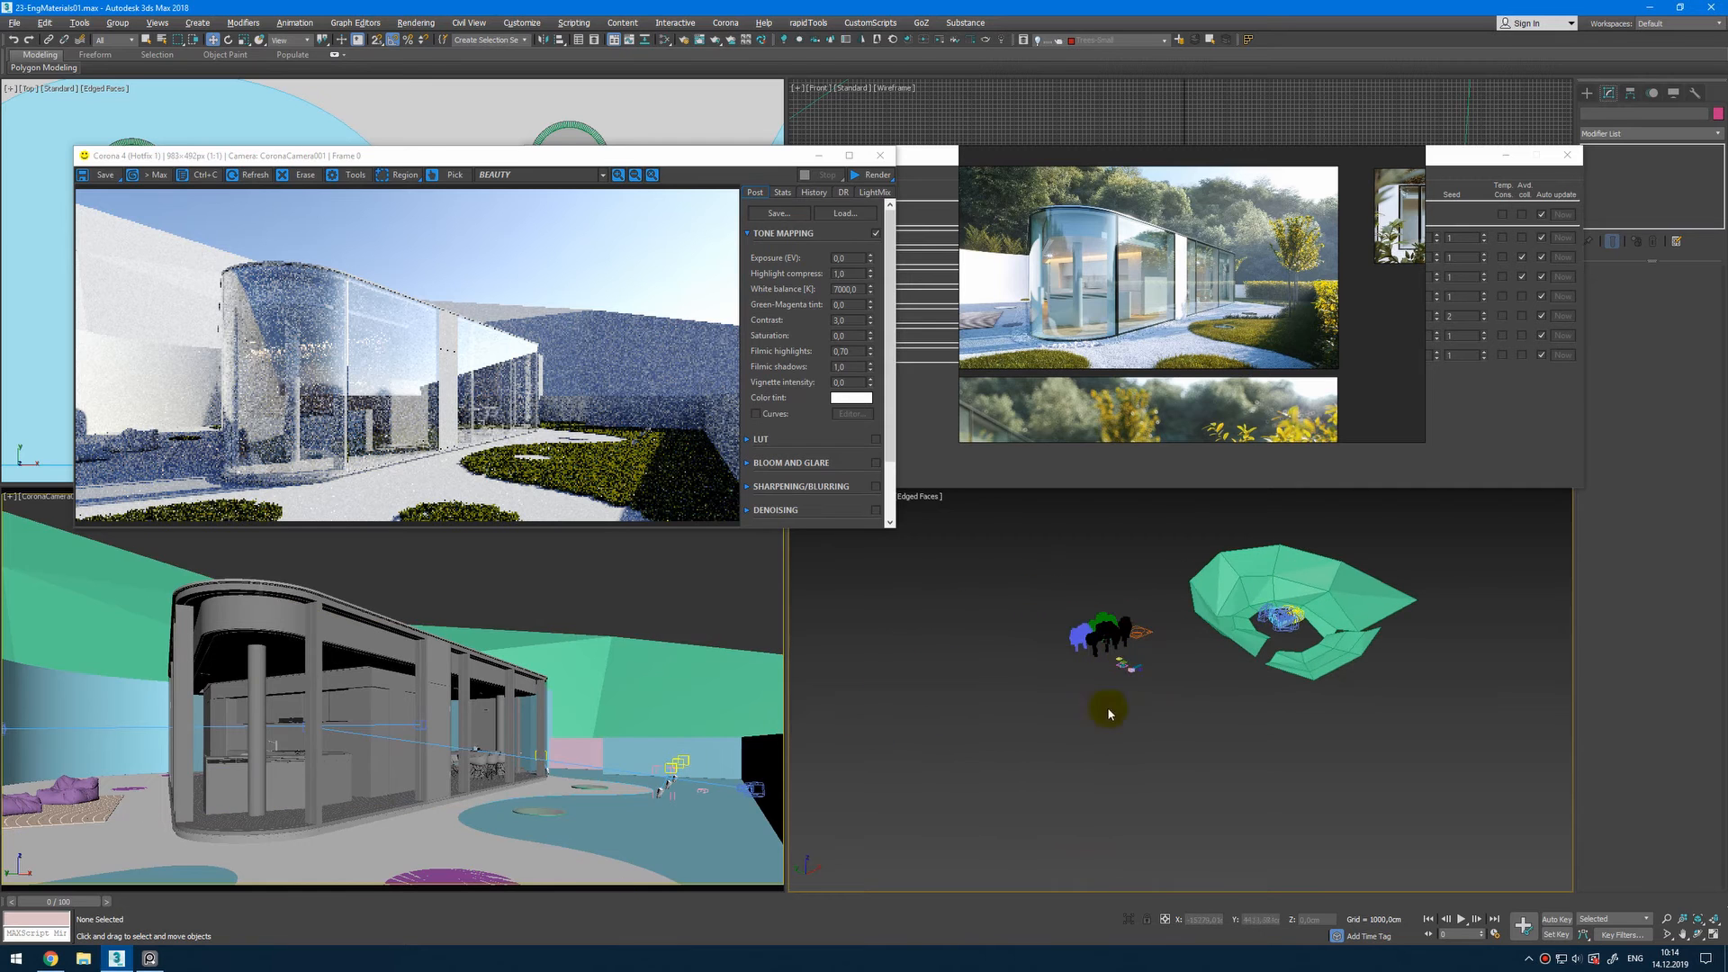
pyautogui.scroll(8, 1124, 693)
pyautogui.click(1136, 691)
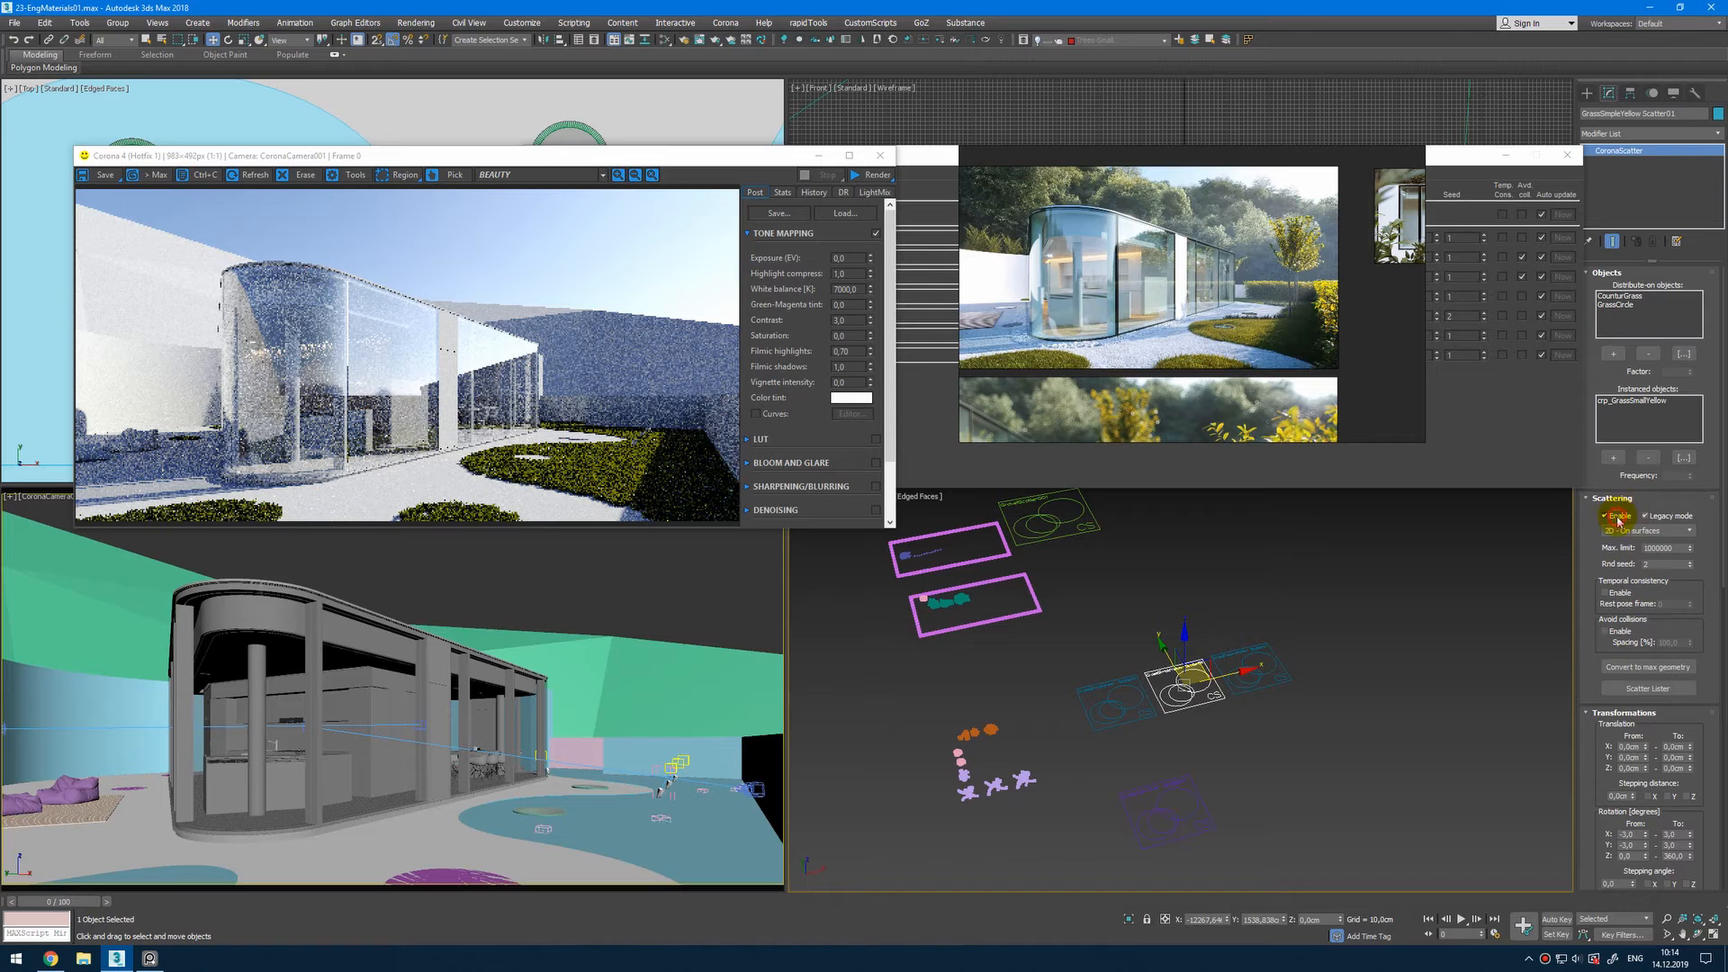
# Step: Load the second small grass proxy's material into the Grass view and open its Color Correction map
pyautogui.click(961, 756)
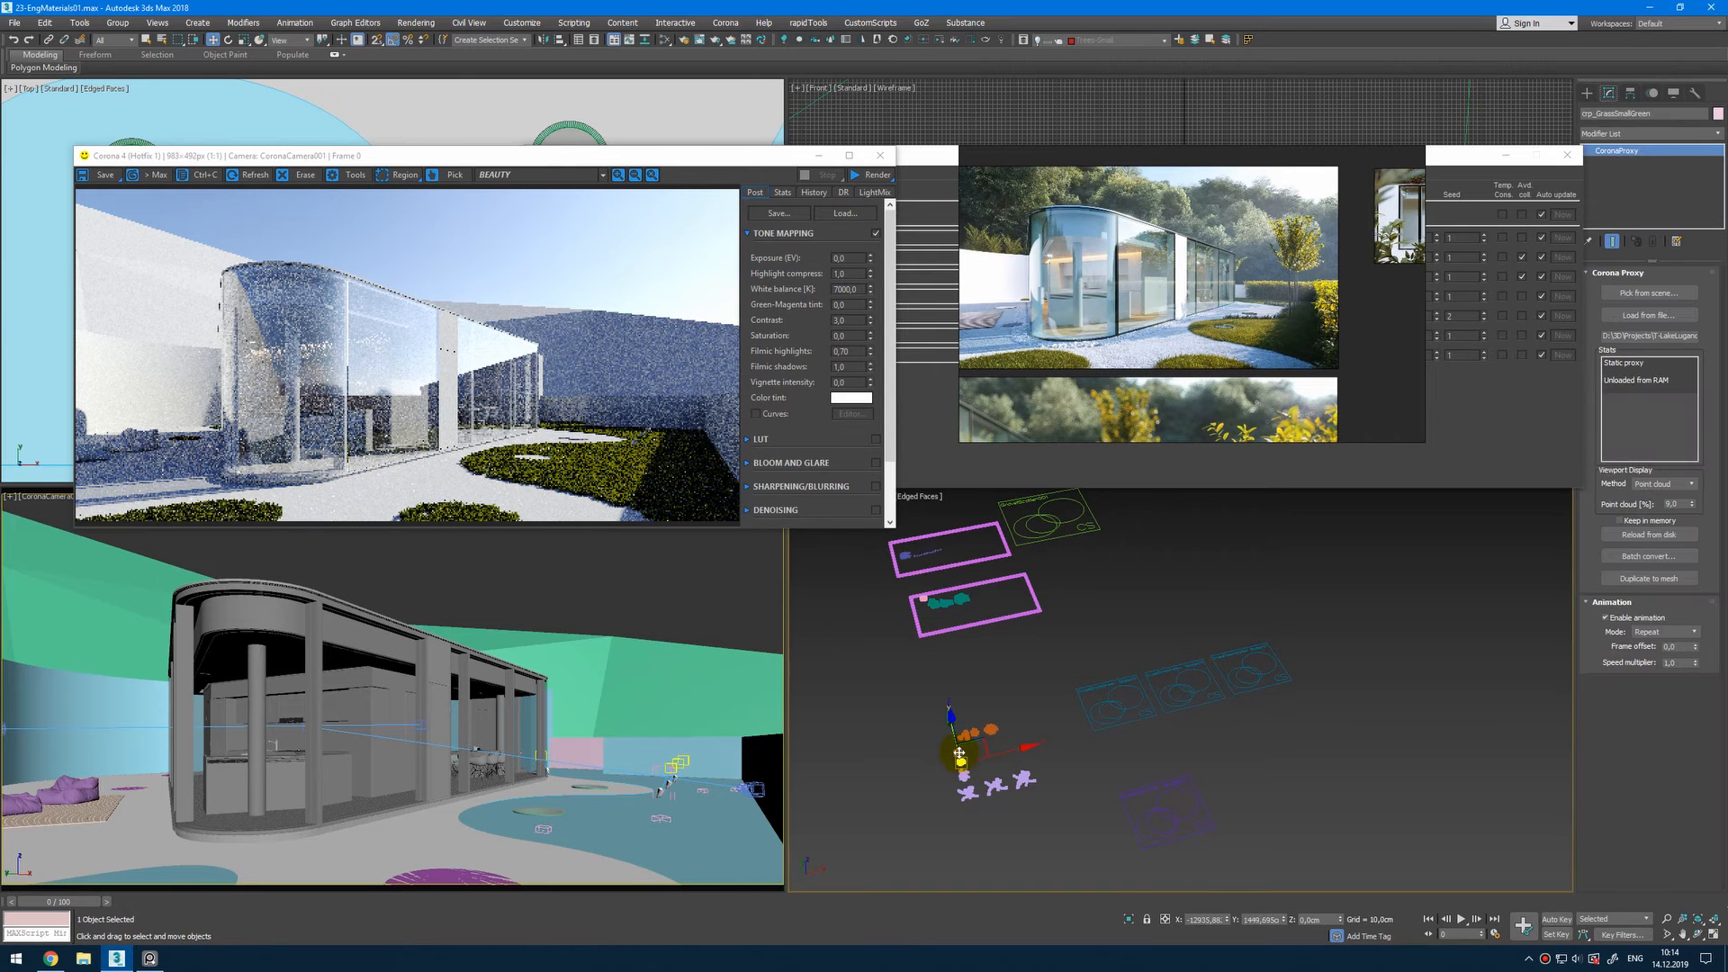
pyautogui.scroll(4, 959, 753)
pyautogui.click(904, 752)
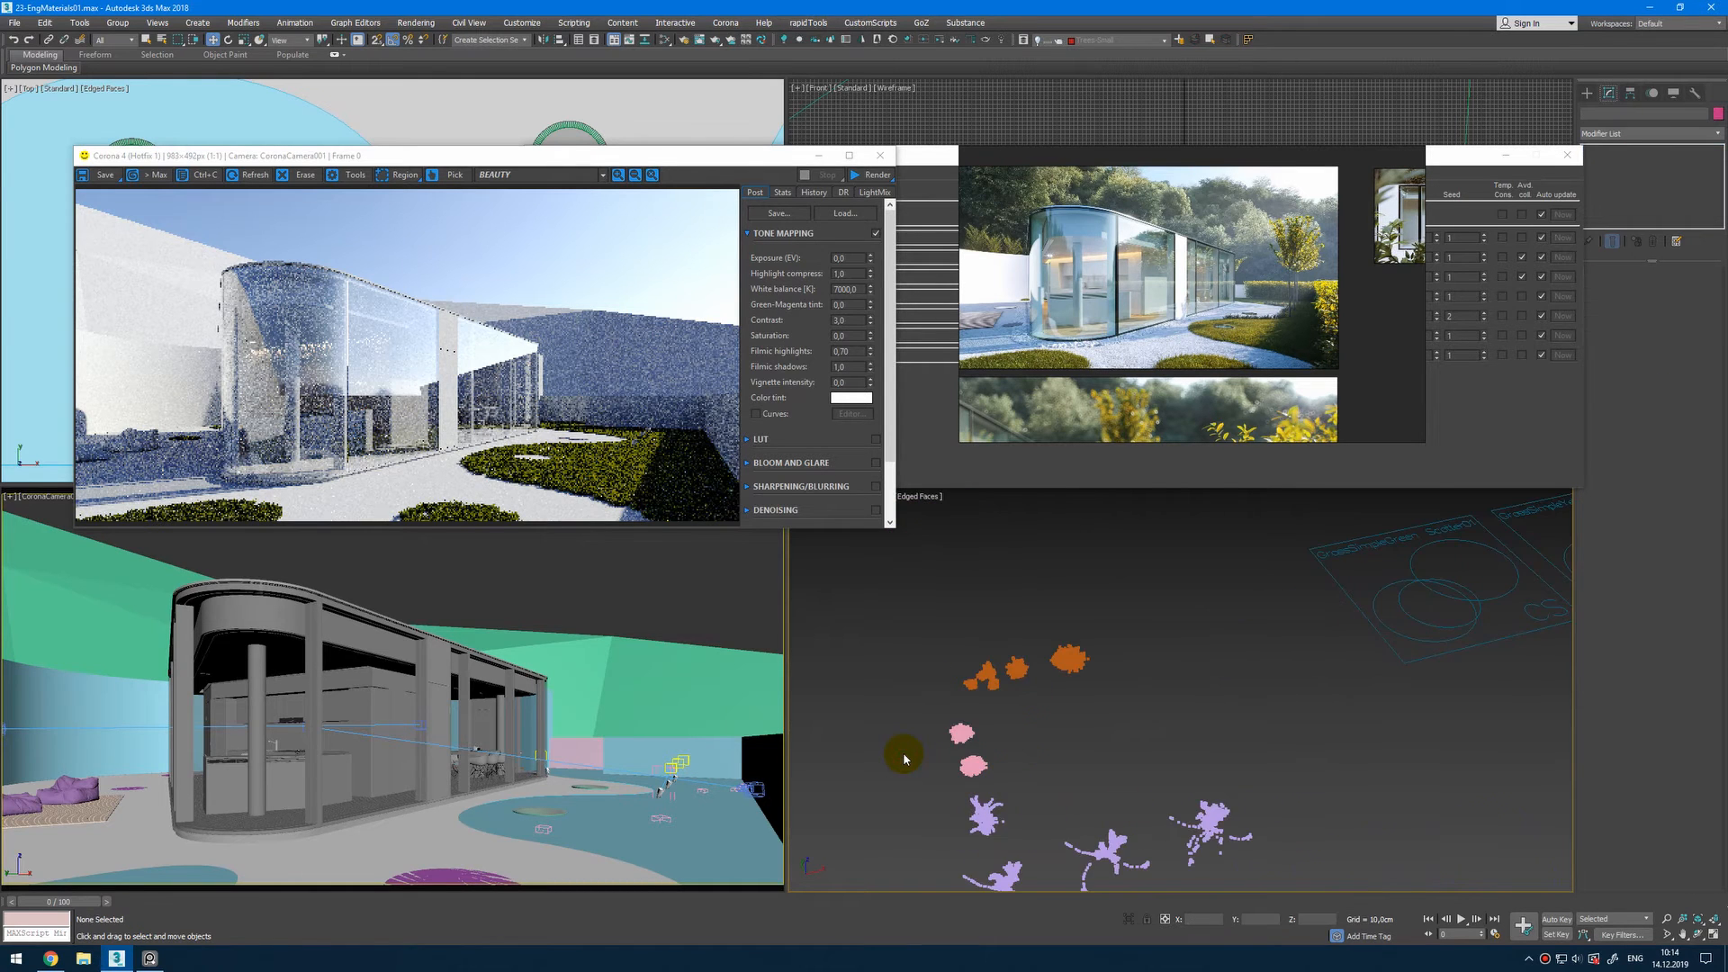
pyautogui.press('m')
pyautogui.moveTo(648, 521); pyautogui.dragTo(378, 512)
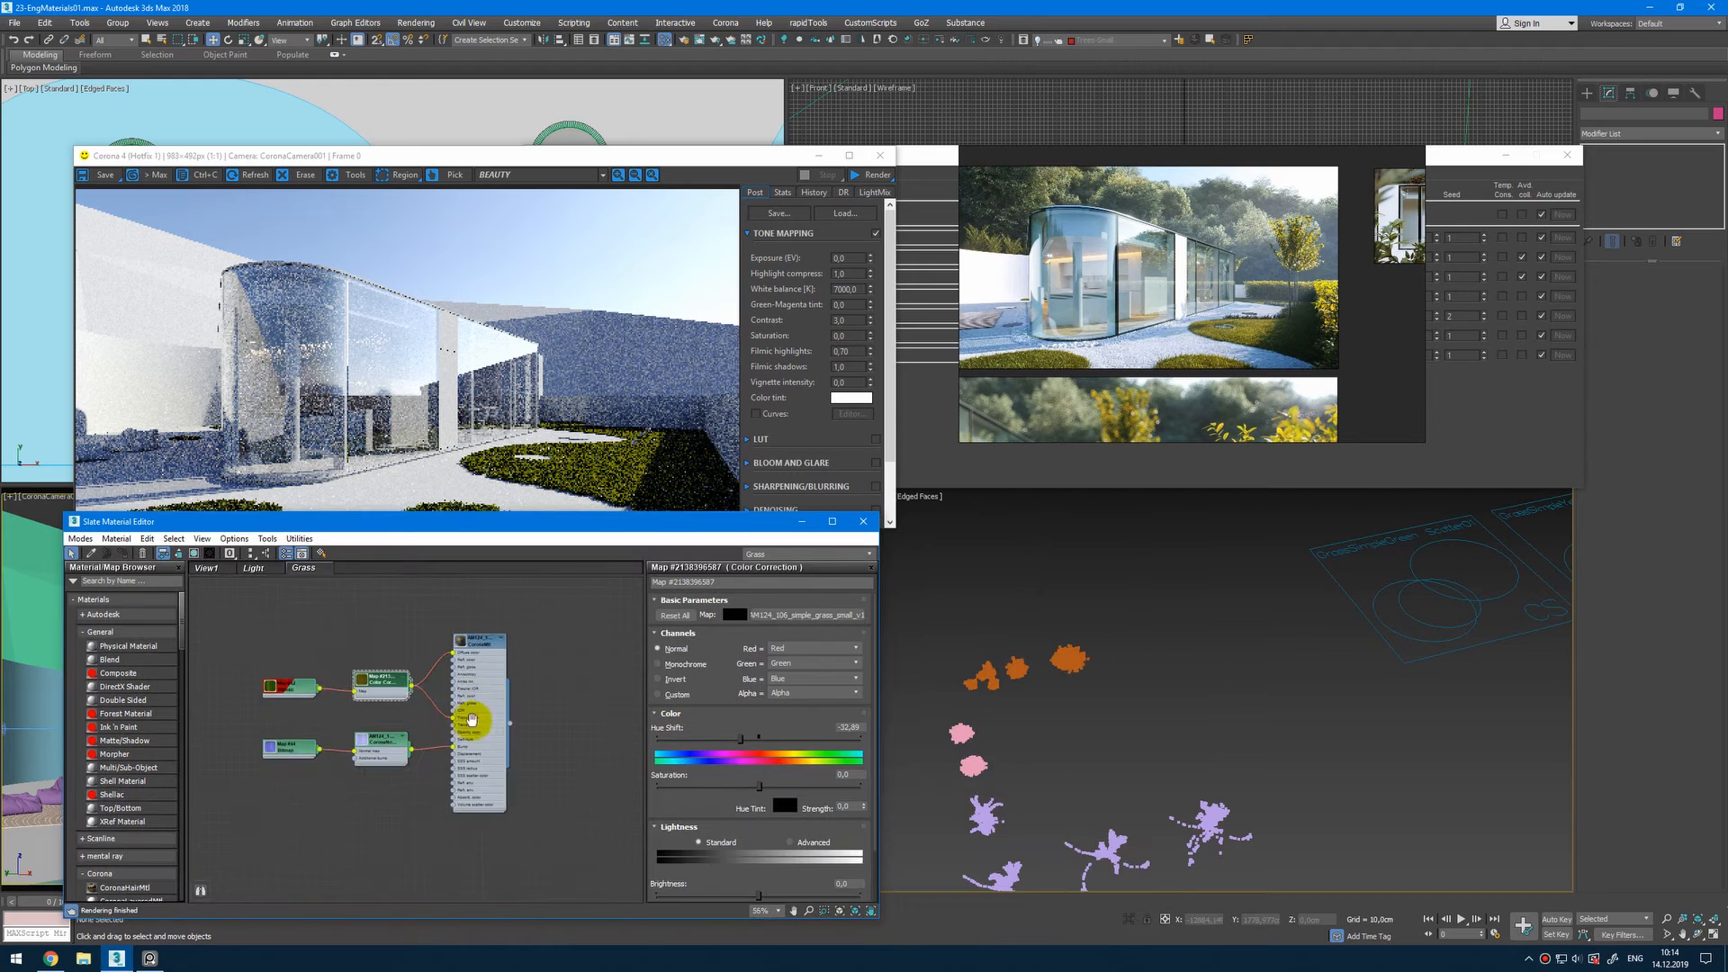
pyautogui.moveTo(472, 718); pyautogui.dragTo(478, 693, button='middle')
pyautogui.press('q')
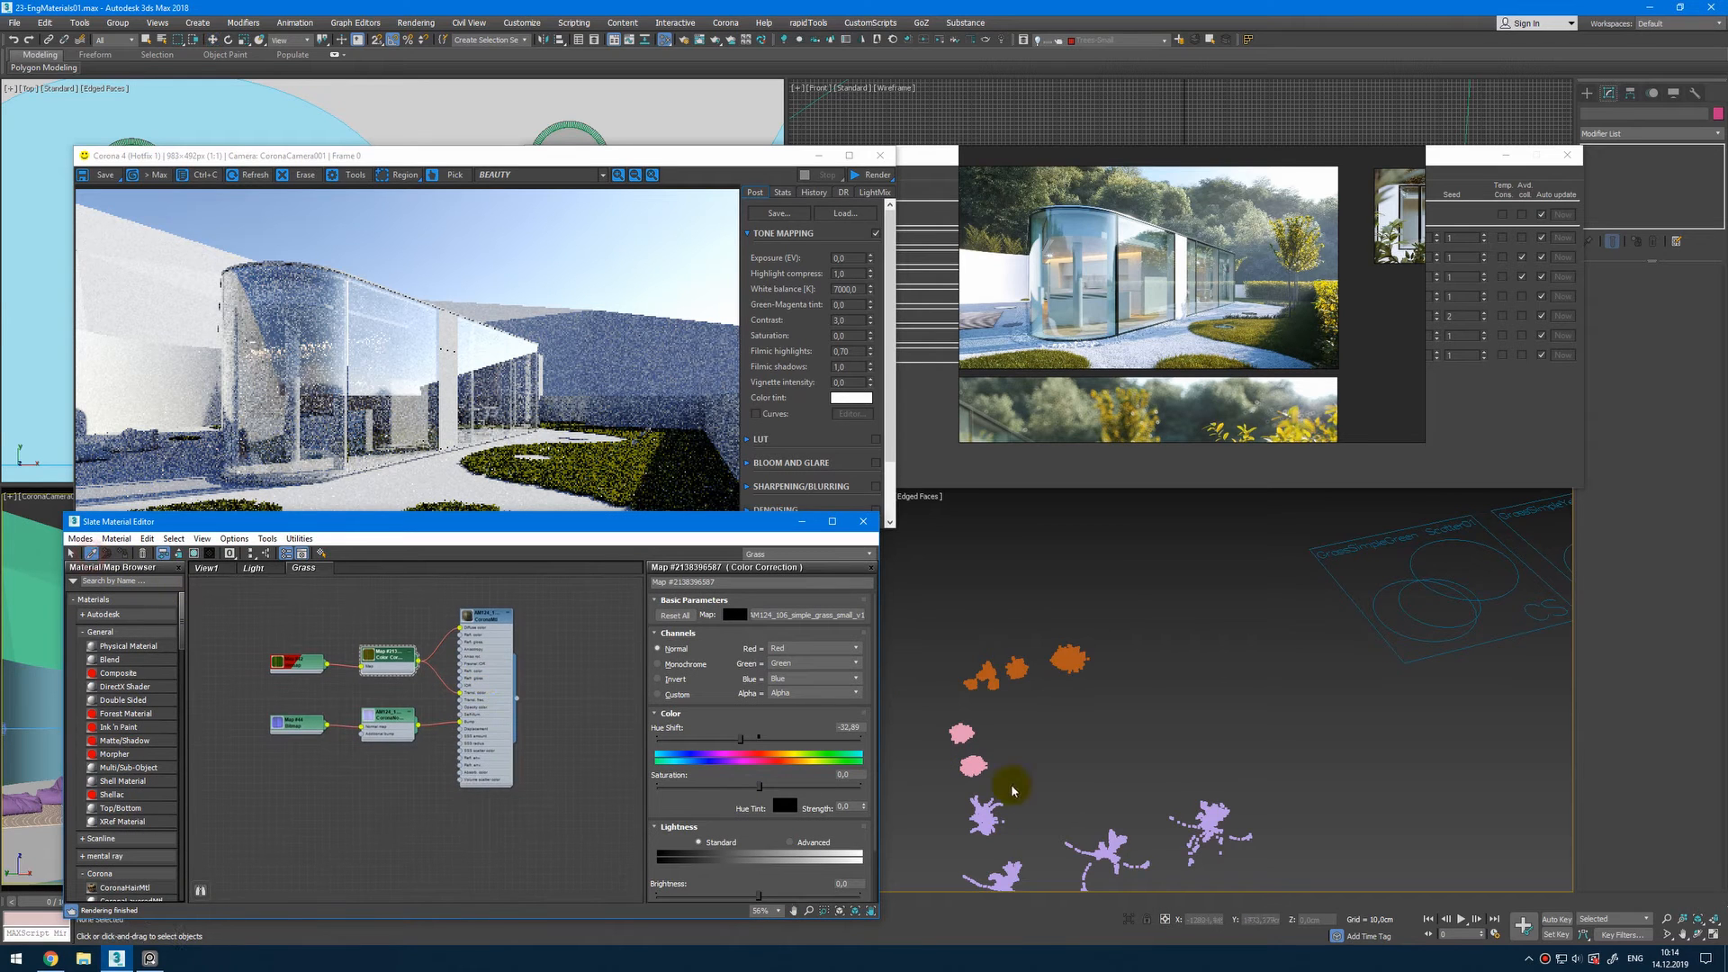
pyautogui.click(960, 731)
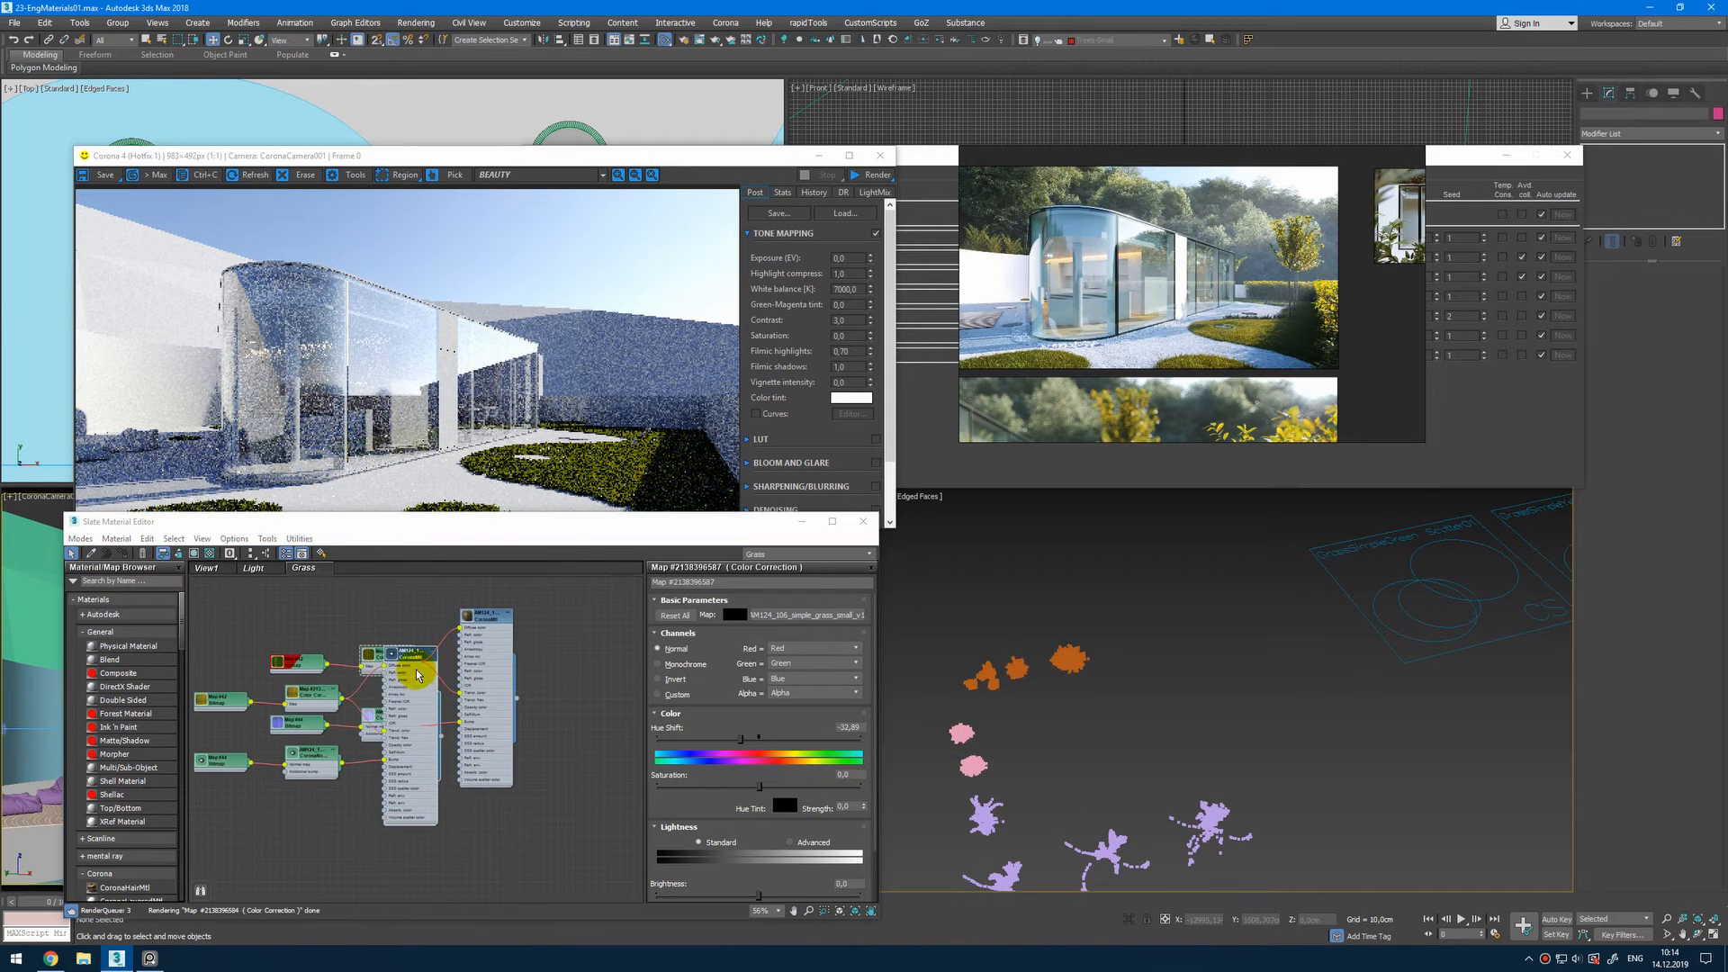
pyautogui.scroll(4, 435, 803)
pyautogui.doubleClick(455, 796)
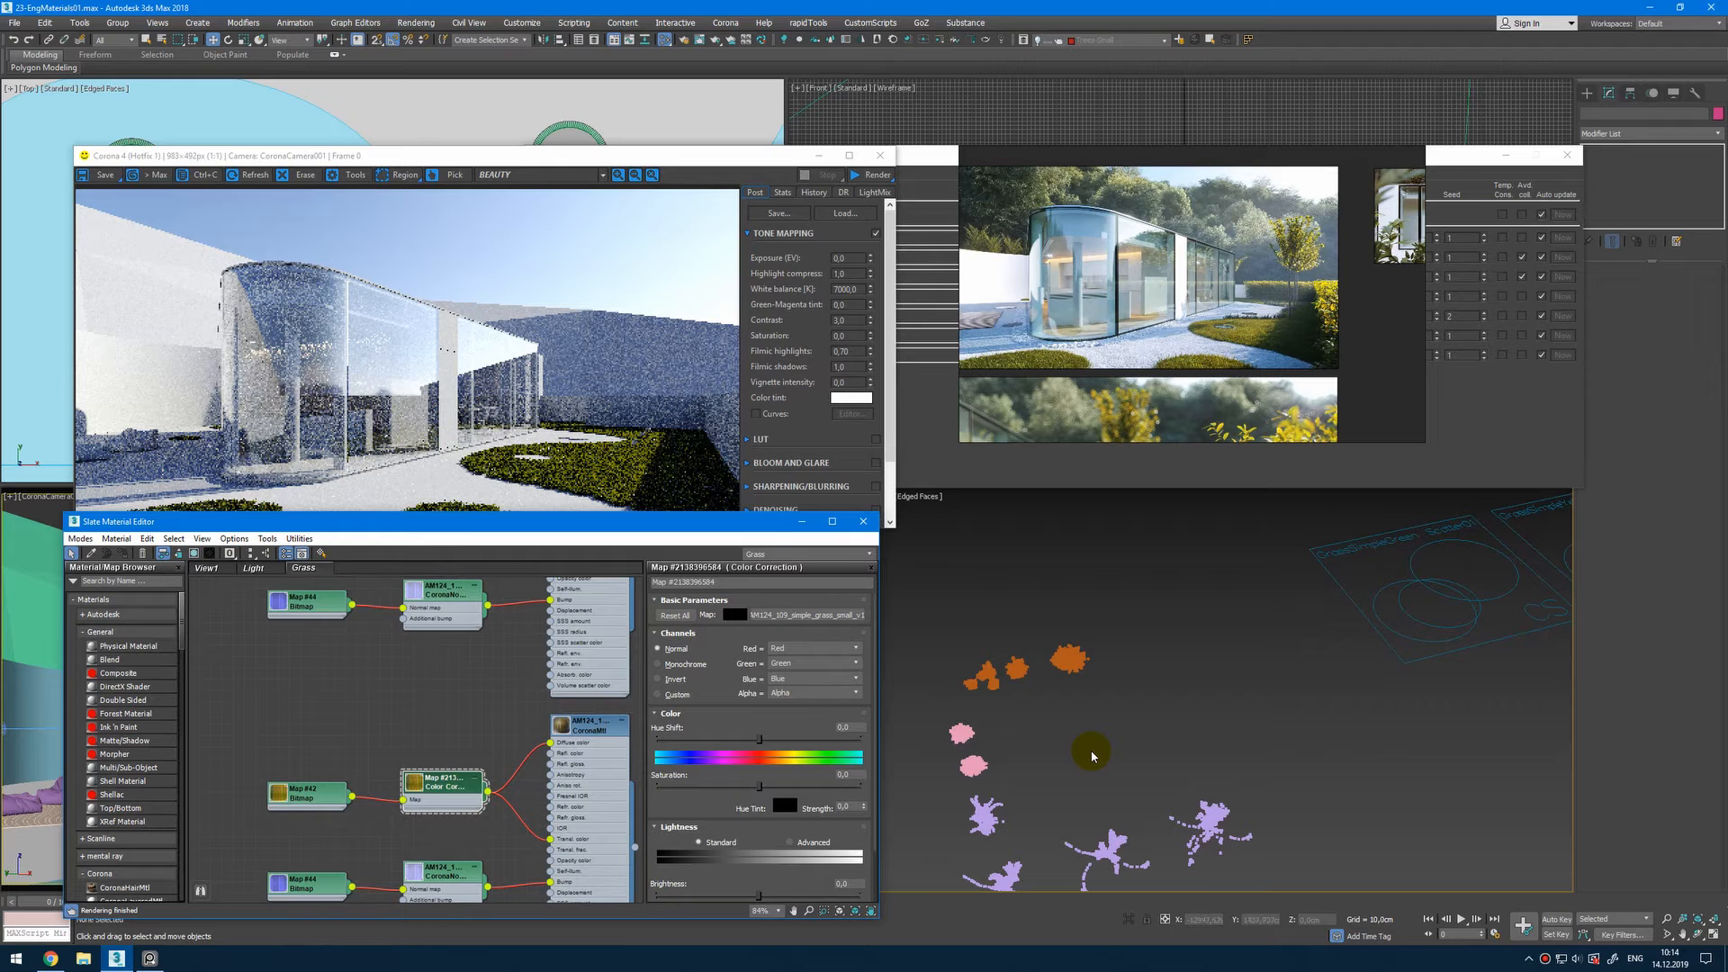
# Step: Close the material editor and maximize the camera viewport for rendering
pyautogui.keyDown('alt'); pyautogui.moveTo(1114, 756); pyautogui.dragTo(1116, 776, button='middle'); pyautogui.keyUp('alt')
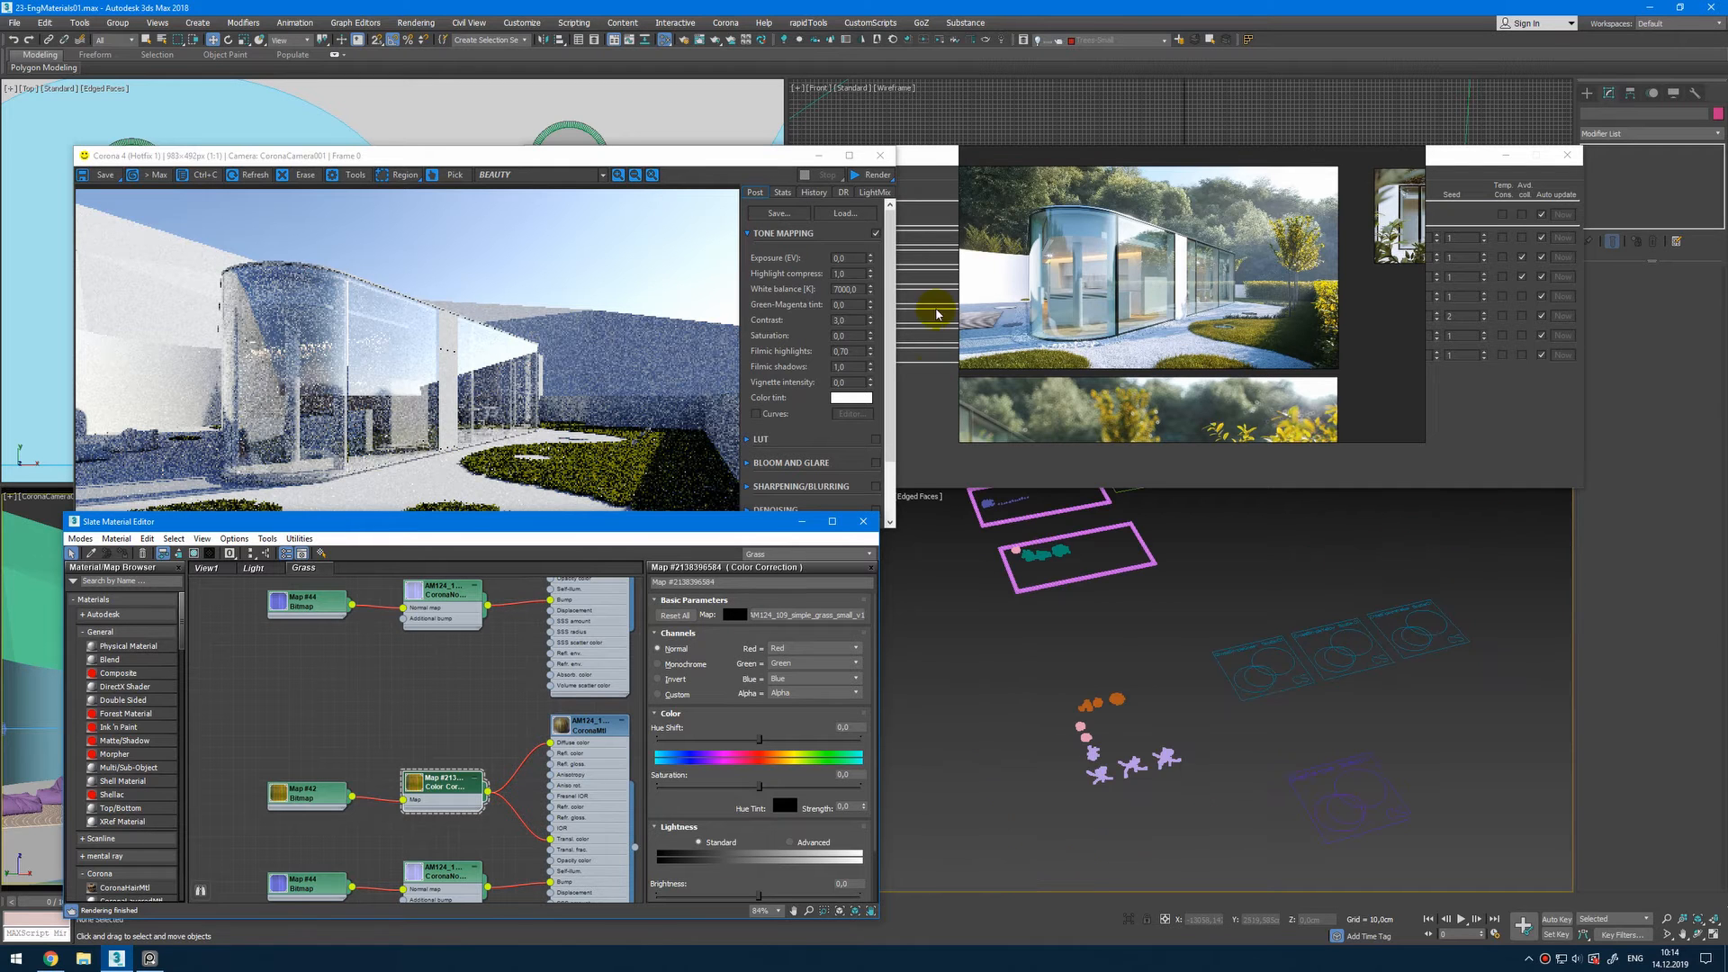
pyautogui.click(869, 529)
pyautogui.hotkey('alt', 'w')
pyautogui.hotkey('alt', 'w')
pyautogui.click(527, 720)
pyautogui.hotkey('alt', 'w')
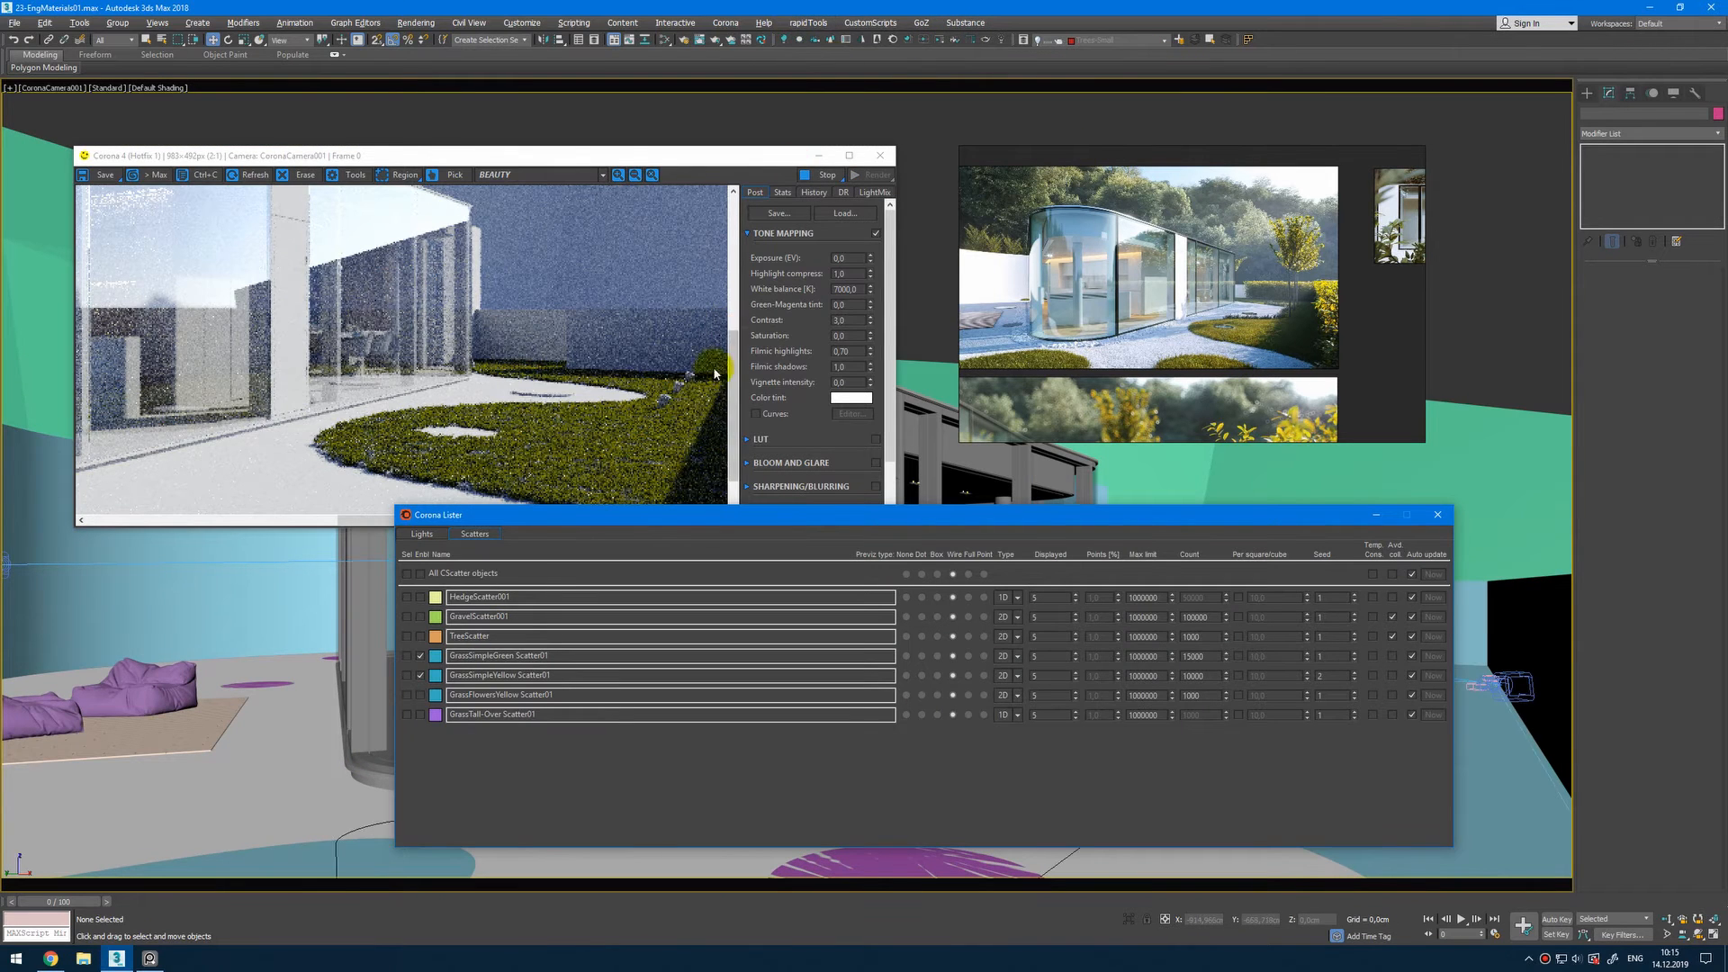
# Step: Return to the four-viewport layout and exclude the two small grass proxies in the perspective view from the Corona material override
pyautogui.click(309, 714)
pyautogui.hotkey('alt', 'w')
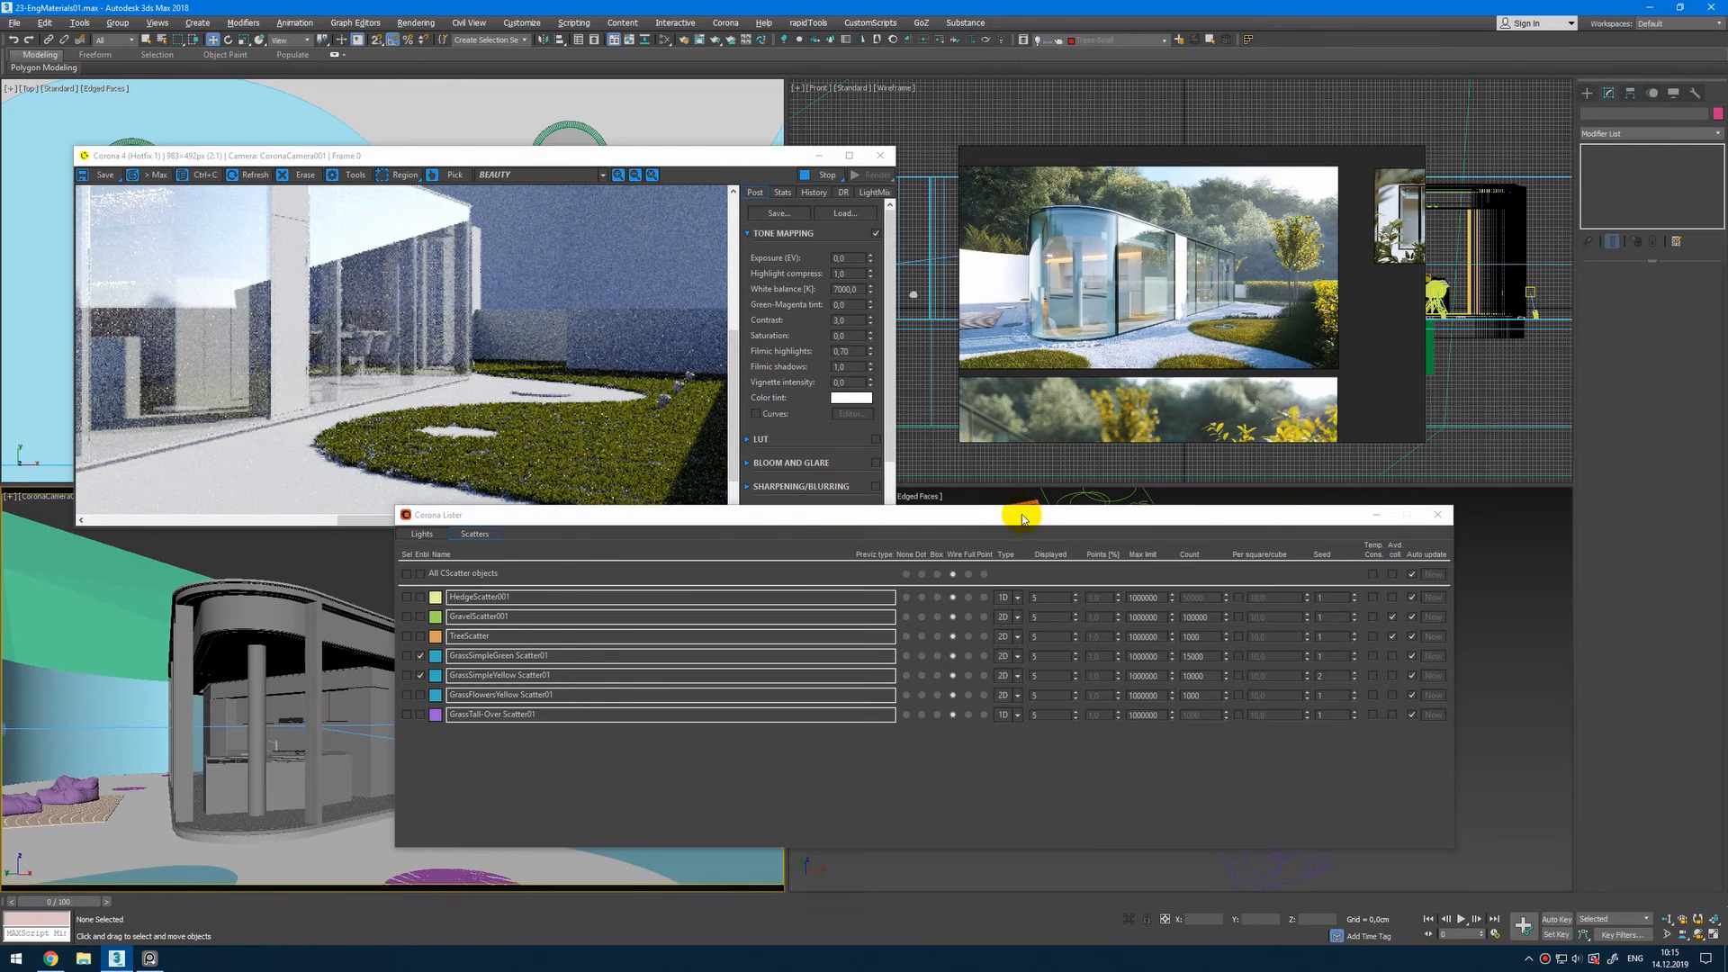
pyautogui.moveTo(1021, 516); pyautogui.dragTo(695, 726)
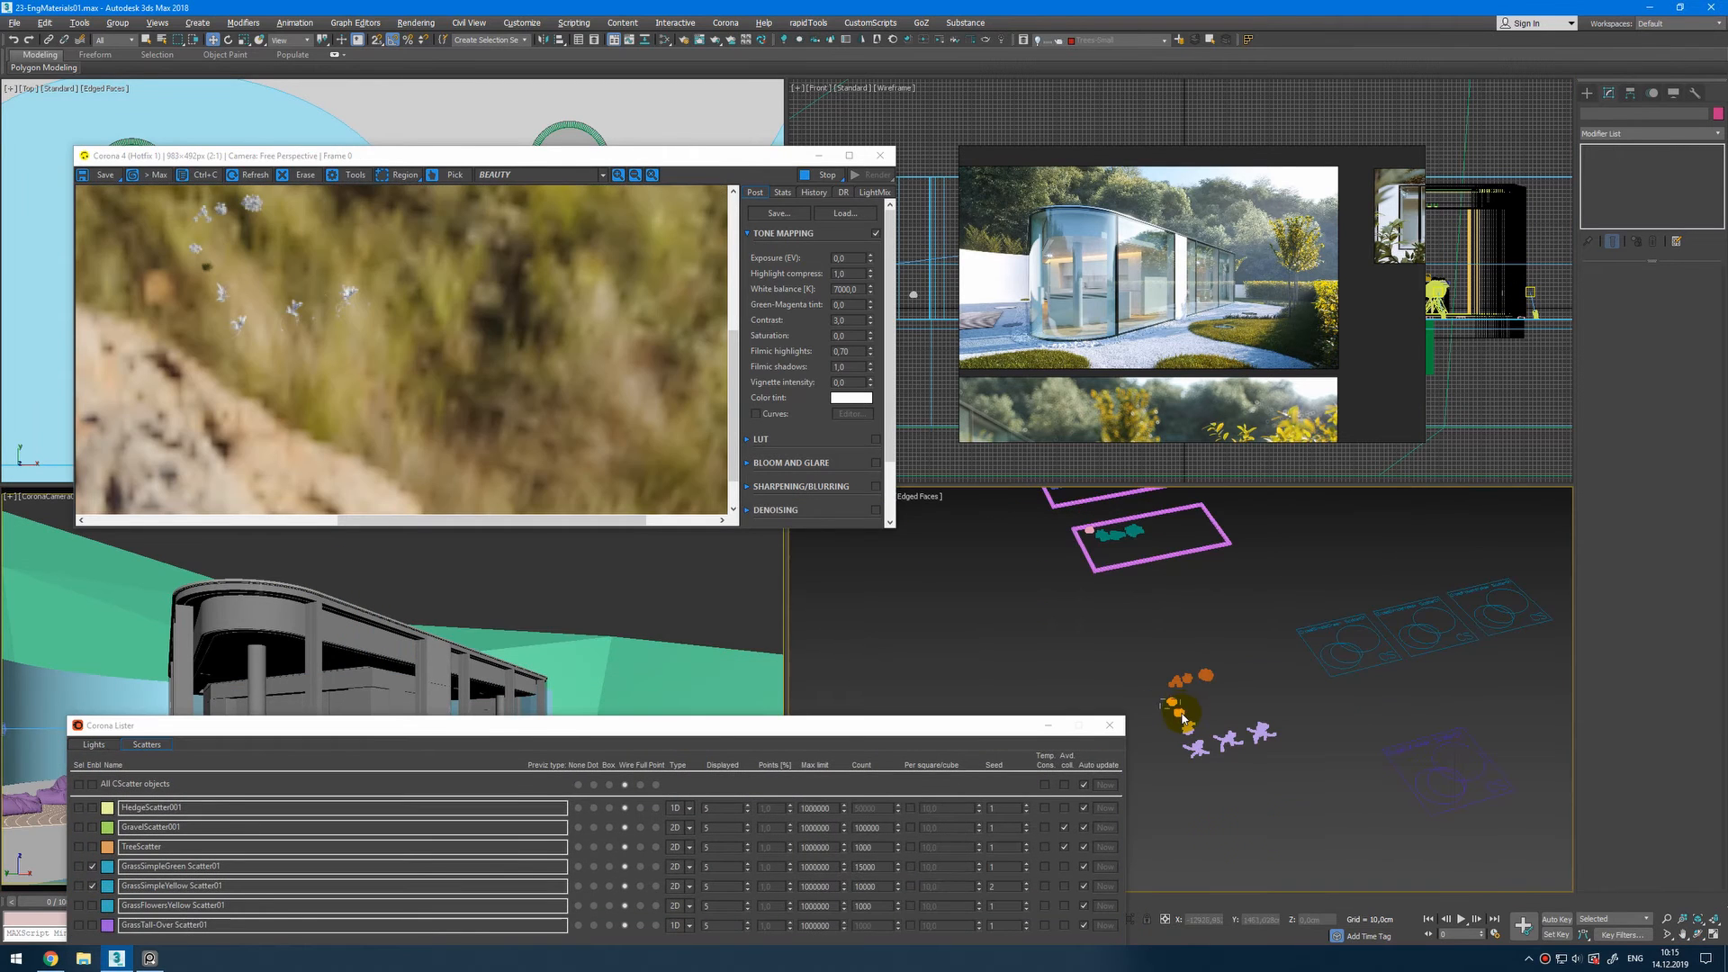
pyautogui.click(1181, 711)
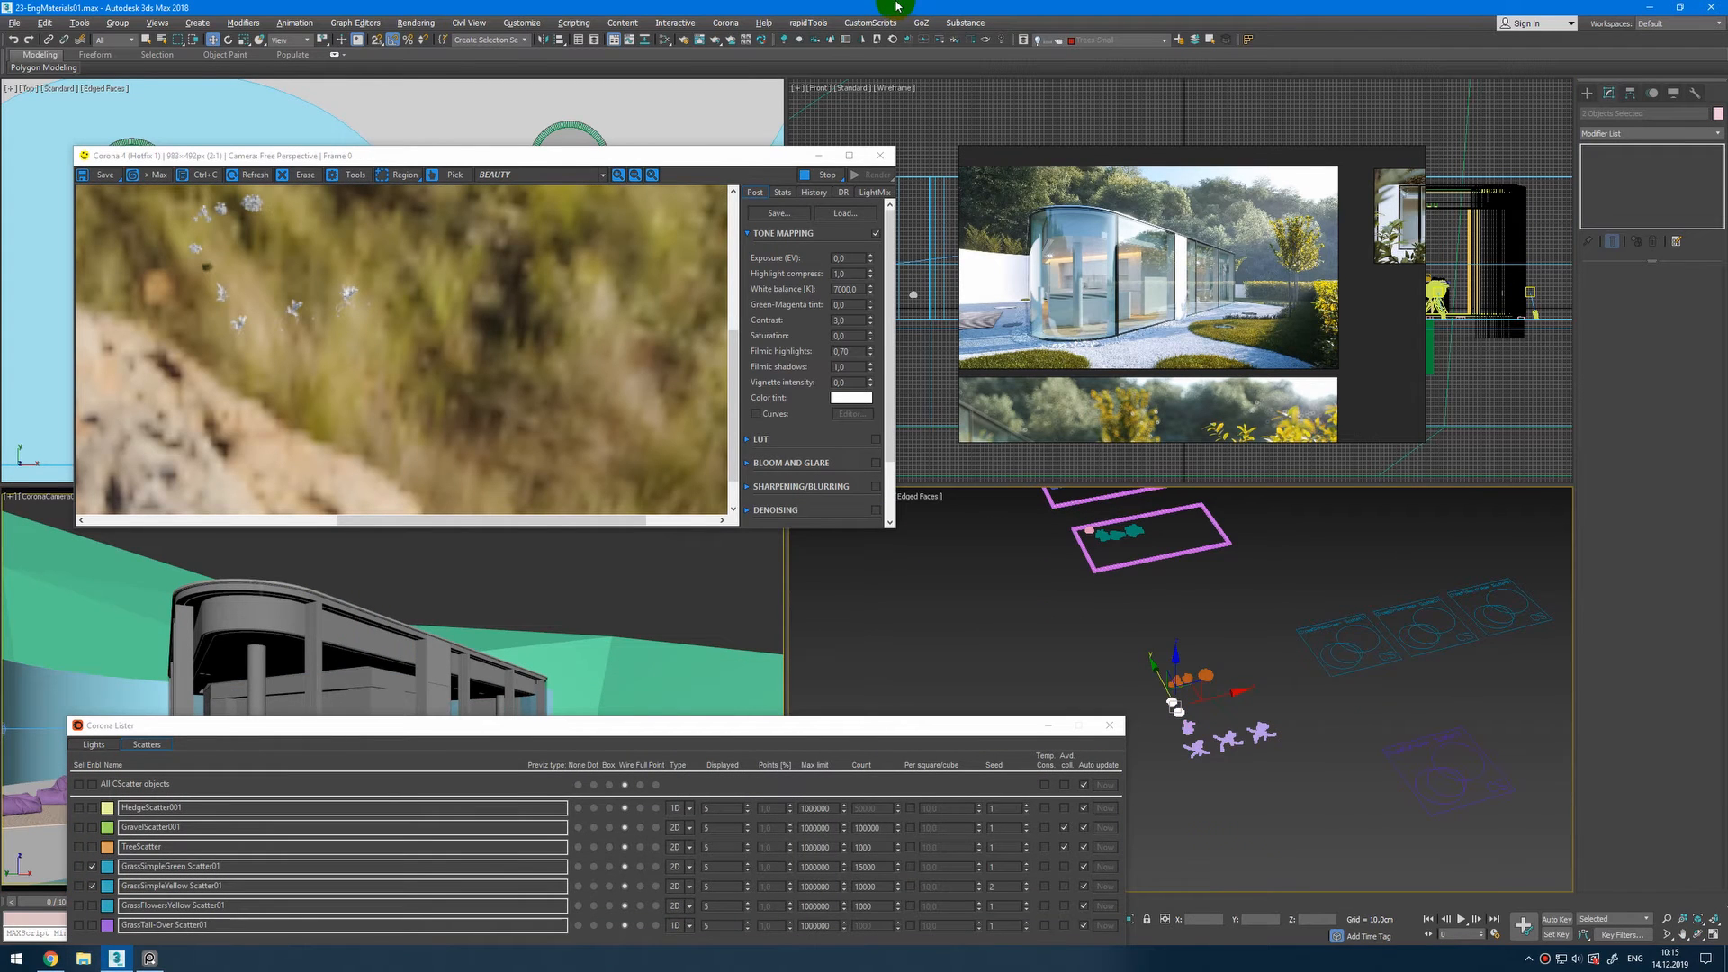
pyautogui.click(683, 39)
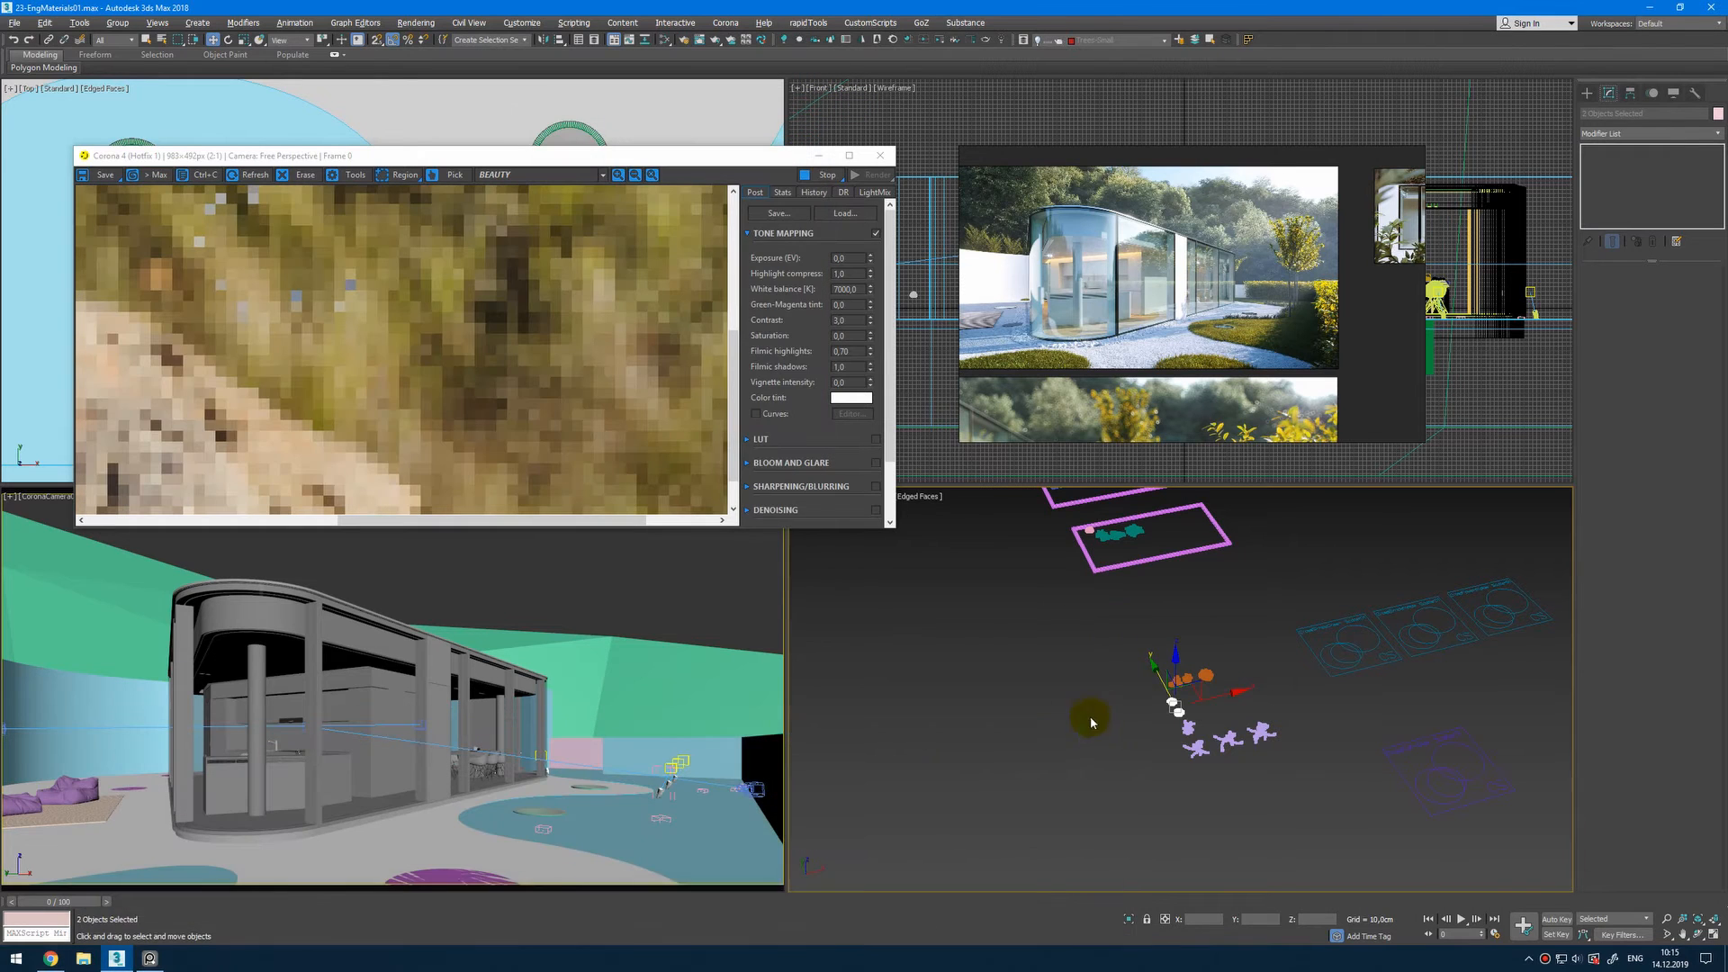
pyautogui.click(1091, 713)
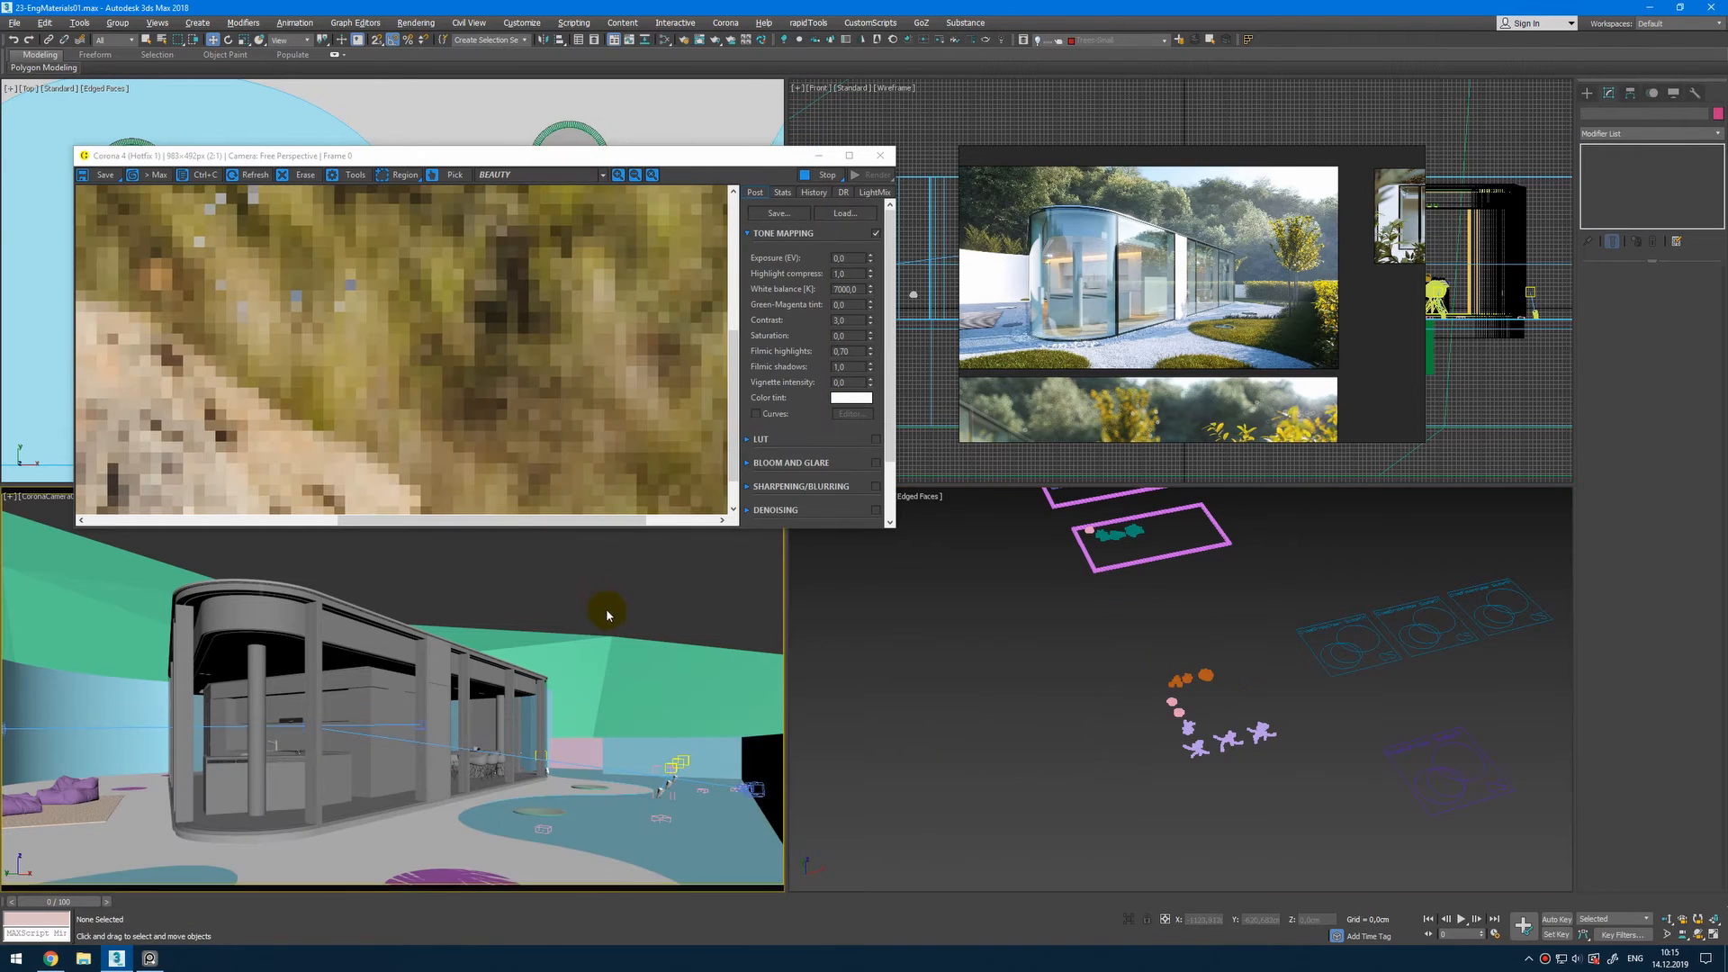
# Step: Render the camera view again and use 2D Pan Zoom mode to inspect the lawn's grass up close
pyautogui.scroll(-1, 619, 420)
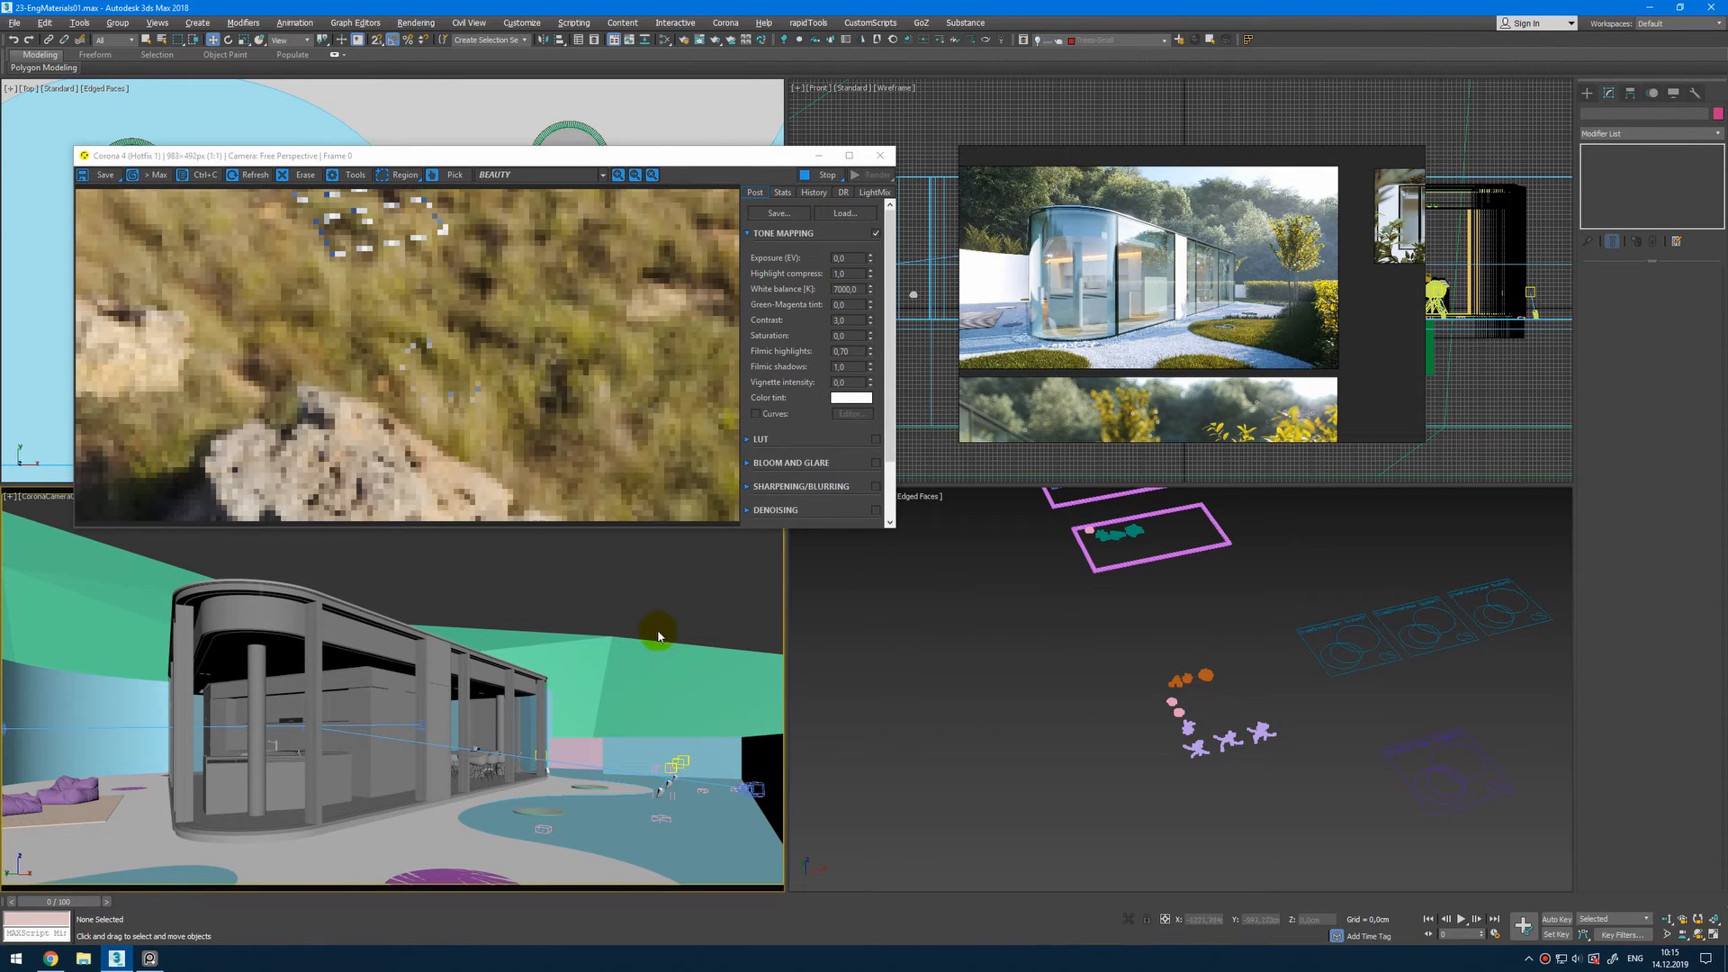
pyautogui.hotkey('shift', 'q')
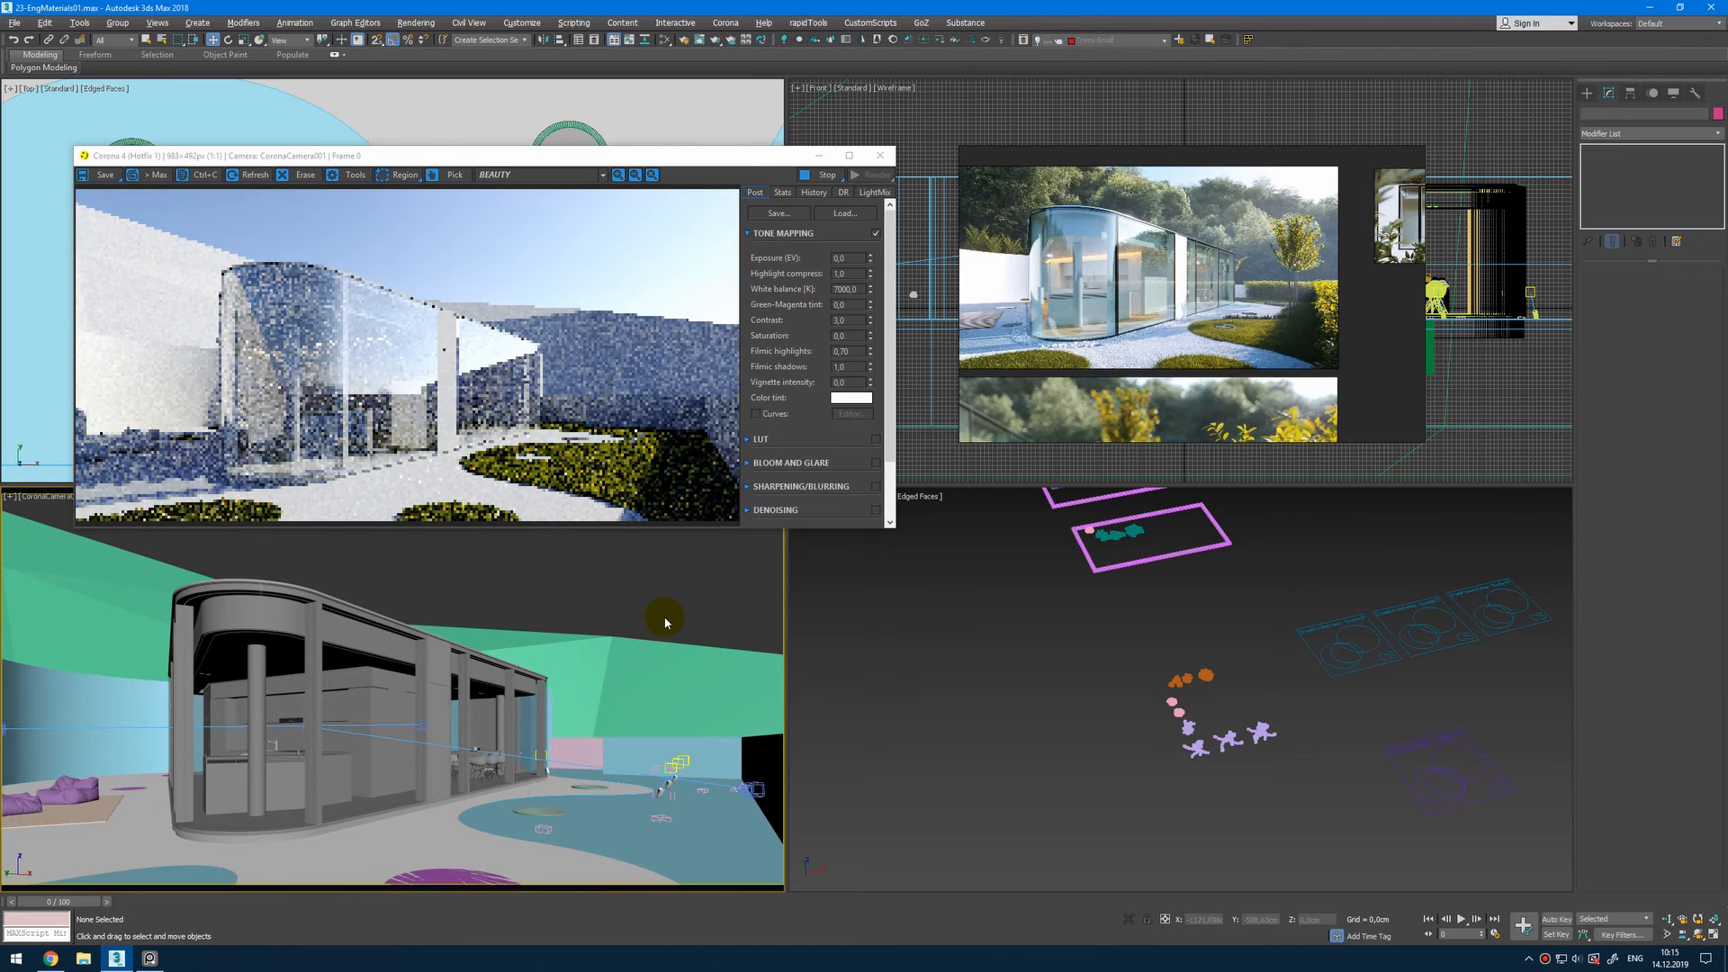
pyautogui.moveTo(494, 150); pyautogui.dragTo(641, 113)
pyautogui.click(47, 496)
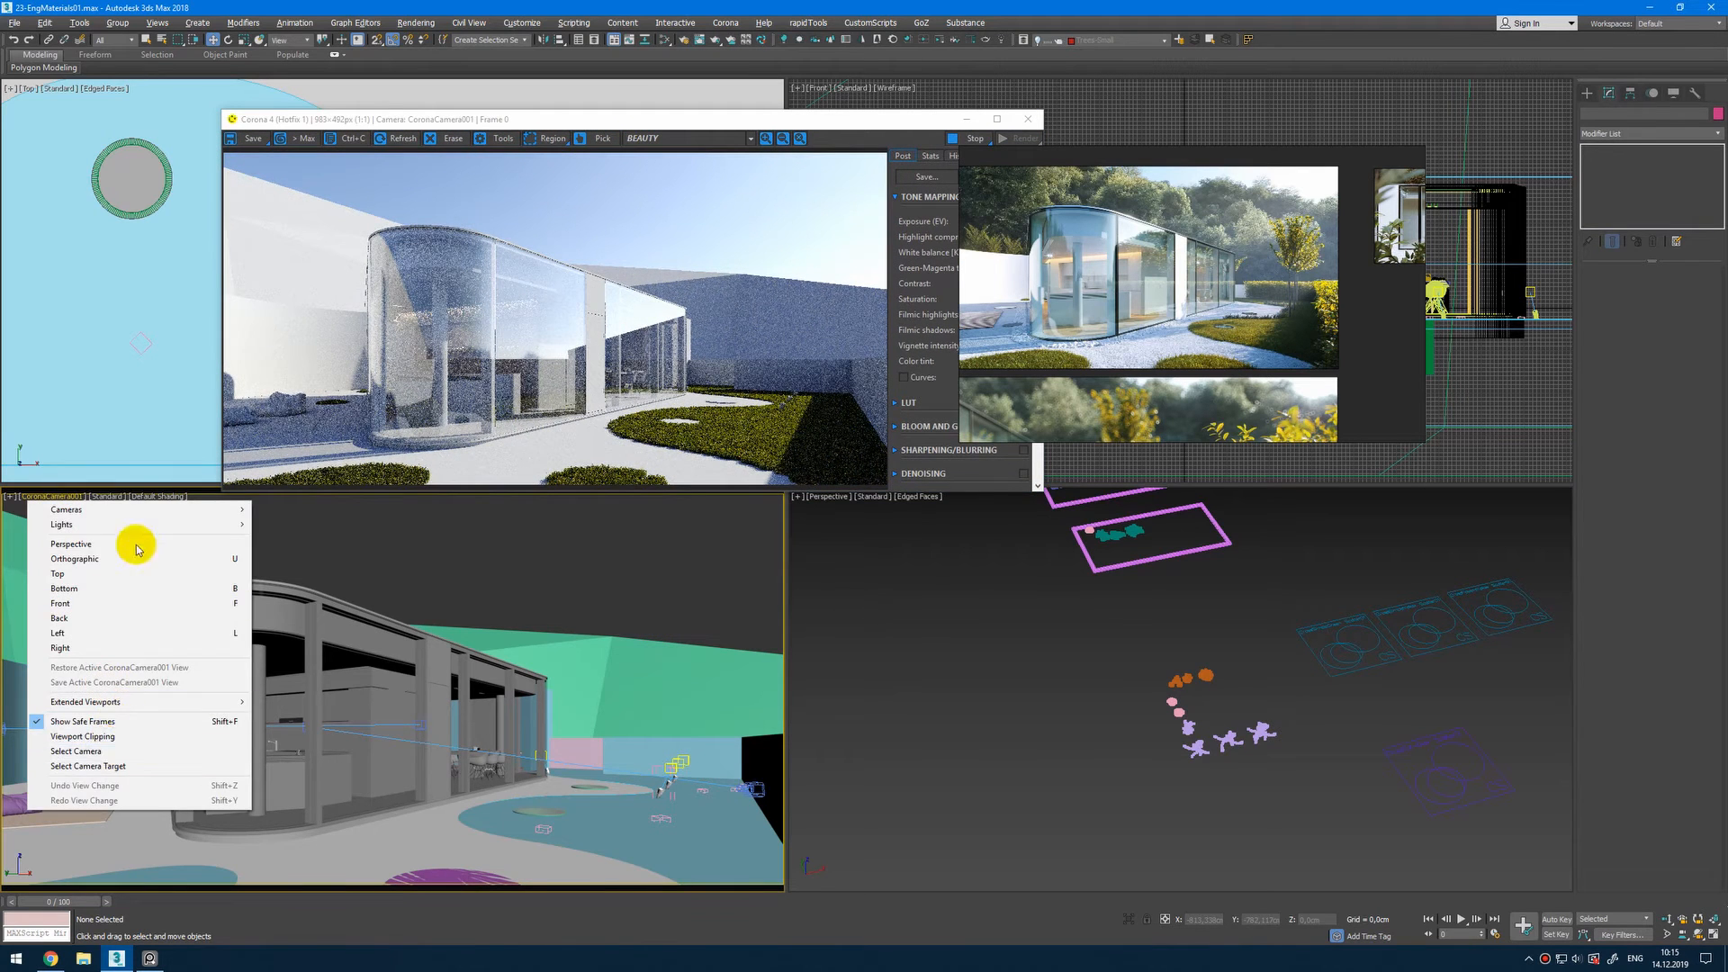
pyautogui.click(10, 496)
pyautogui.click(70, 672)
pyautogui.scroll(3, 579, 814)
pyautogui.moveTo(579, 814); pyautogui.dragTo(500, 670, button='middle')
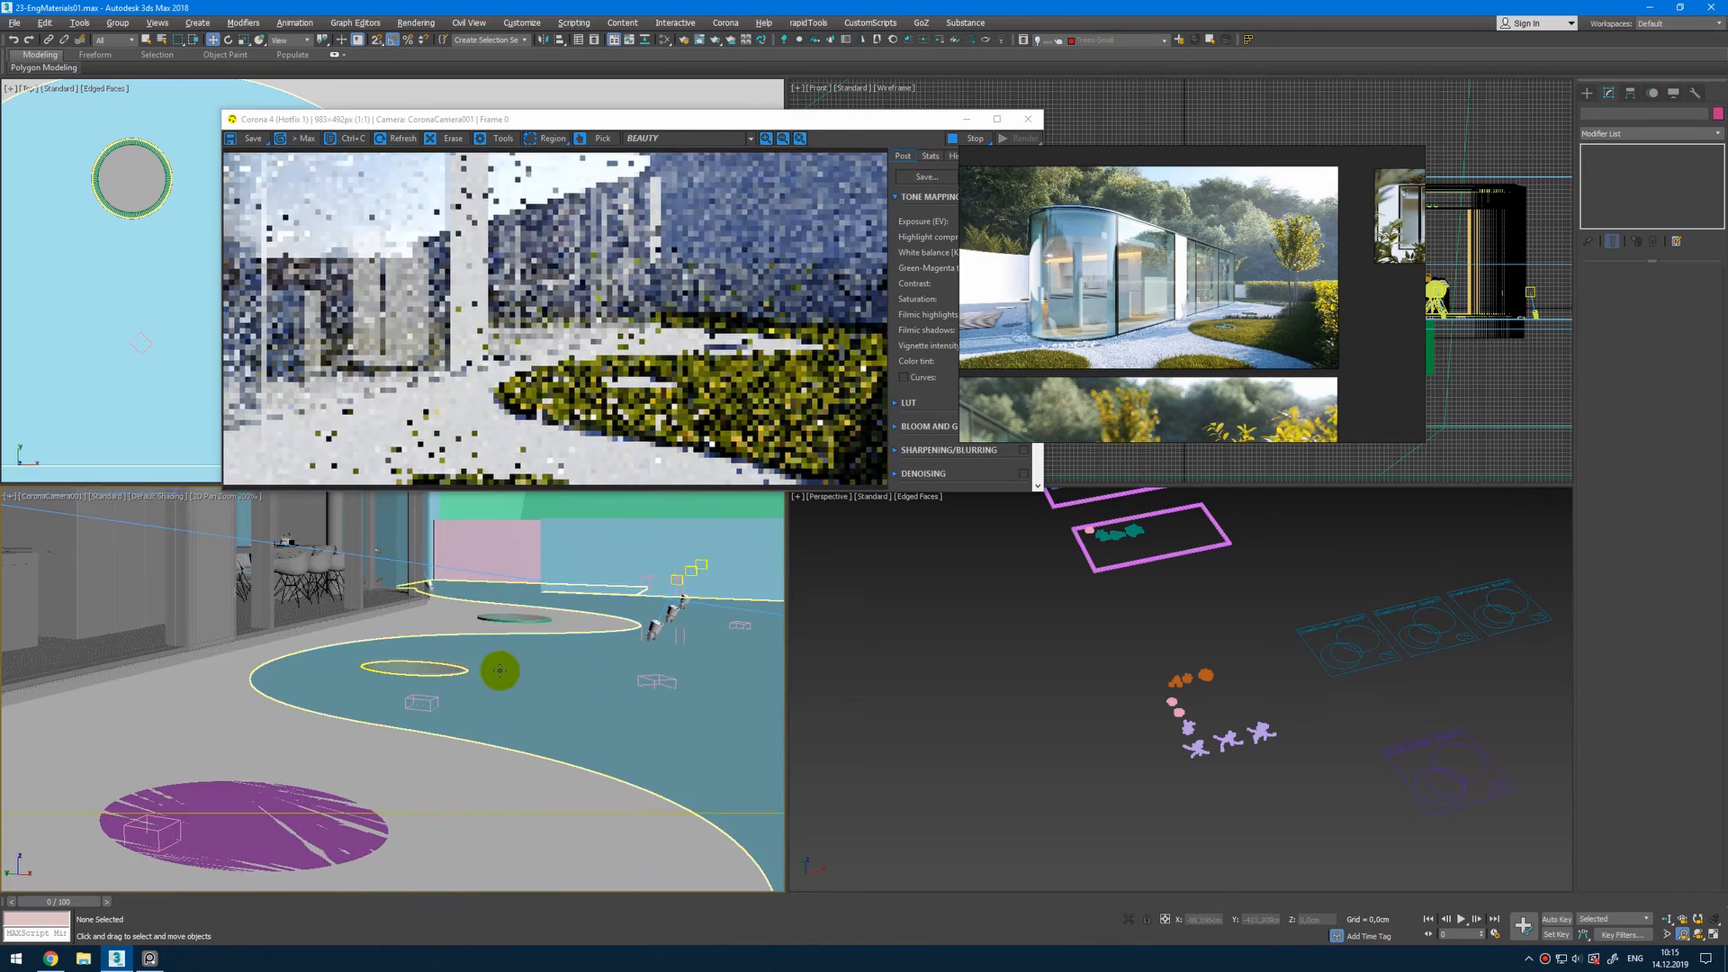
pyautogui.scroll(5, 542, 697)
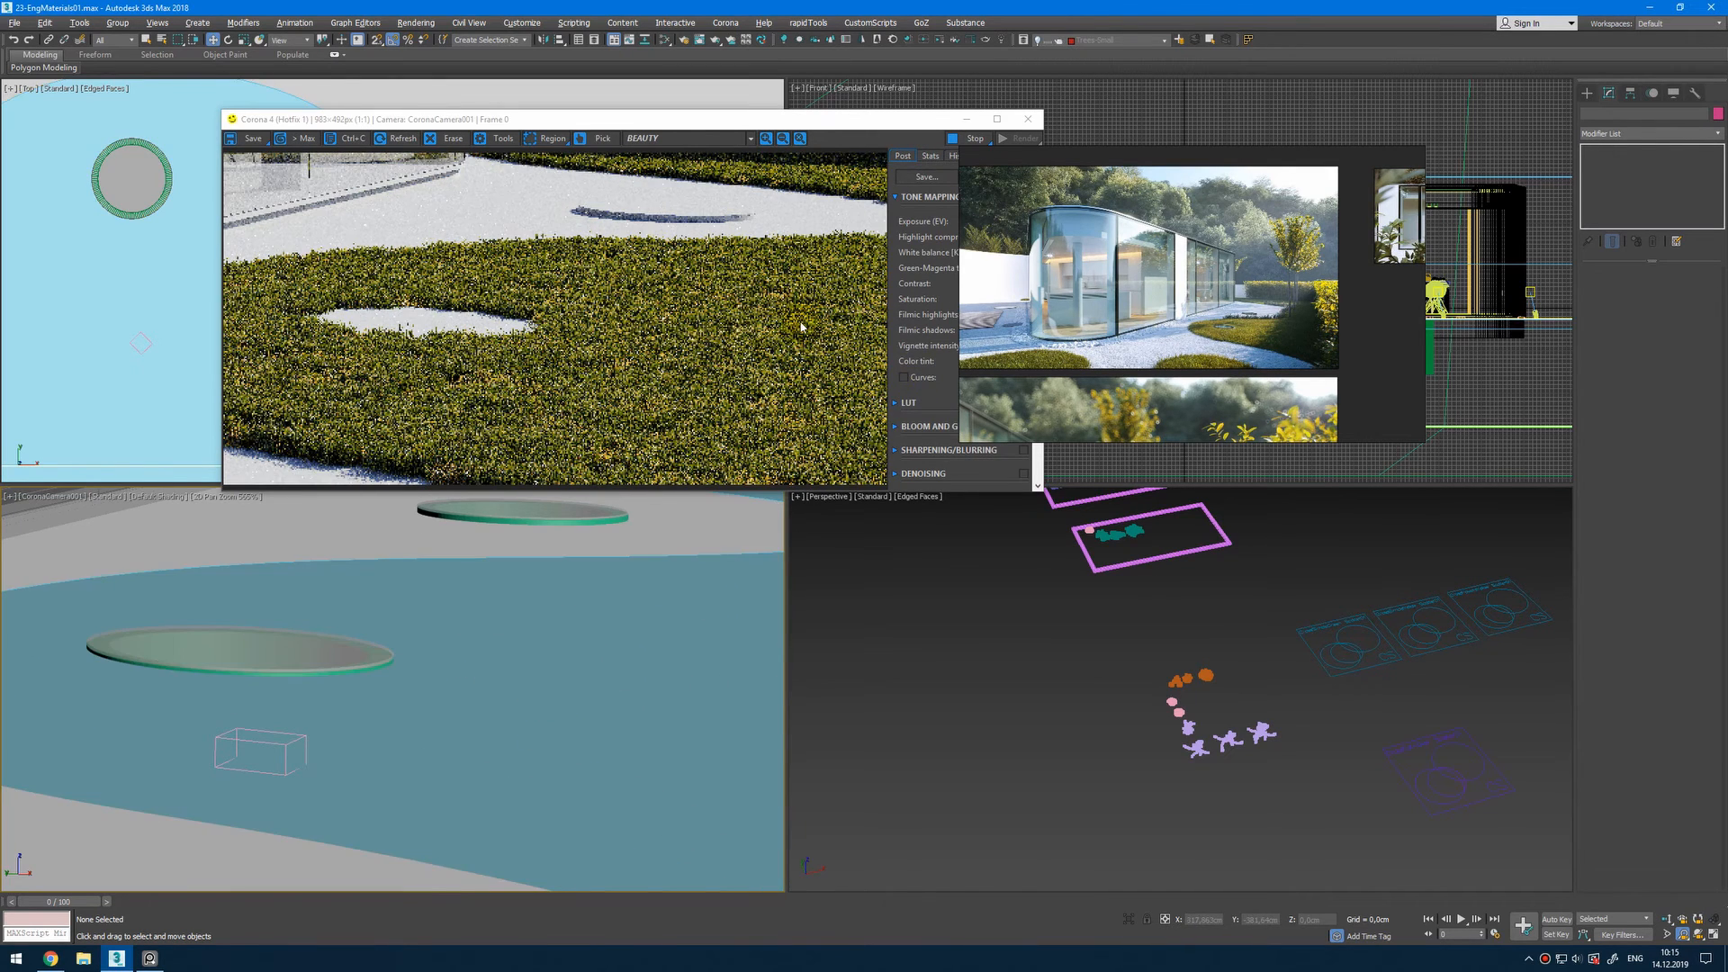
pyautogui.moveTo(820, 119); pyautogui.dragTo(674, 115)
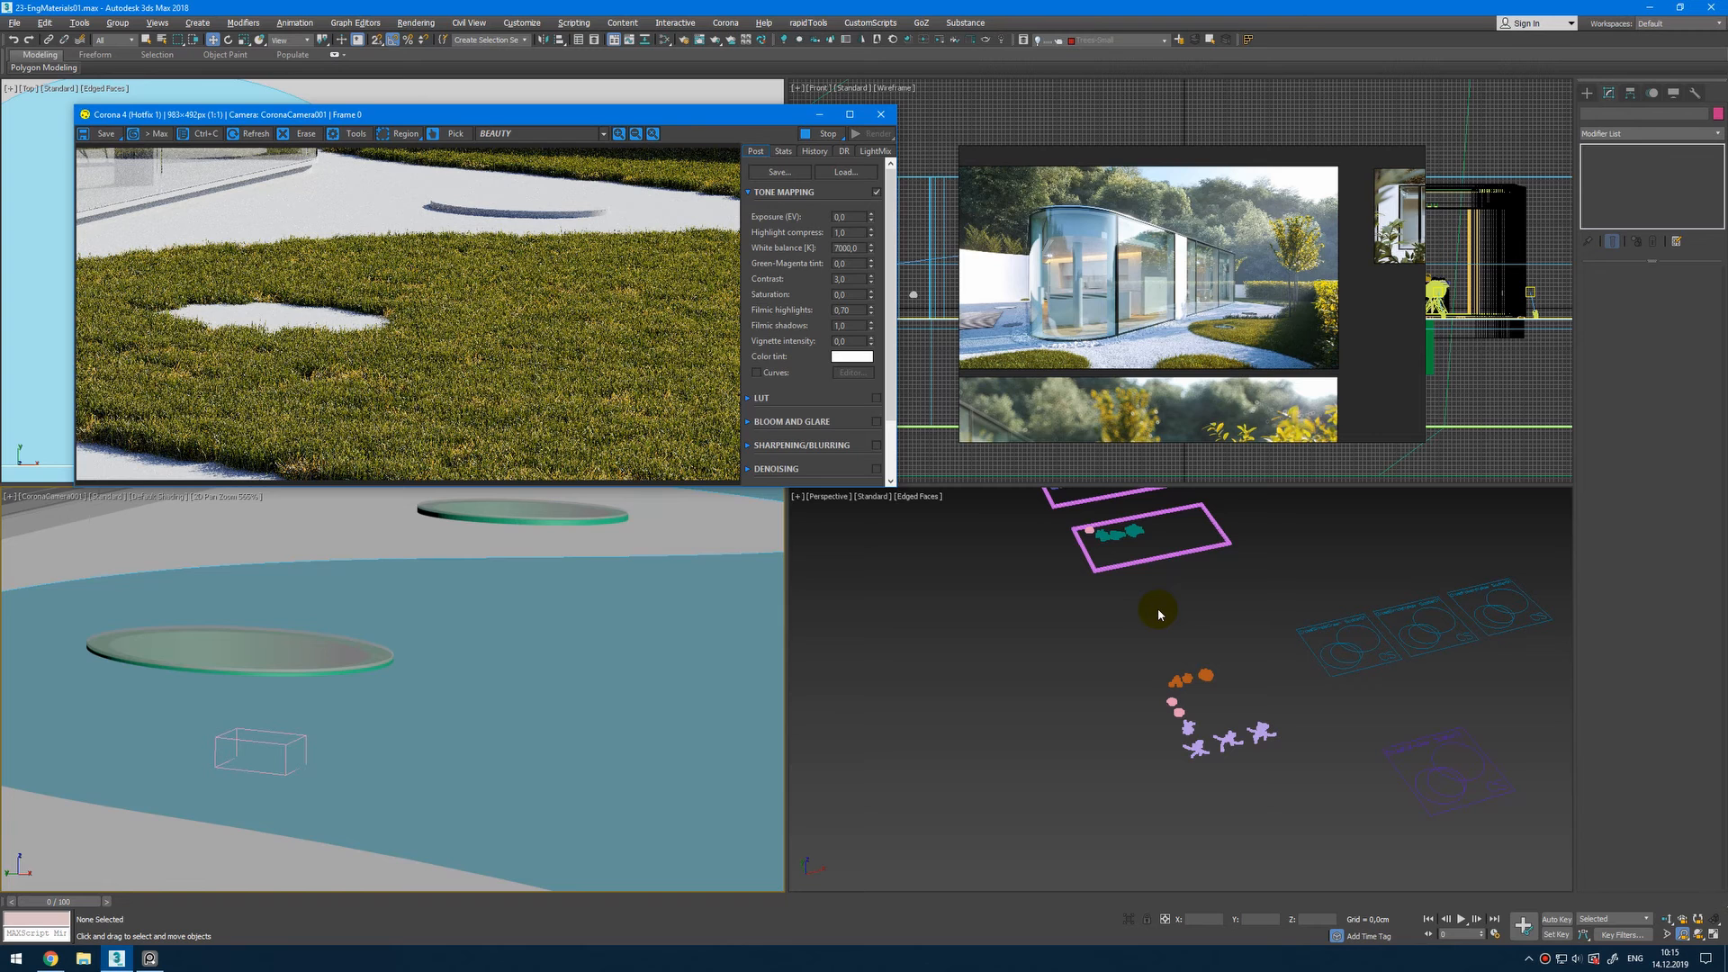
# Step: Select the yellow flower grass proxies used by GrassFlowersYellow Scatter01 and load their material below the others in the Grass view
pyautogui.click(1521, 613)
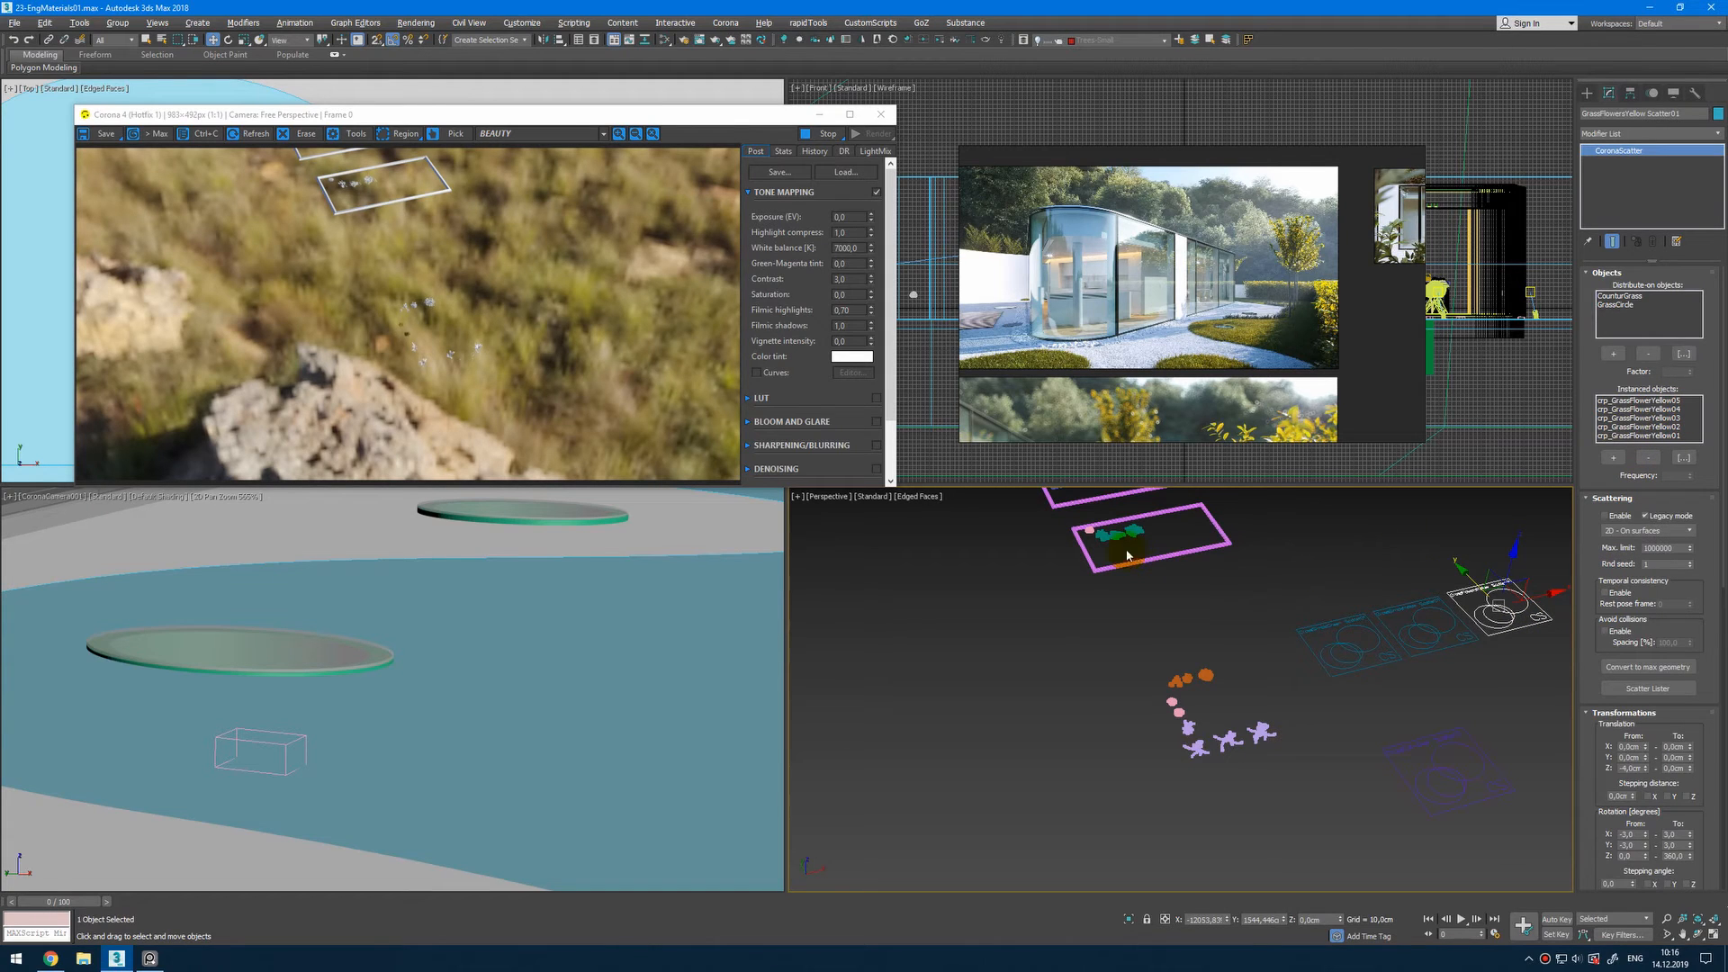
pyautogui.moveTo(1173, 635); pyautogui.dragTo(1152, 717, button='middle')
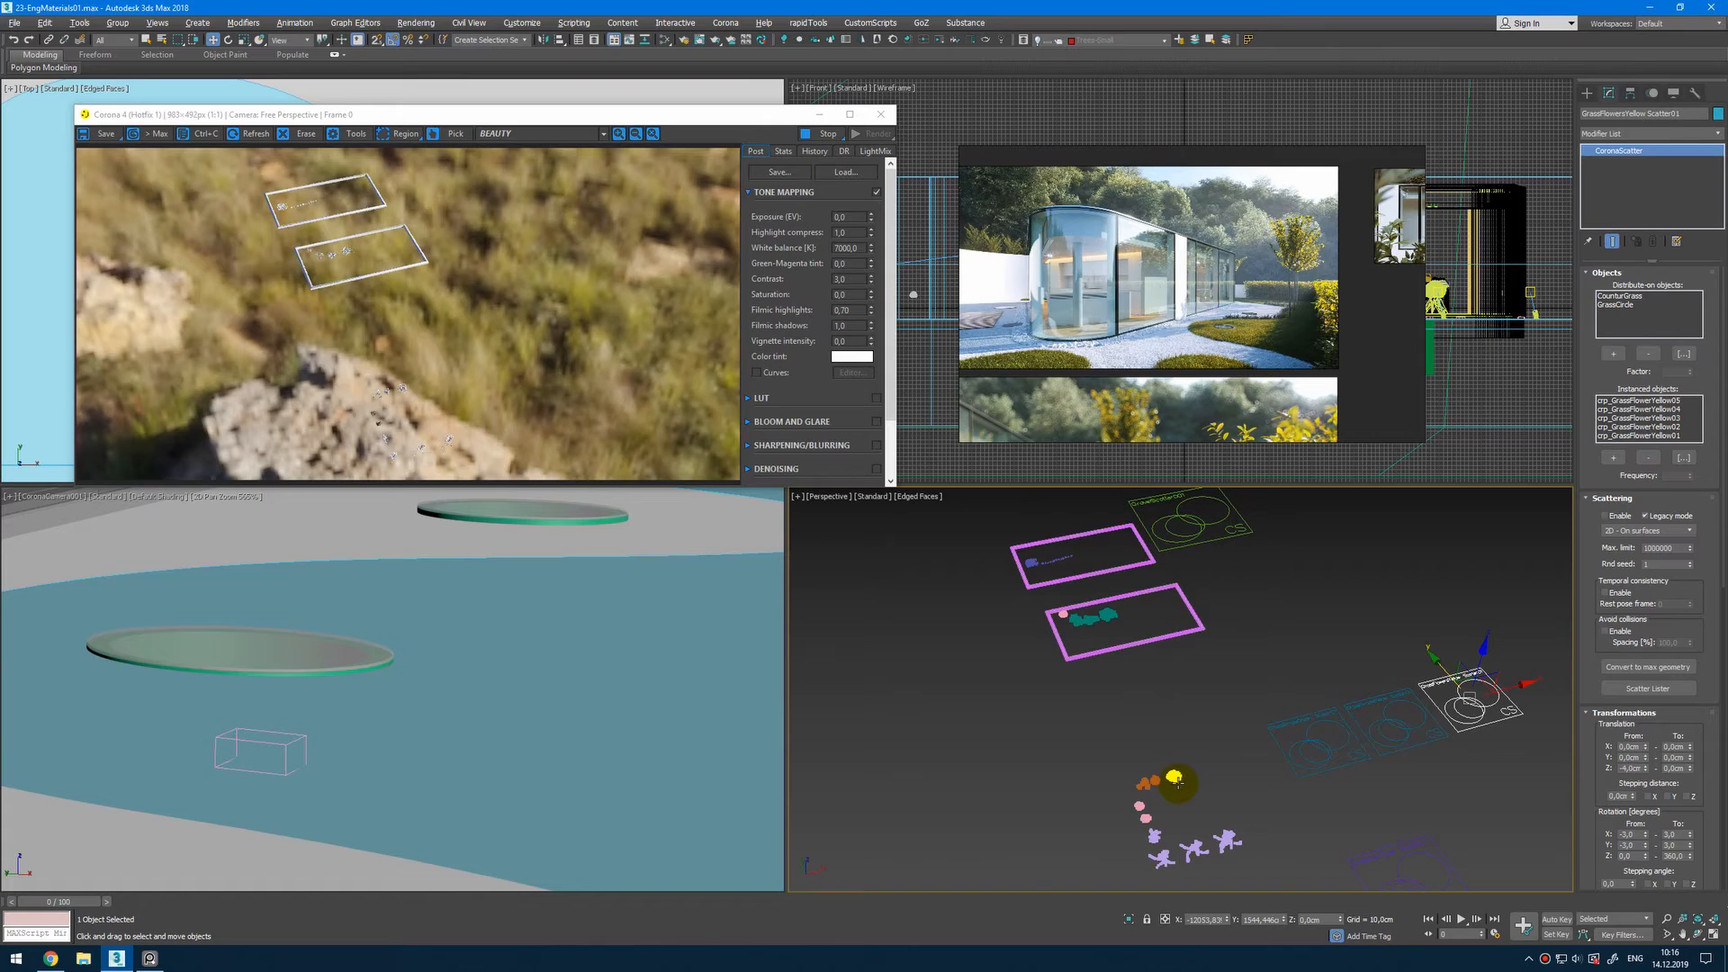
pyautogui.scroll(5, 1174, 780)
pyautogui.moveTo(1034, 729); pyautogui.dragTo(1217, 800)
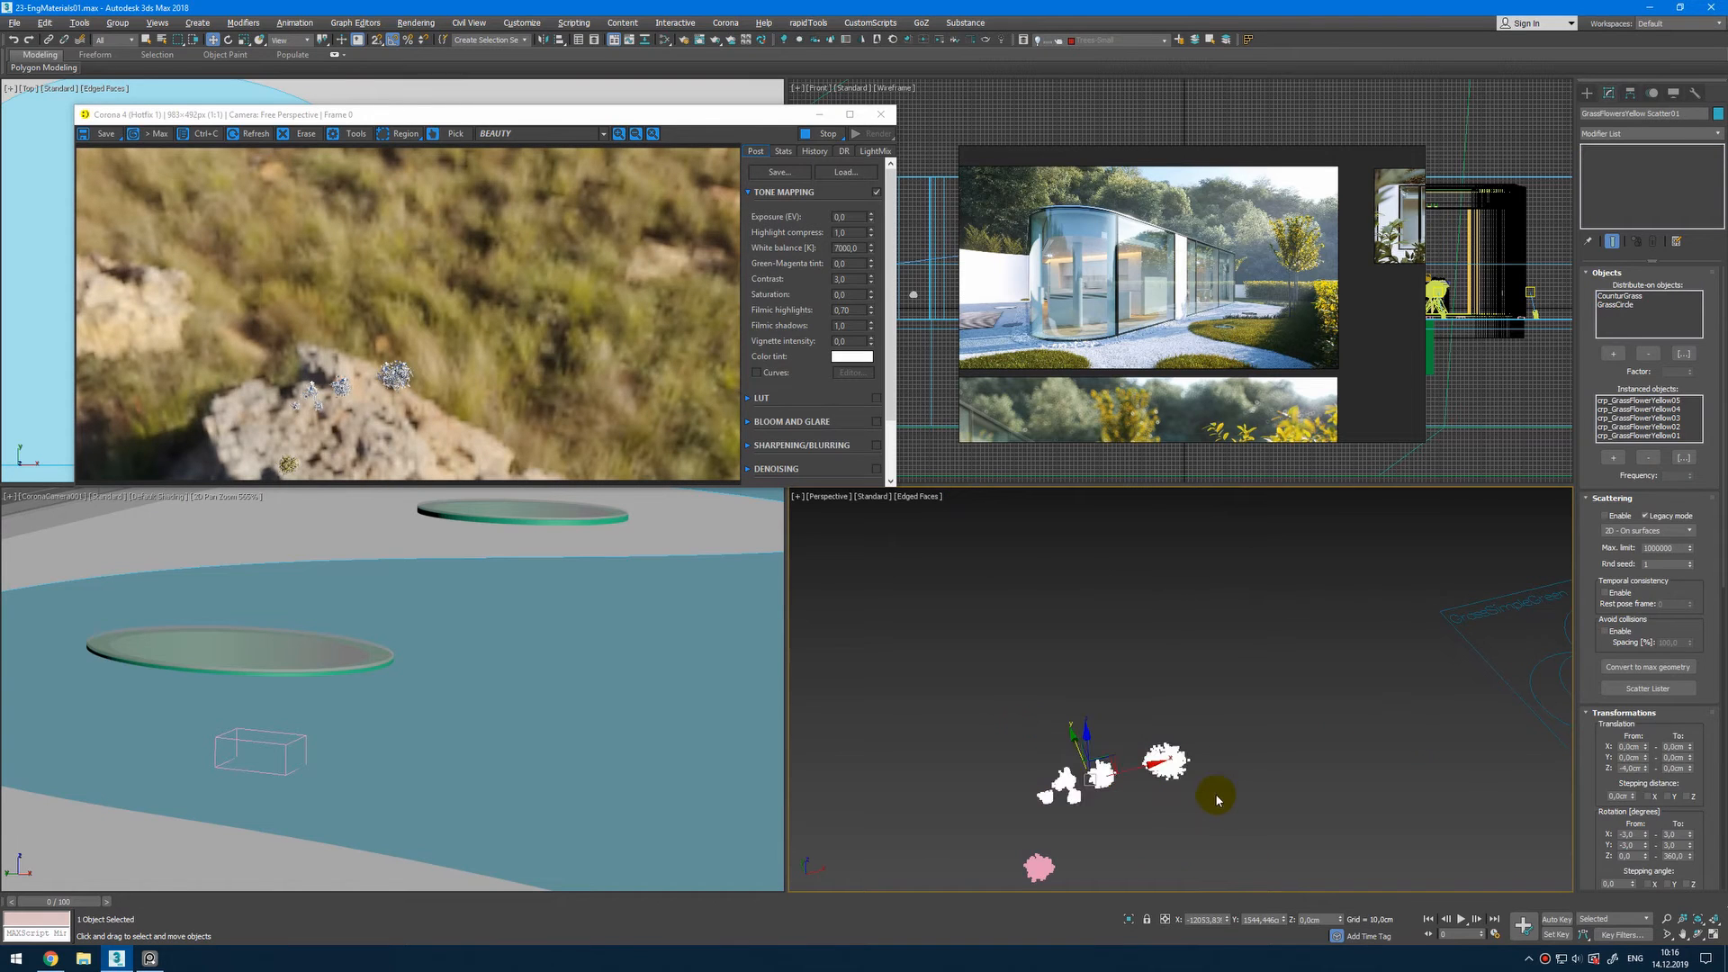
pyautogui.press('m')
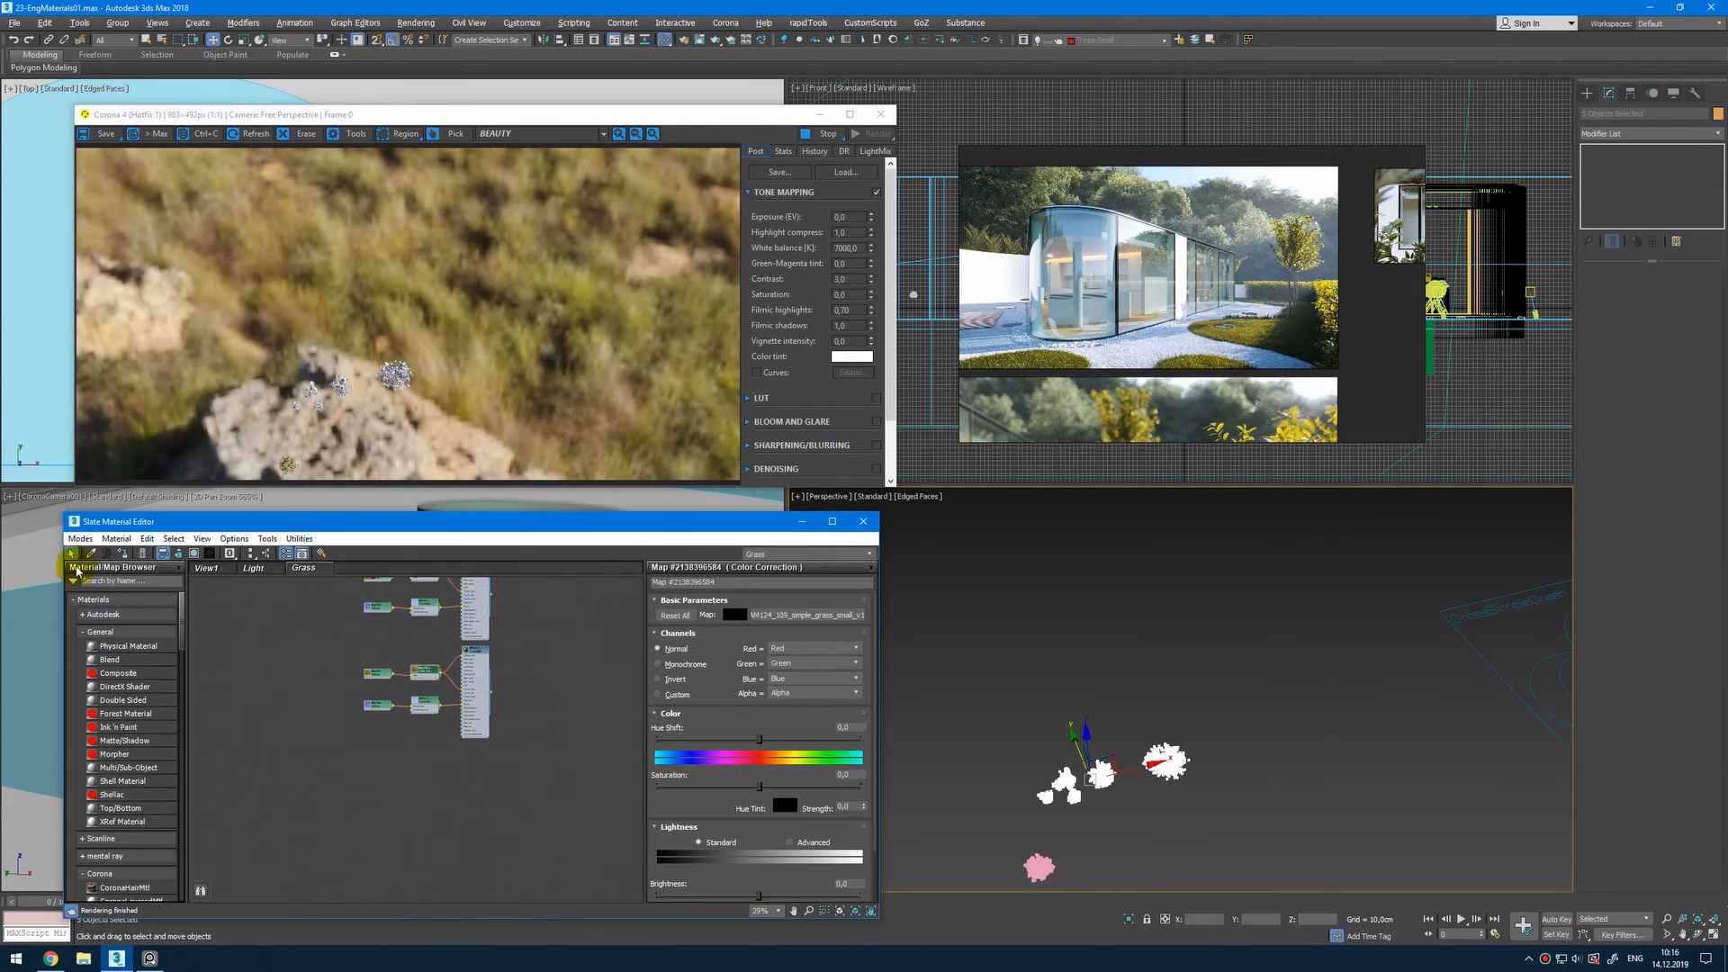
pyautogui.click(1155, 754)
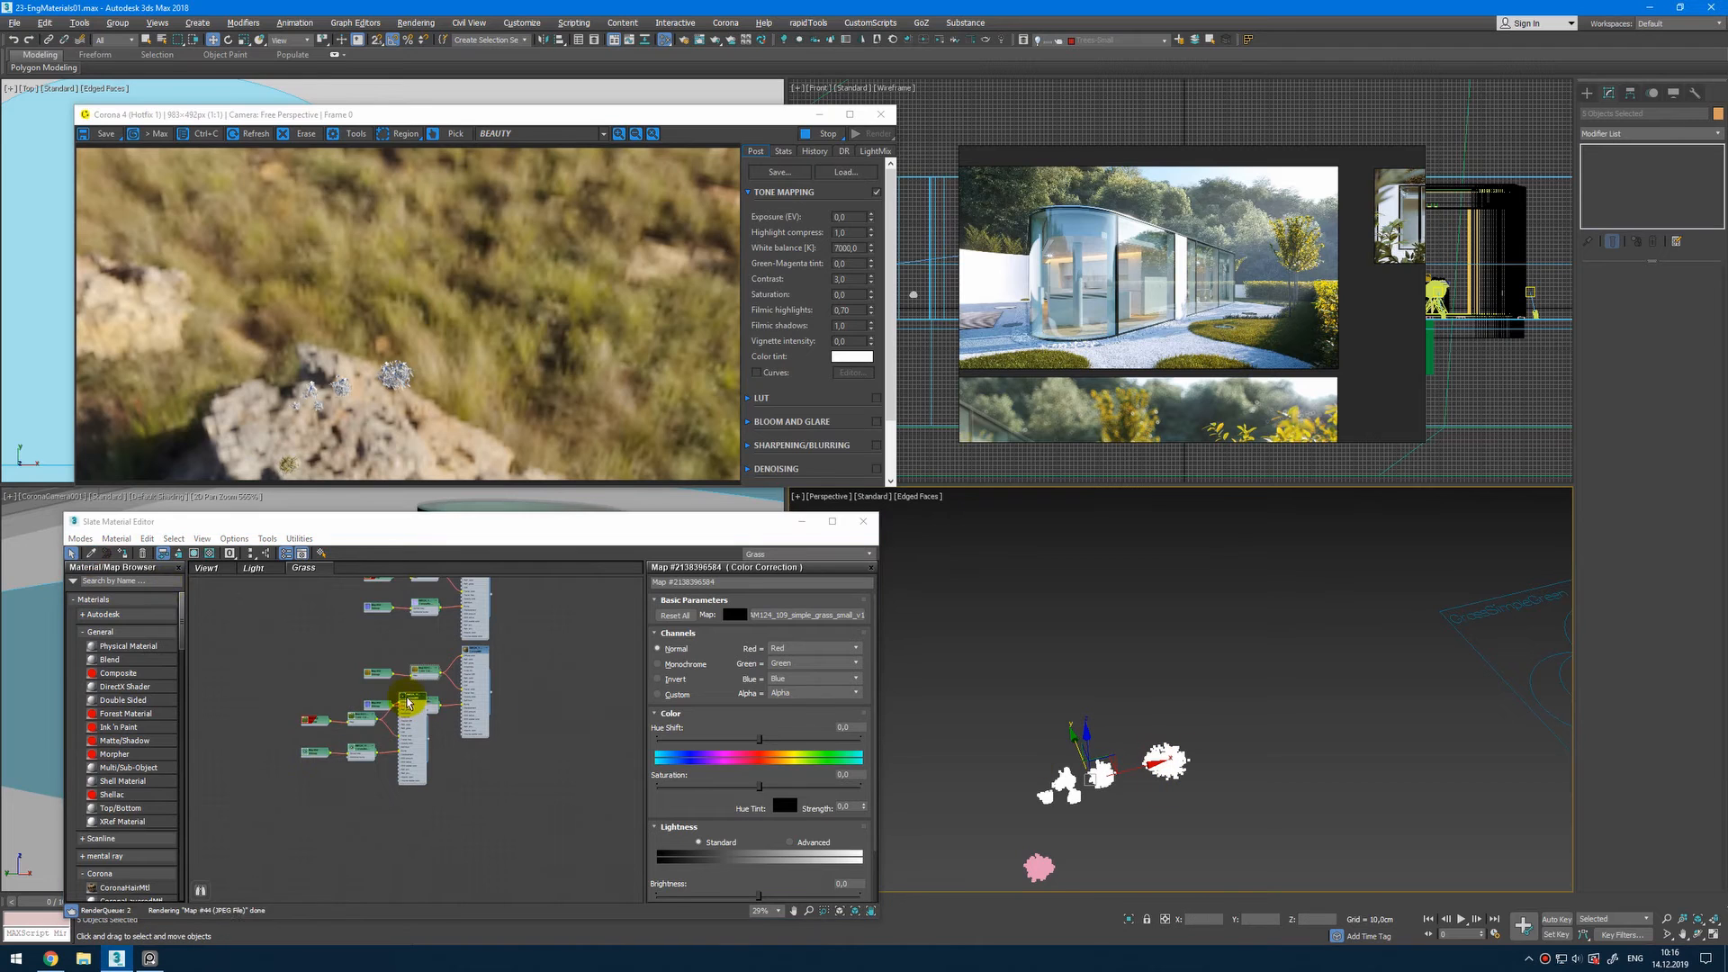
pyautogui.moveTo(416, 706); pyautogui.dragTo(475, 753)
# Step: Exclude the selected flower grass proxies from the Corona material override
pyautogui.click(682, 41)
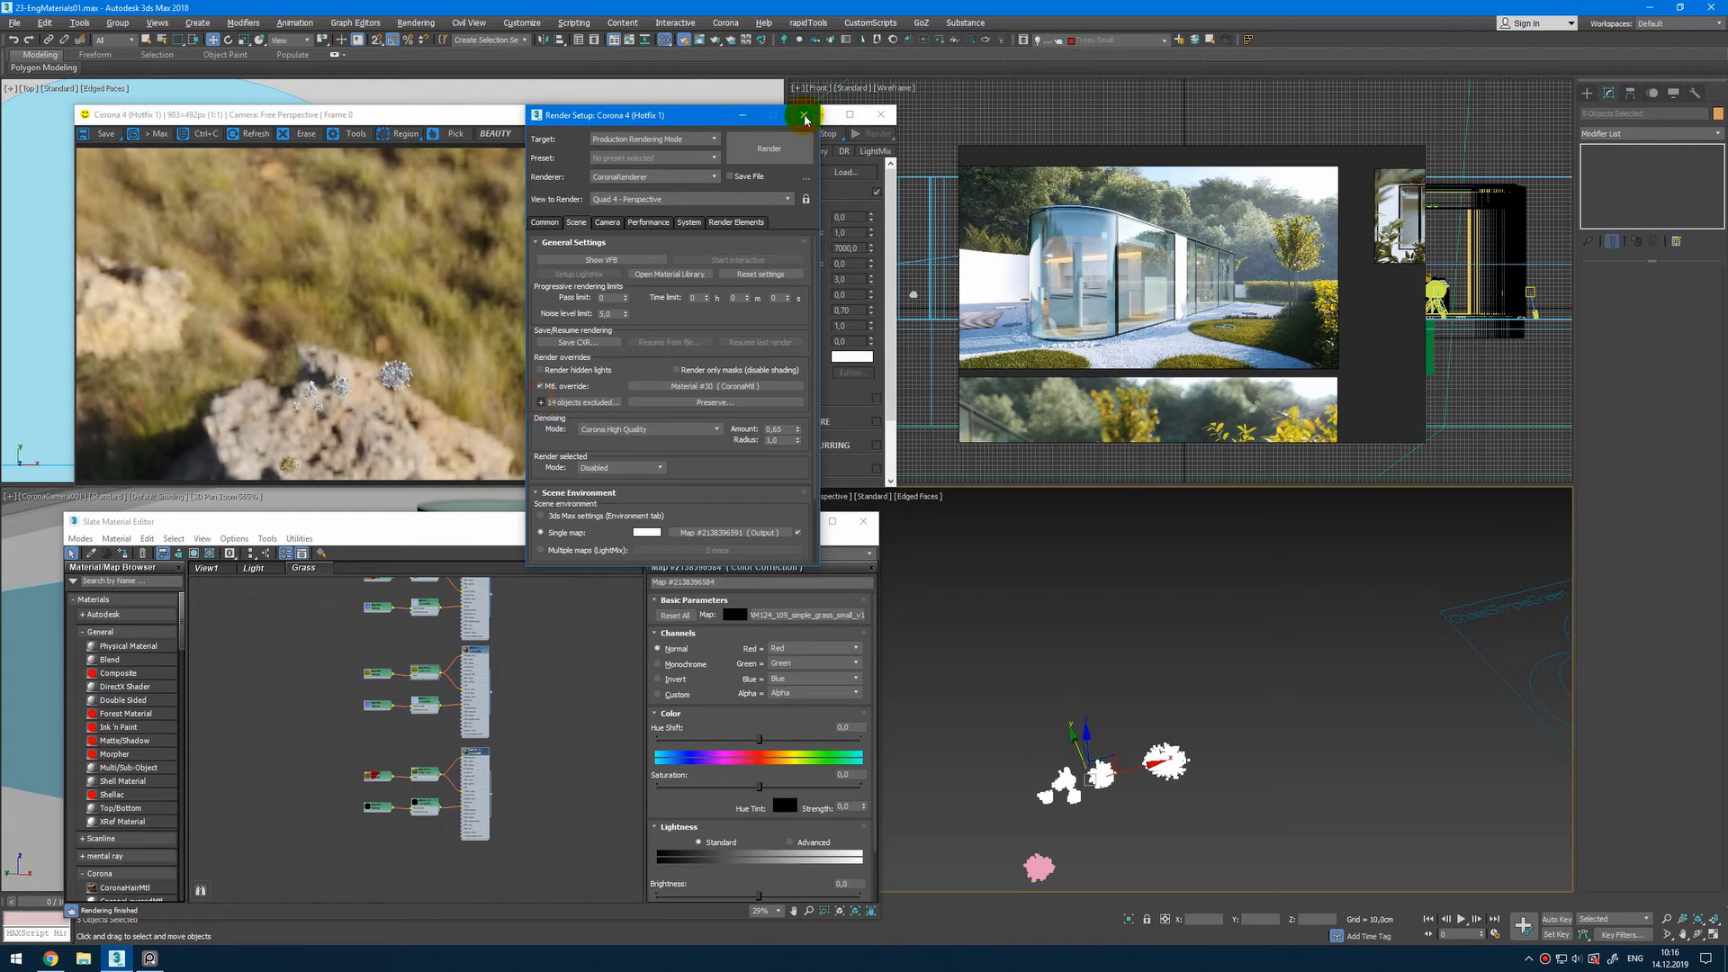
pyautogui.click(805, 117)
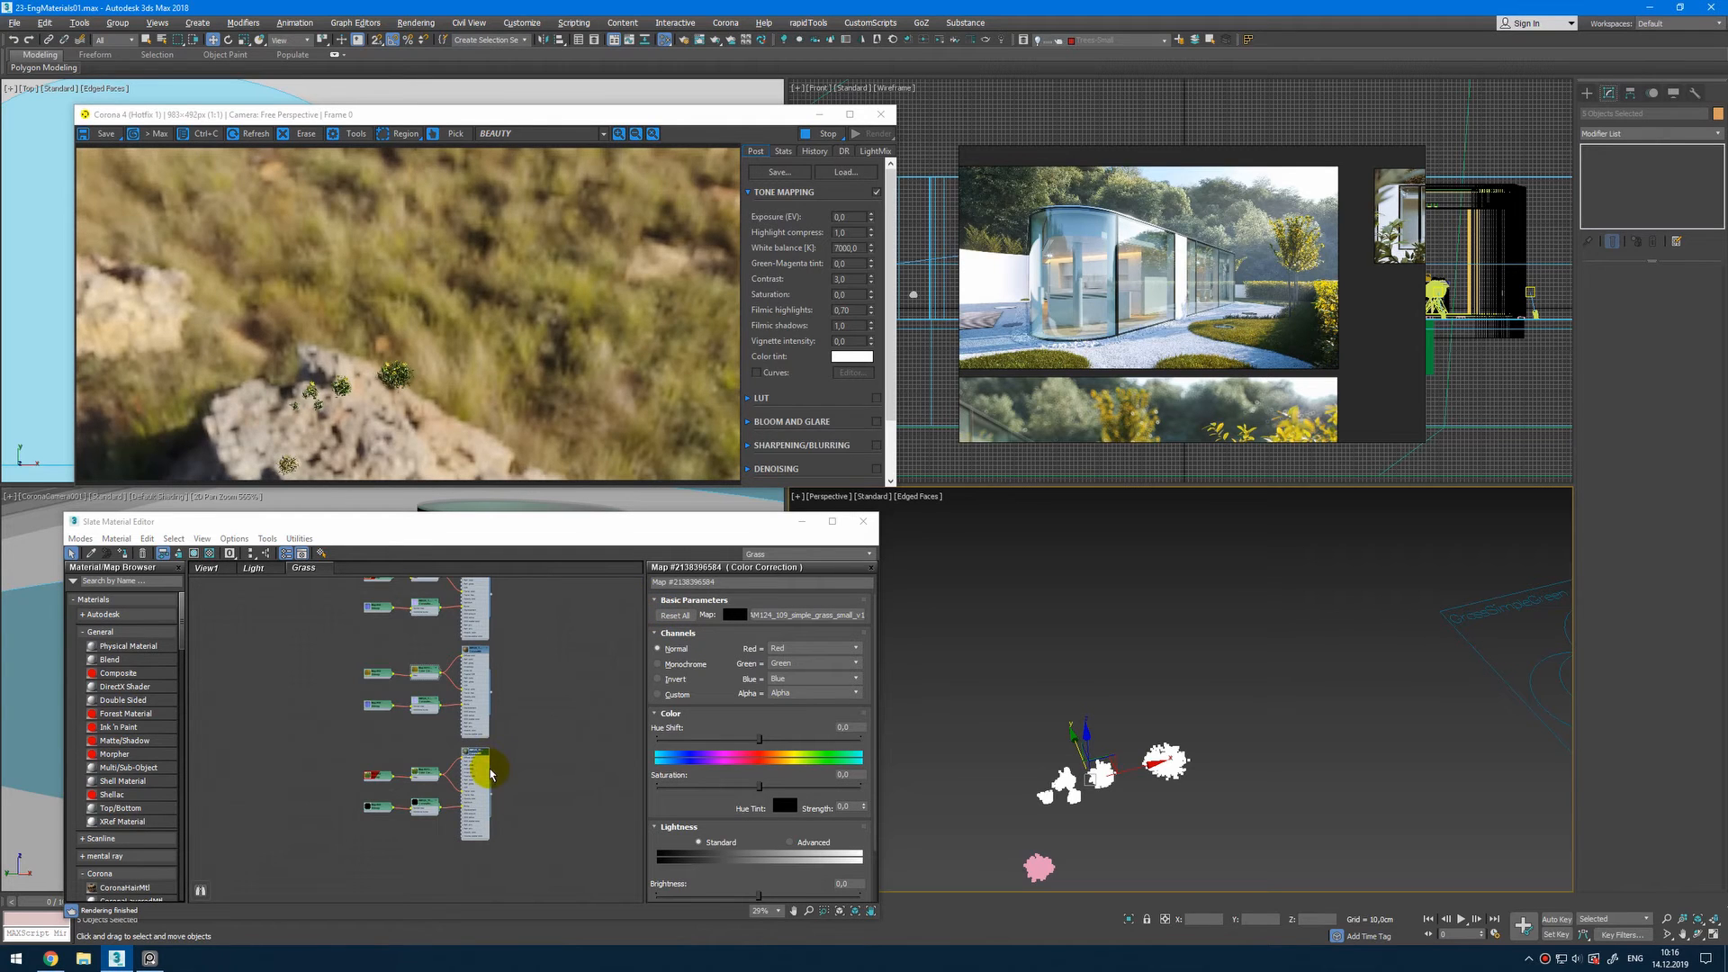
# Step: Maximize the camera viewport and enable the GrassFlowersYellow Scatter01 scatter in the Corona Lister
pyautogui.scroll(5, 480, 765)
pyautogui.rightClick(38, 663)
pyautogui.hotkey('alt', 'w')
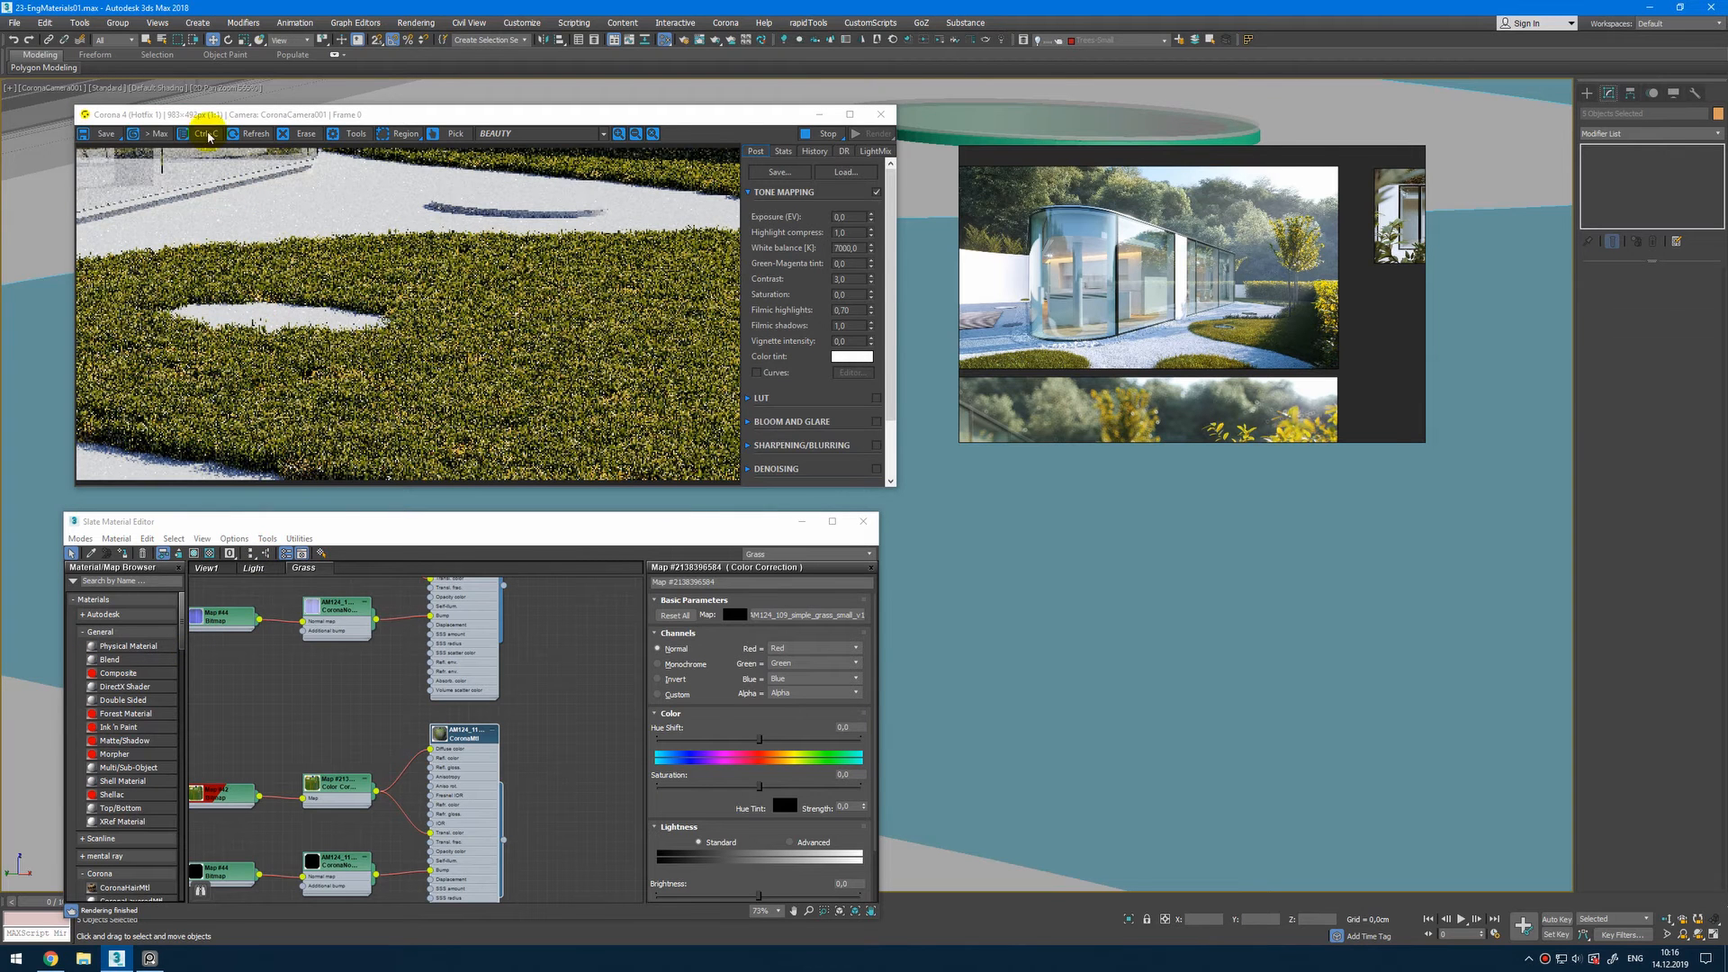
pyautogui.click(846, 40)
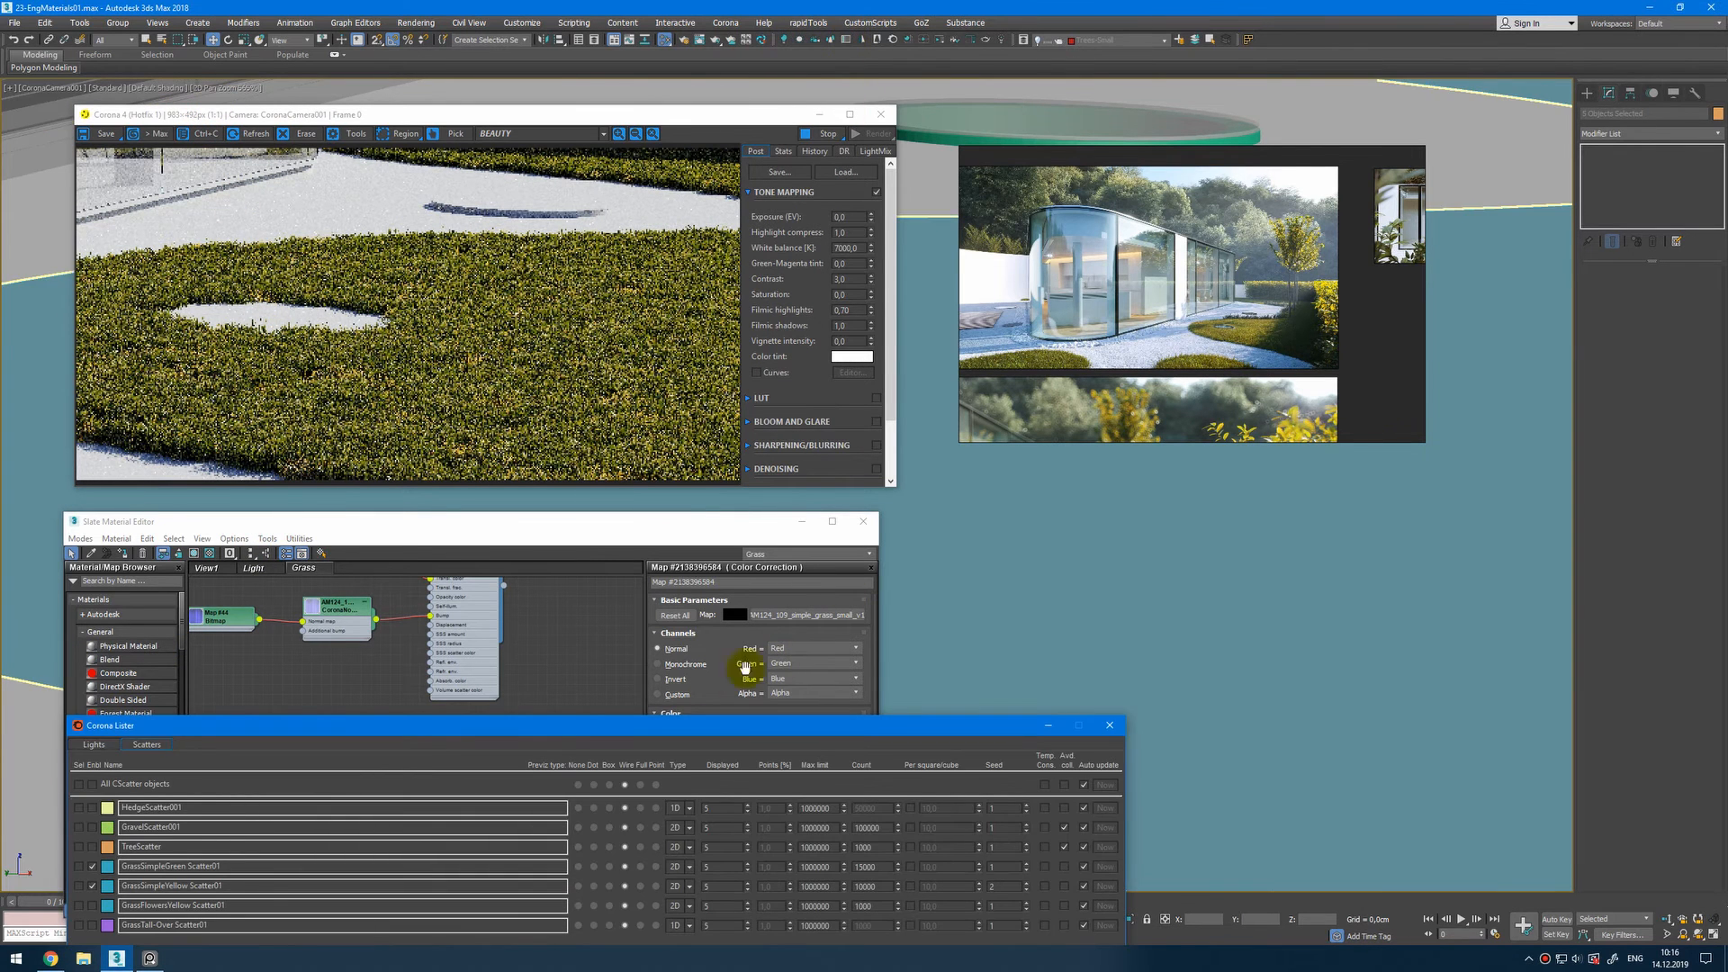
pyautogui.moveTo(648, 717); pyautogui.dragTo(962, 387)
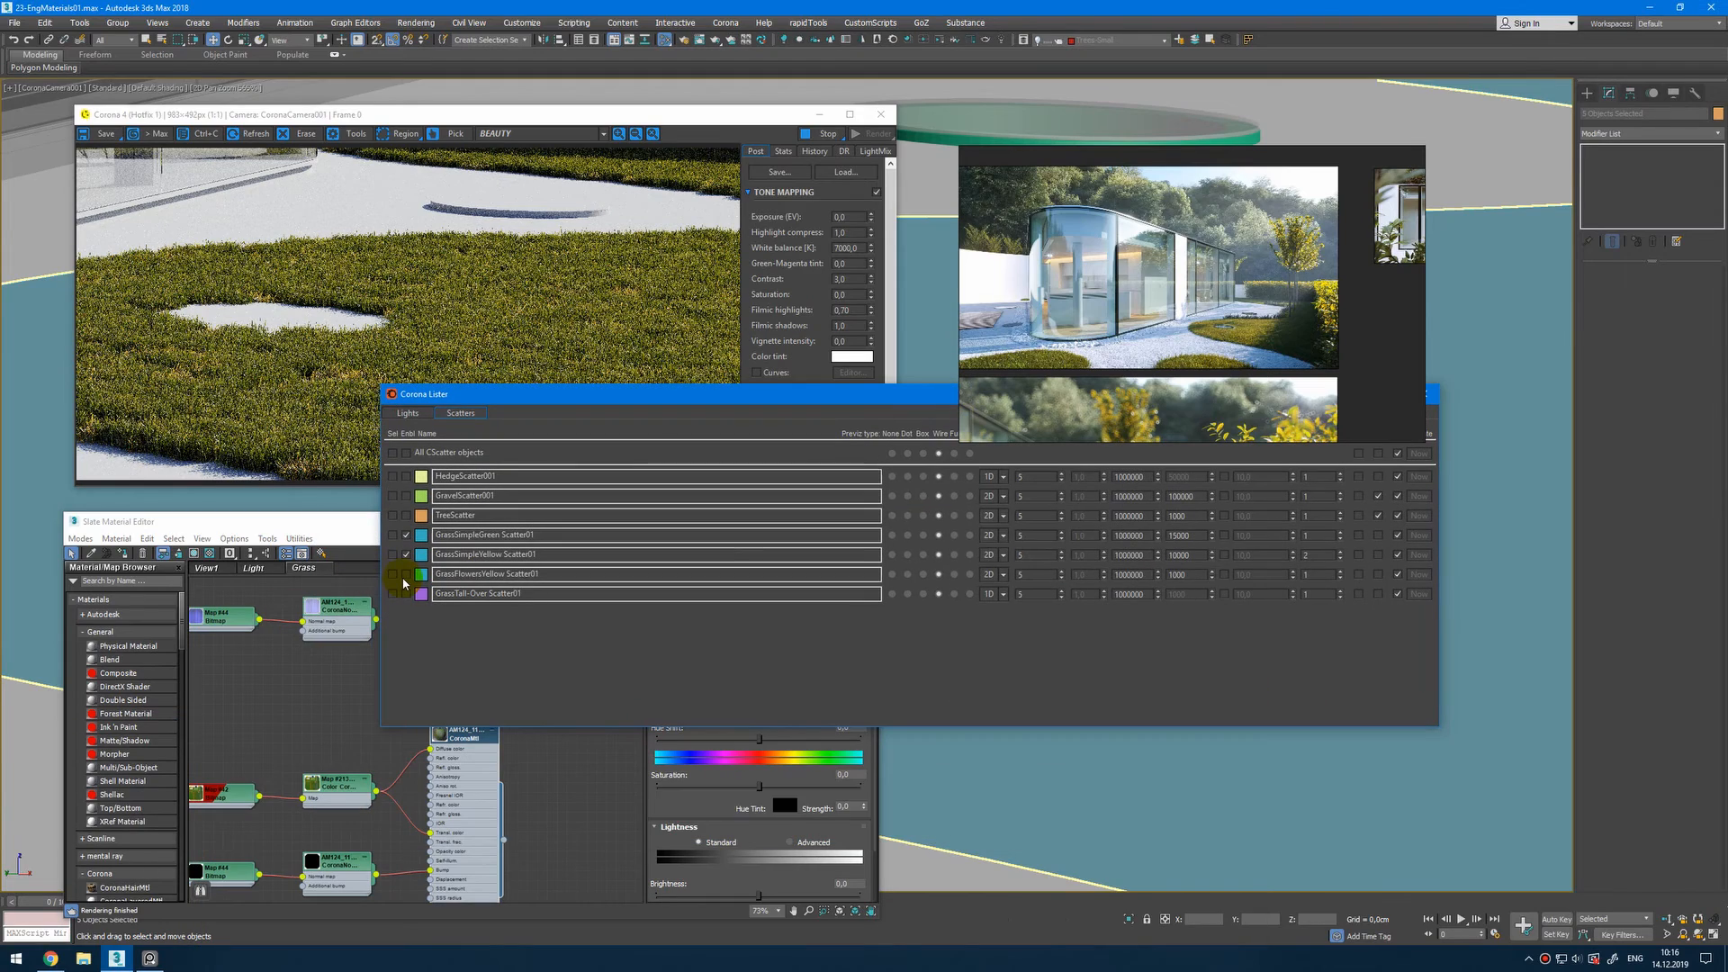
pyautogui.click(406, 574)
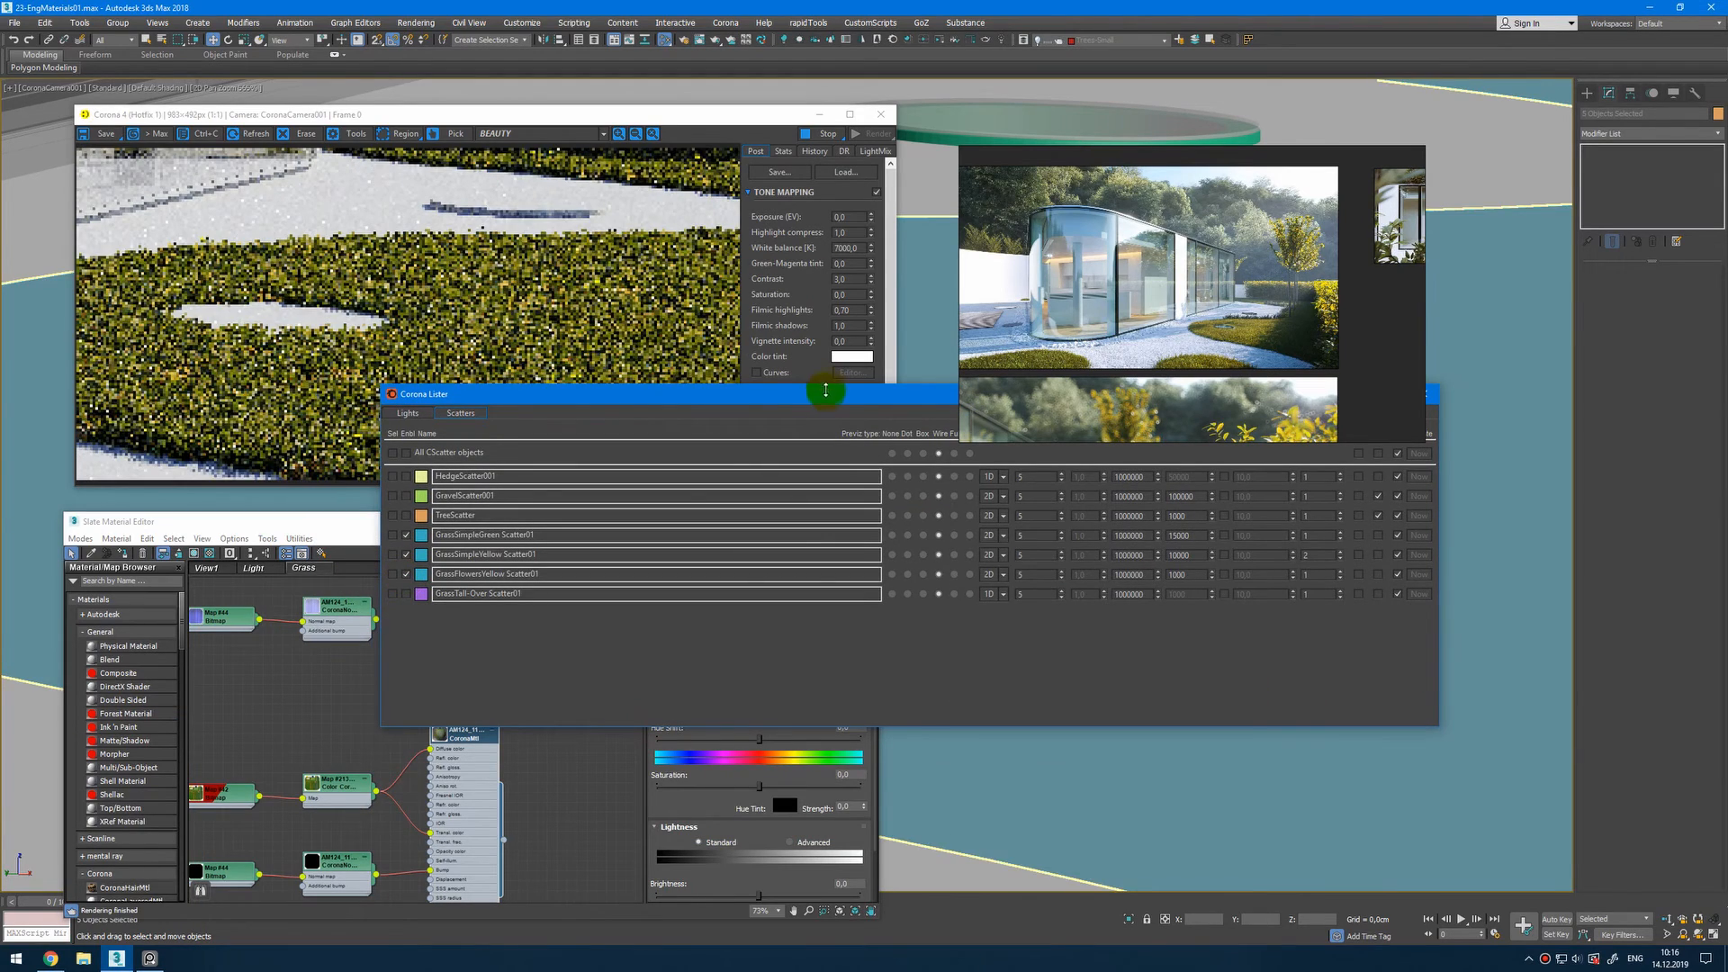
pyautogui.moveTo(821, 394); pyautogui.dragTo(1012, 576)
# Step: Set the flower grass Color Correction map's hue shift to about -27 and close the material editor
pyautogui.doubleClick(324, 788)
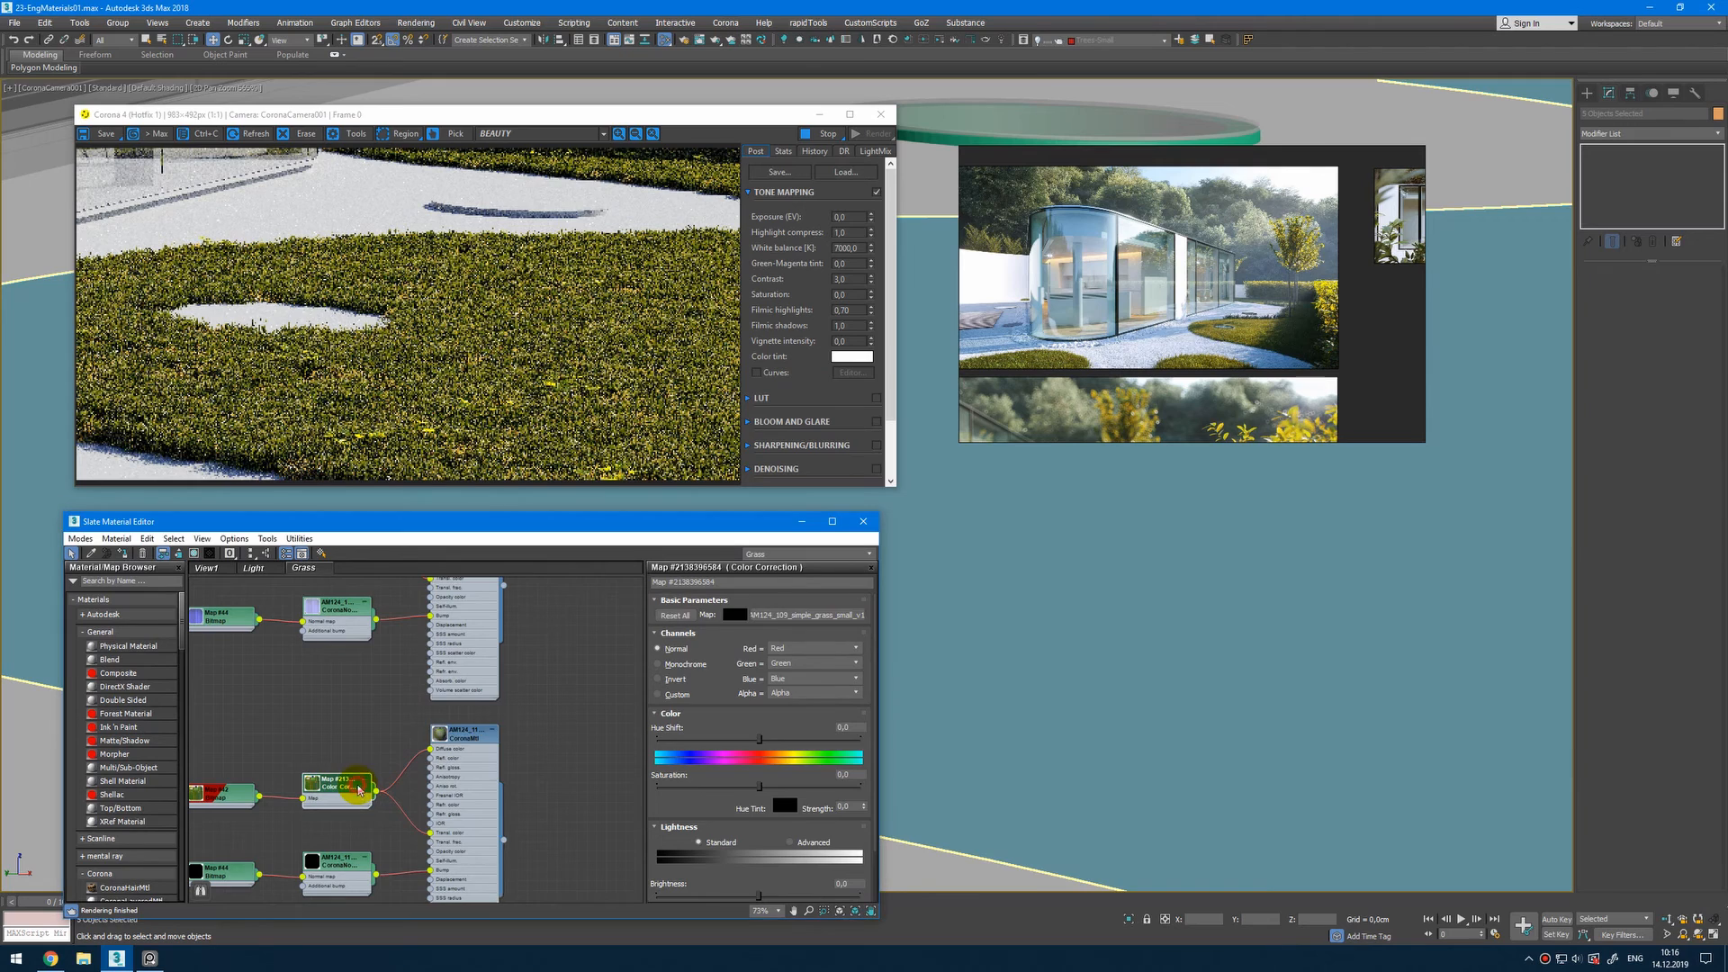
pyautogui.scroll(2, 387, 777)
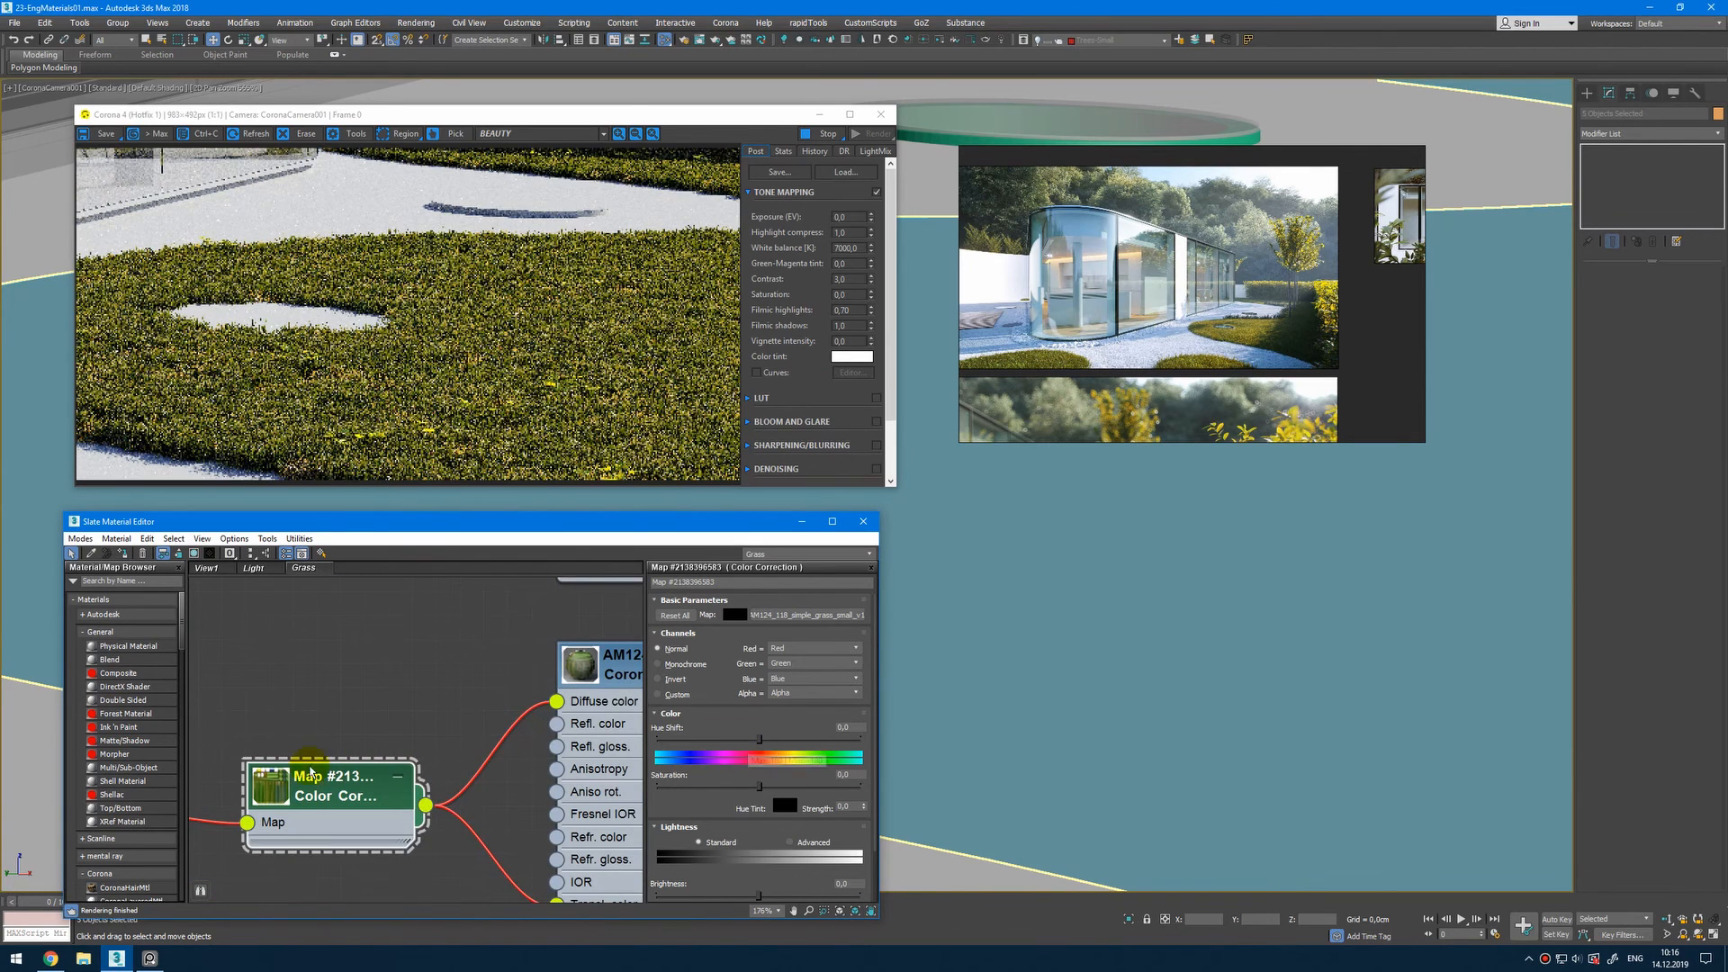
pyautogui.doubleClick(281, 781)
pyautogui.click(742, 738)
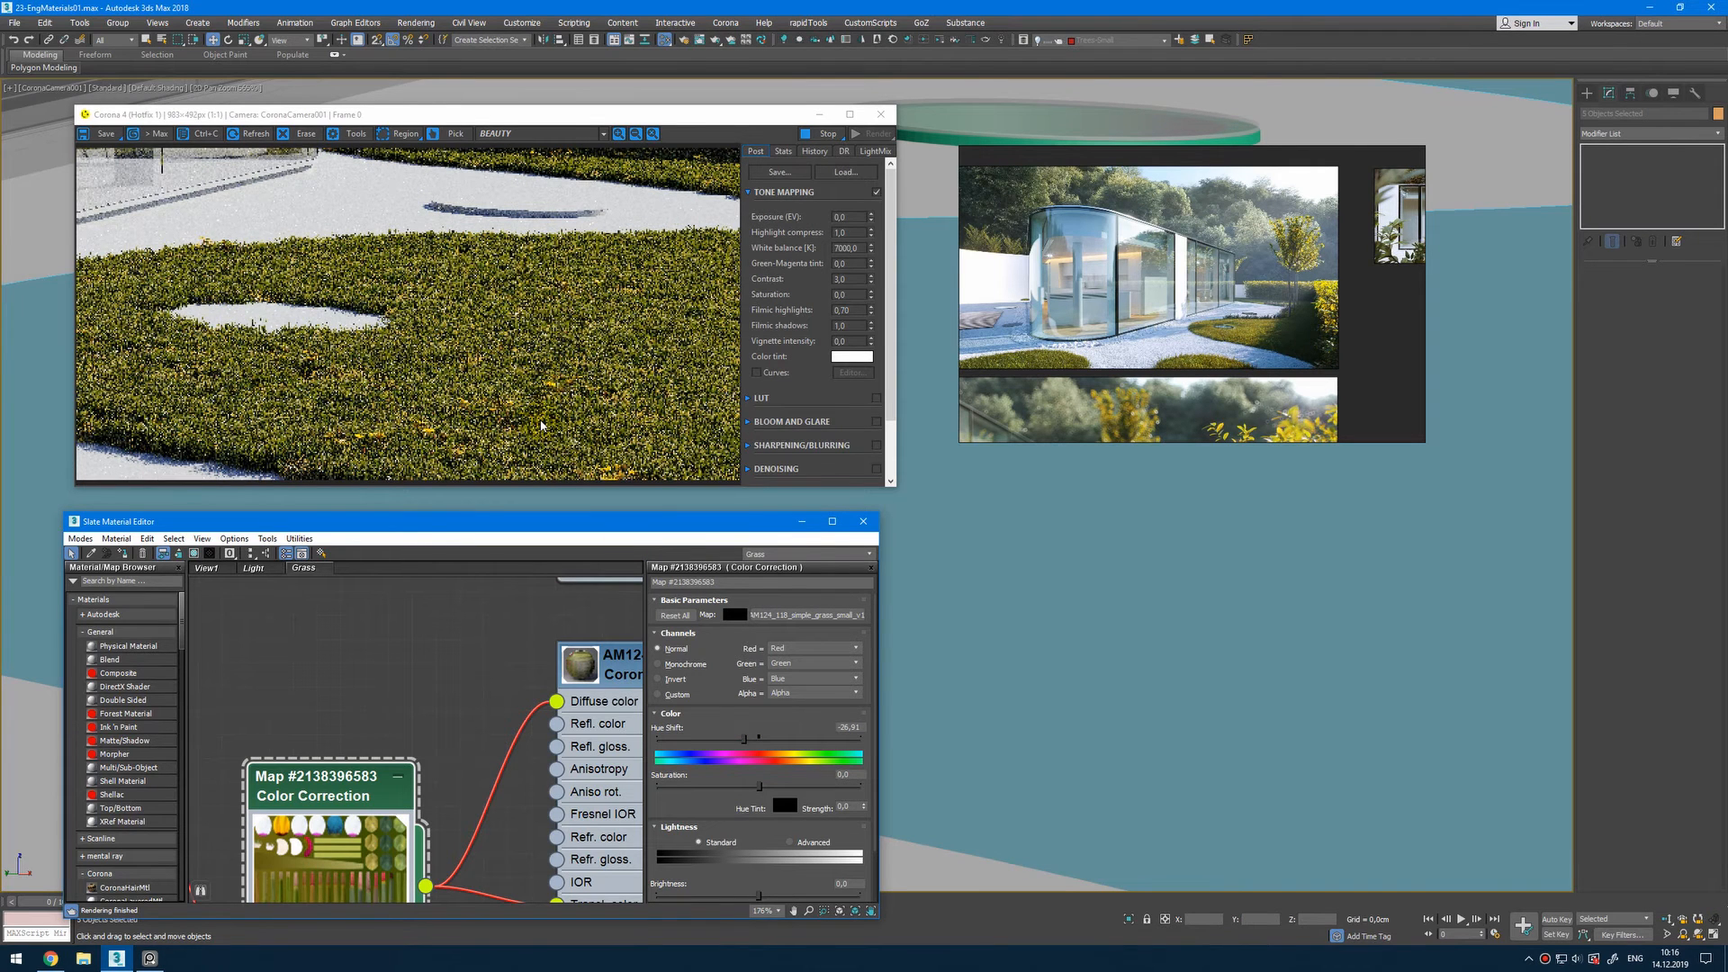
pyautogui.click(863, 521)
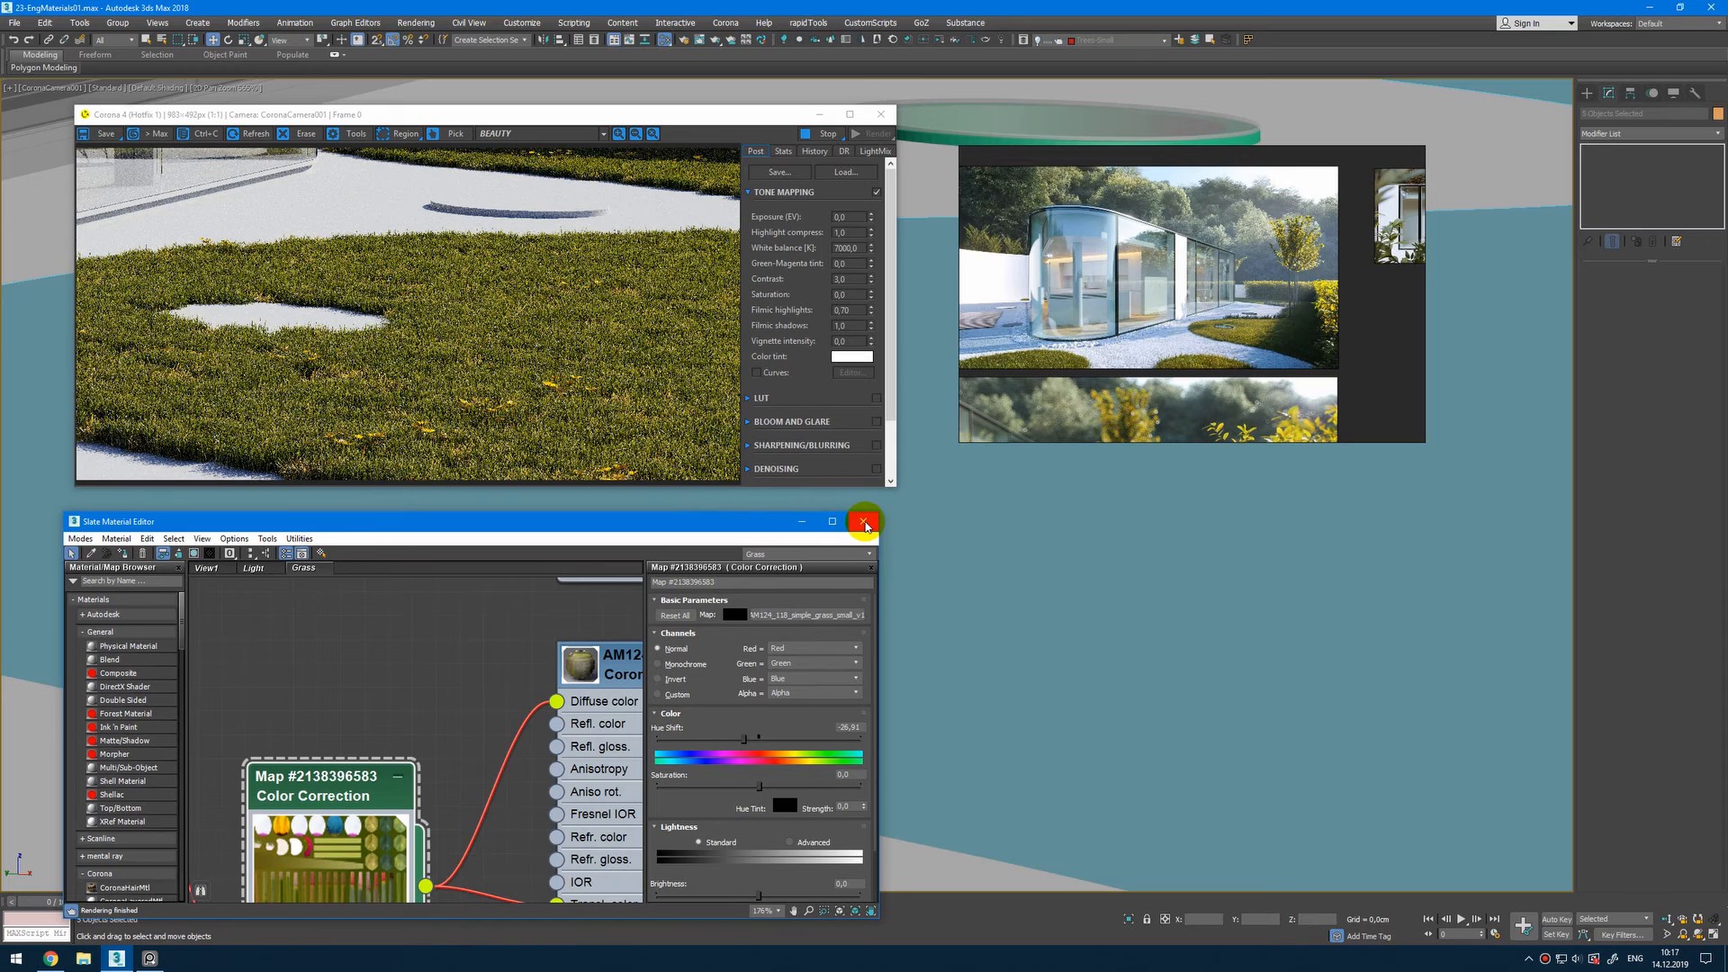
# Step: Raise the scatter counts to 25000 for GrassSimpleGreen Scatter01 and 20000 for GrassSimpleYellow Scatter01
pyautogui.click(553, 566)
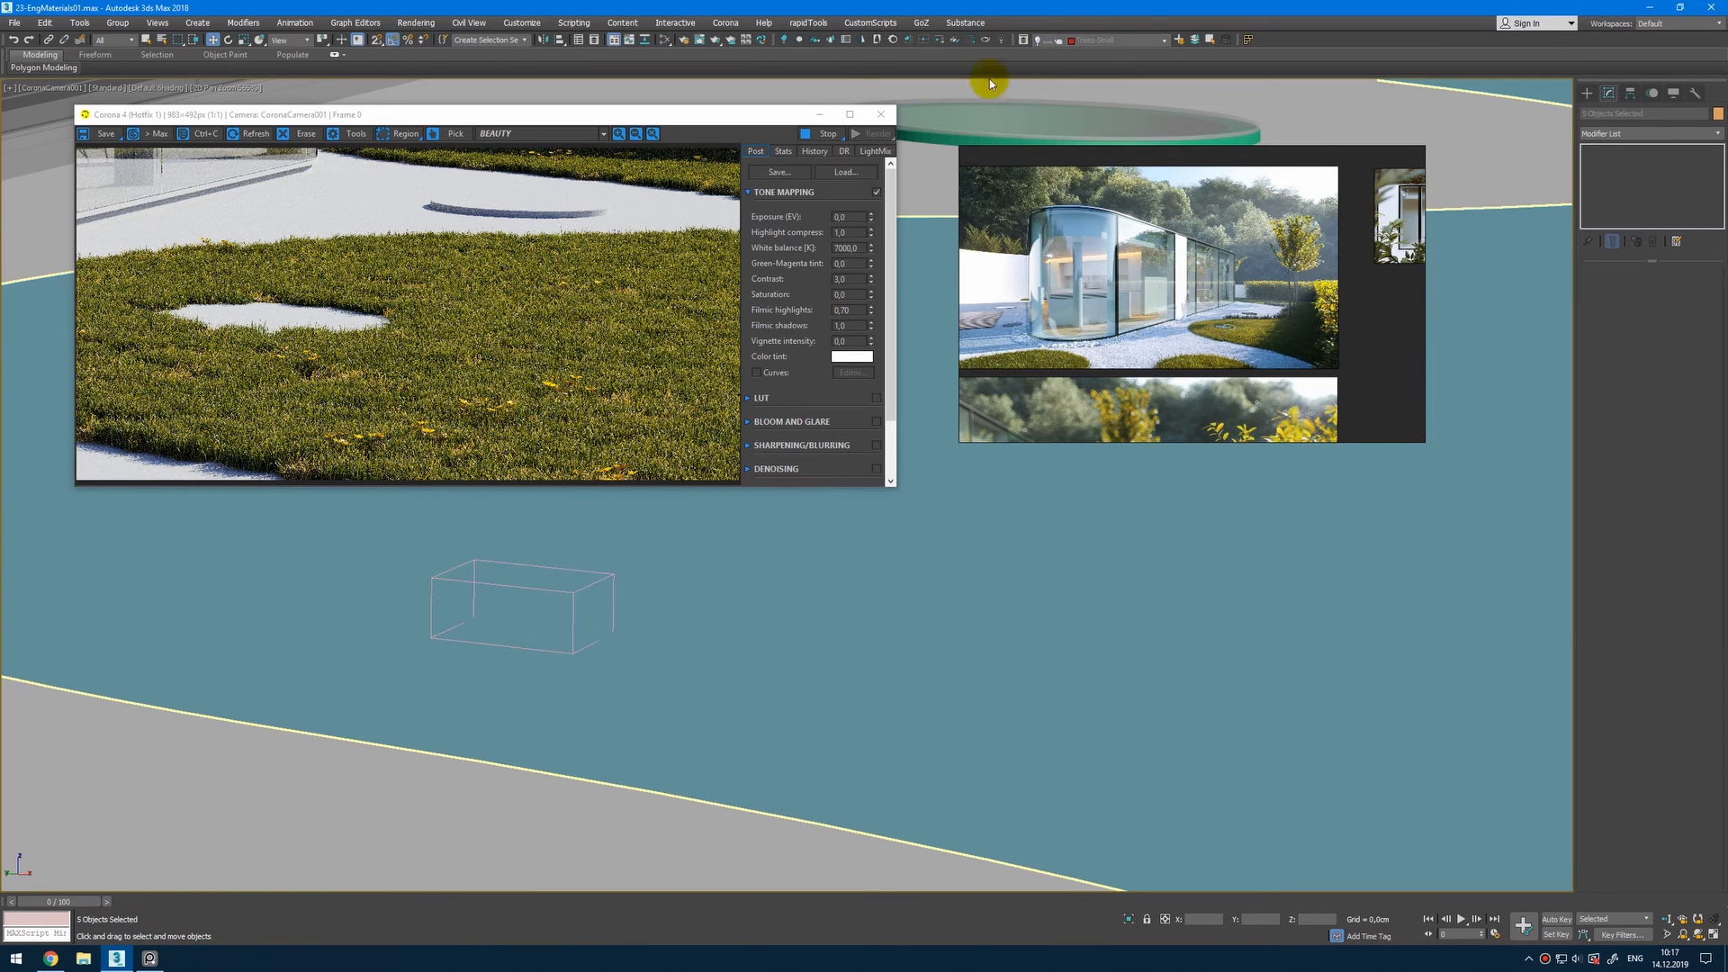
pyautogui.scroll(-2, 432, 606)
pyautogui.moveTo(514, 646); pyautogui.dragTo(506, 579, button='middle')
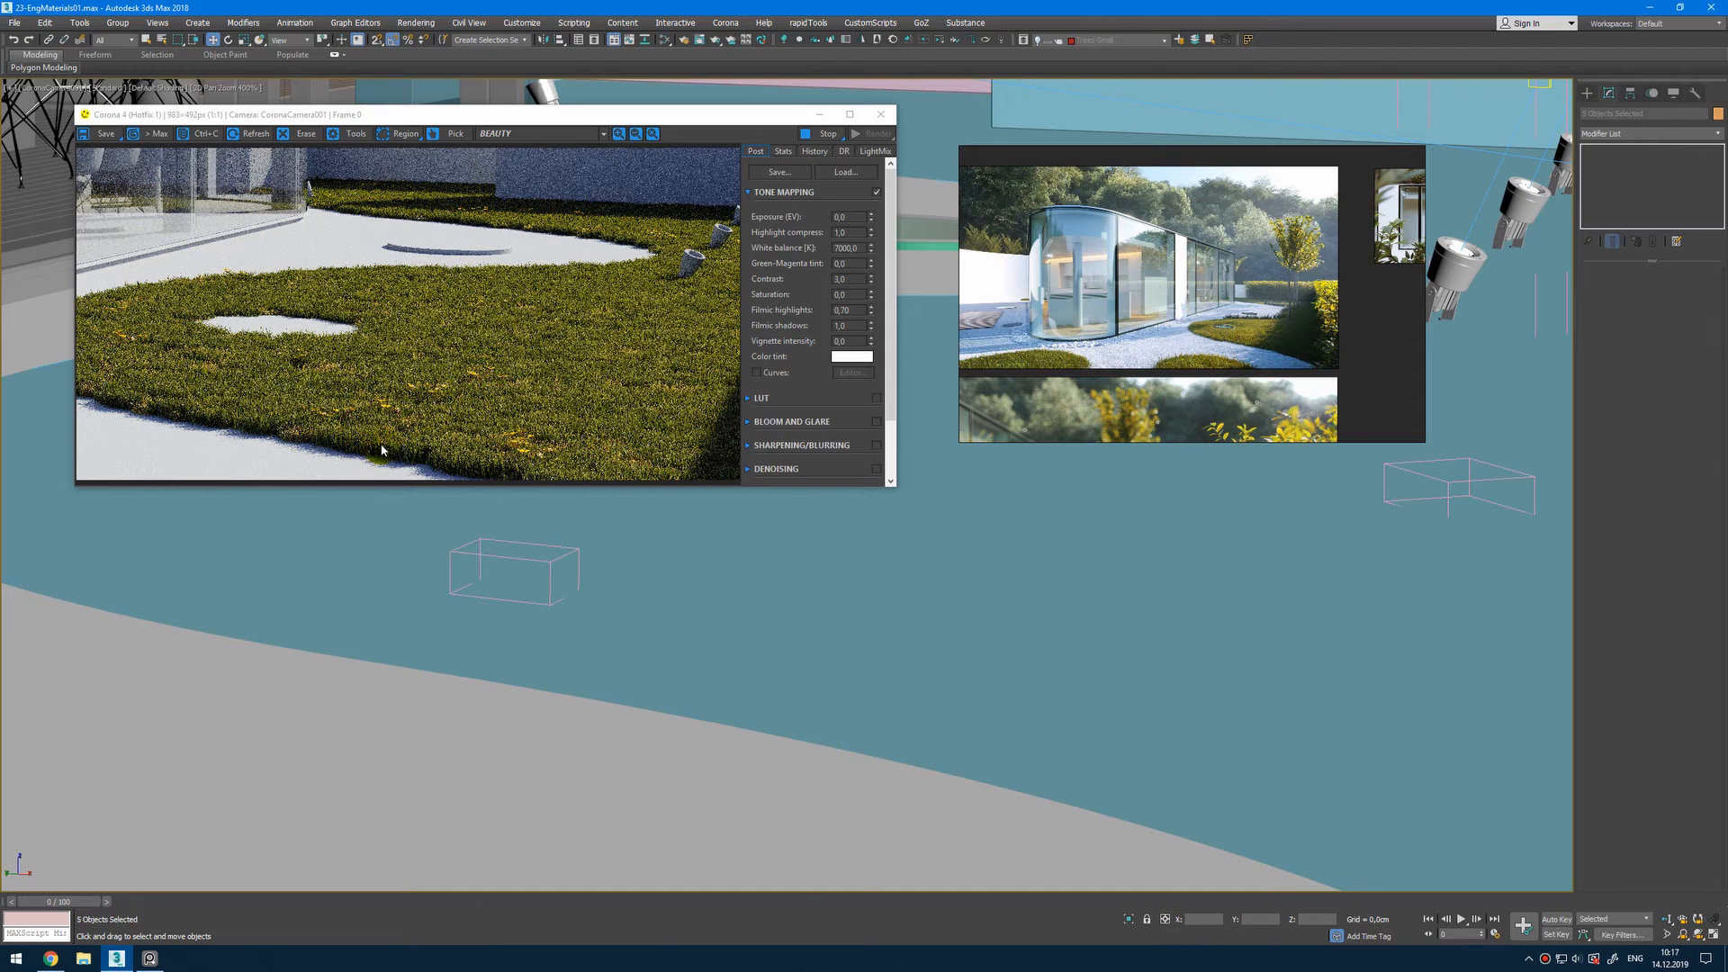
pyautogui.click(562, 565)
pyautogui.click(574, 559)
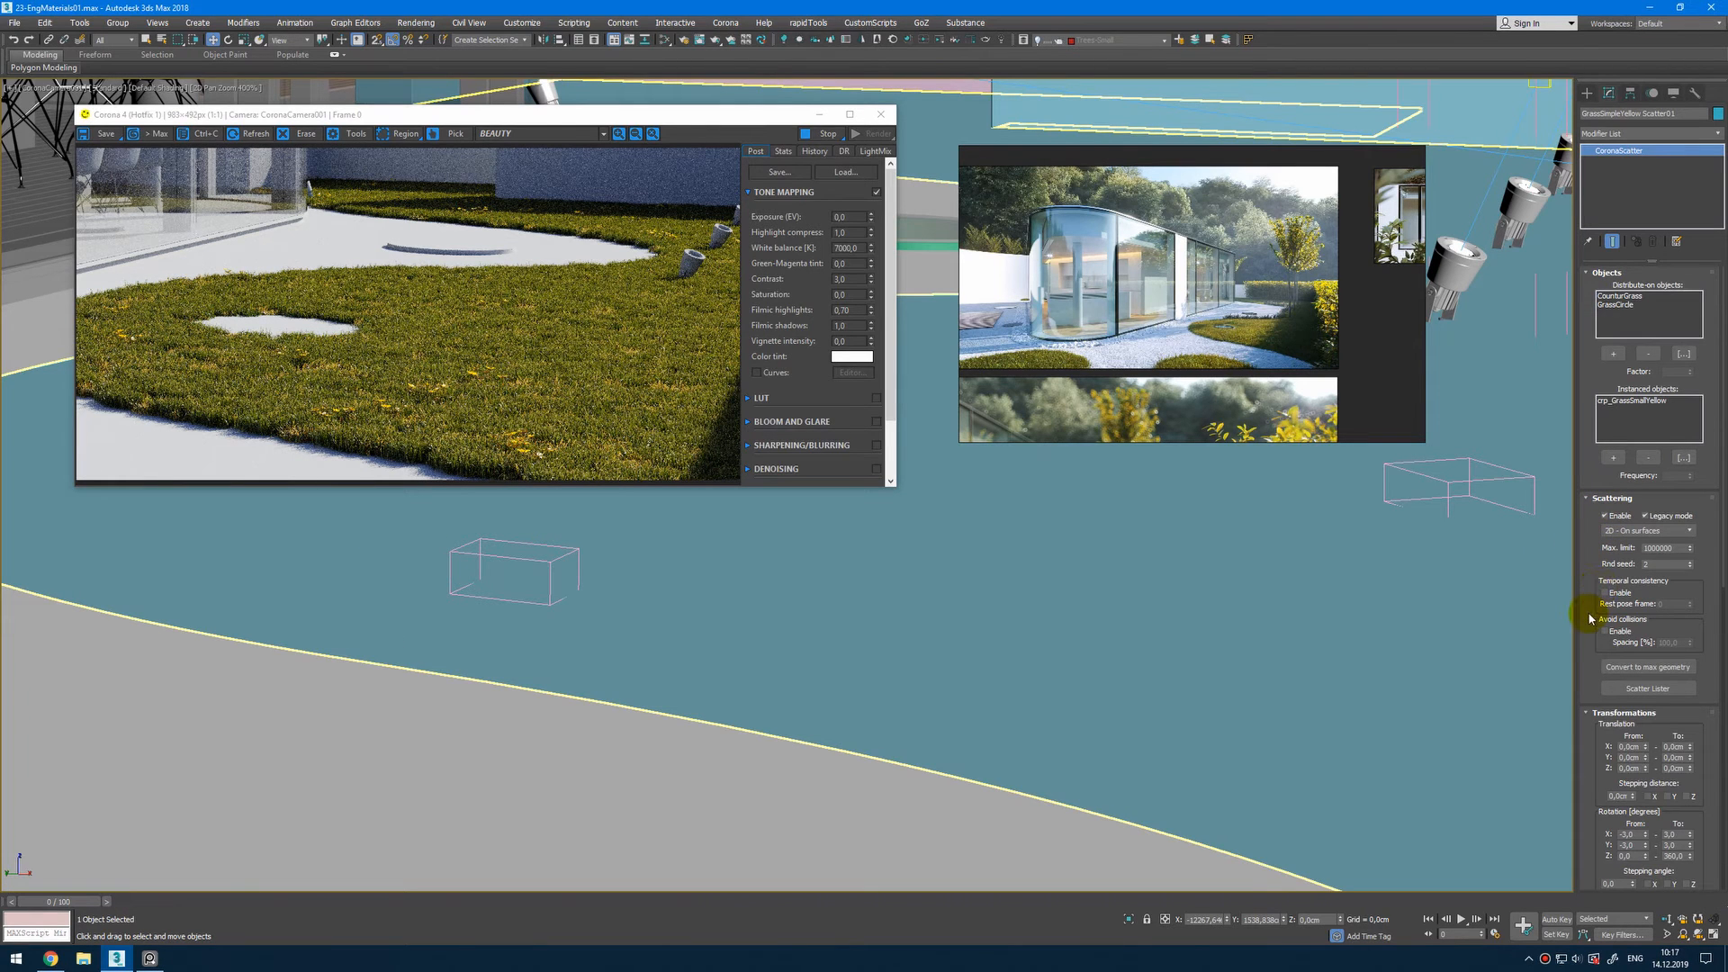
pyautogui.moveTo(1591, 619); pyautogui.dragTo(1600, 351)
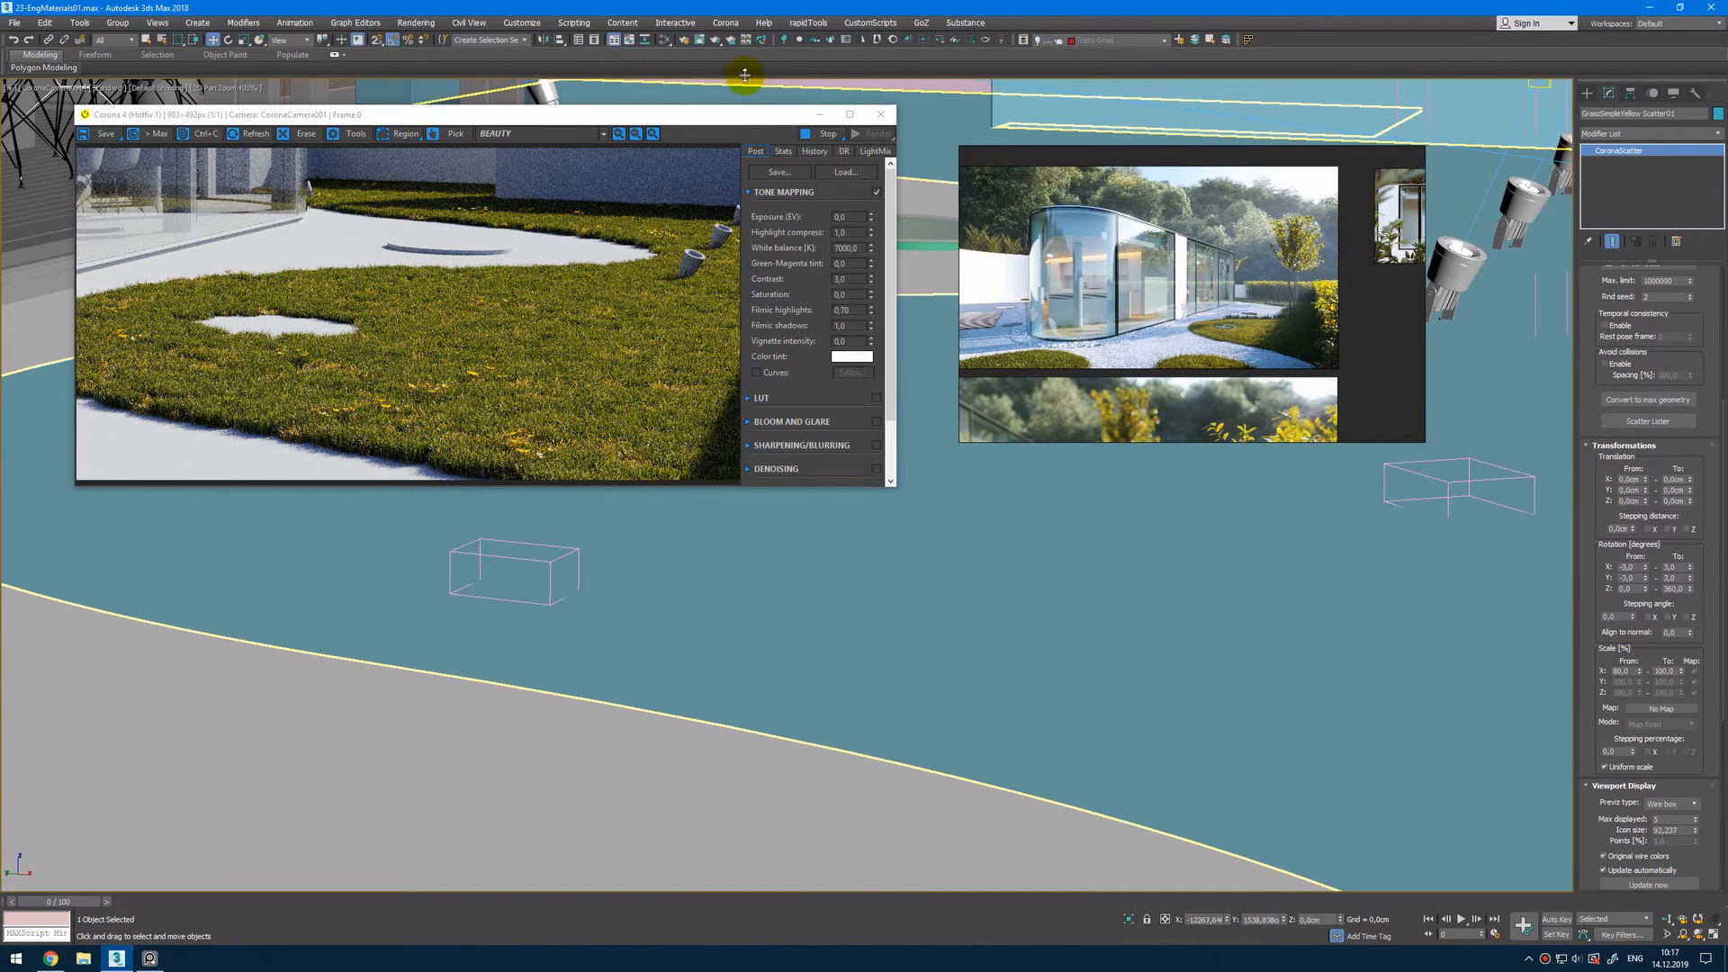
pyautogui.click(840, 44)
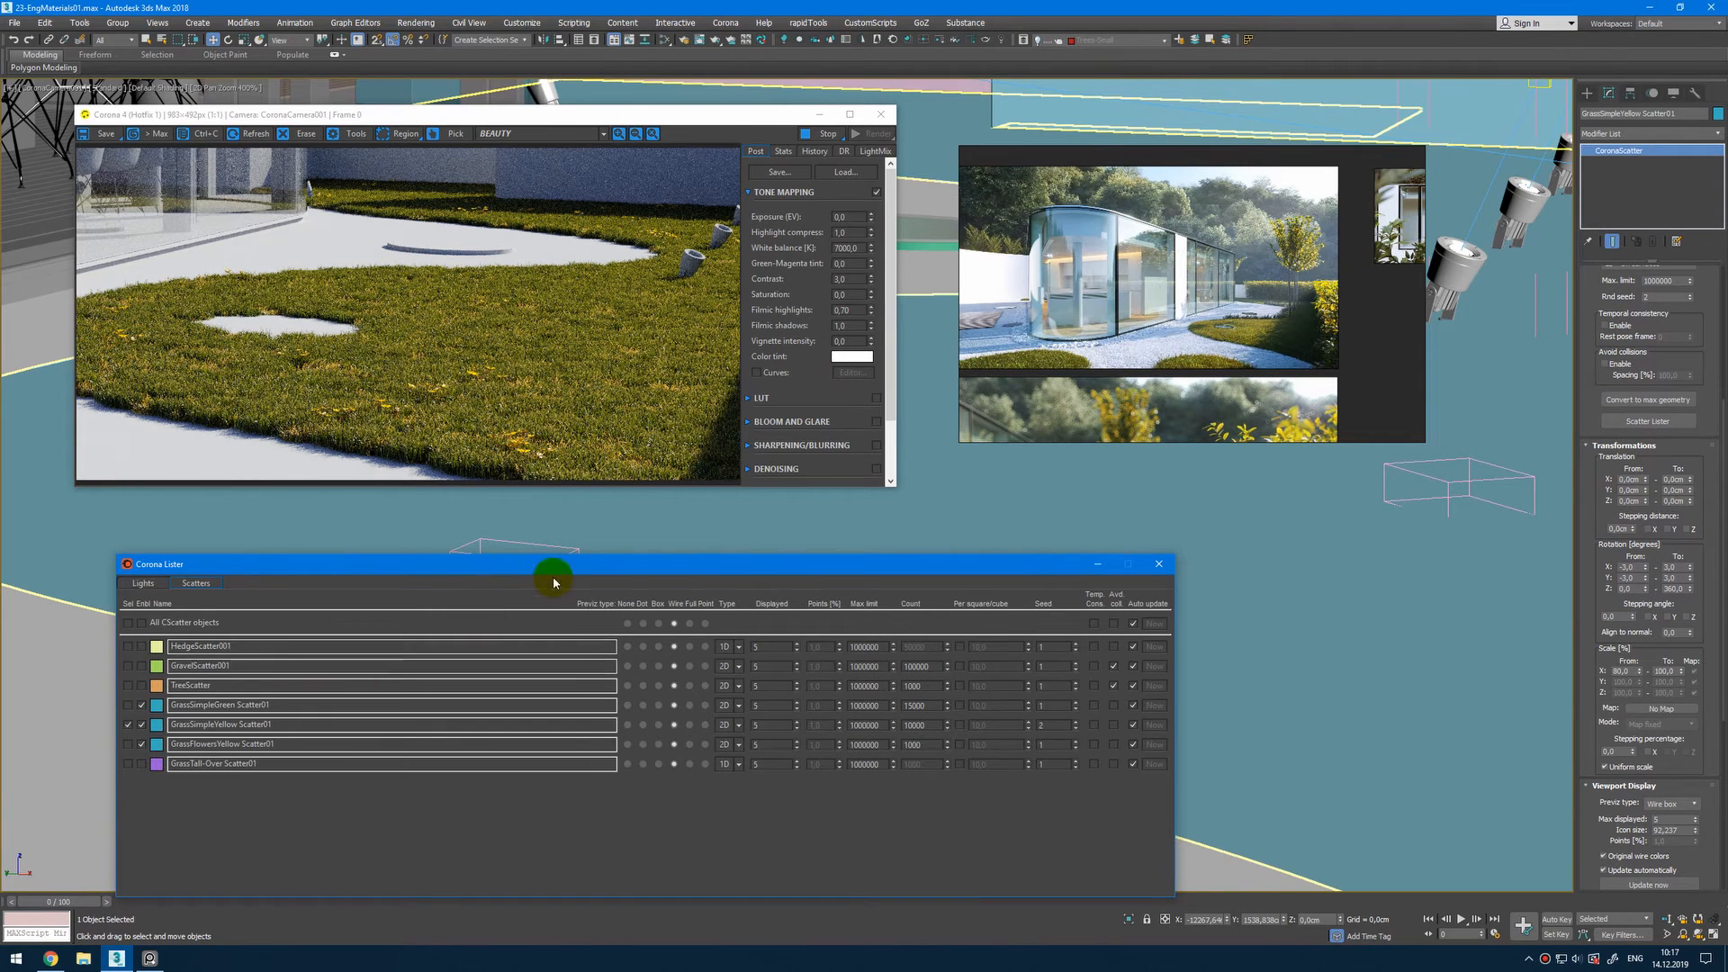
pyautogui.moveTo(552, 579); pyautogui.dragTo(738, 496)
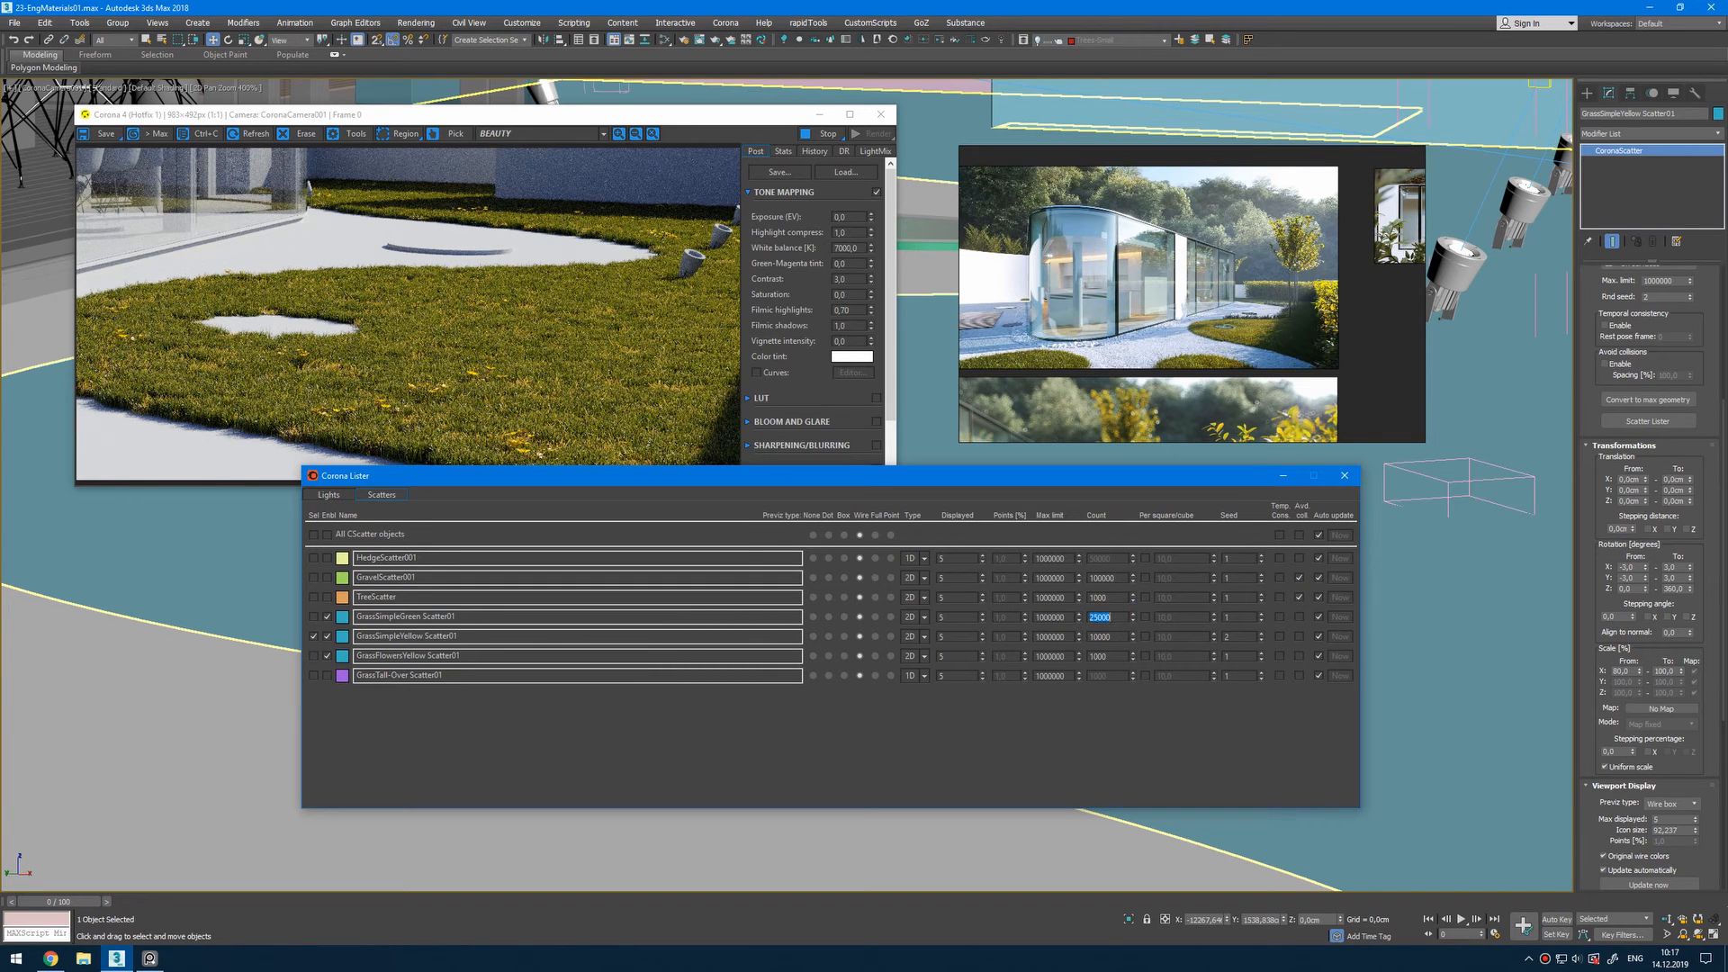
pyautogui.click(1113, 639)
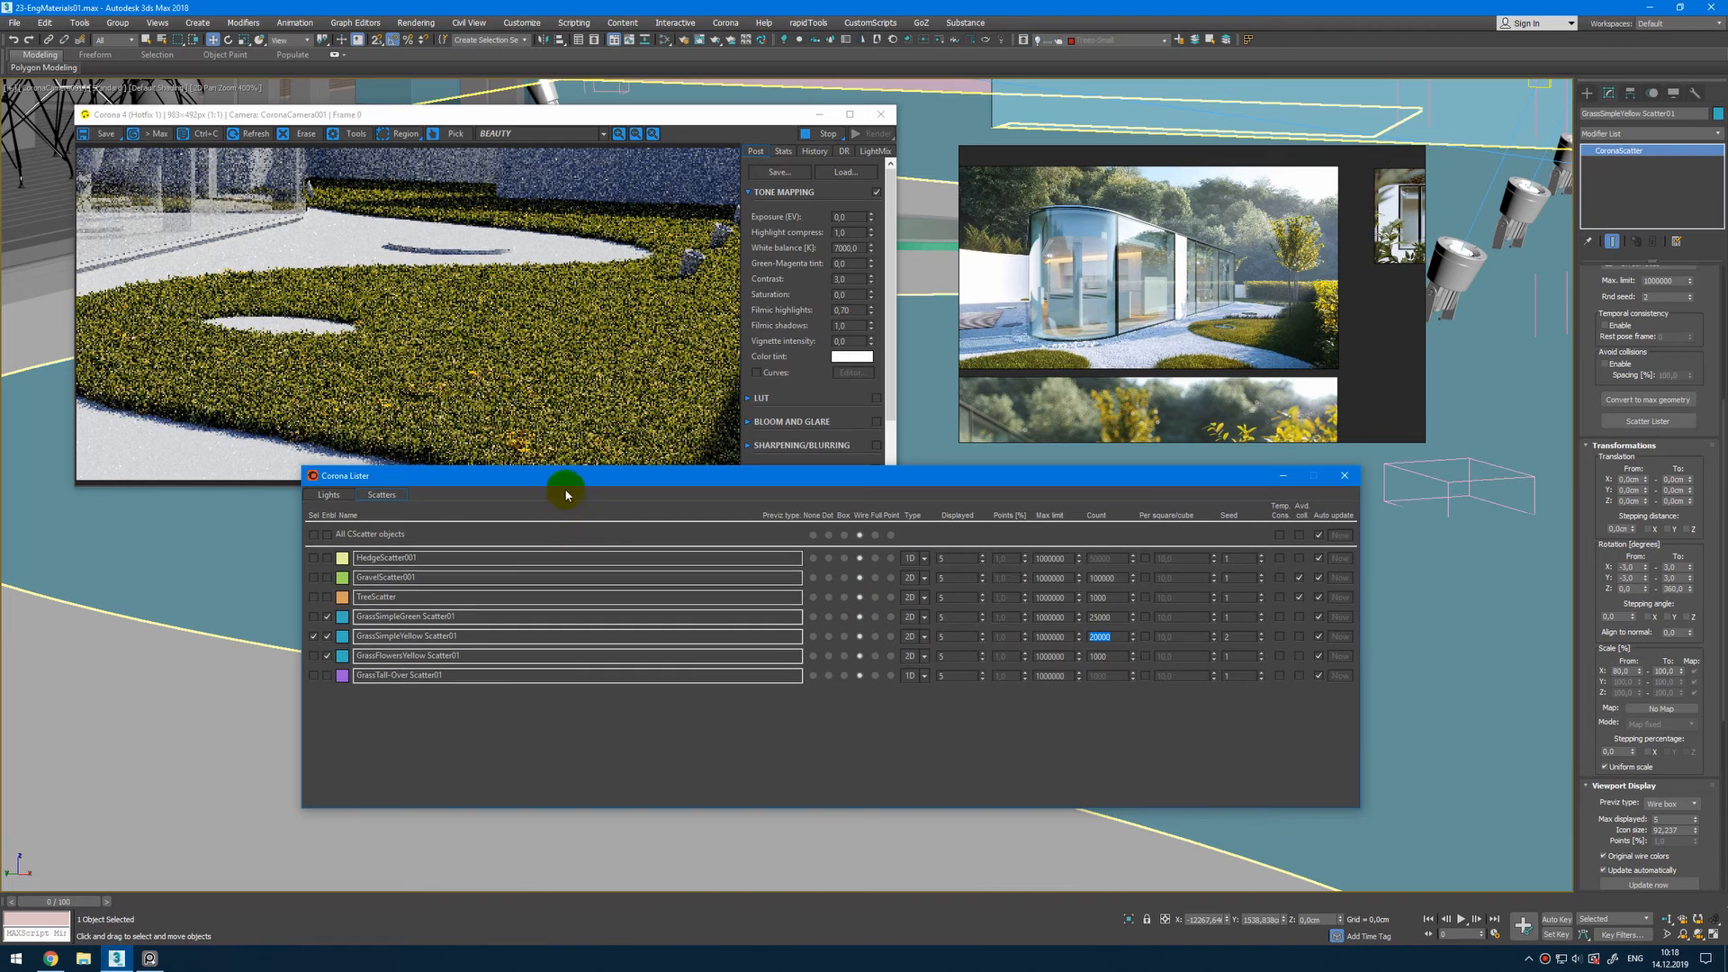
# Step: Move the scatter list clear of the render and enable GrassTall-Over Scatter01
pyautogui.moveTo(579, 478); pyautogui.dragTo(587, 565)
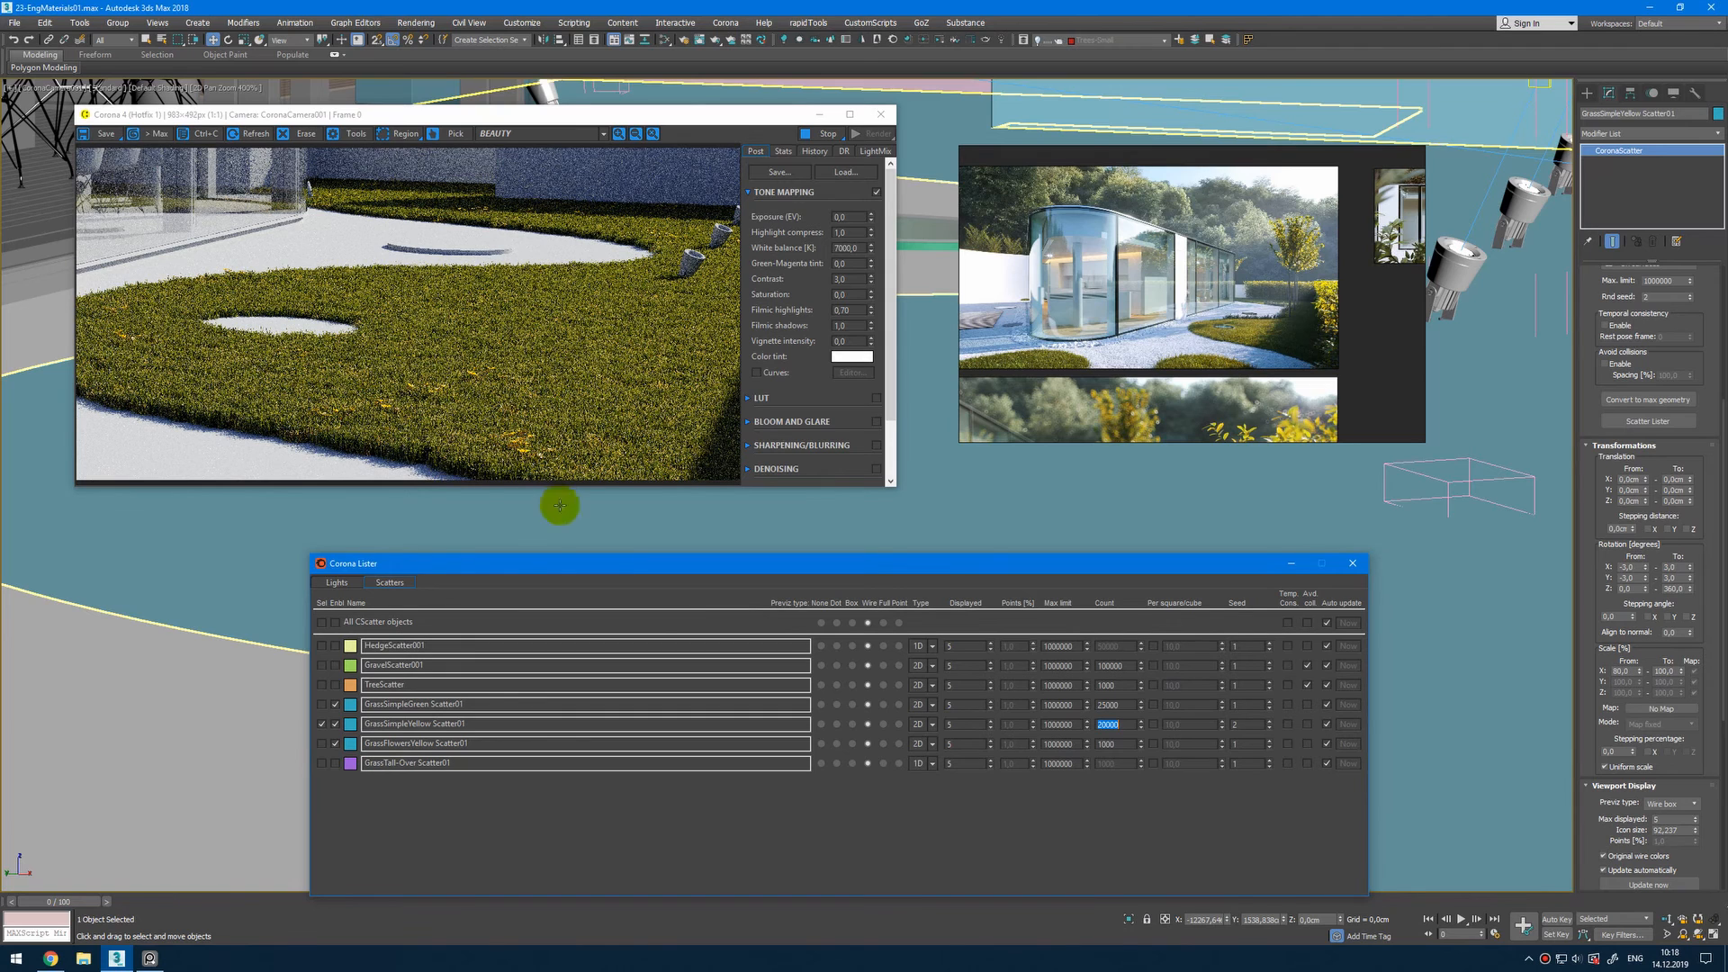
pyautogui.click(335, 763)
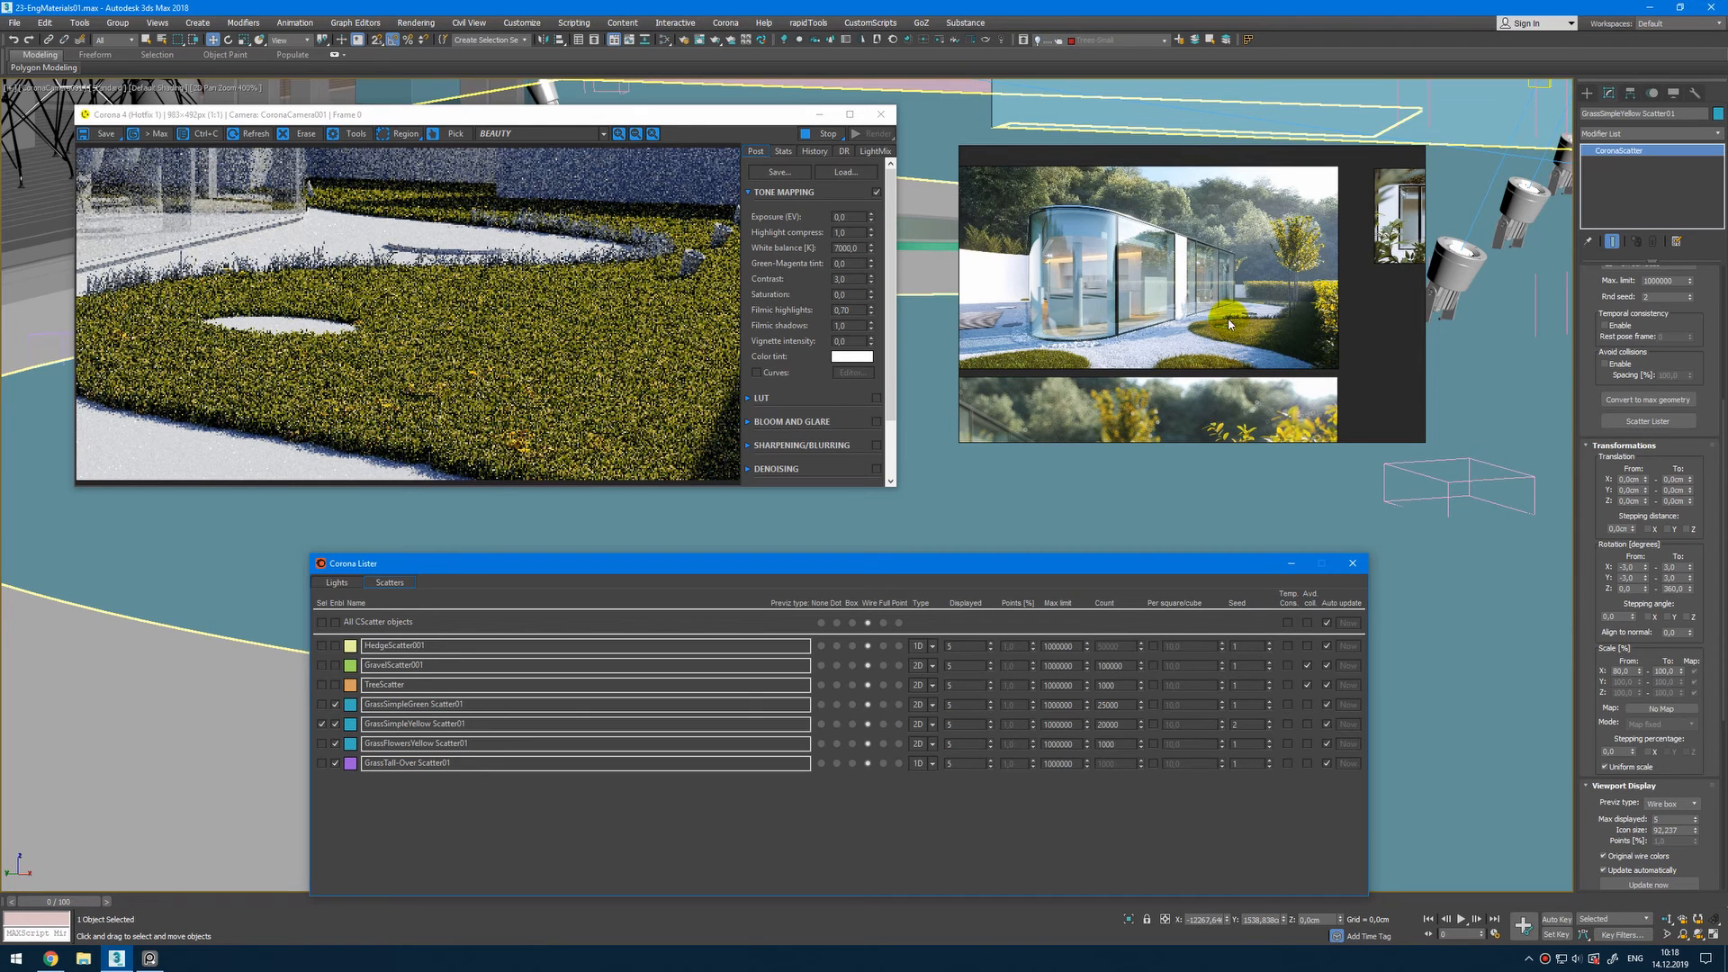
# Step: Close the render window and refine the CounturGrass Overgrowth line with a new vertex midway along its curved edge near the disc
pyautogui.click(871, 115)
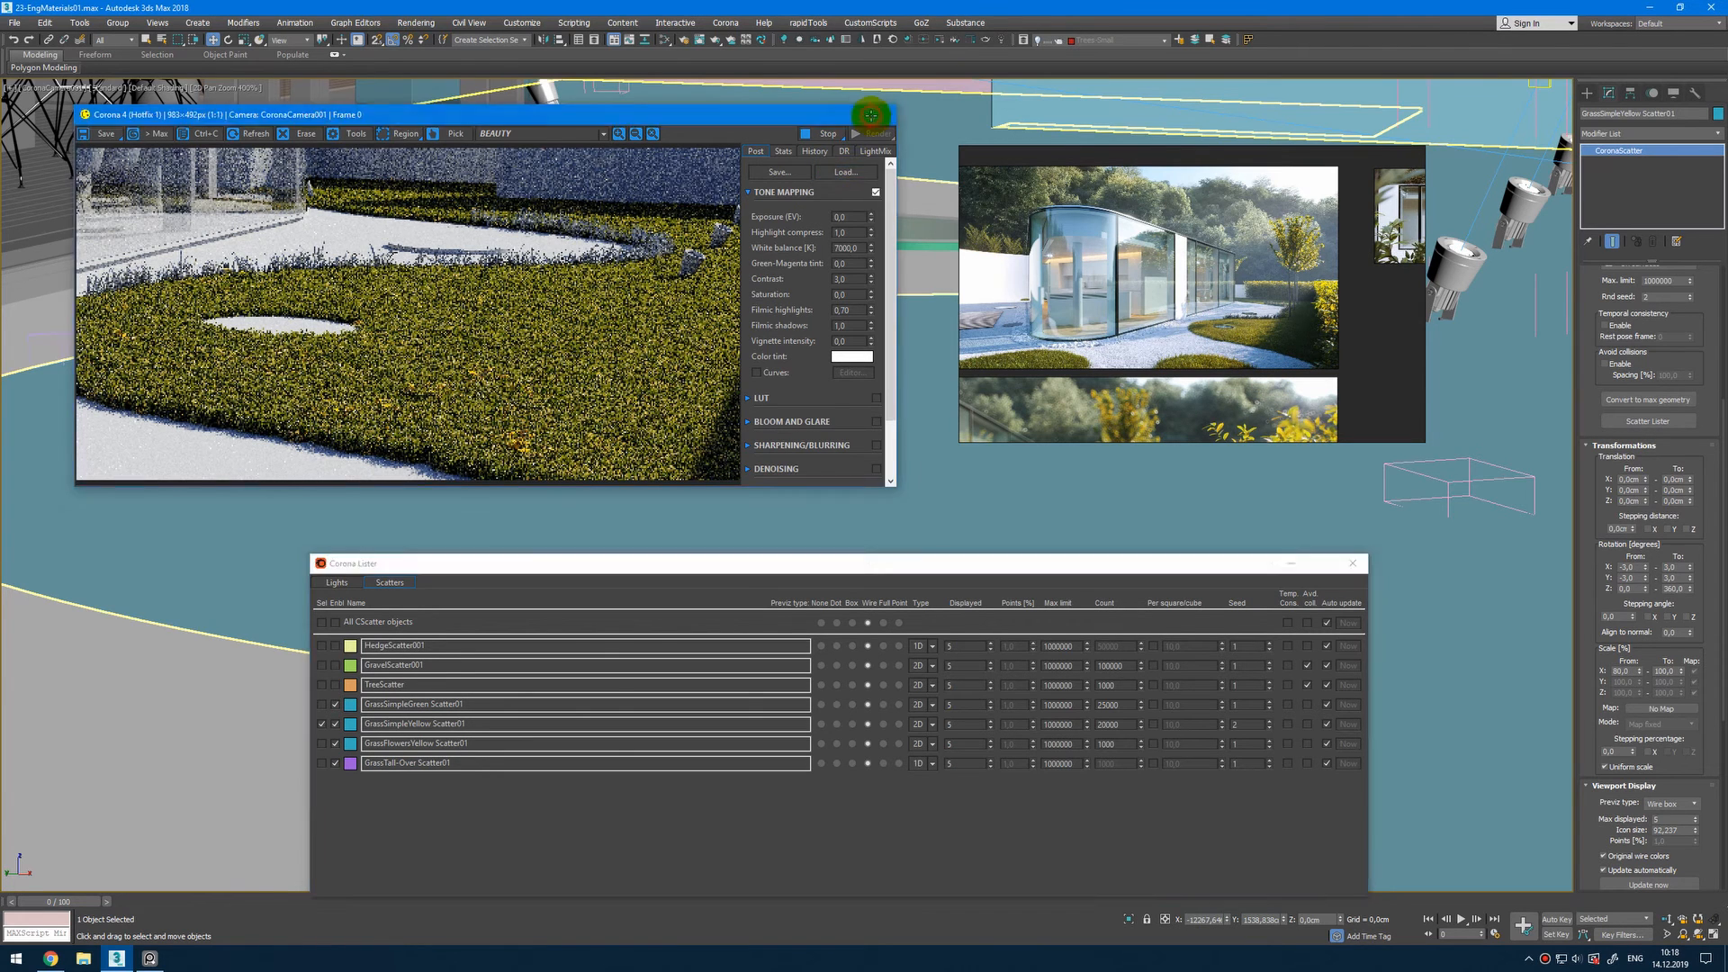
pyautogui.click(871, 116)
pyautogui.click(492, 309)
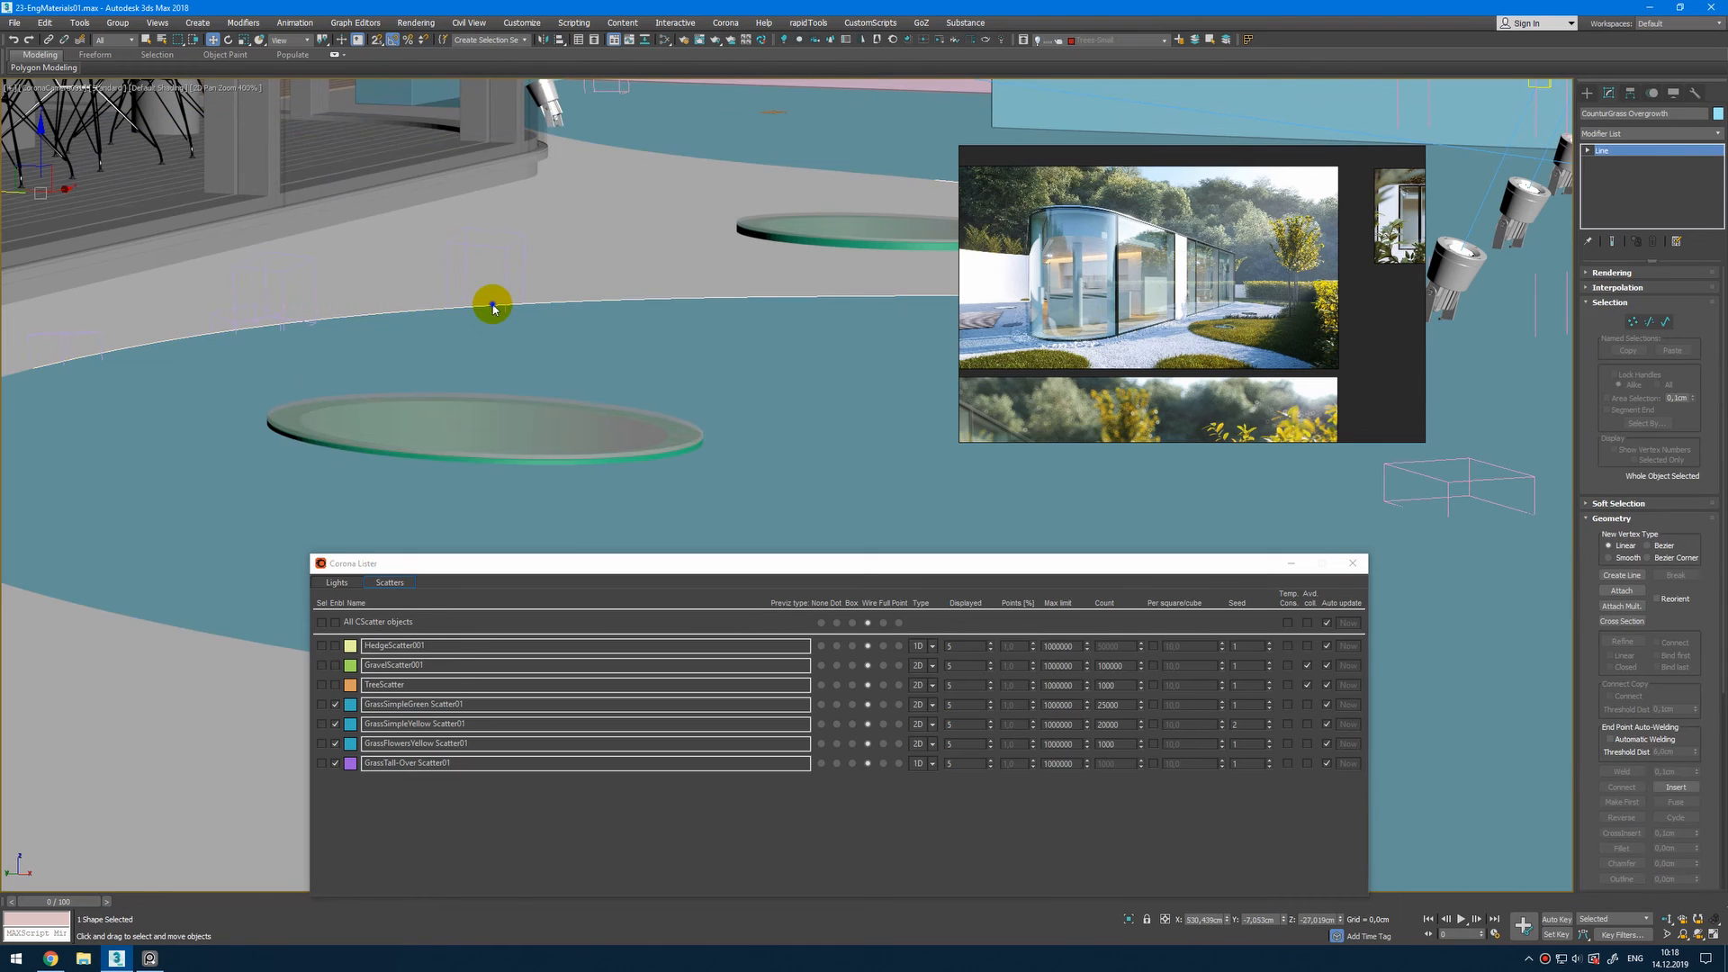
pyautogui.rightClick(493, 308)
pyautogui.click(480, 353)
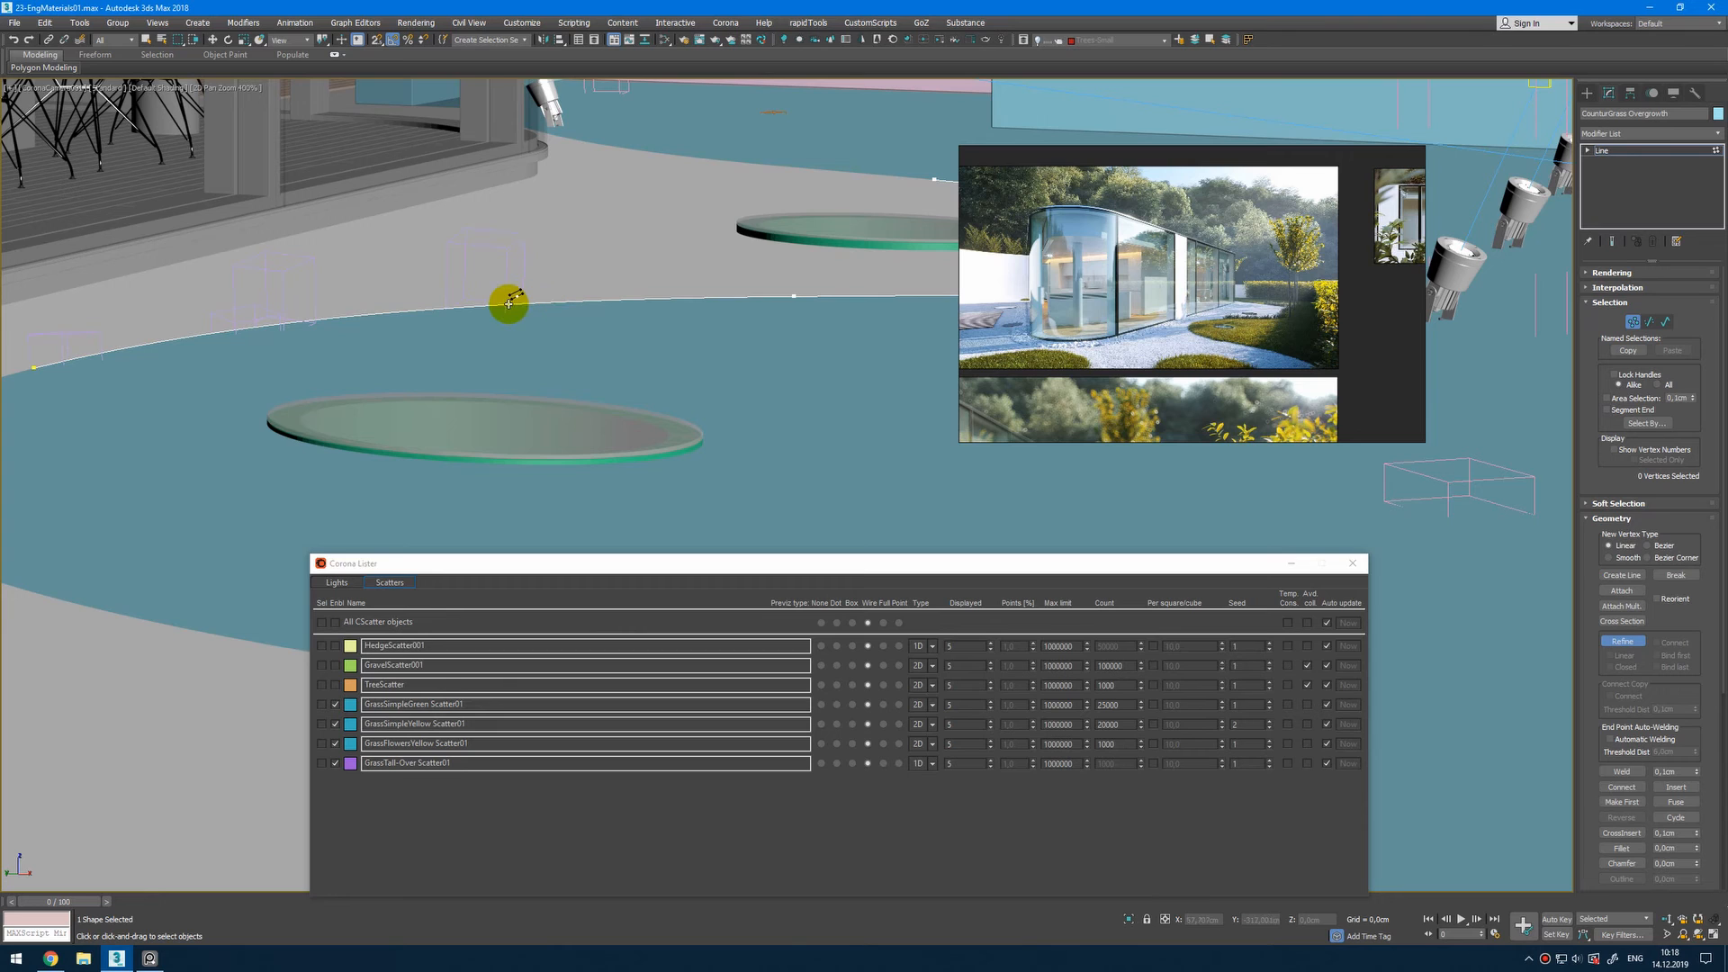
pyautogui.click(508, 304)
pyautogui.rightClick(495, 325)
# Step: Delete the near-end segment of the overgrowth line up to the new vertex and leave sub-object editing
pyautogui.rightClick(417, 310)
pyautogui.click(398, 333)
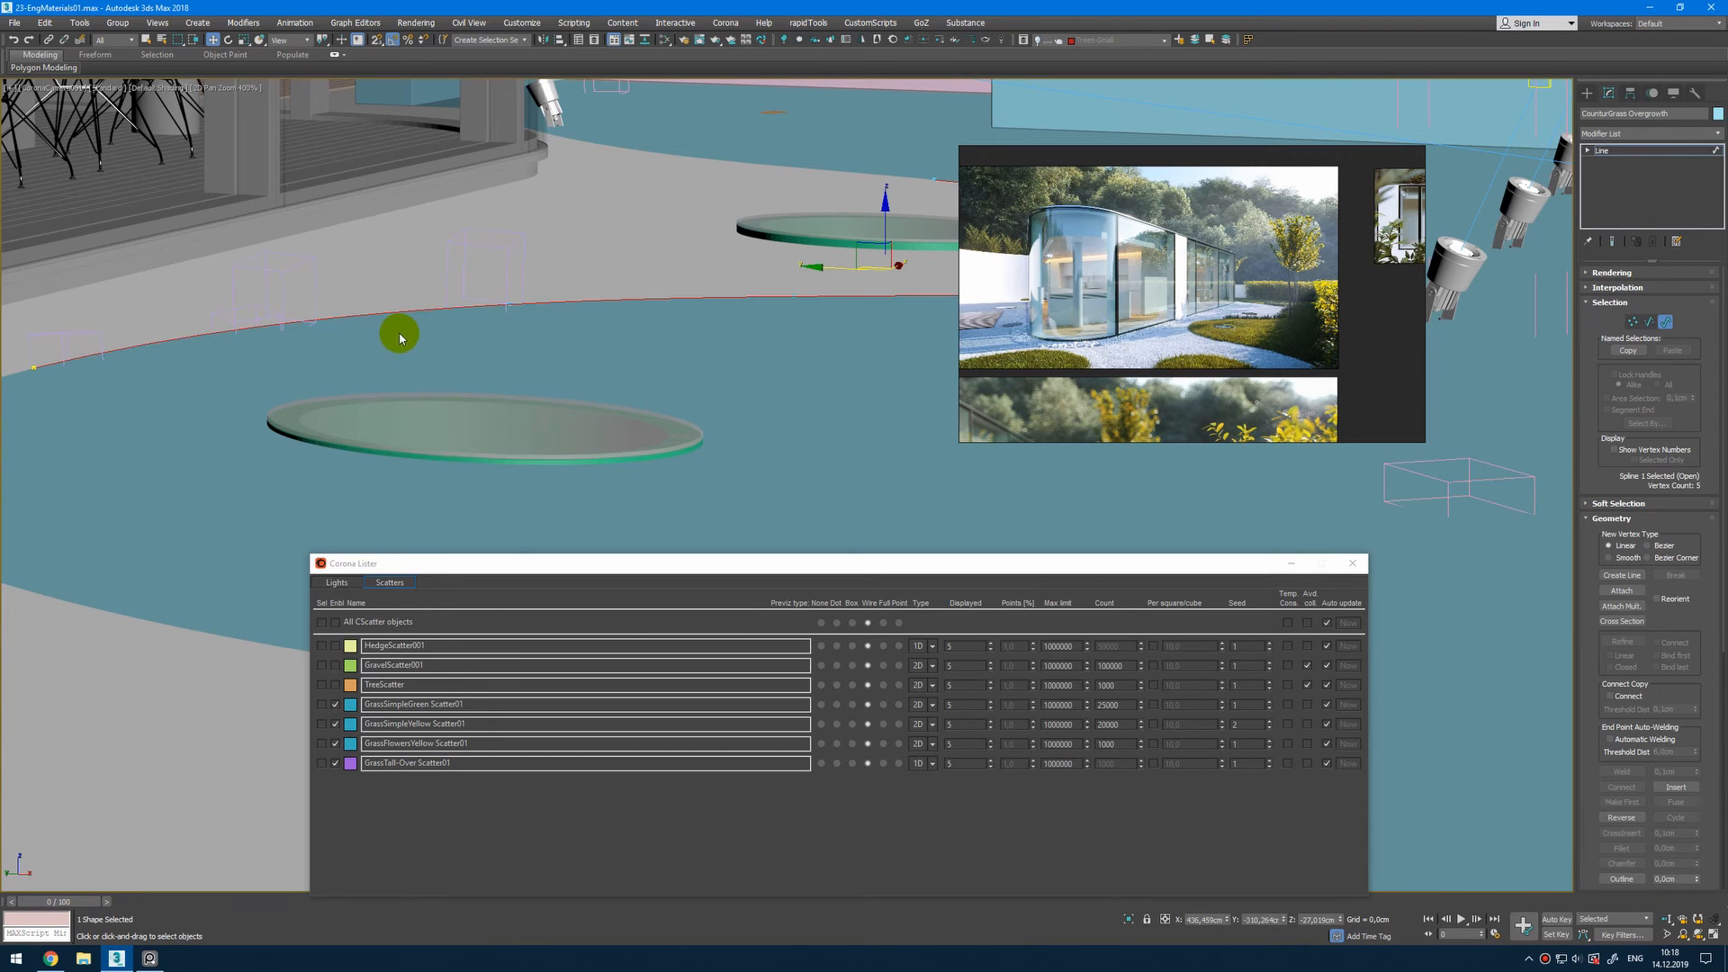
pyautogui.rightClick(426, 307)
pyautogui.click(407, 338)
pyautogui.press('Delete')
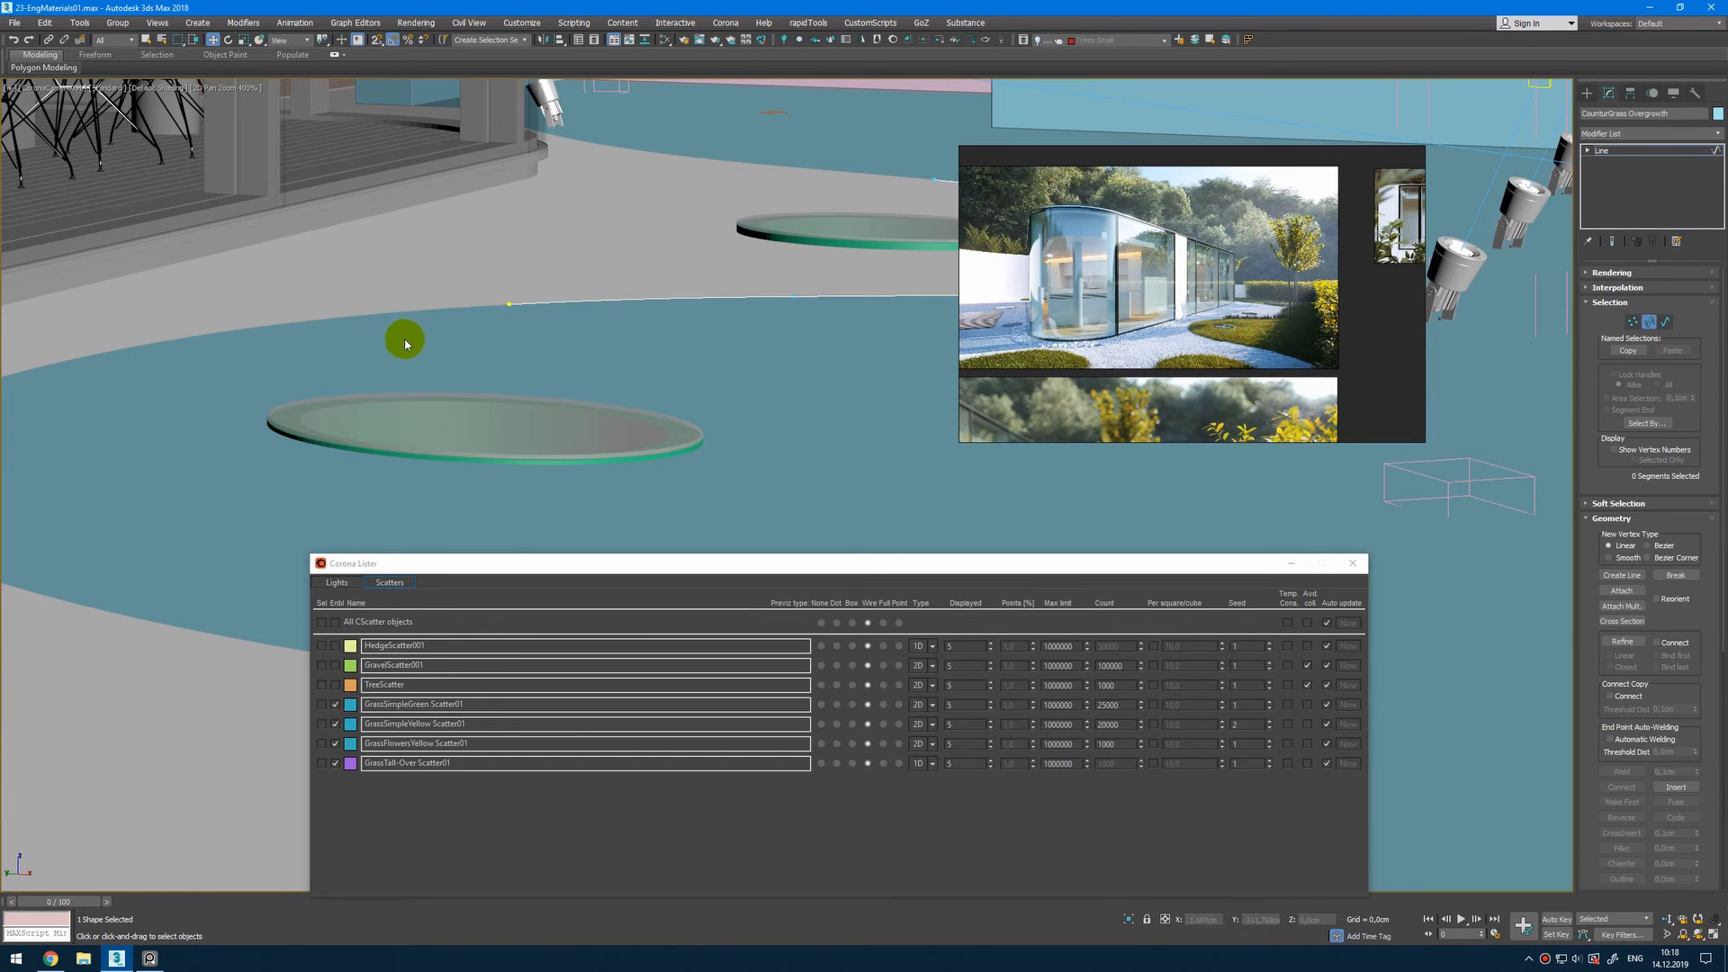
pyautogui.press('2')
# Step: Restore the four-viewport layout, check GrassTall-Over Scatter01's instanced object, close the Corona Lister and select the crp_GrassOverGrowTall proxy
pyautogui.hotkey('alt', 'w')
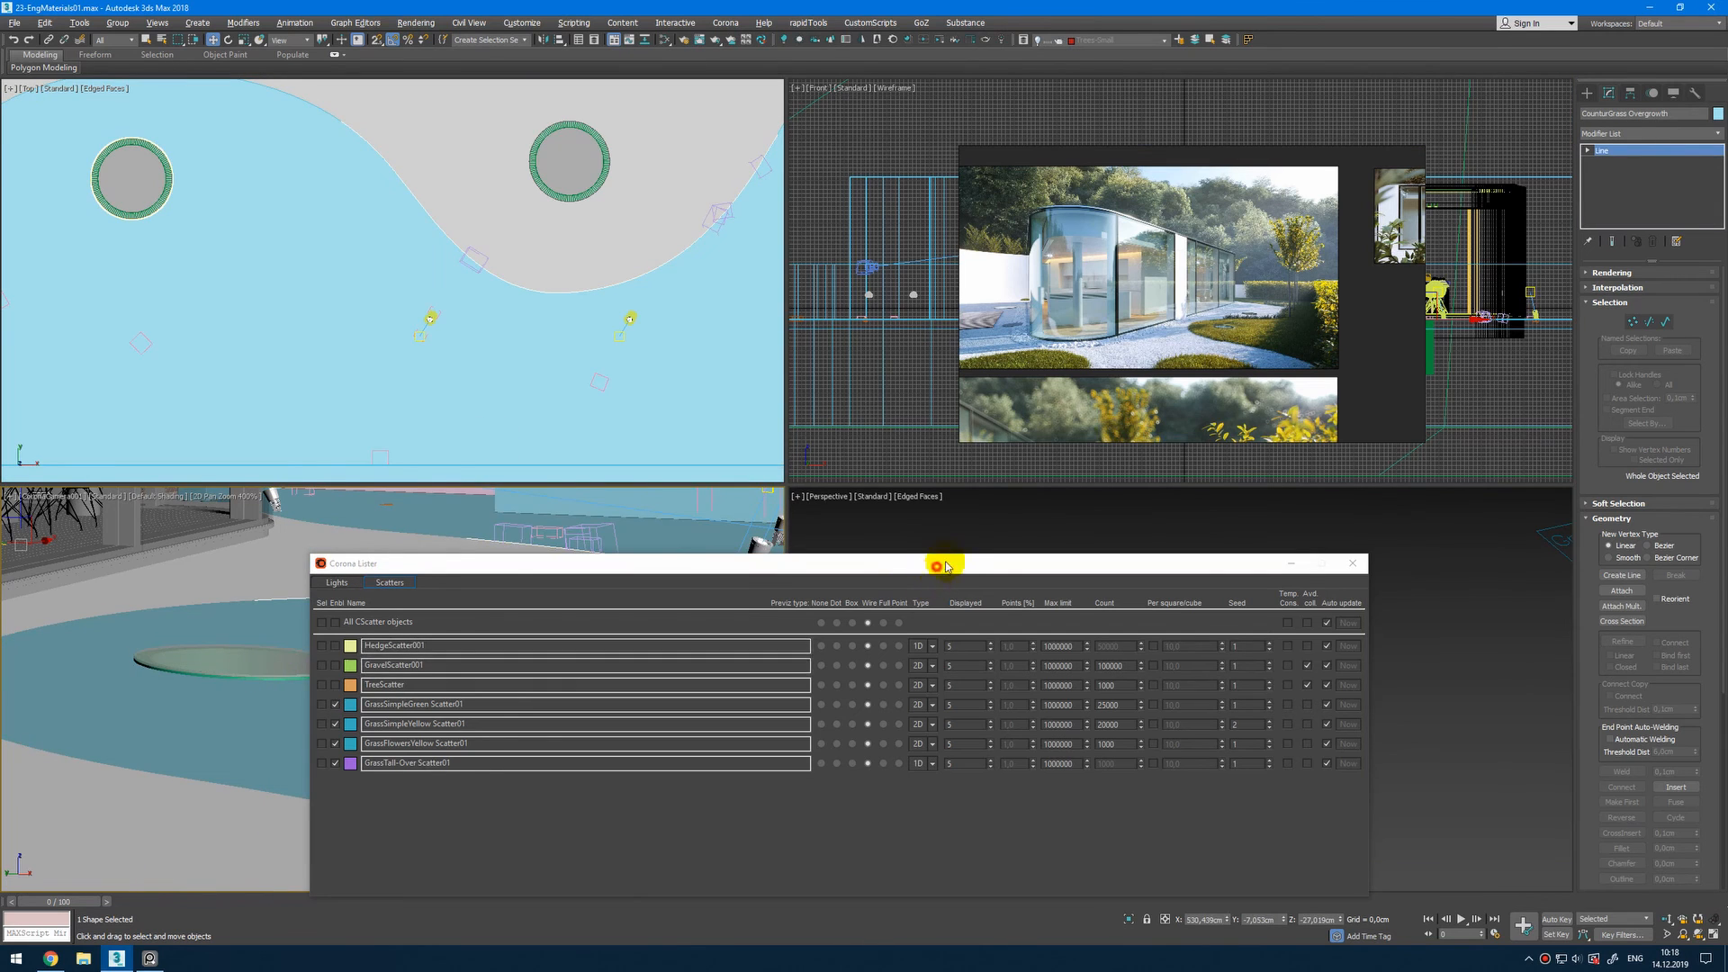
pyautogui.moveTo(937, 564); pyautogui.dragTo(1074, 523)
pyautogui.click(458, 722)
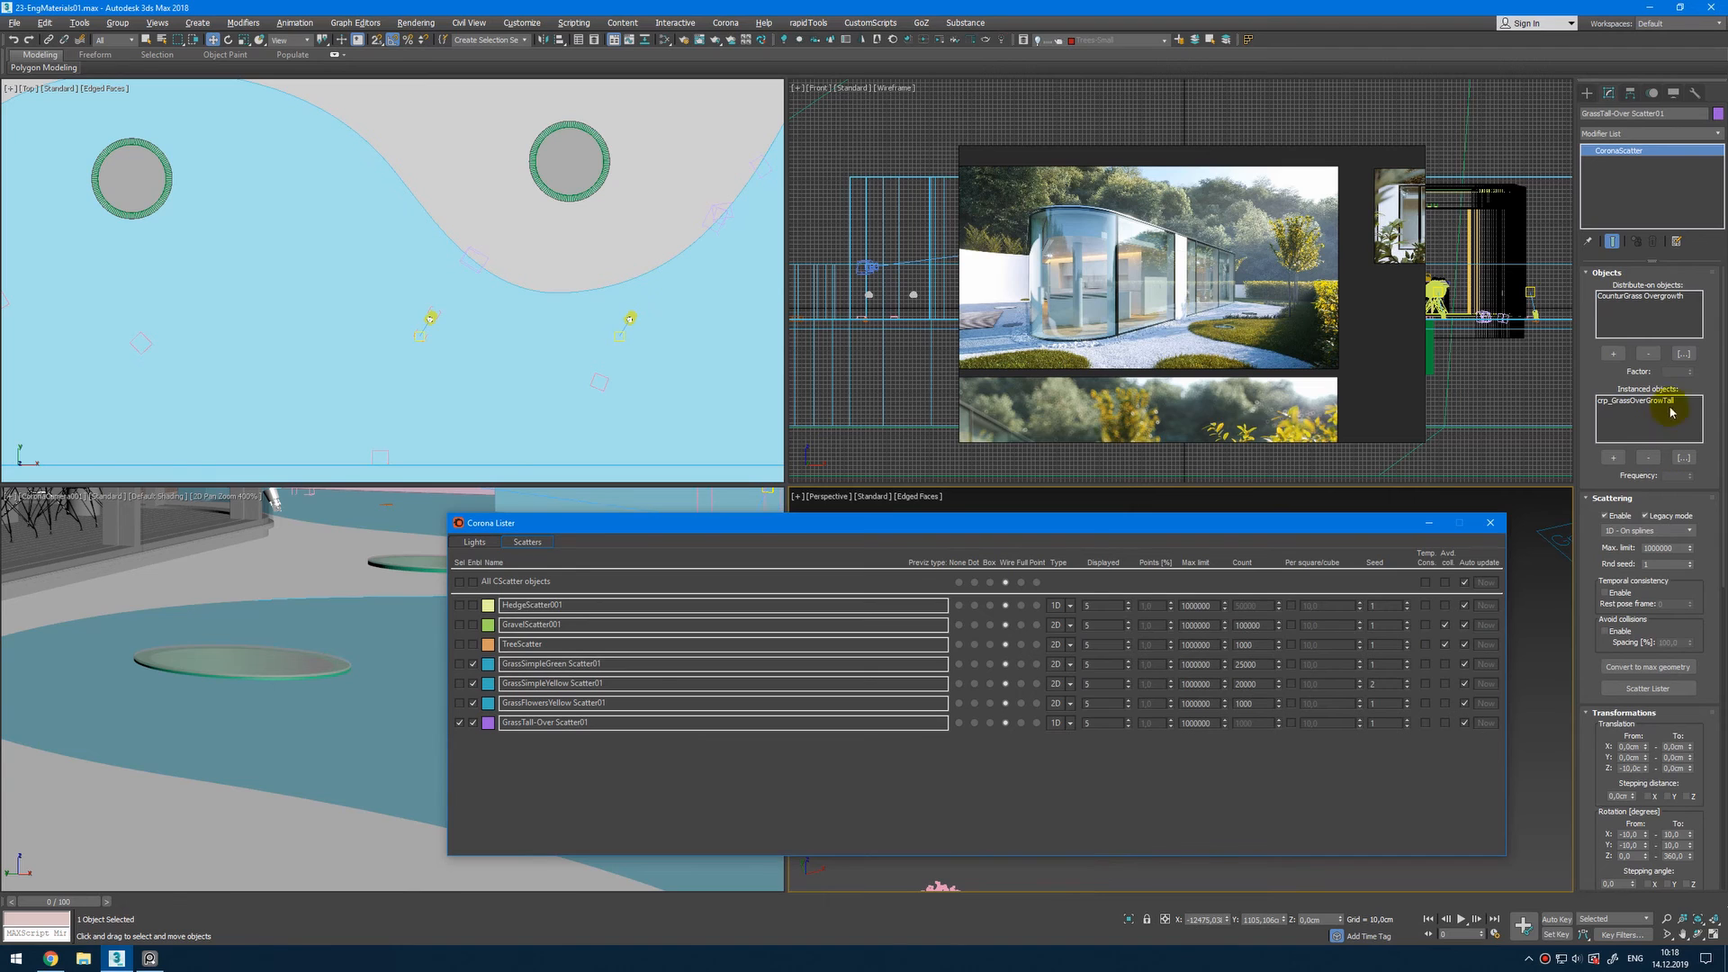
pyautogui.click(1490, 522)
pyautogui.scroll(-5, 1352, 639)
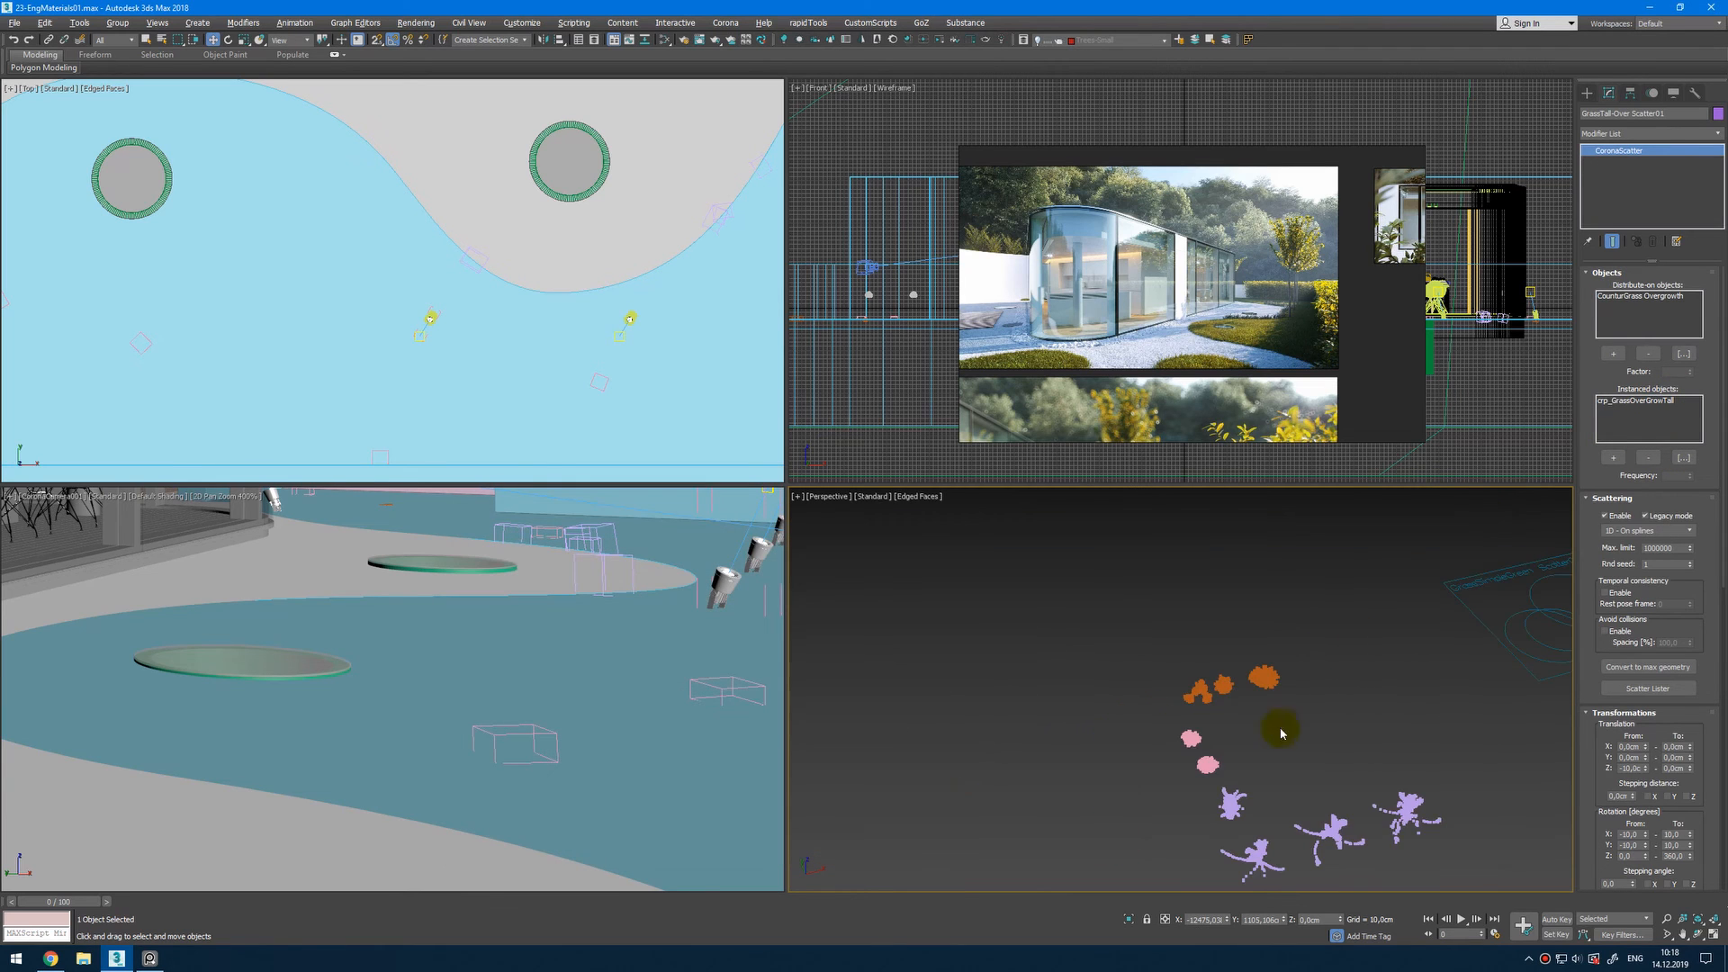
pyautogui.click(1224, 801)
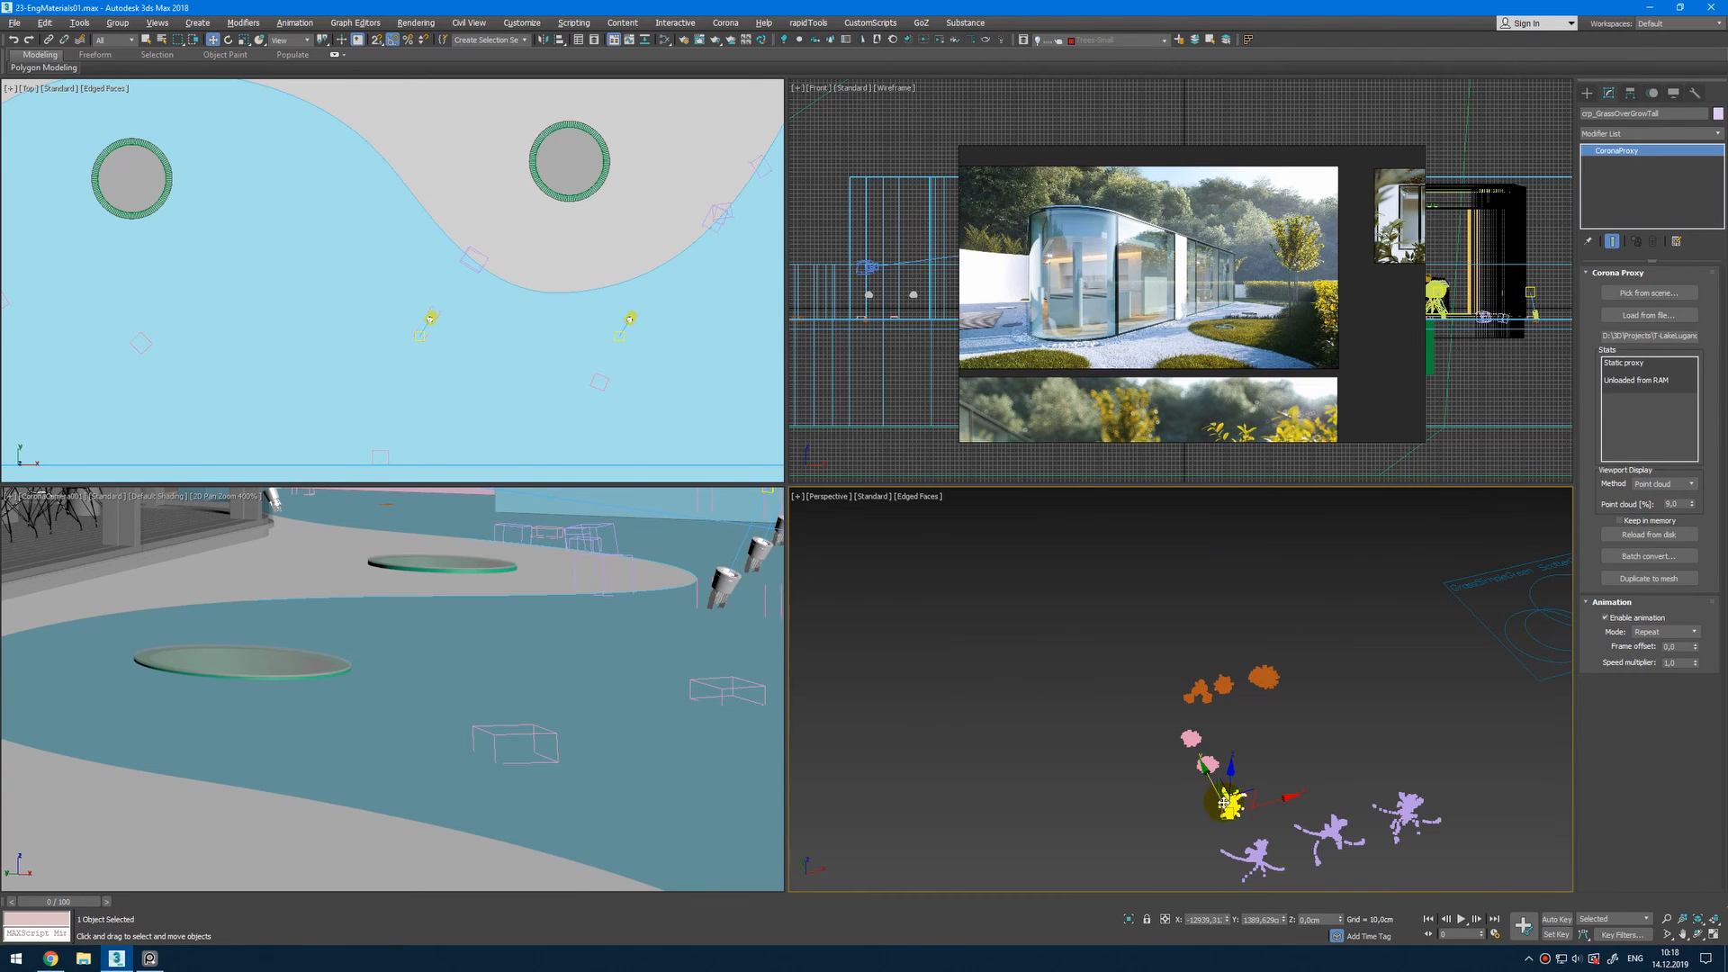
# Step: Pick the tall grass proxy's material into the Slate Grass view and move its diffuse bitmap away from the material node
pyautogui.press('m')
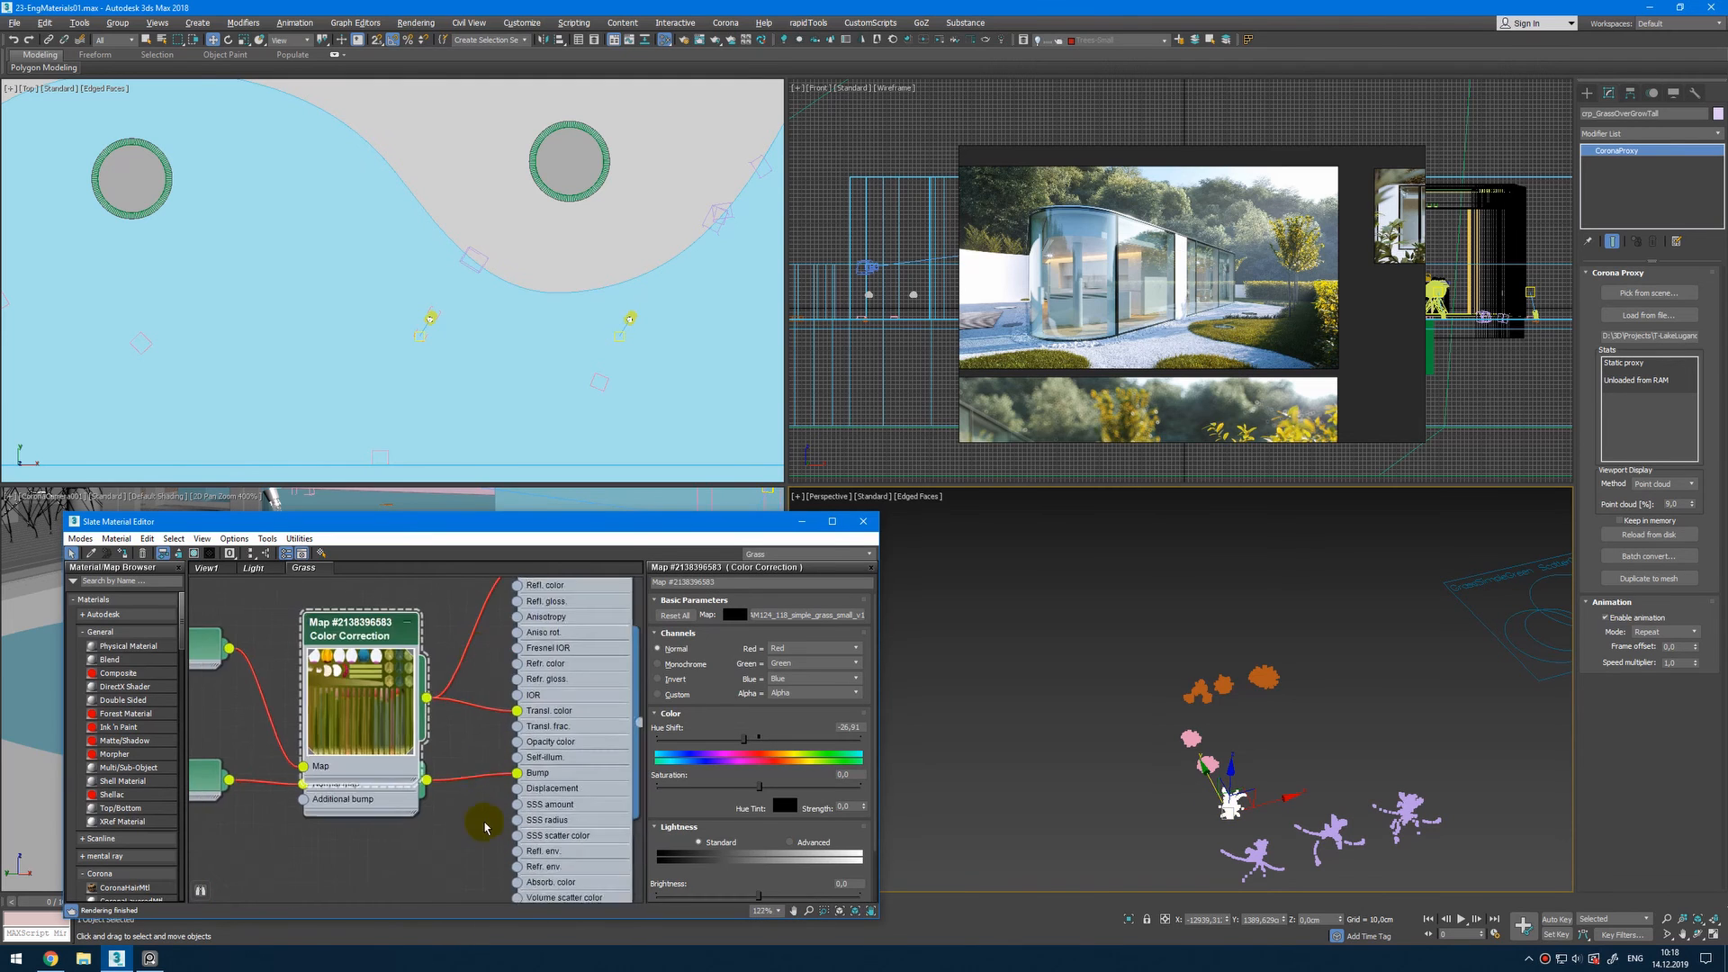
pyautogui.click(92, 553)
pyautogui.click(1232, 806)
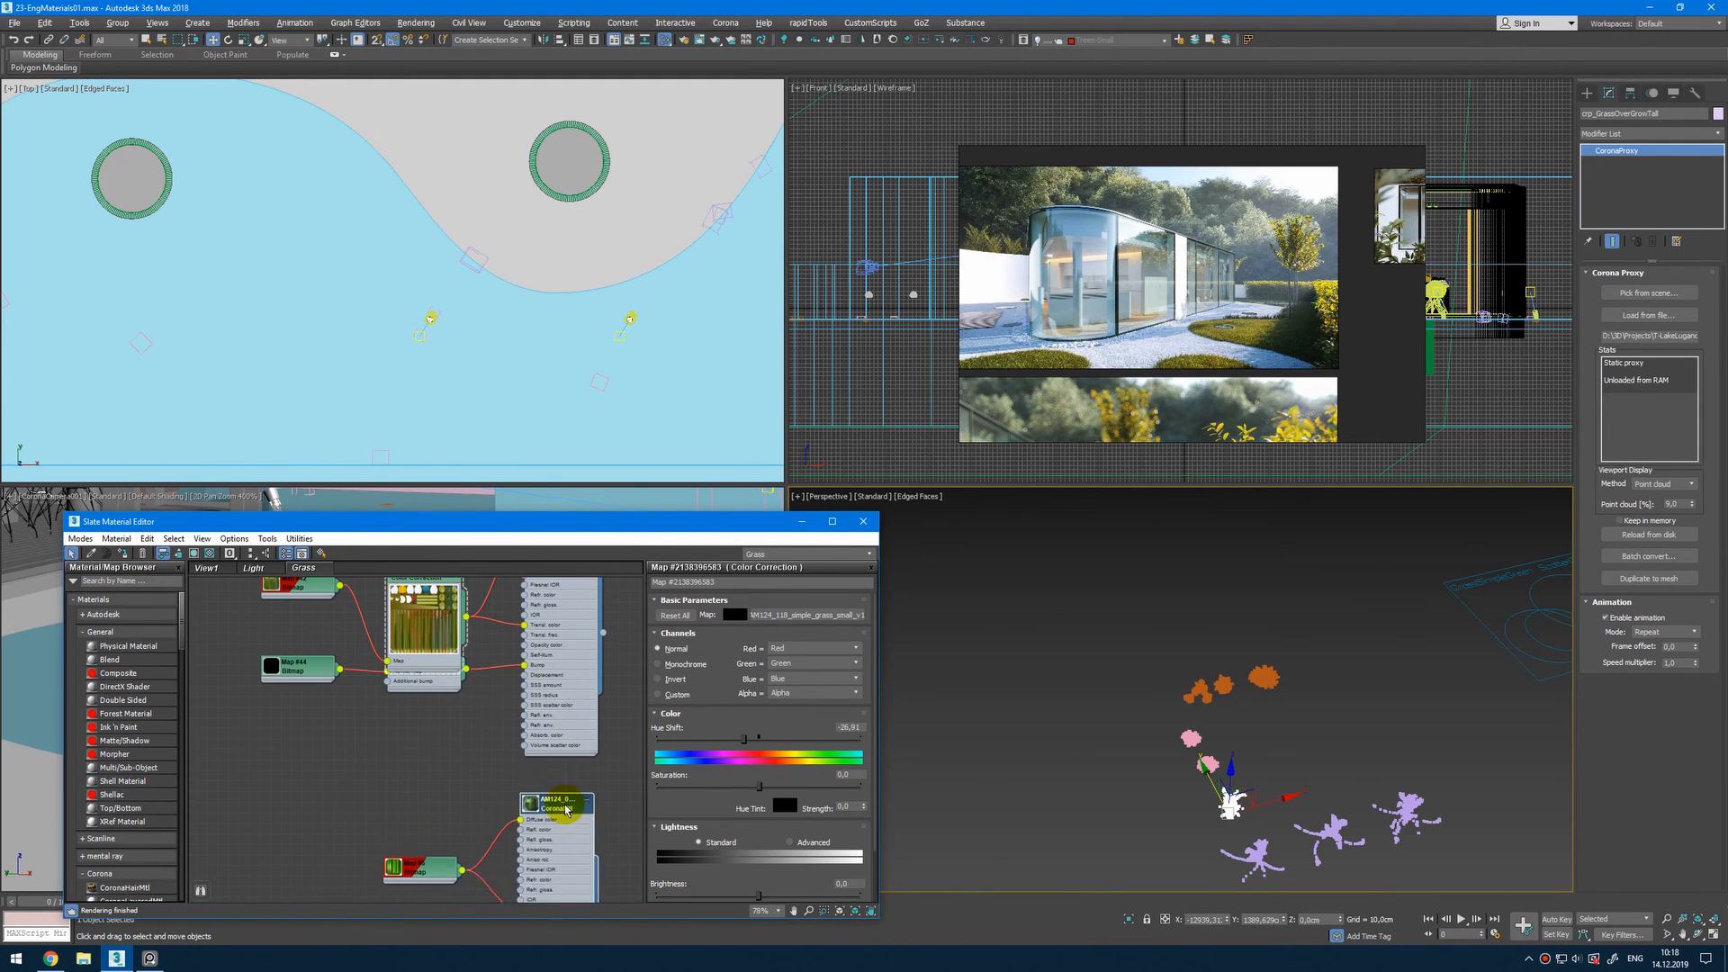
pyautogui.moveTo(542, 795); pyautogui.dragTo(569, 668, button='middle')
pyautogui.scroll(2, 569, 668)
pyautogui.moveTo(384, 743); pyautogui.dragTo(258, 744)
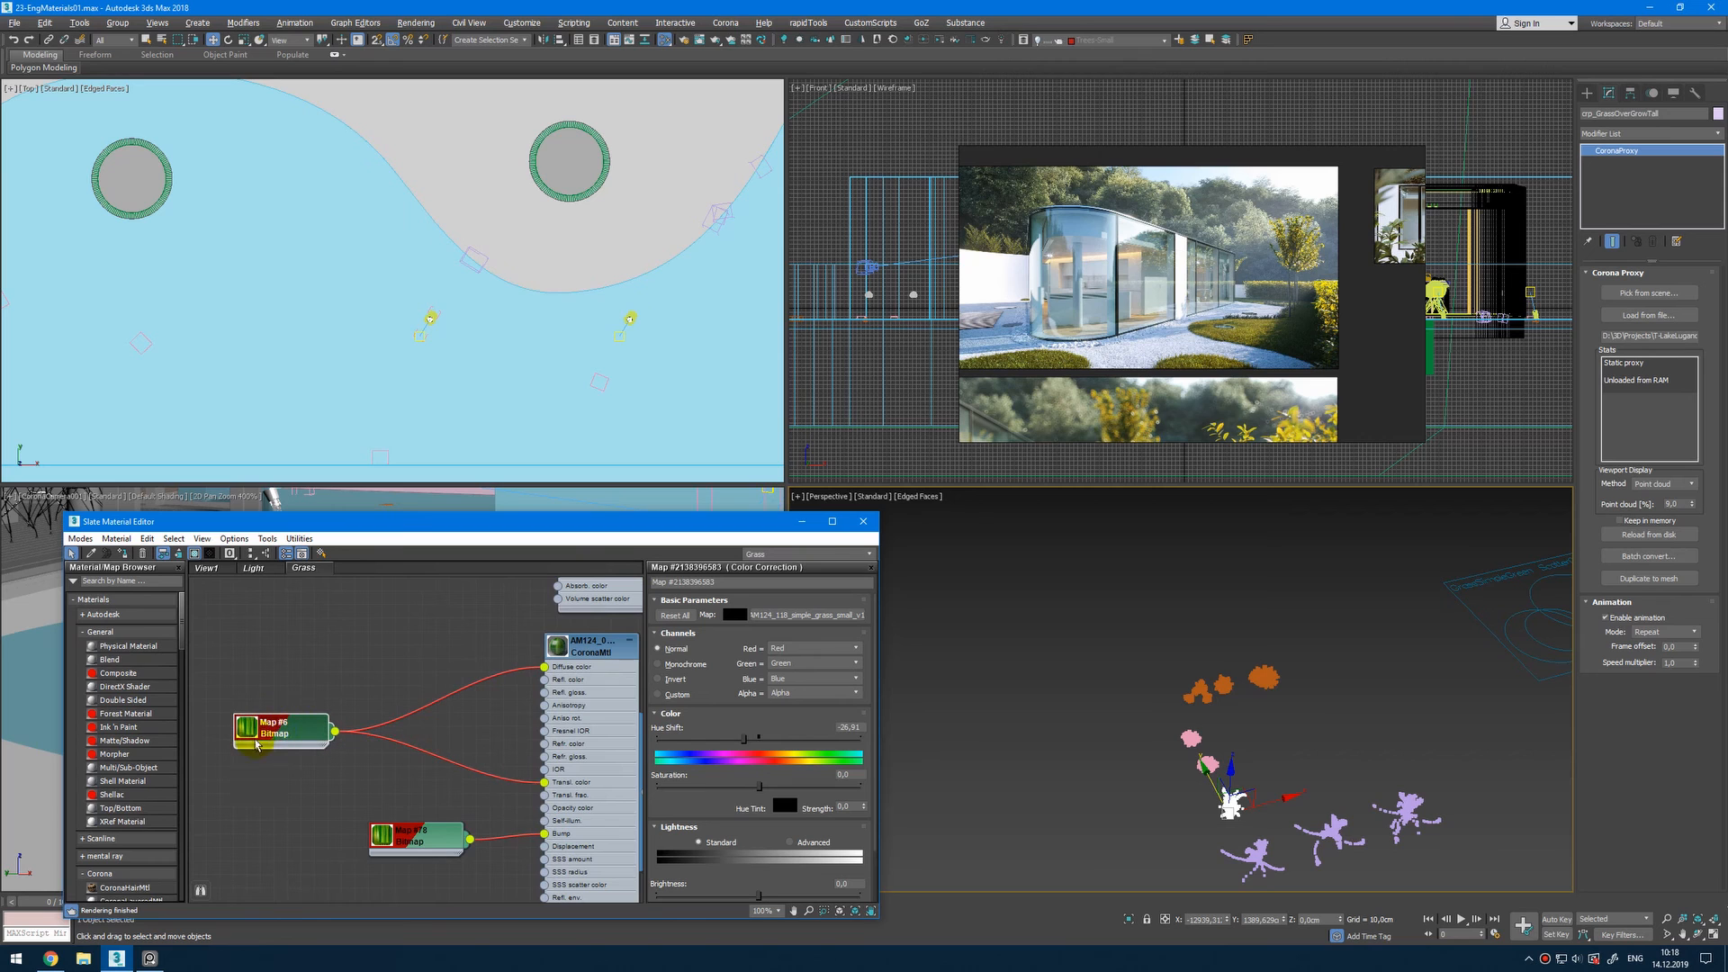
# Step: Insert a Color Correction map on the tall grass bitmap, keeping it as sub-map, with hue shift about -28, and enlarge its preview
pyautogui.scroll(-7, 127, 816)
pyautogui.rightClick(325, 729)
pyautogui.click(425, 425)
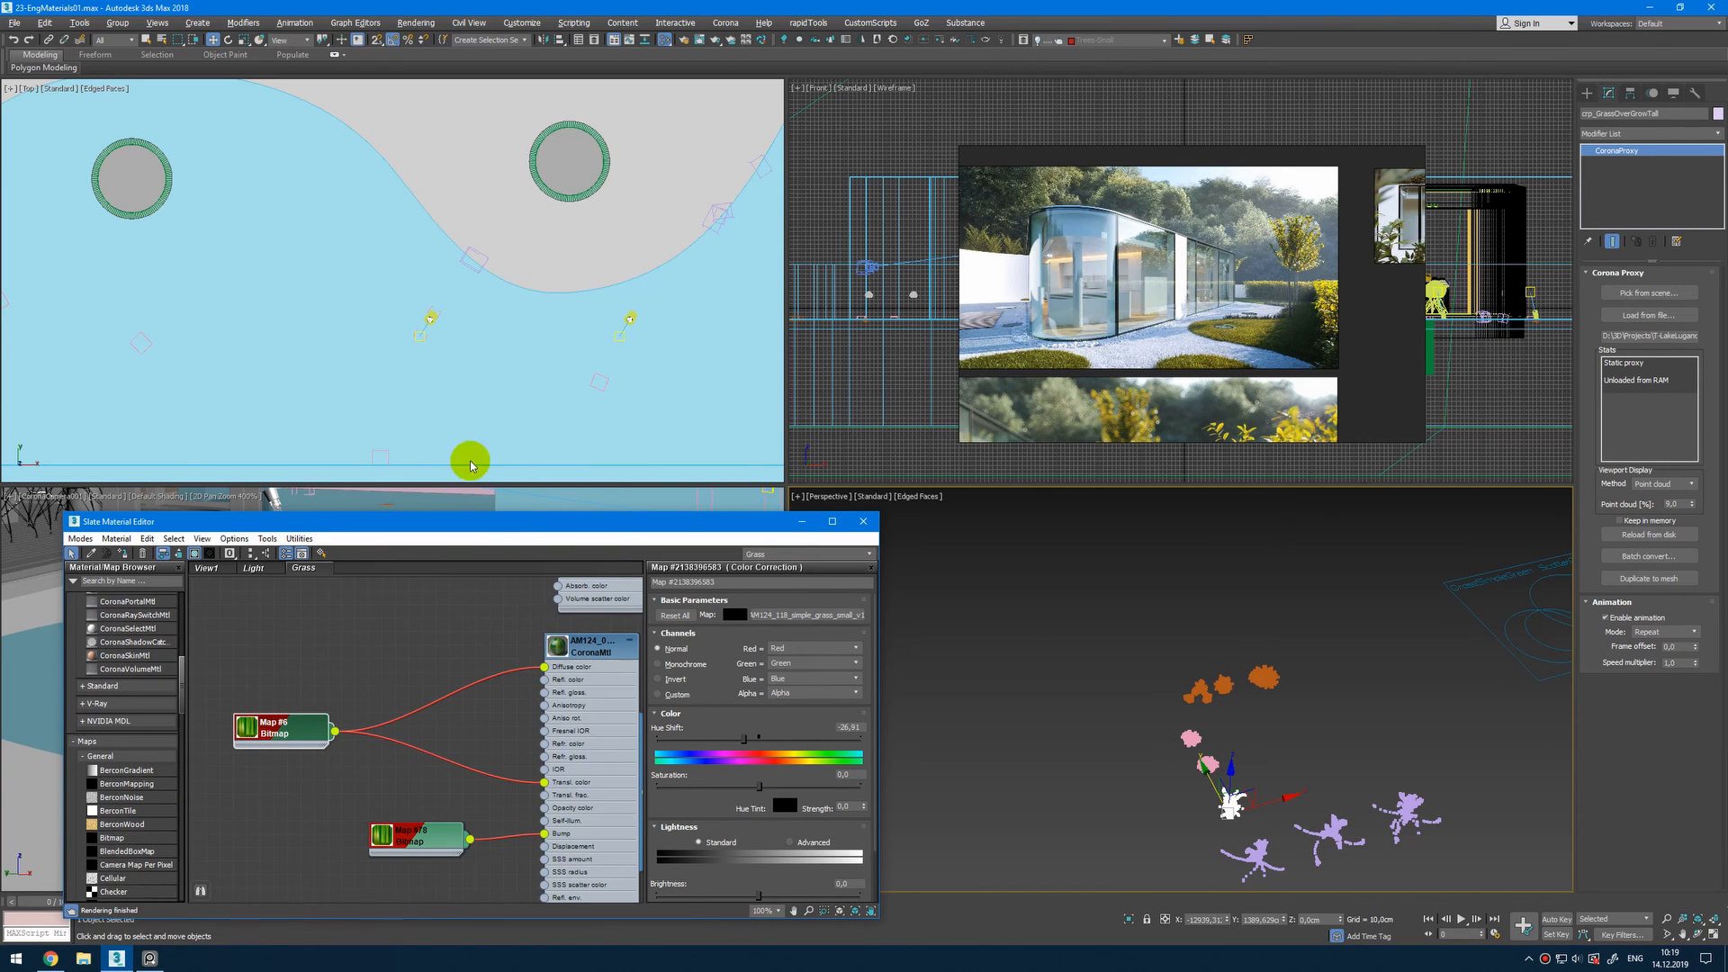
pyautogui.doubleClick(385, 382)
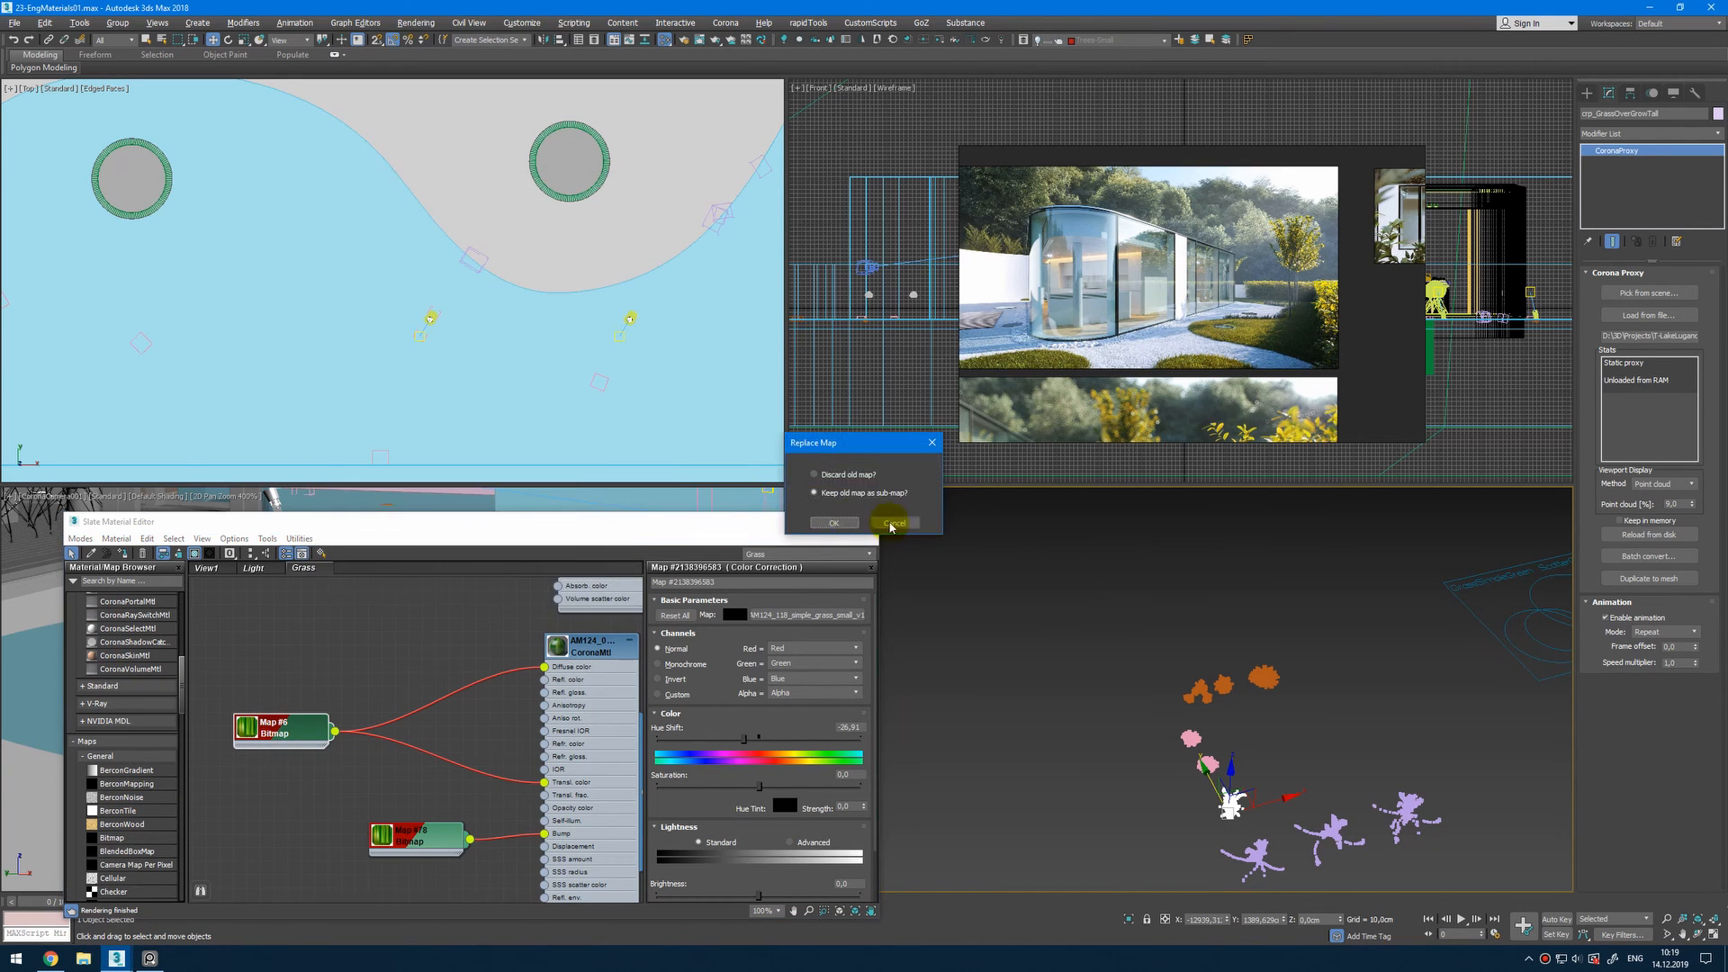
pyautogui.click(835, 523)
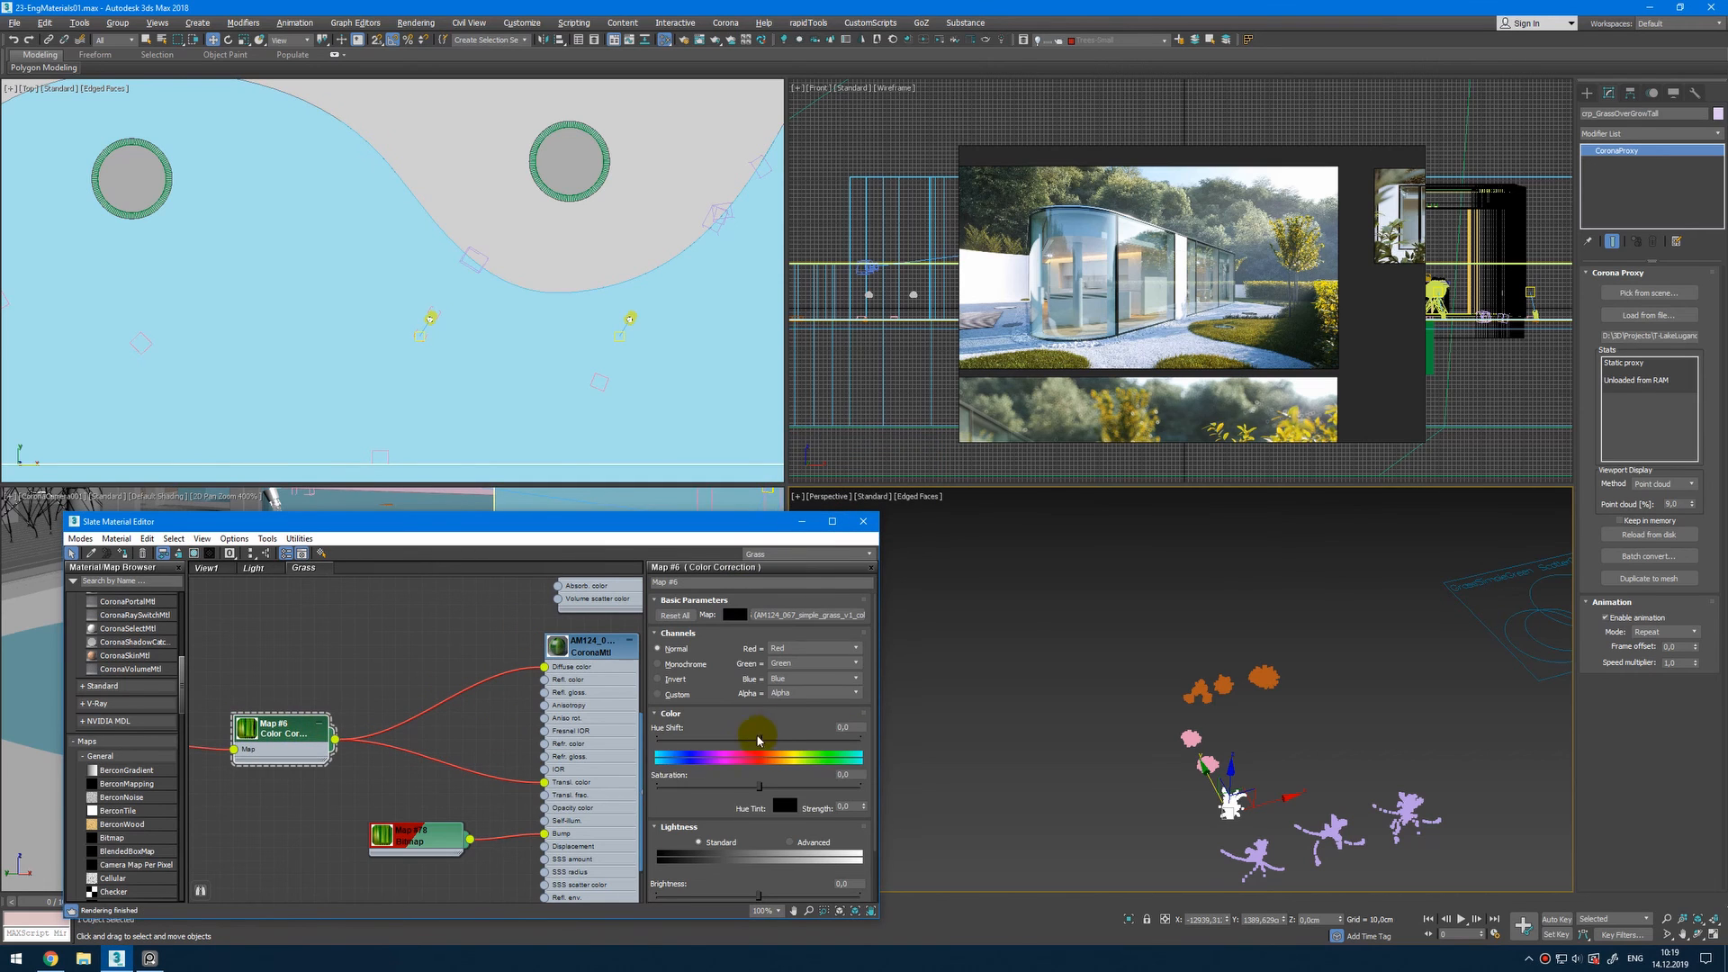
pyautogui.moveTo(758, 738); pyautogui.dragTo(745, 743)
pyautogui.doubleClick(245, 728)
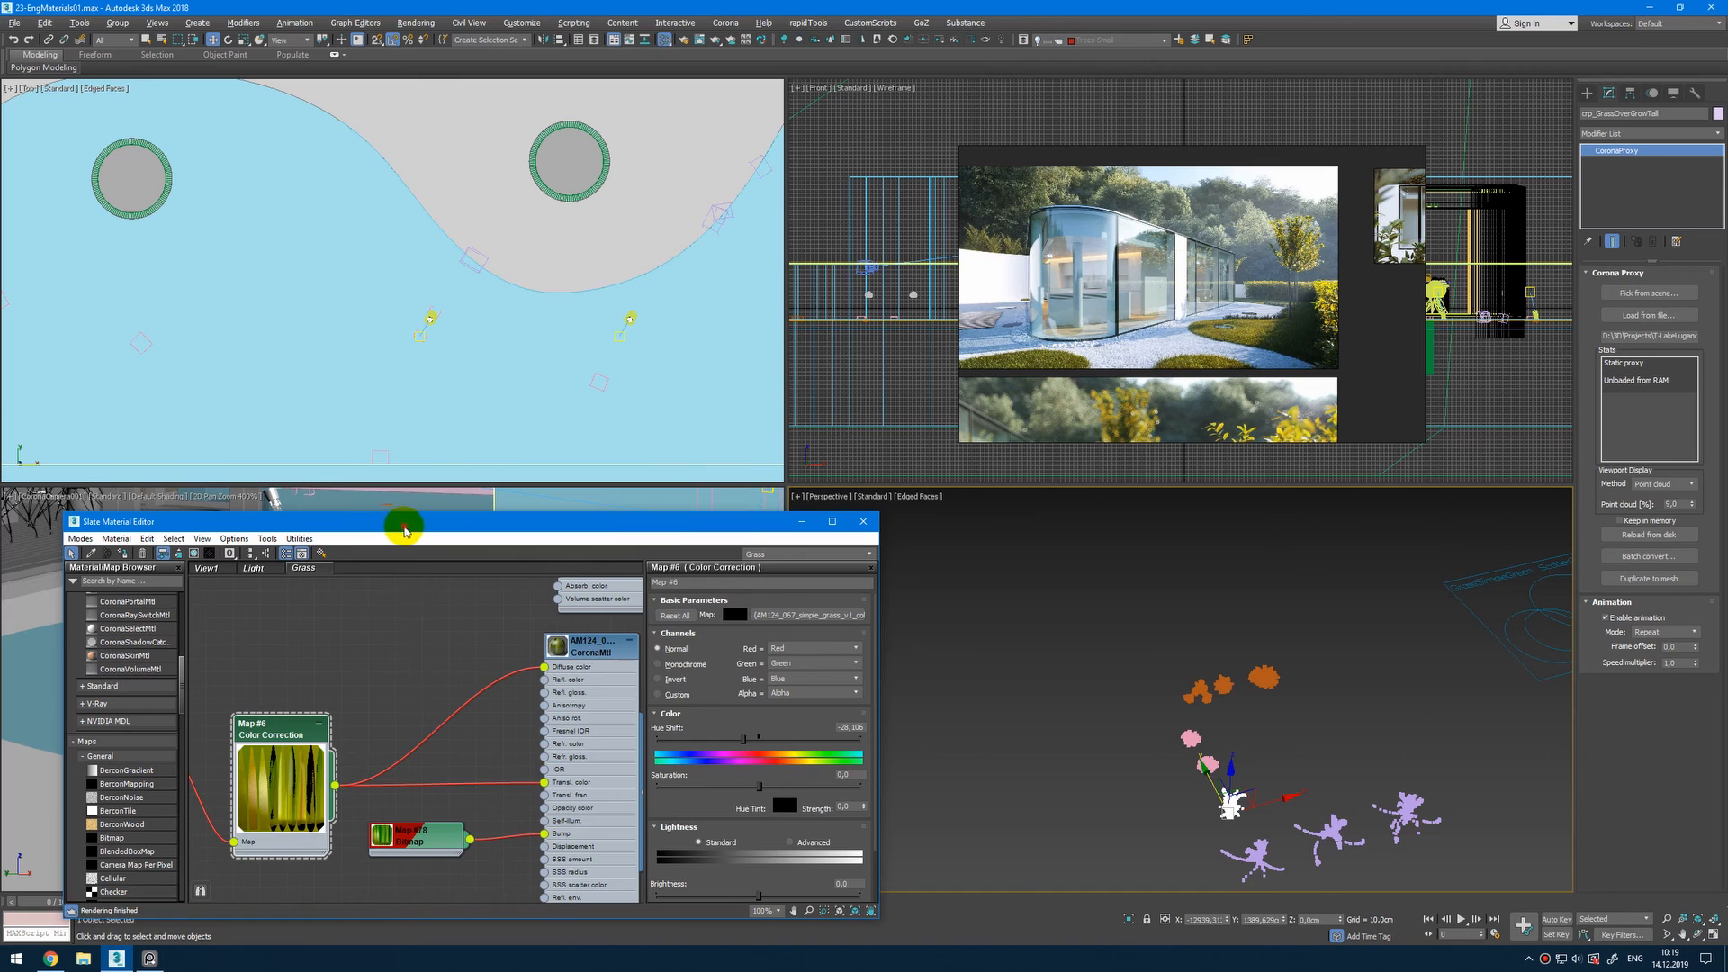
# Step: Move the material editor aside and restart the interactive render from the camera view, closing the Render Setup window
pyautogui.moveTo(401, 524); pyautogui.dragTo(994, 653)
pyautogui.click(936, 42)
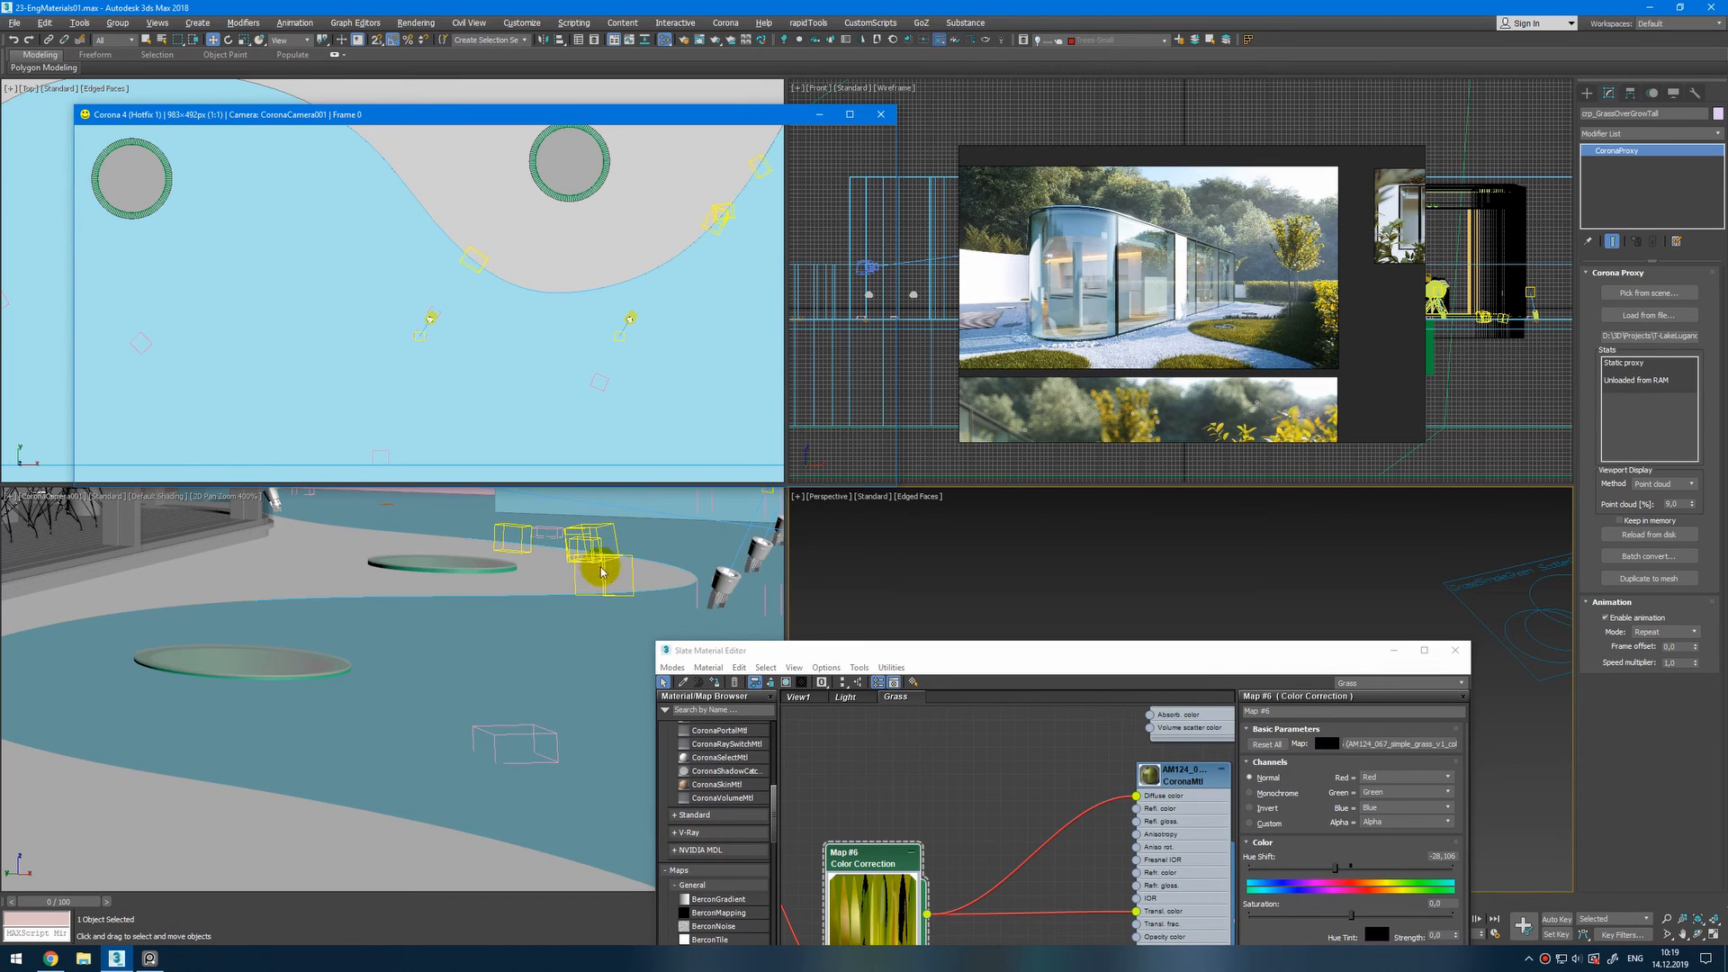
pyautogui.click(684, 40)
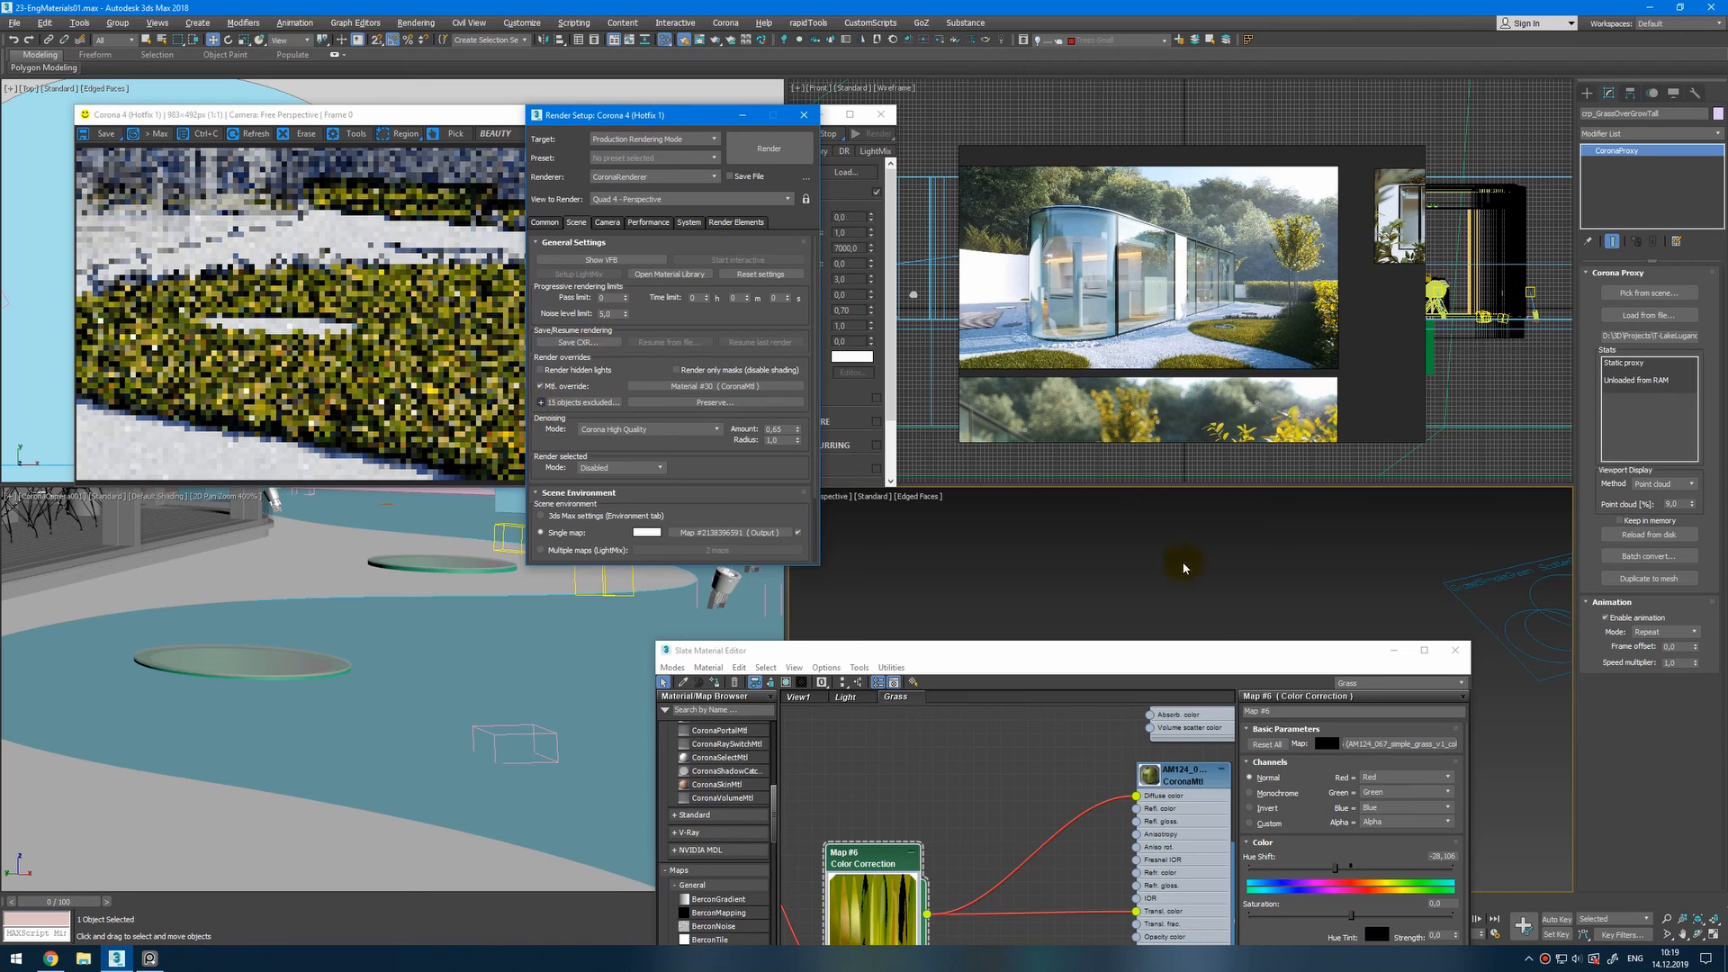
pyautogui.click(804, 114)
pyautogui.click(472, 582)
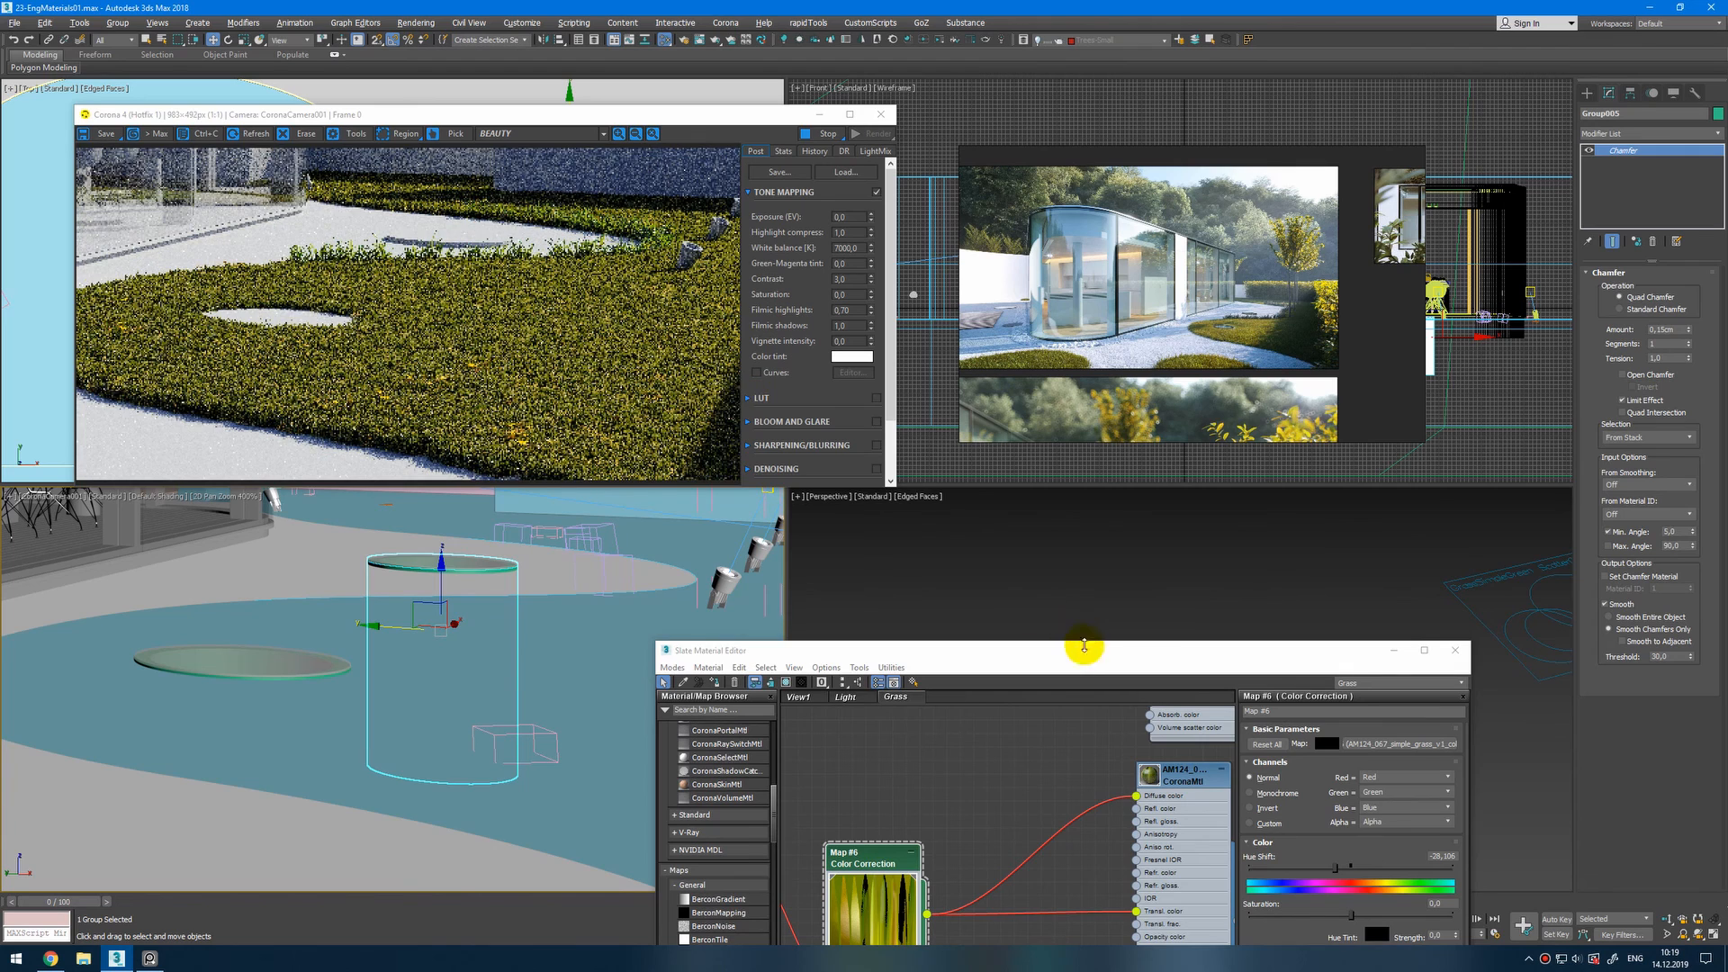
# Step: Bring the material editor beside the render and set the tall grass Color Correction's hue shift to about -40
pyautogui.moveTo(1092, 651); pyautogui.dragTo(1168, 393)
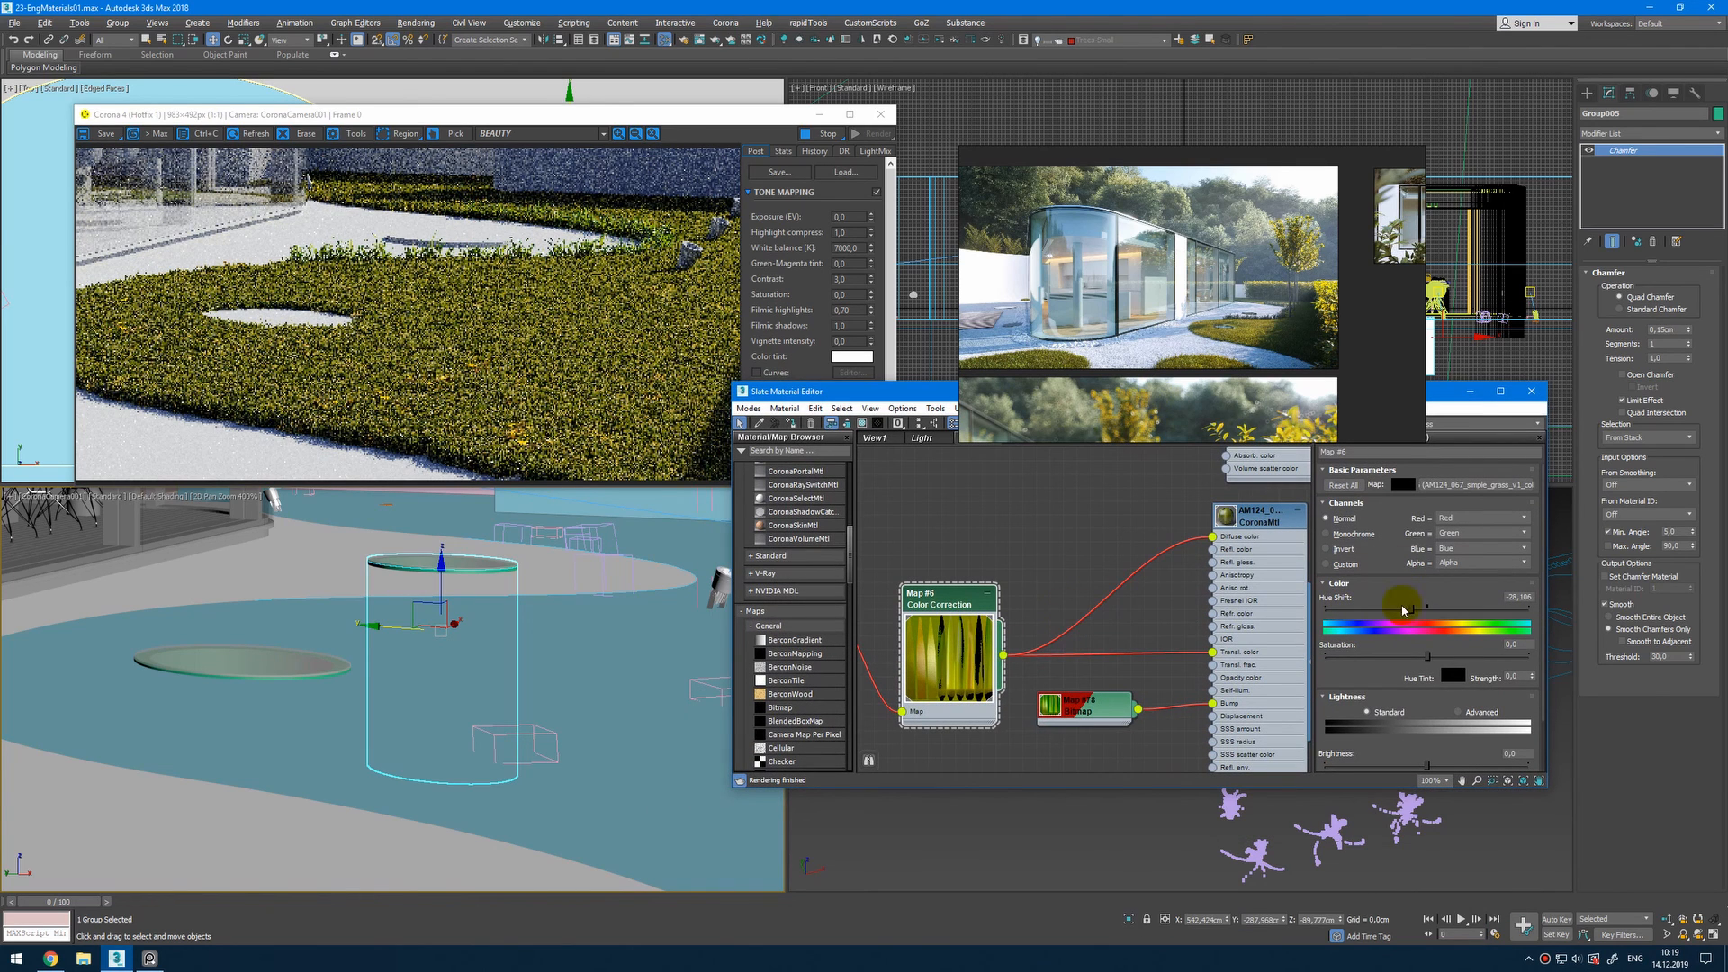
pyautogui.moveTo(1411, 608); pyautogui.dragTo(1406, 614)
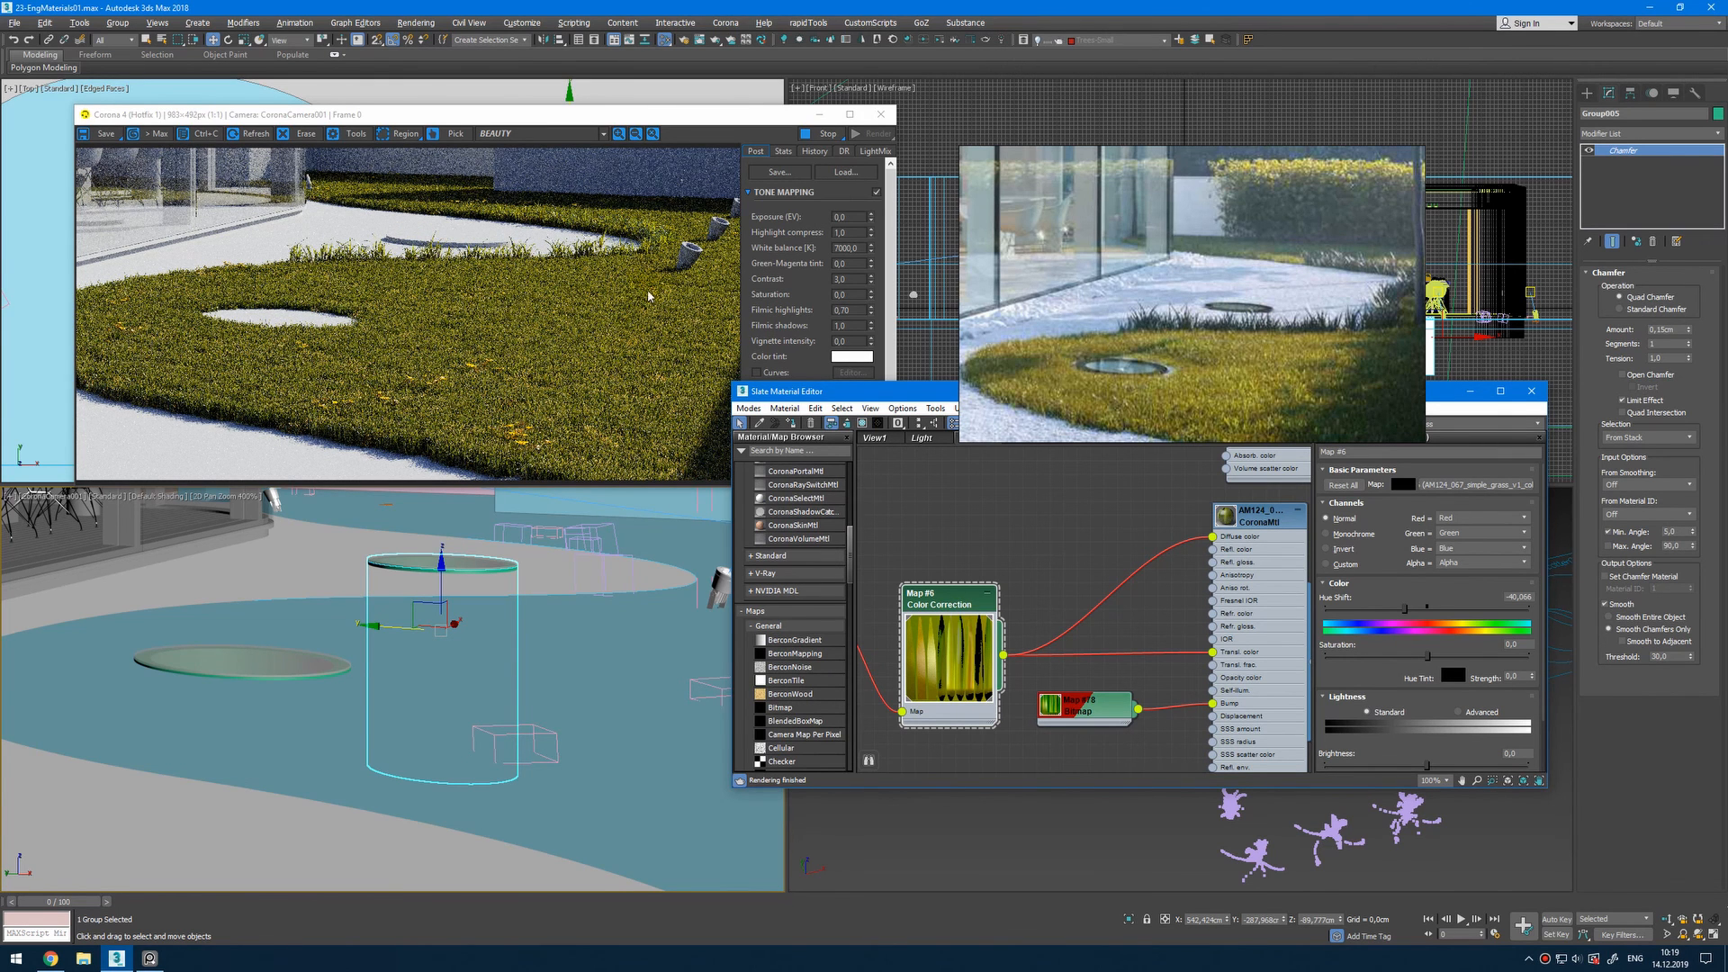
pyautogui.click(1078, 509)
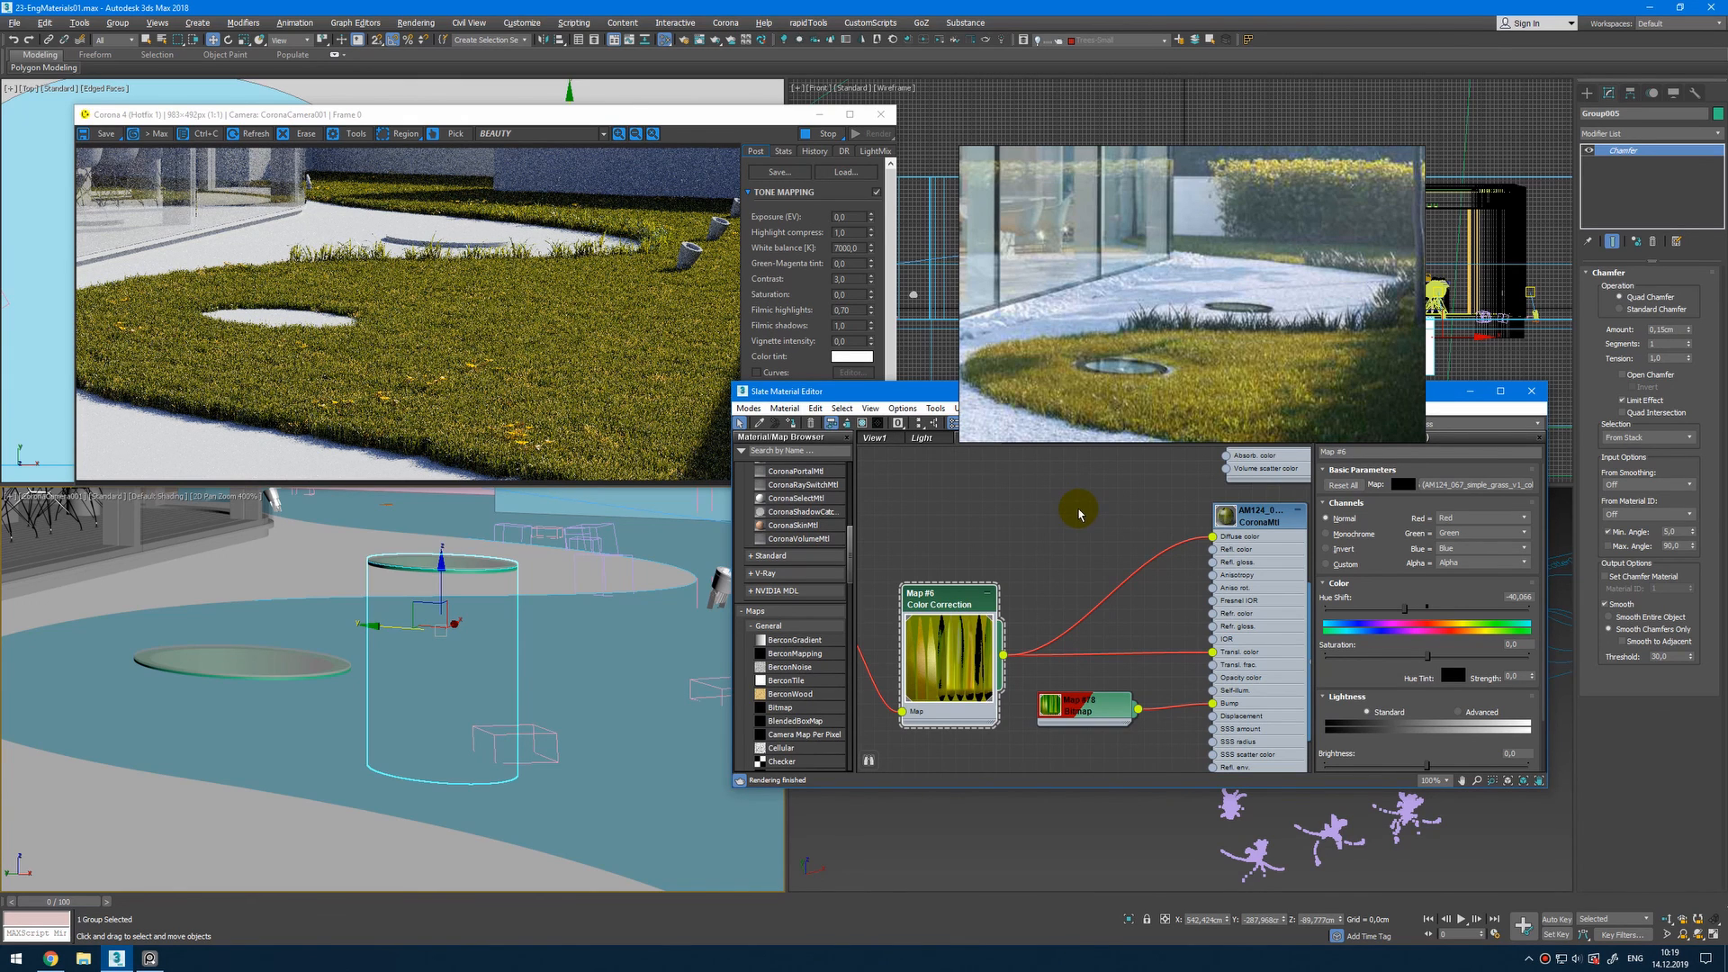
# Step: Exit 2D Pan Zoom Mode in the CoronaCamera001 viewport to restore the full camera framing
pyautogui.scroll(-8, 551, 597)
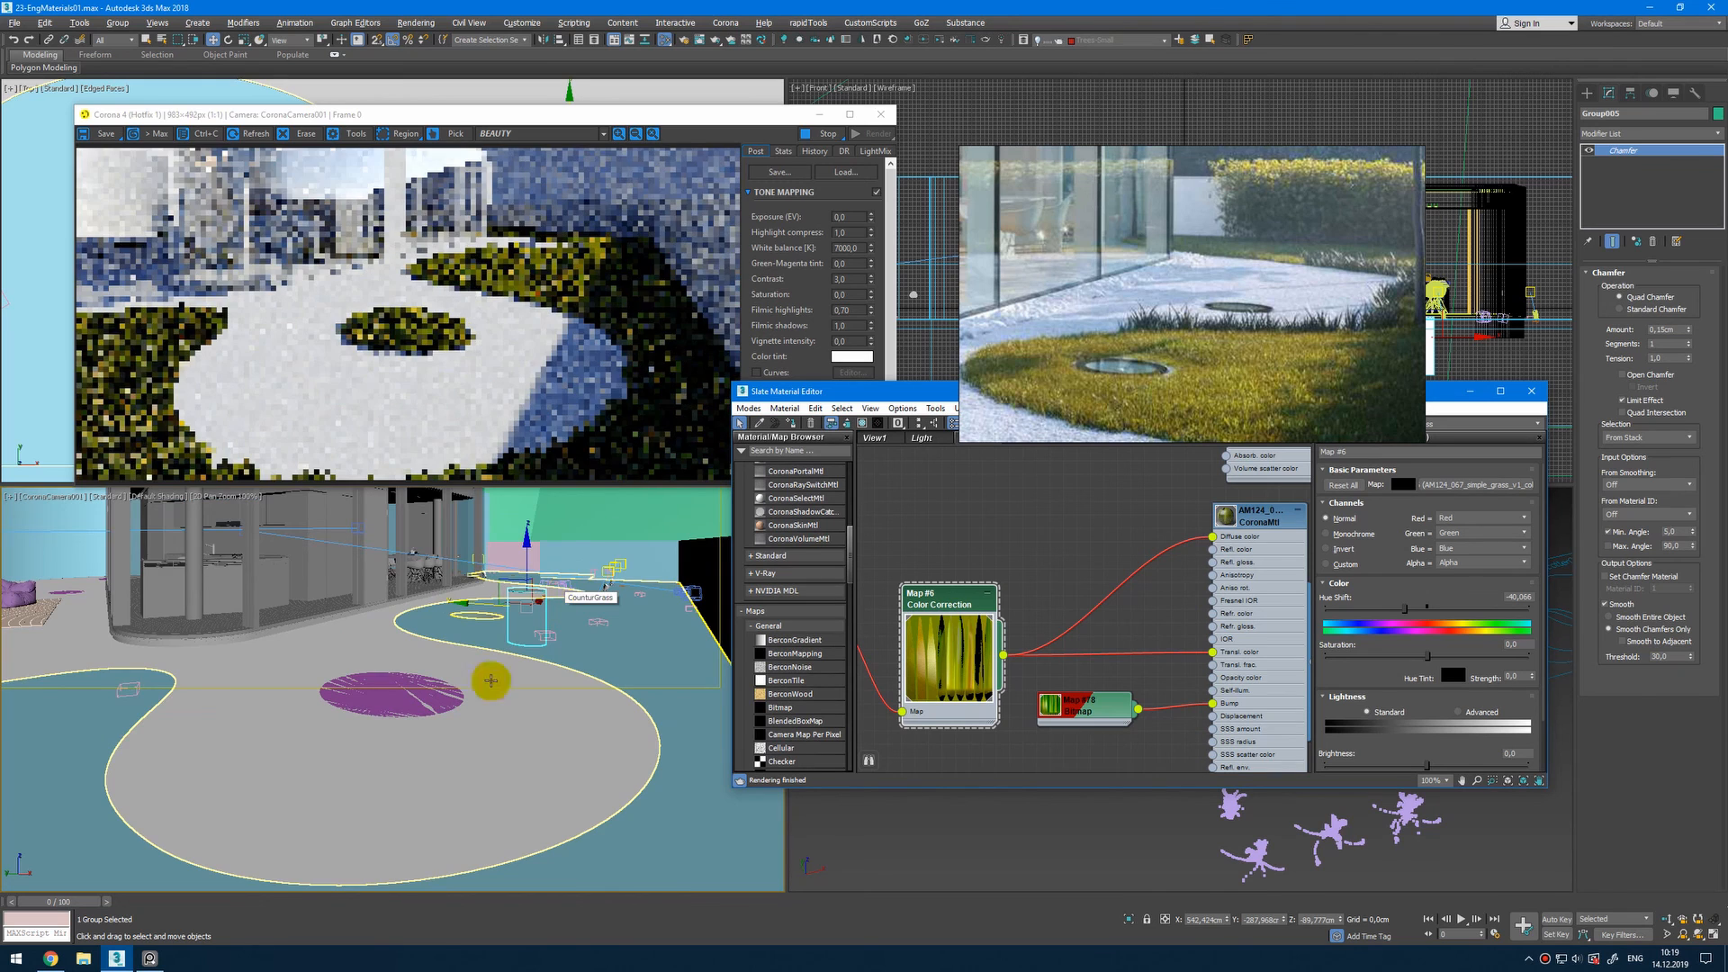
pyautogui.click(229, 496)
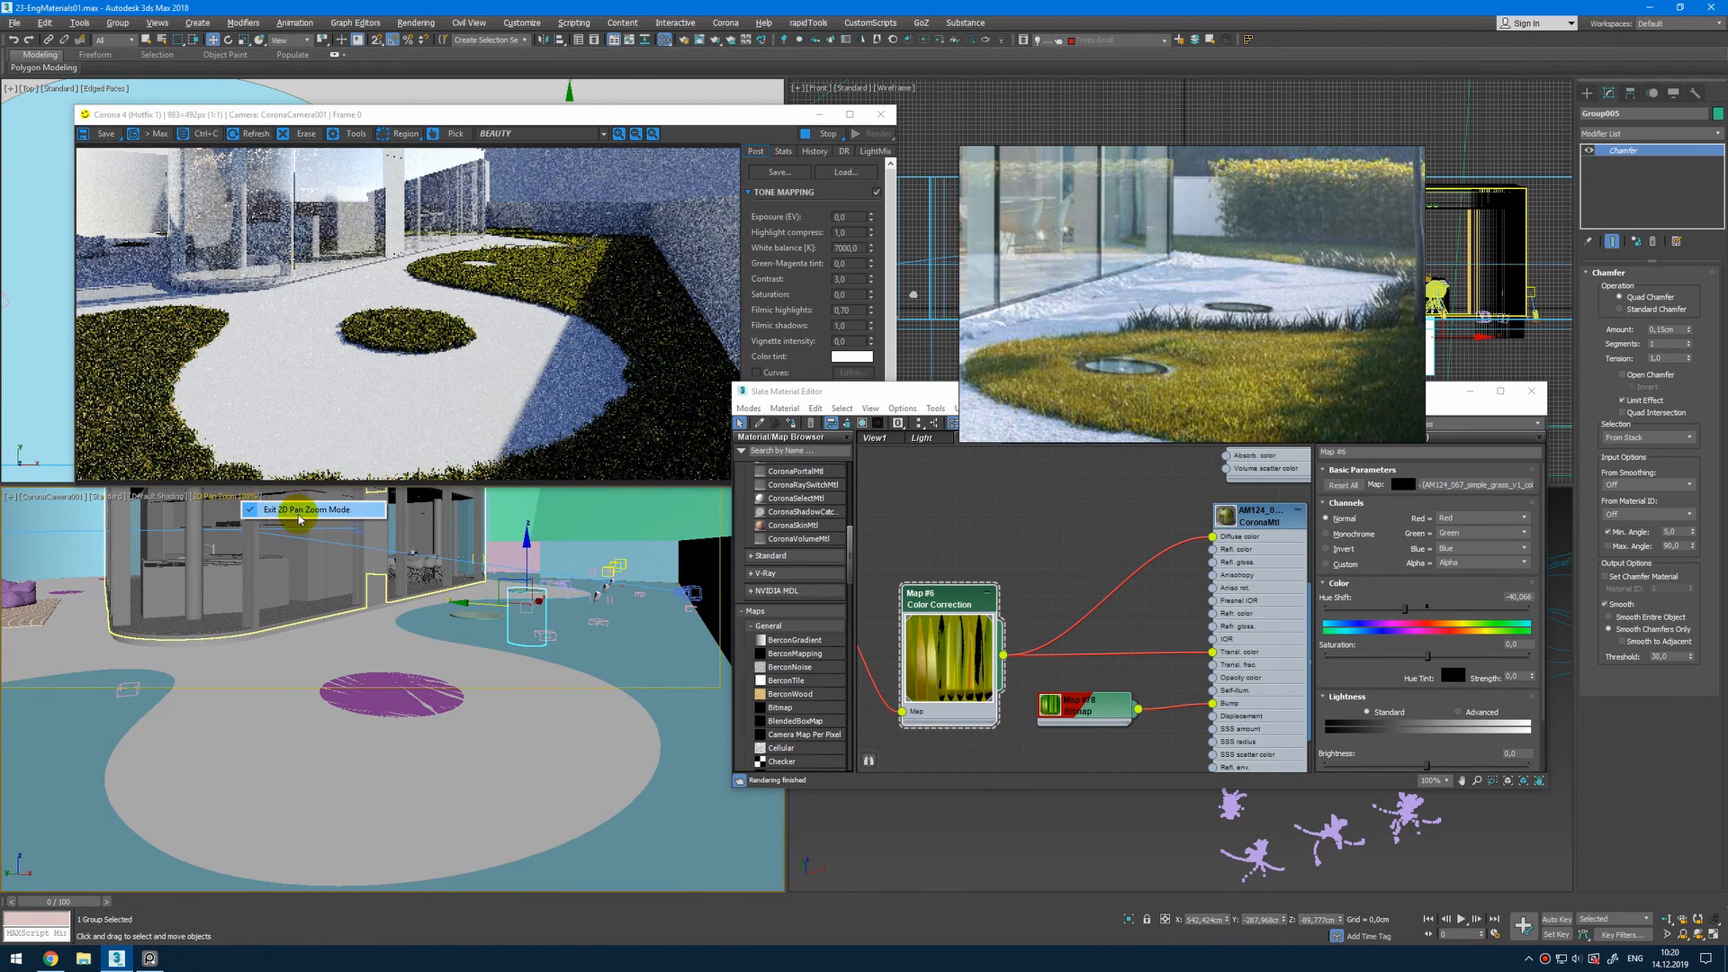
pyautogui.click(299, 513)
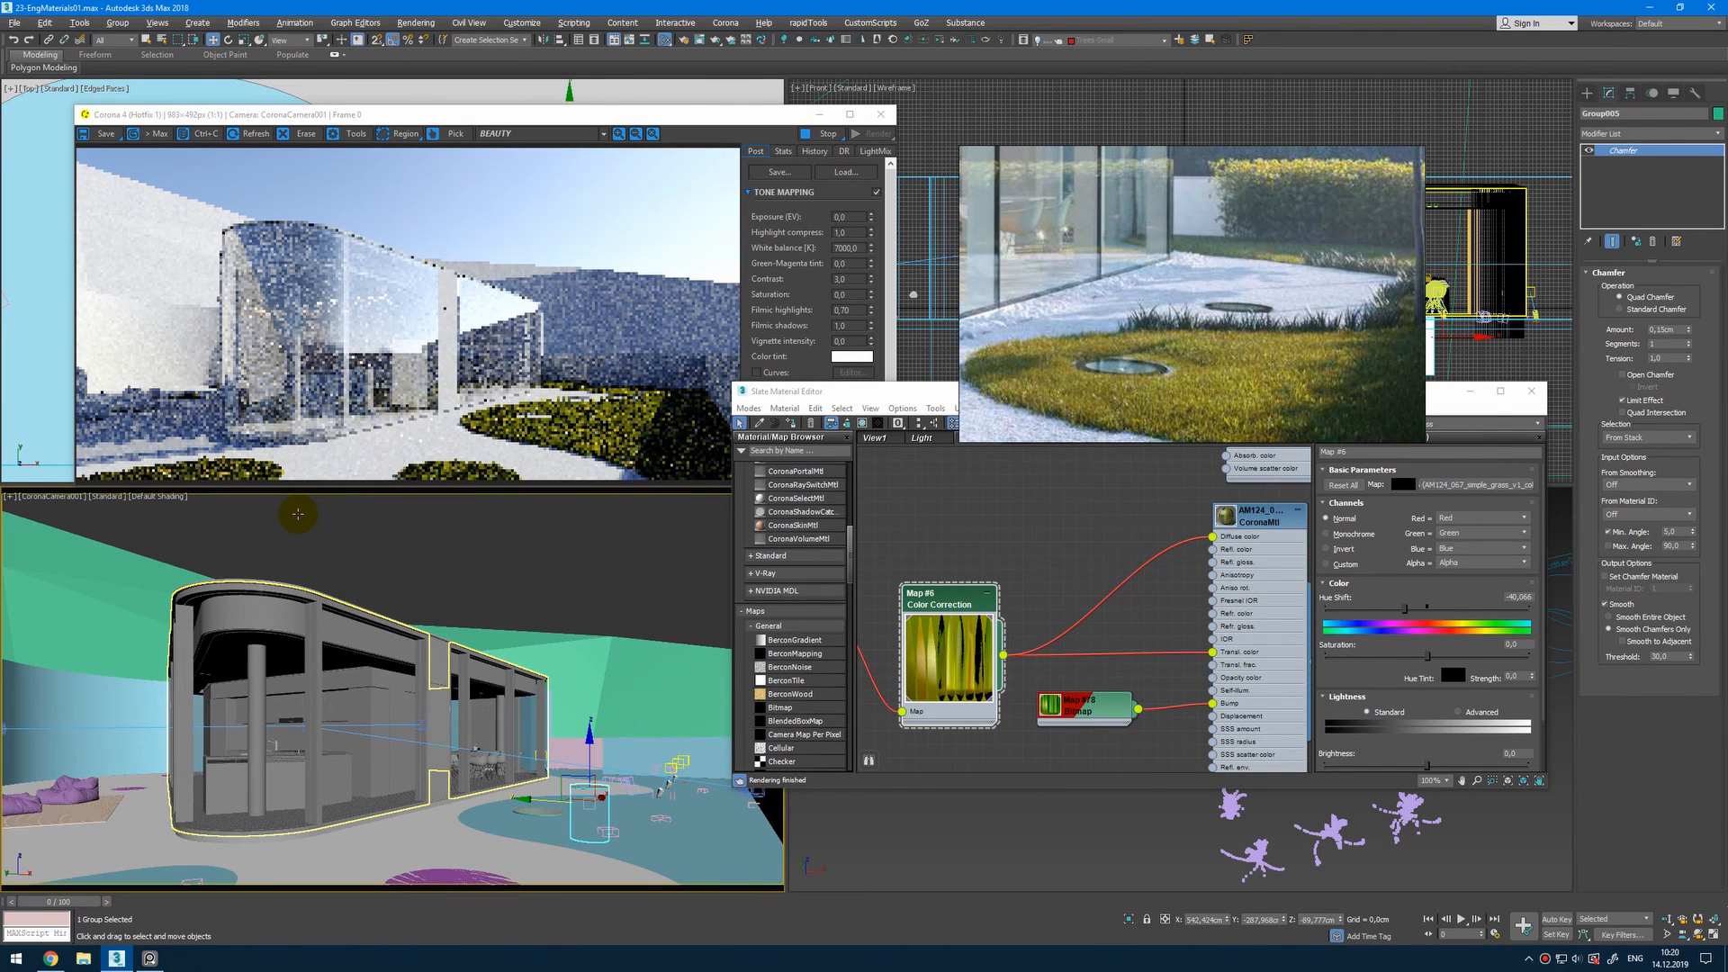